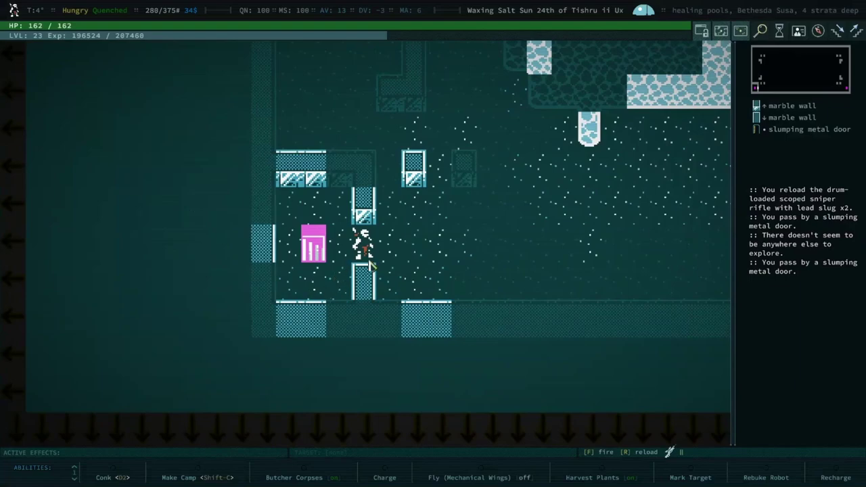
scroll(344, 188, down, 1)
scroll(345, 184, down, 1)
scroll(325, 190, down, 1)
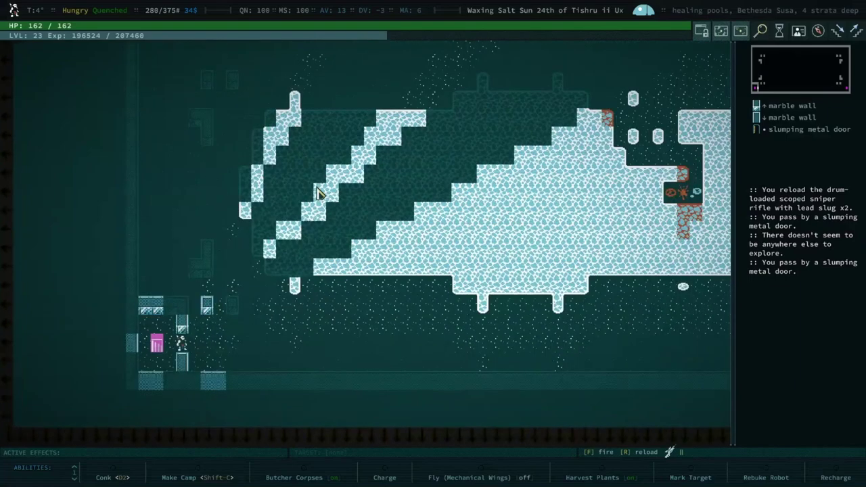
scroll(301, 198, down, 1)
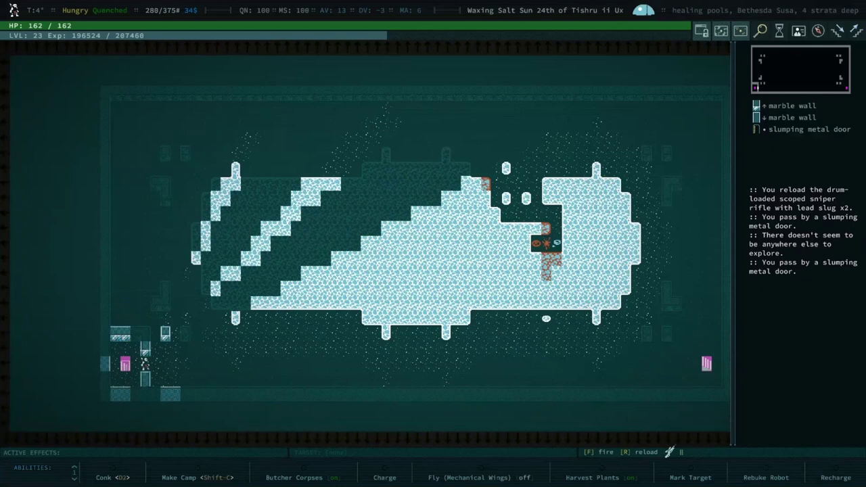
Step: Walk west through the healing pools onto the stairs down
key(Left)
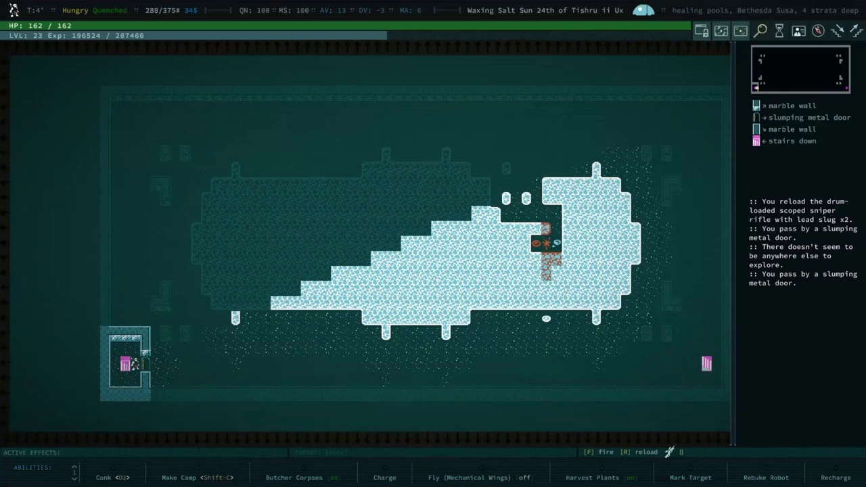
key(Left)
Step: Descend a level, then climb straight back to the healing pools and step off the stairs
key(greater)
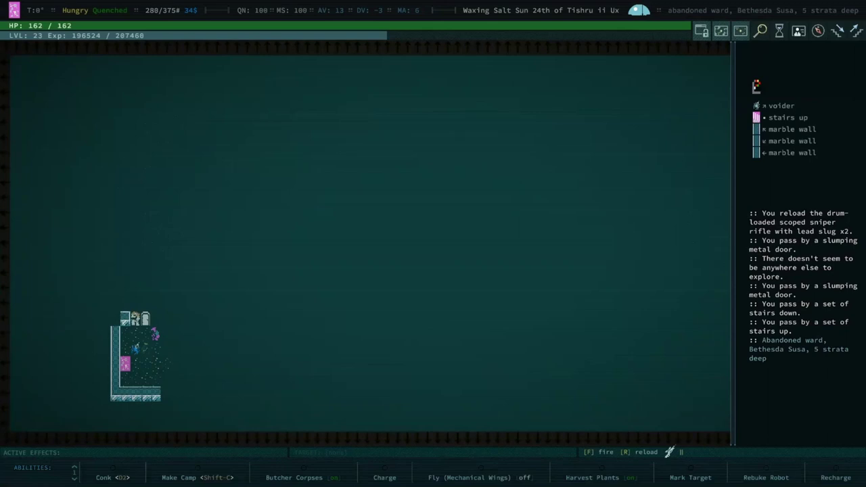
key(less)
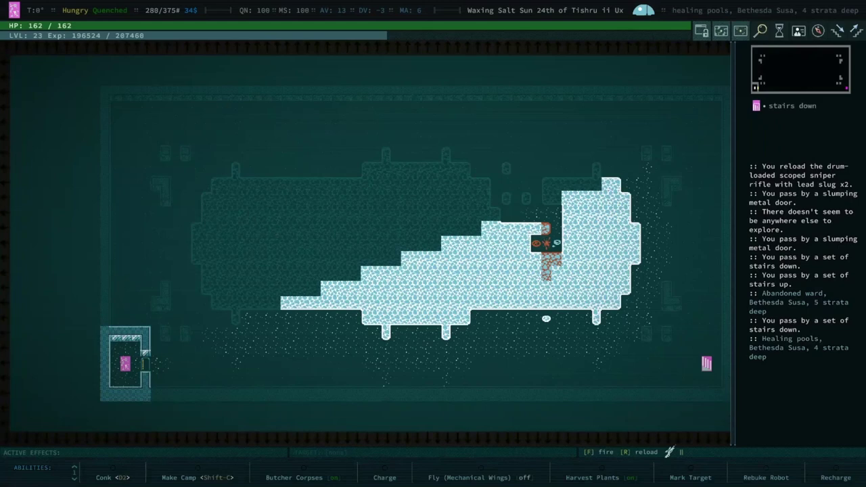
key(Right)
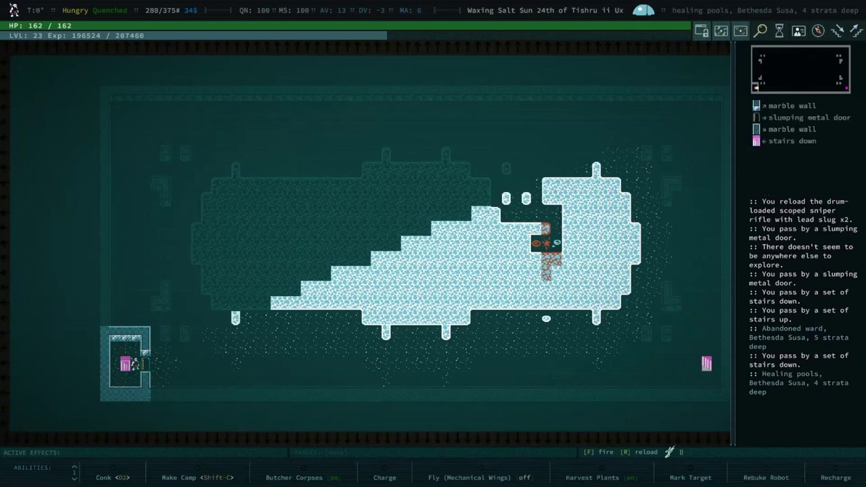
Step: Circle the tiles beside the stairs, return to them, and descend to the Abandoned ward
key(Home)
key(Left)
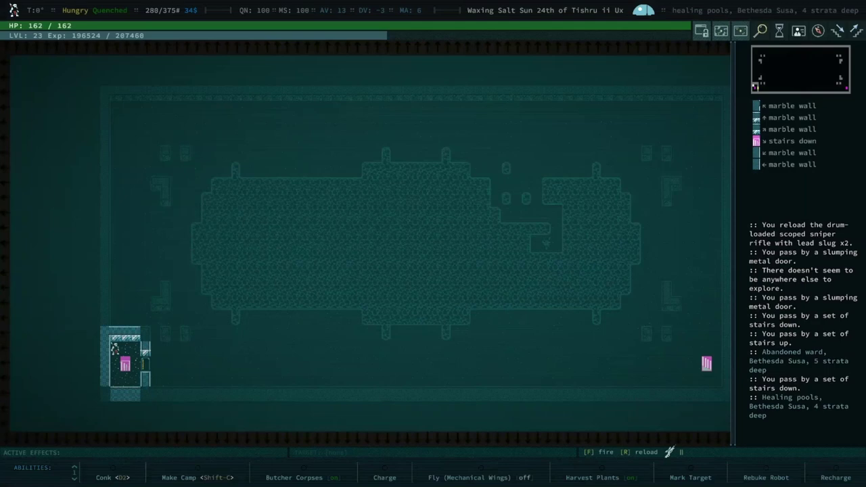
key(Down)
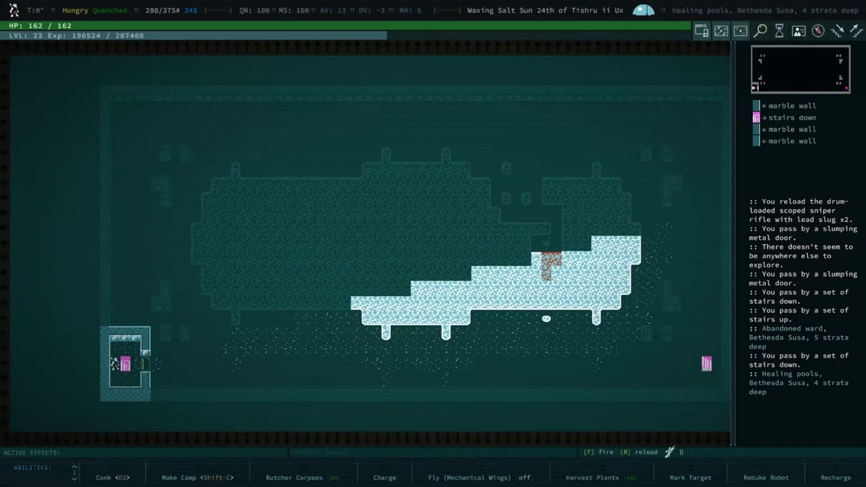
key(Right)
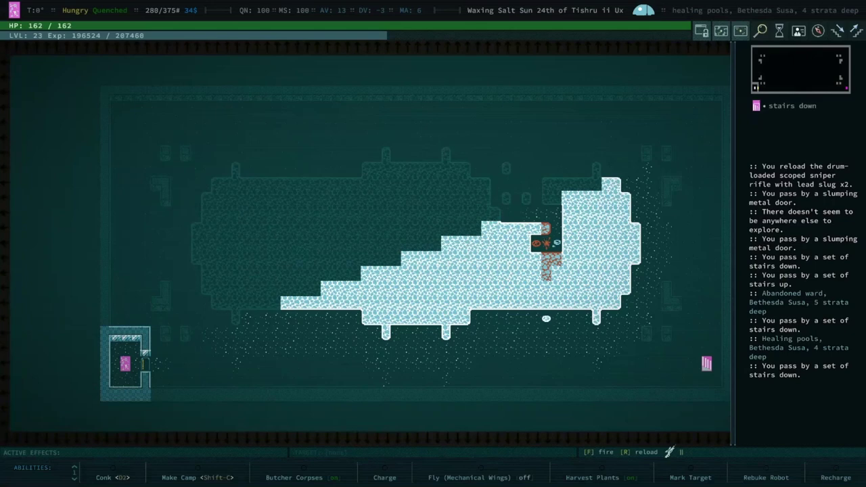
key(greater)
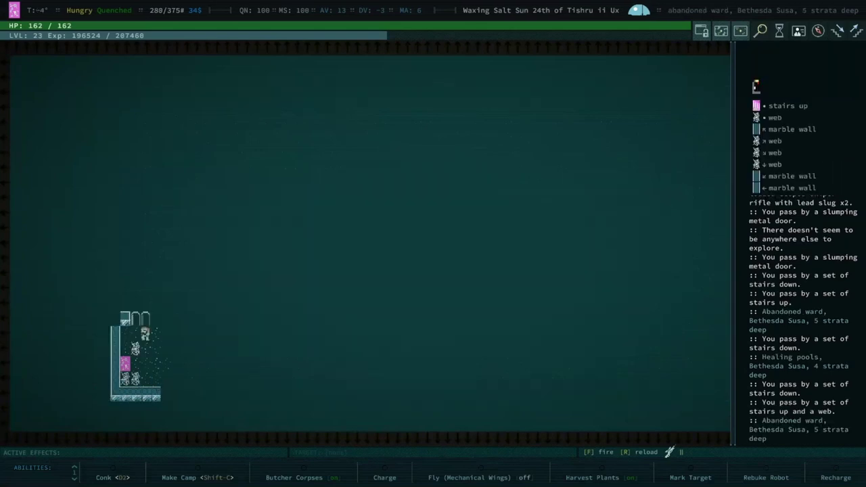
Step: Shoot the cragmensch brainer twice with lead slugs, dismiss the reload warning, and retreat upstairs
key(f)
key(f)
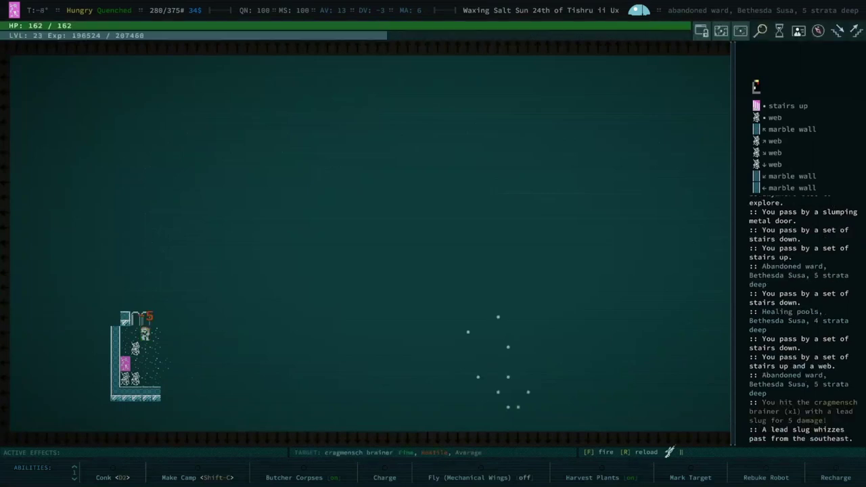
key(f)
key(f)
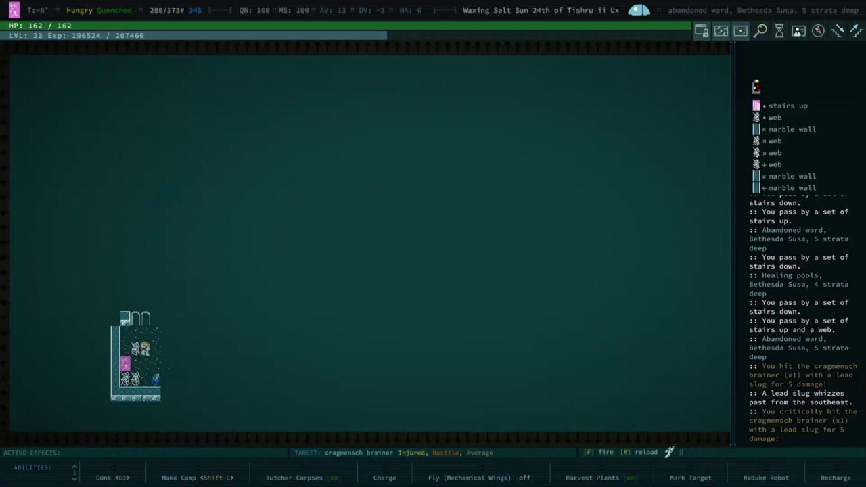
key(f)
key(space)
key(less)
key(w)
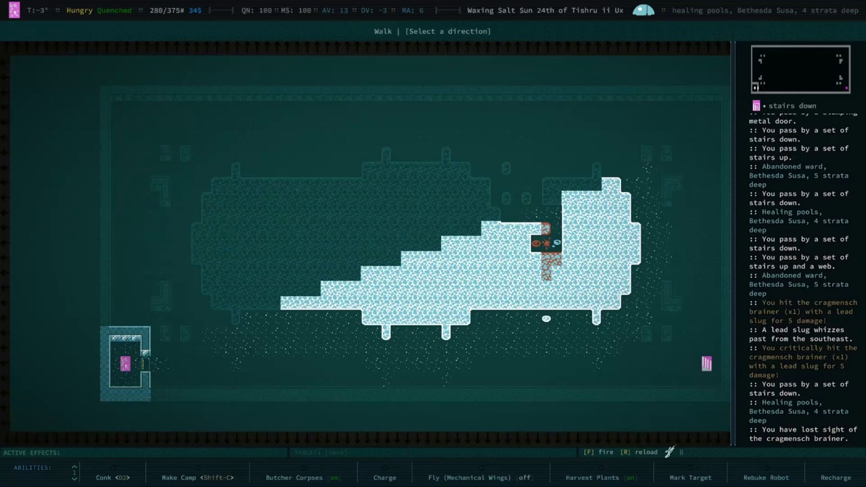
key(Up)
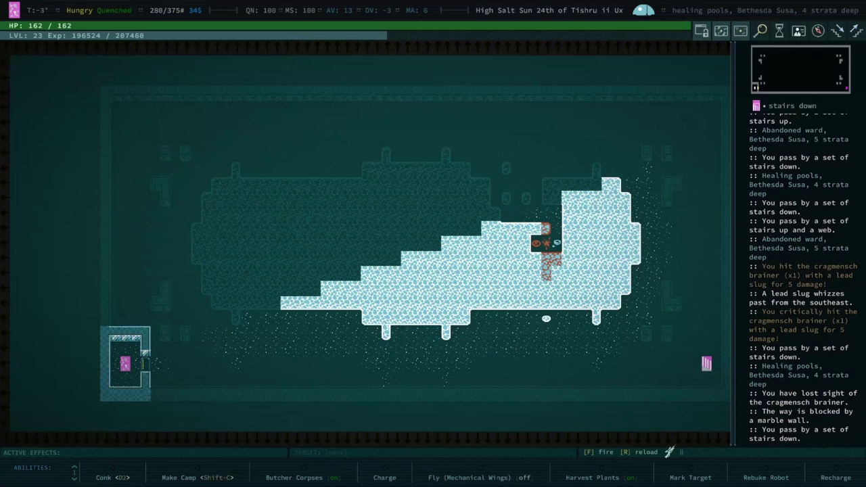
Step: Travel back to the Abandoned ward and melee the cragmensch brainer
key(less)
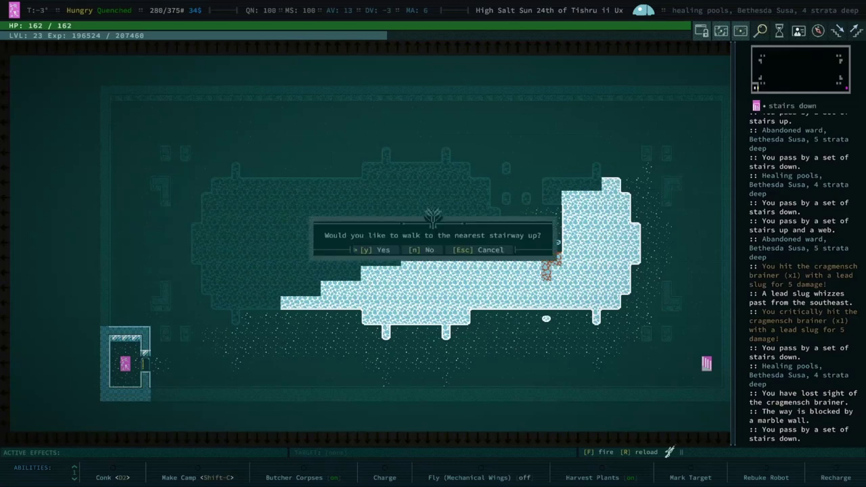
key(y)
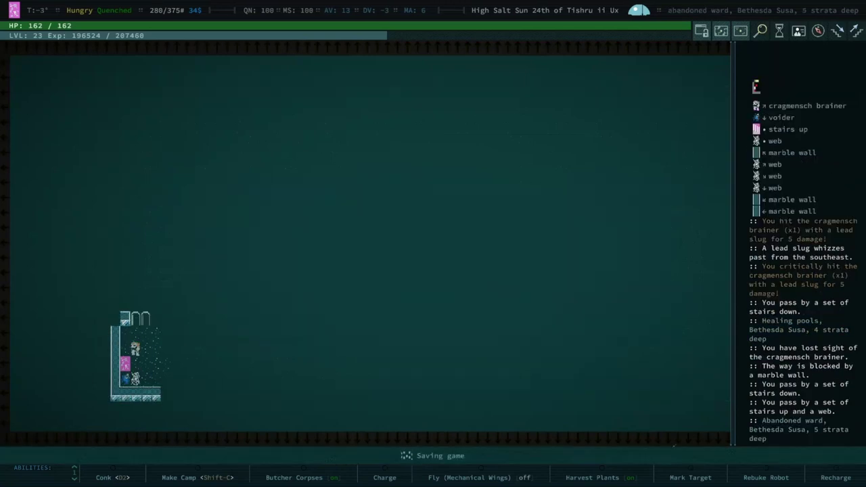
key(KP_9)
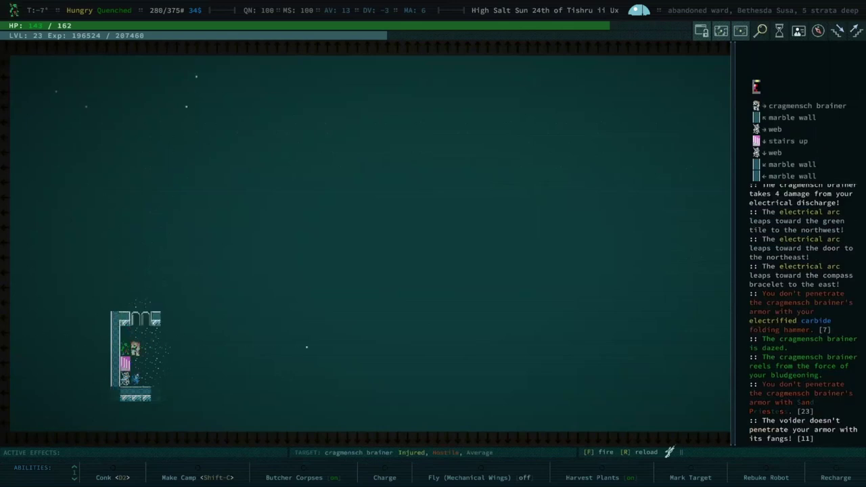
key(KP_6)
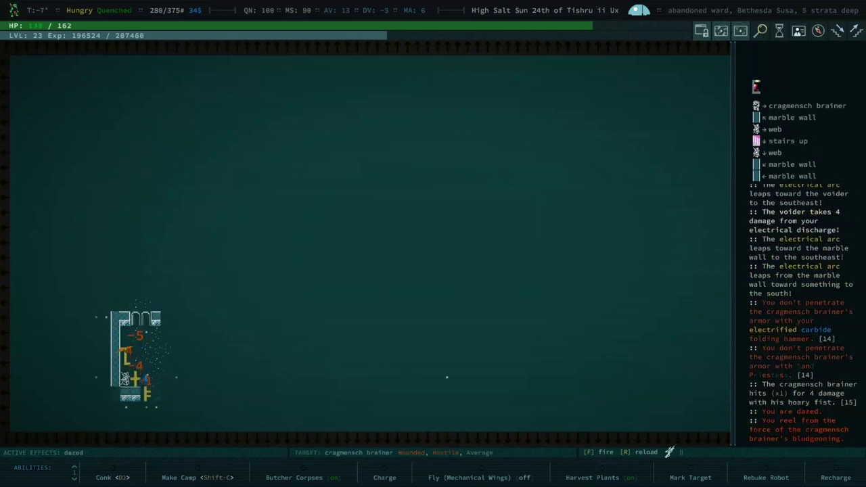
key(KP_6)
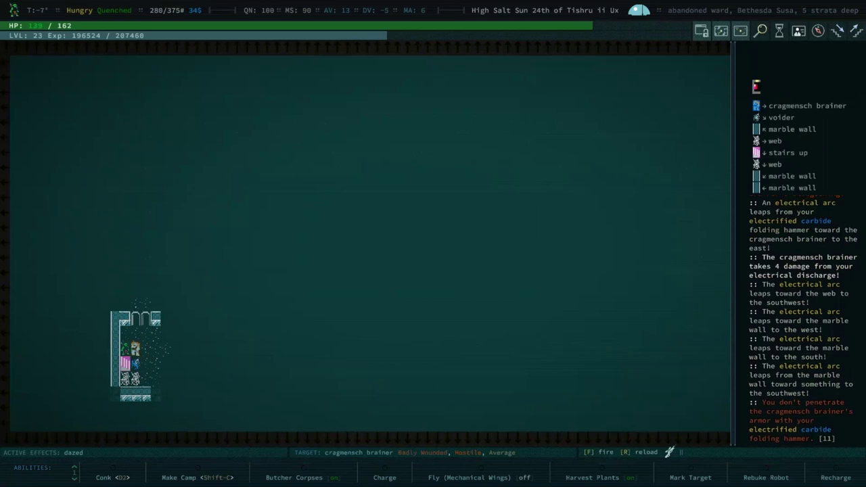
Step: Conk the enemy, kill the voider for 187 XP, and grab the compass bracelet and painted weird artifact
key(2)
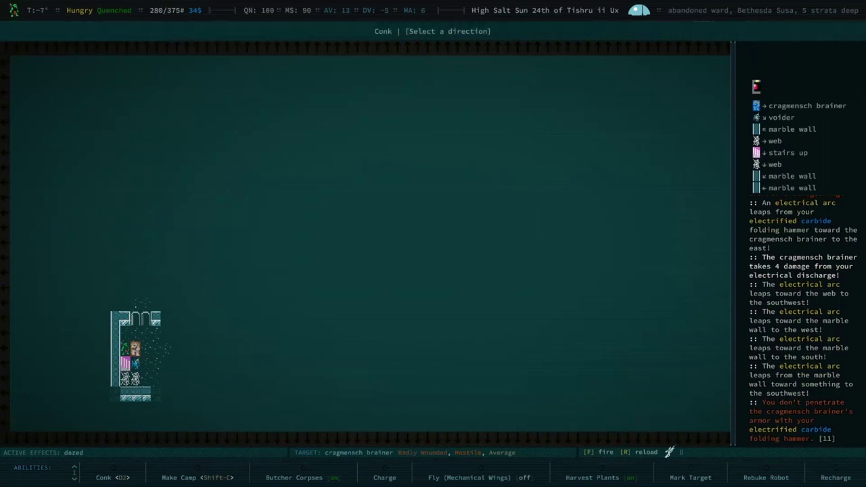
key(Right)
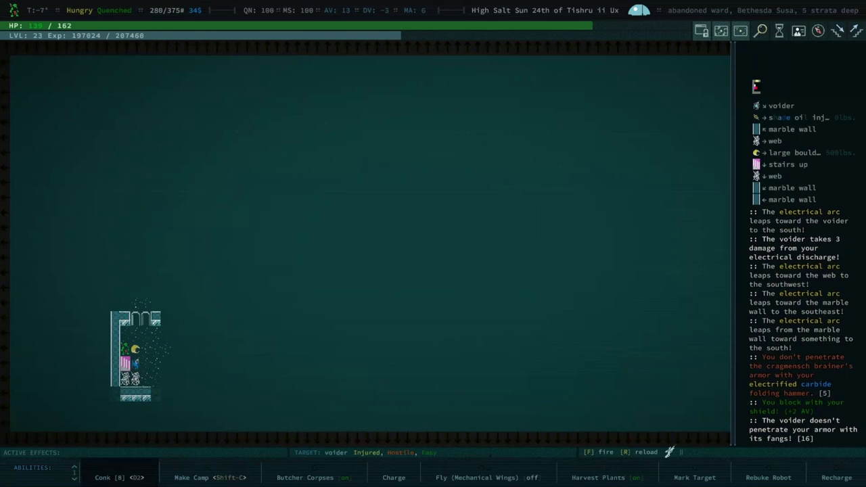
key(Up)
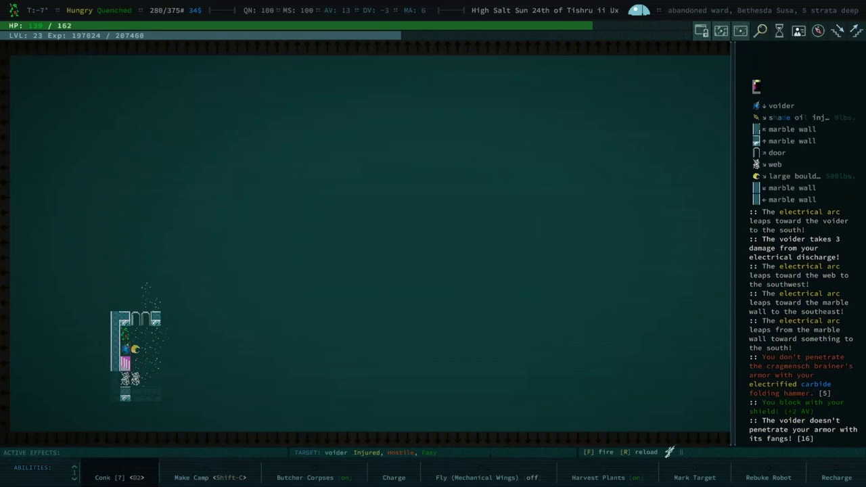
key(Down)
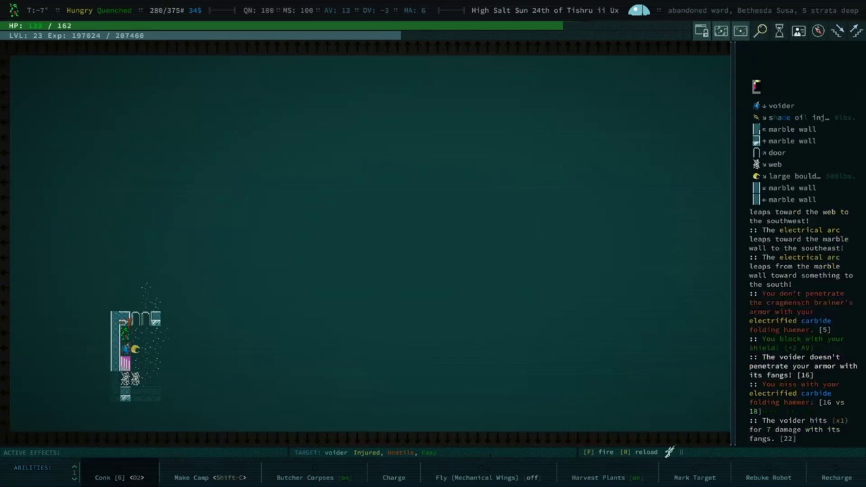
key(Down)
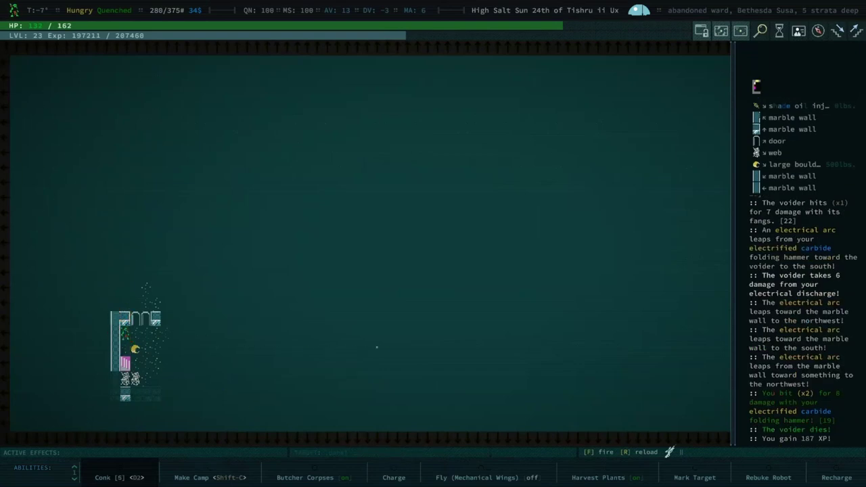
key(g)
Step: Cancel the stray use prompts and walk east into the next room
key(space)
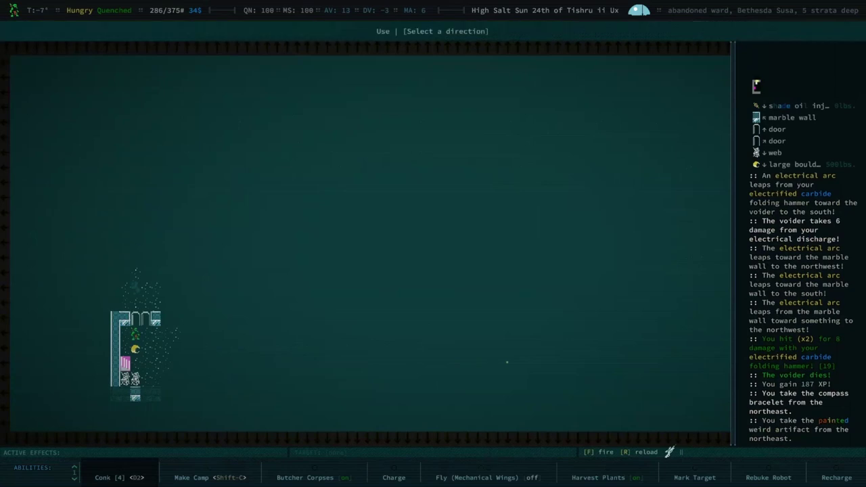
key(Escape)
key(Right)
key(space)
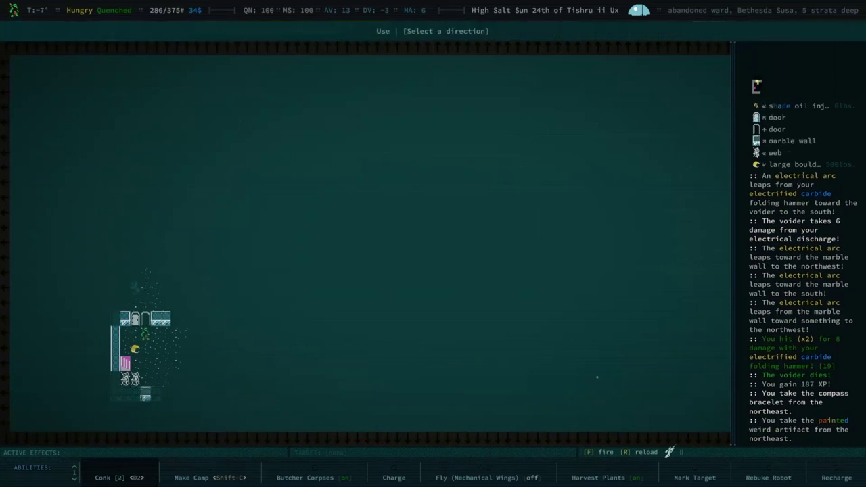
key(Escape)
key(Right)
key(Right)
key(Right)
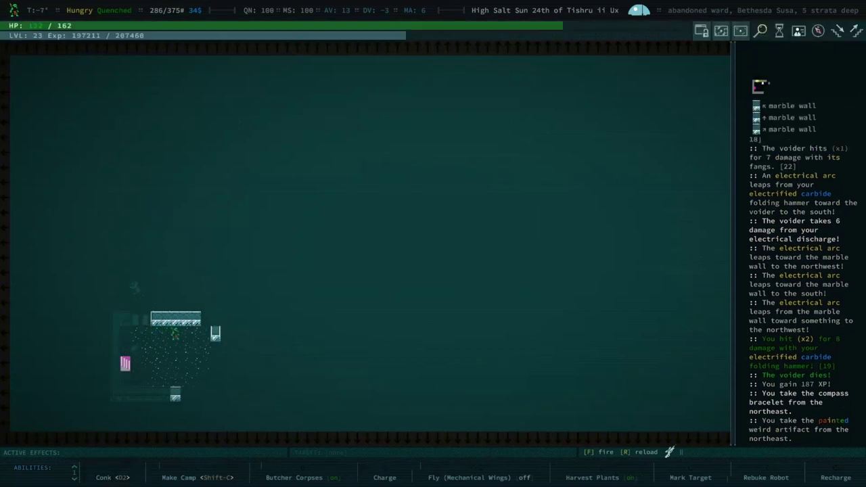
key(Right)
key(Right)
Step: Walk back southwest, then northwest toward the room's western wall
key(Down)
key(Down)
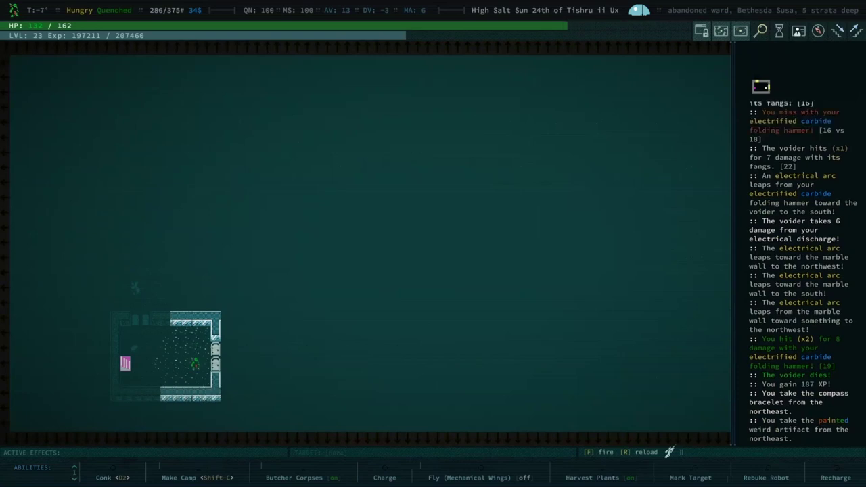
key(Left)
key(Left)
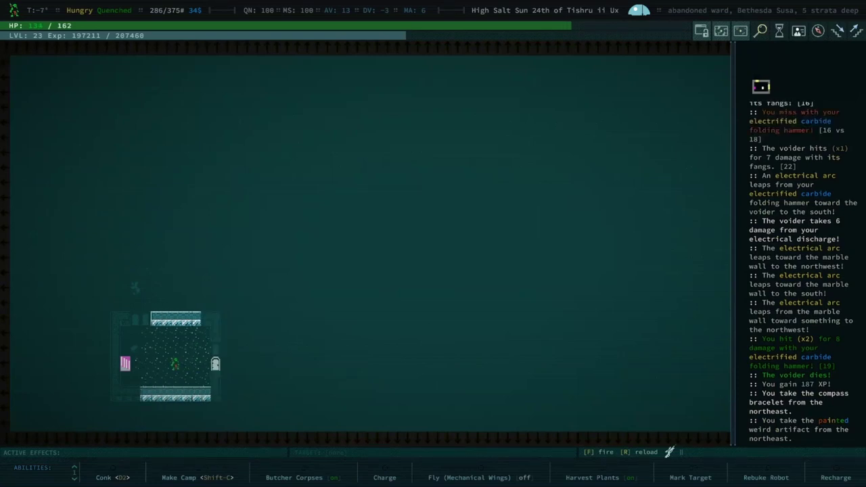
key(Left)
key(Up)
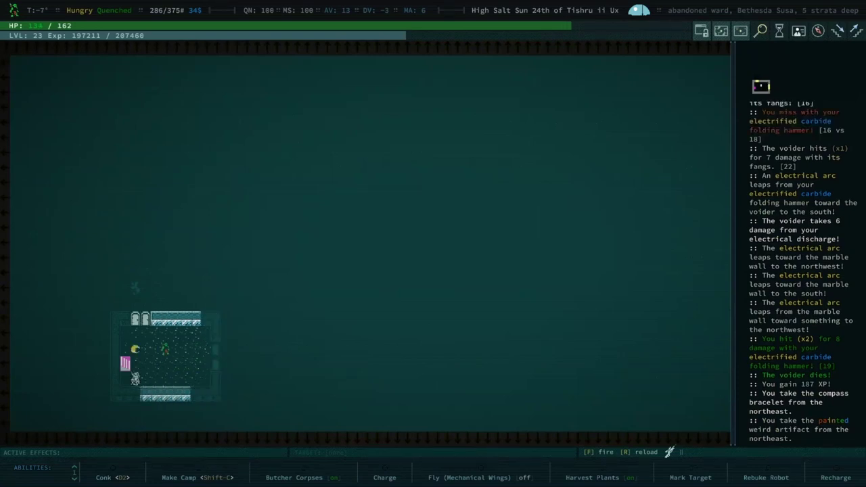
key(Left)
key(Left)
key(Up)
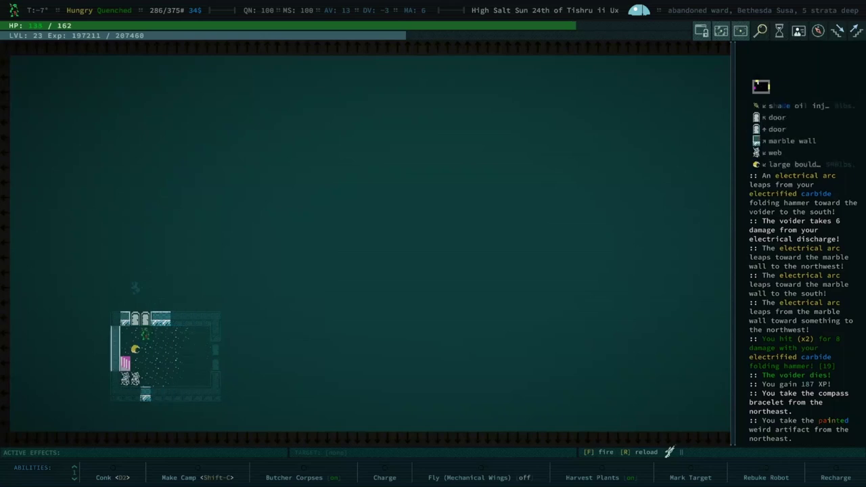
key(Left)
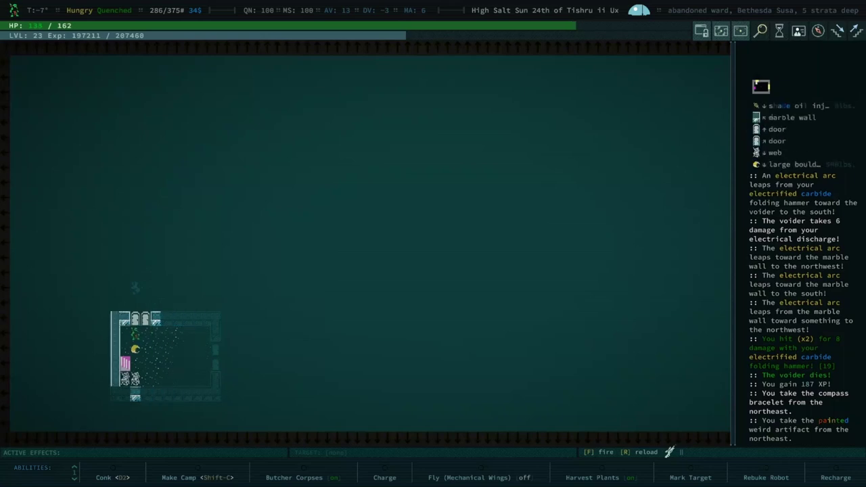
Step: Examine the painted weird artifact in Artifacts, identifying it as a freezing steel battle axe
key(i)
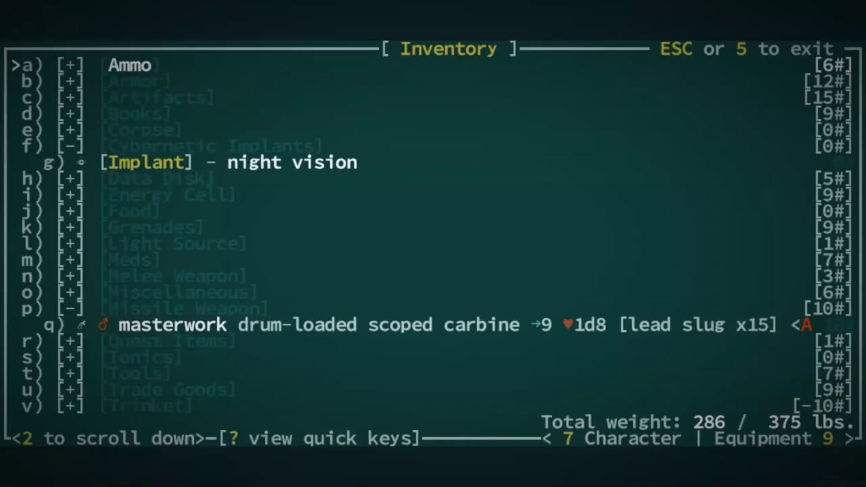
key(Down)
key(Down)
key(Return)
key(Down)
key(Down)
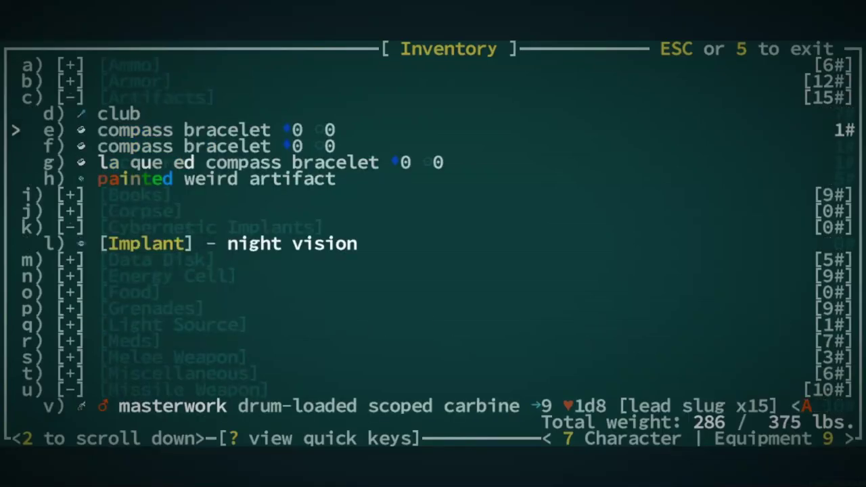
key(Down)
key(Down)
key(Down)
key(Return)
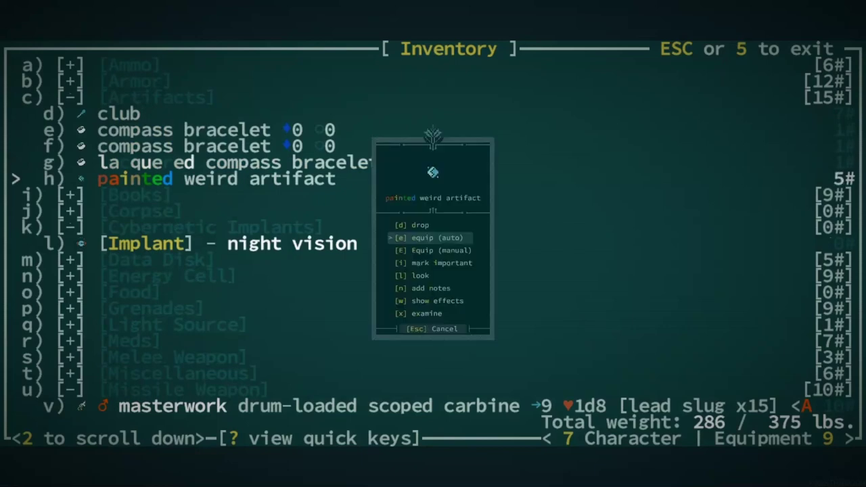
key(Down)
key(Down)
key(Down)
key(Down)
key(Down)
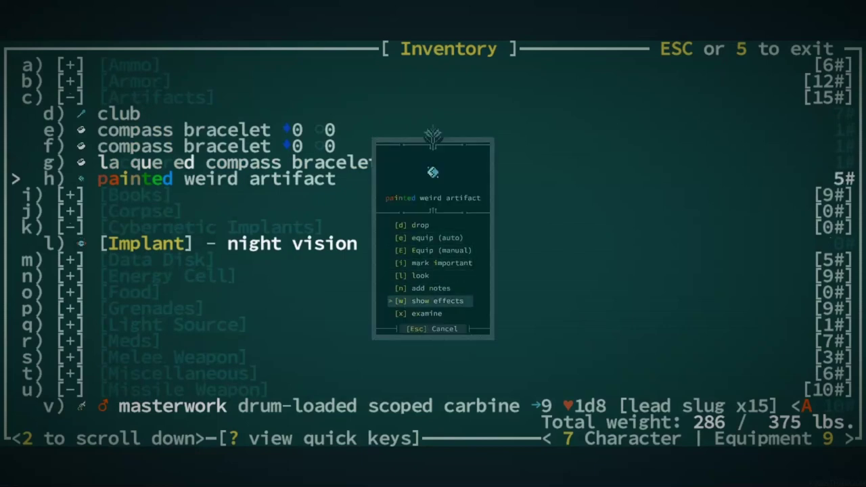
key(Down)
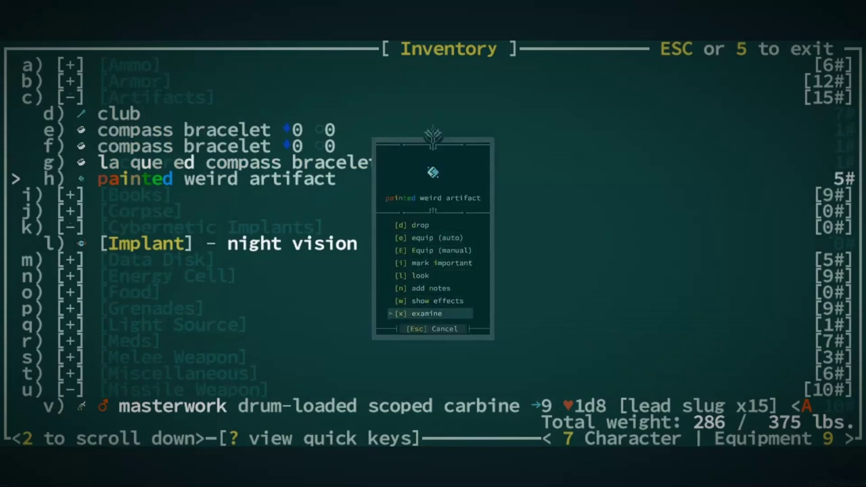
key(Return)
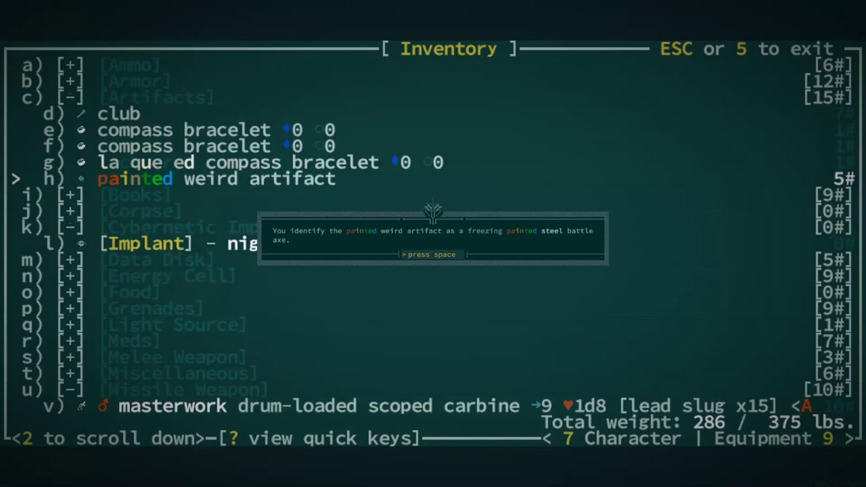
key(space)
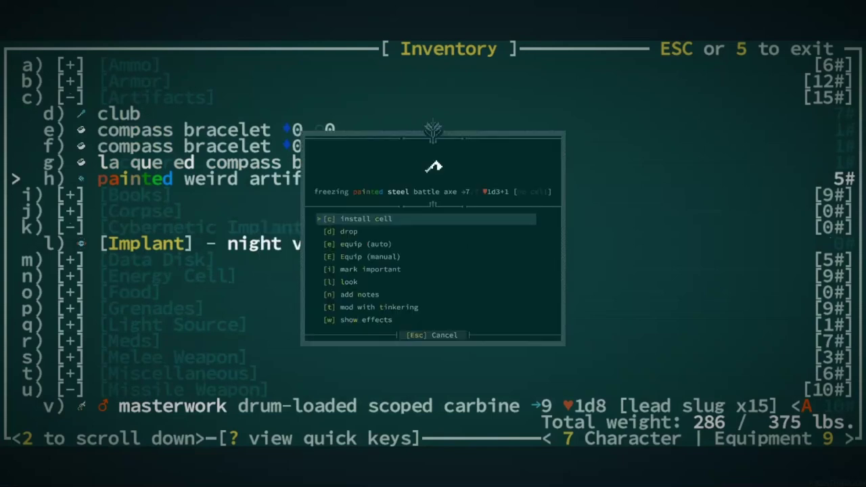
Step: Examine the club, identifying it as a slender nanopneumatic jackhammer, then return to the map
key(Down)
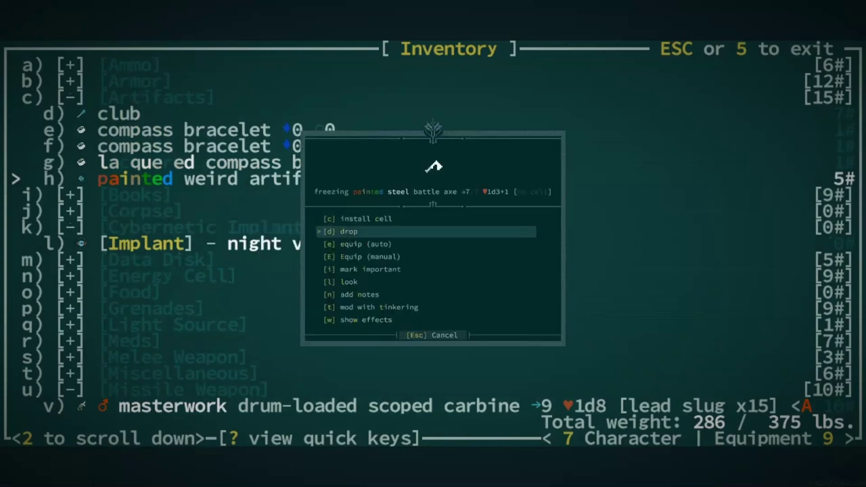
key(Down)
key(Down)
key(Down)
key(Down)
key(Down)
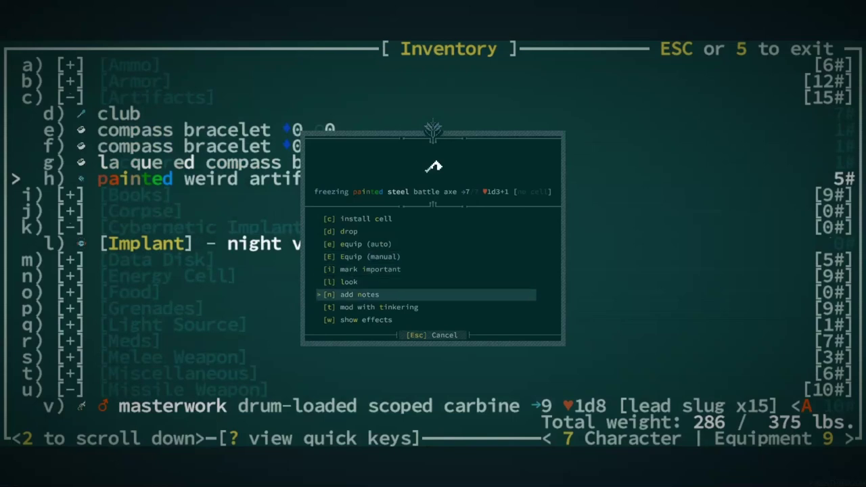
key(Down)
key(Down)
key(Down)
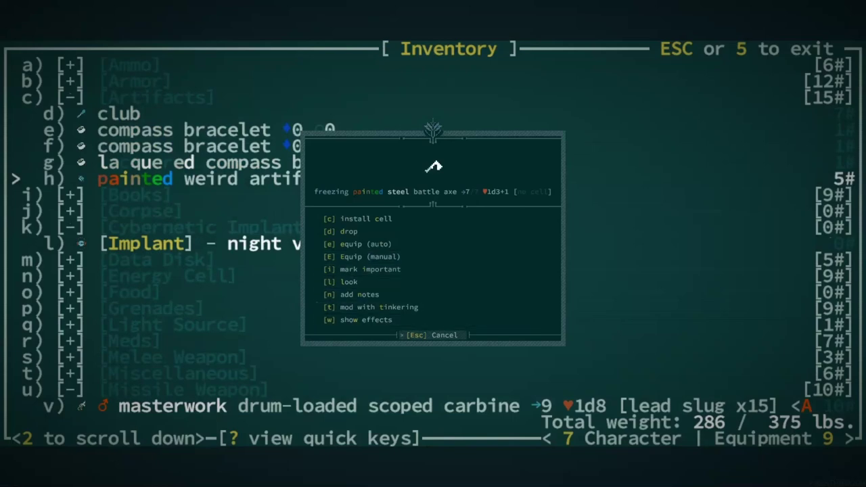
key(e)
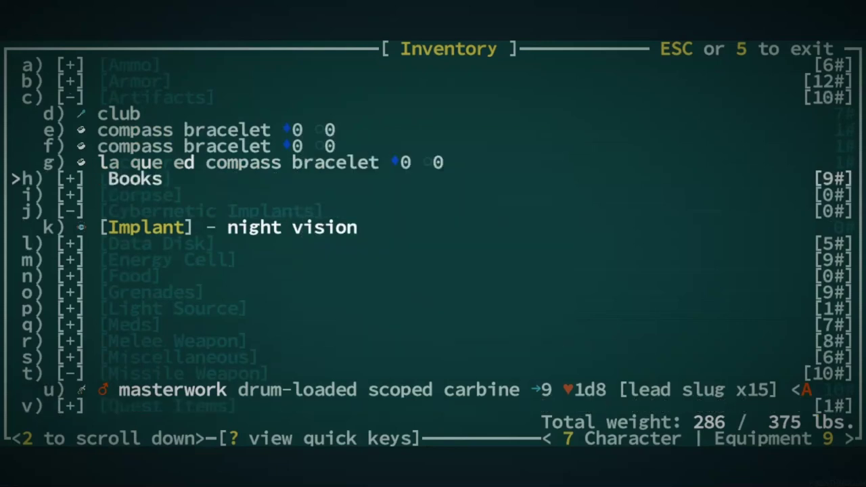
key(Up)
key(Up)
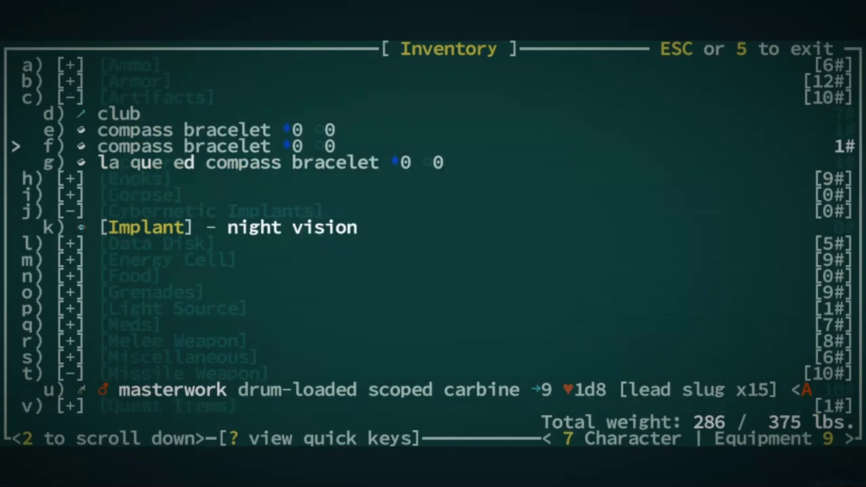
key(Up)
key(Up)
key(Up)
key(Down)
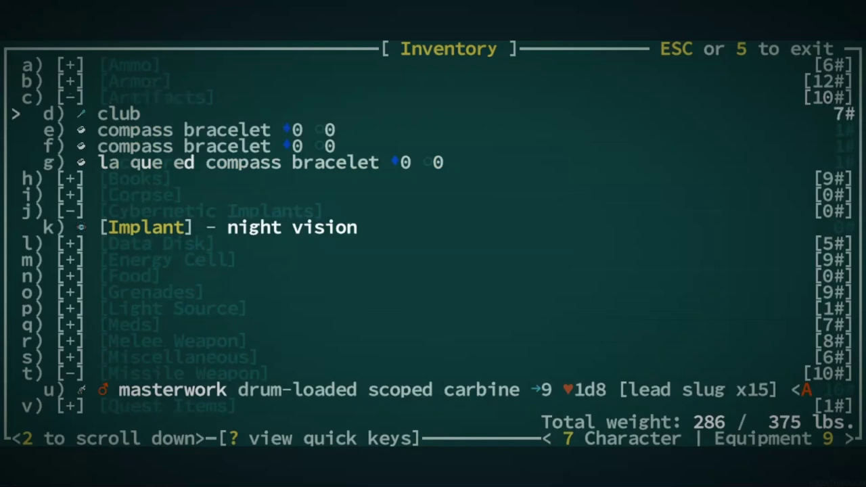
key(Return)
key(Up)
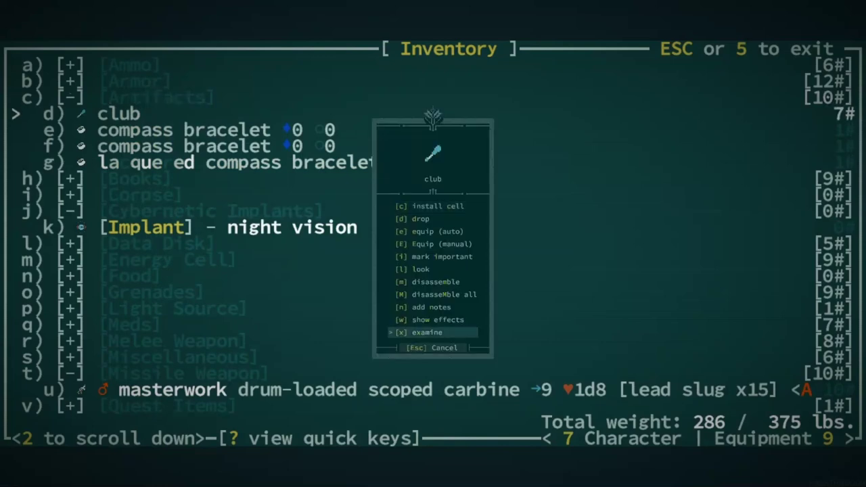
key(Return)
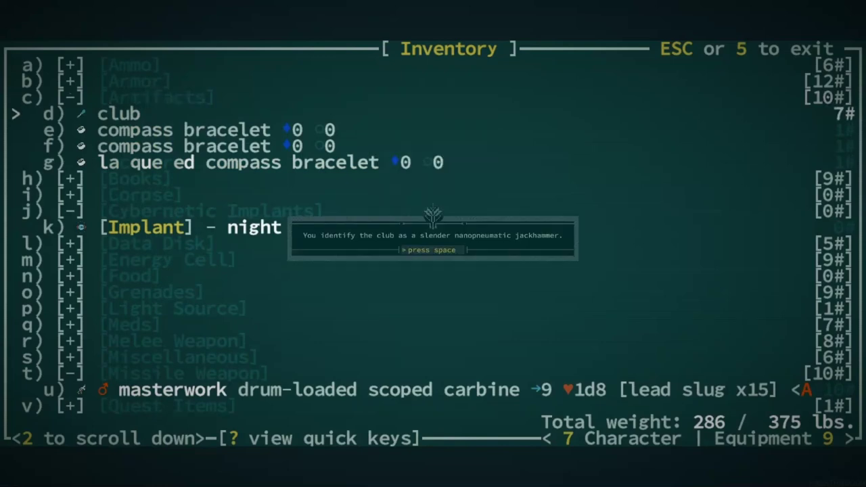
key(space)
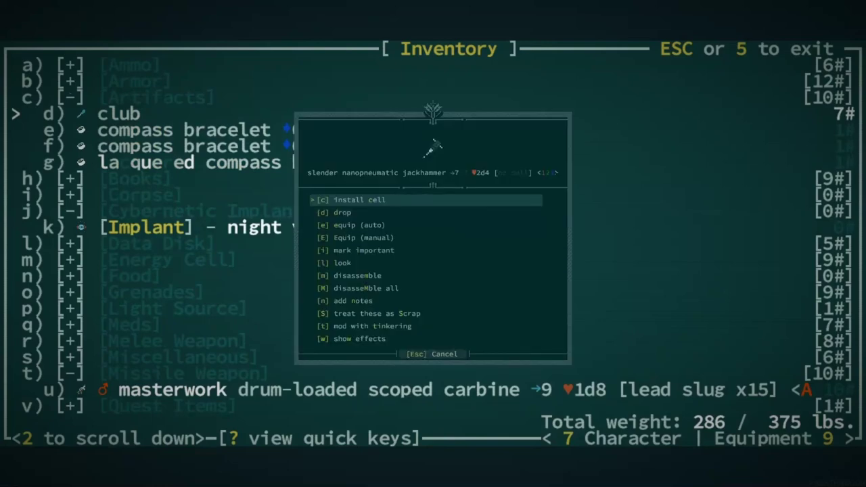
key(Escape)
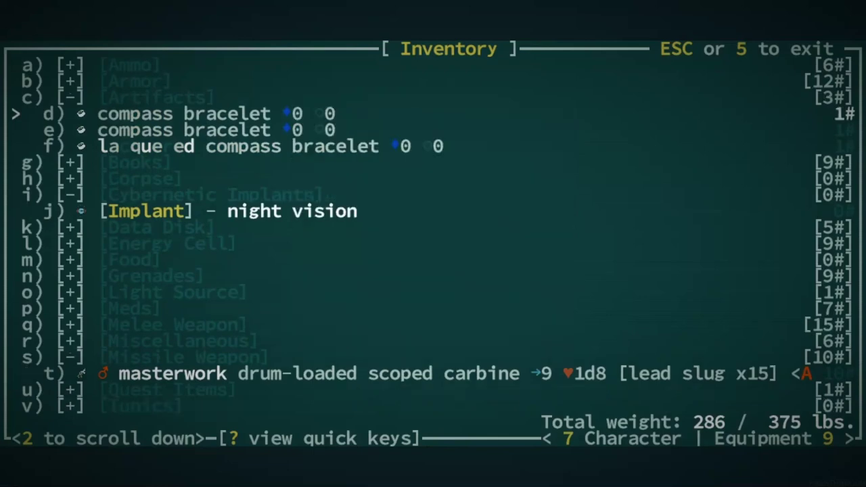
key(Escape)
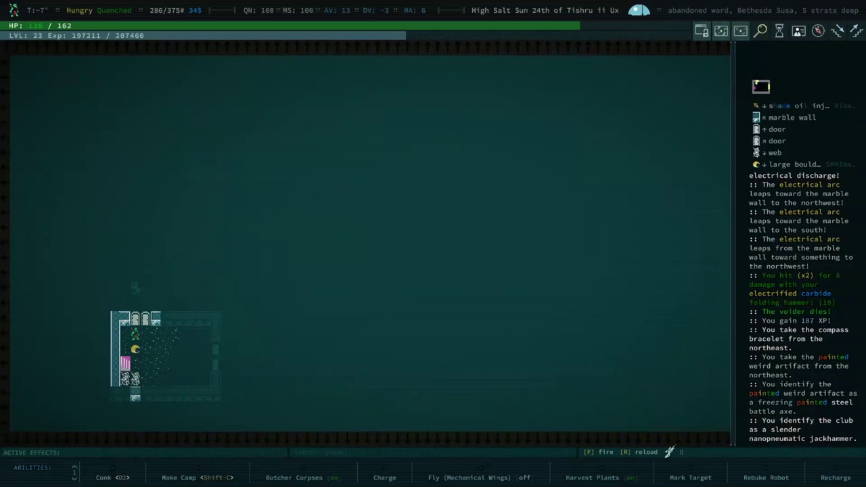
Step: Rest to full 162 HP, walk east, and collapse the inventory's Artifacts group
key(shift+z)
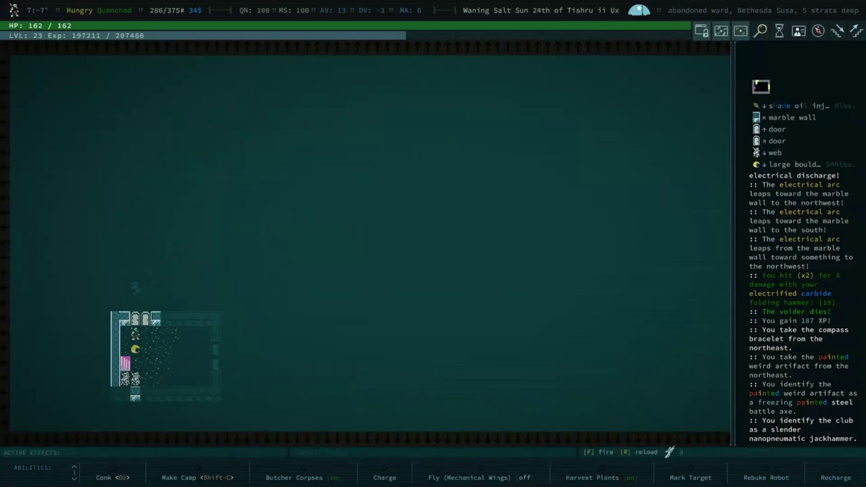
key(0)
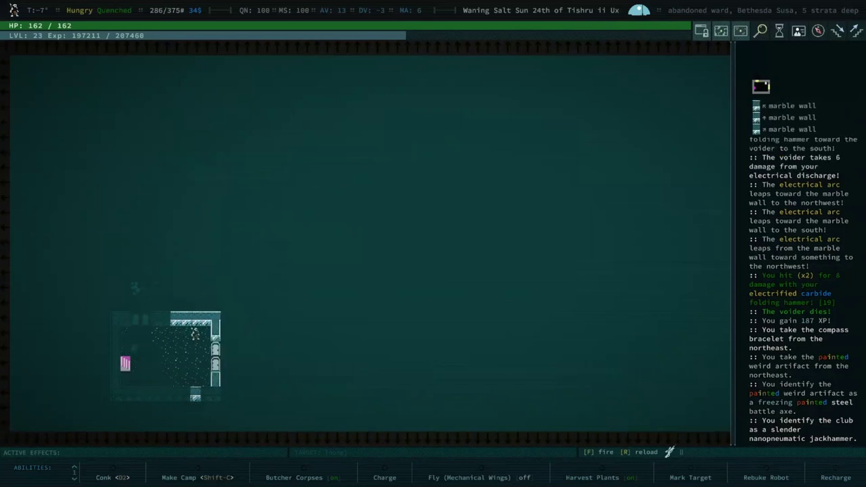
key(i)
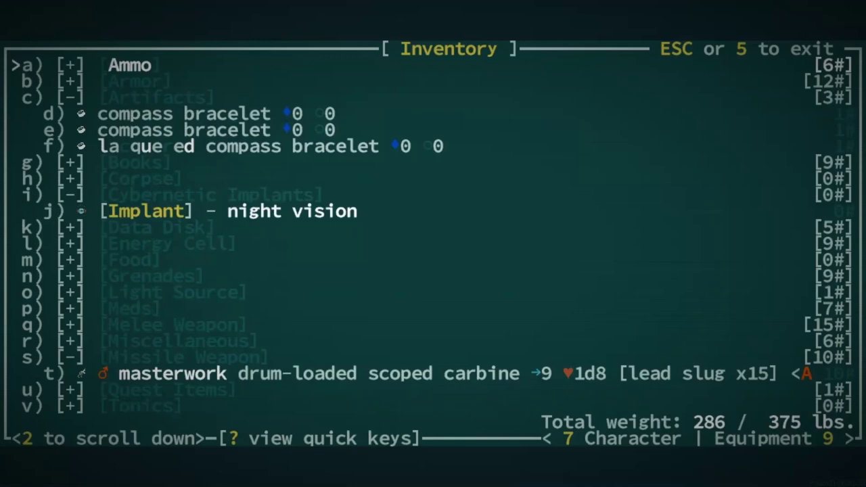
key(Down)
key(Down)
key(space)
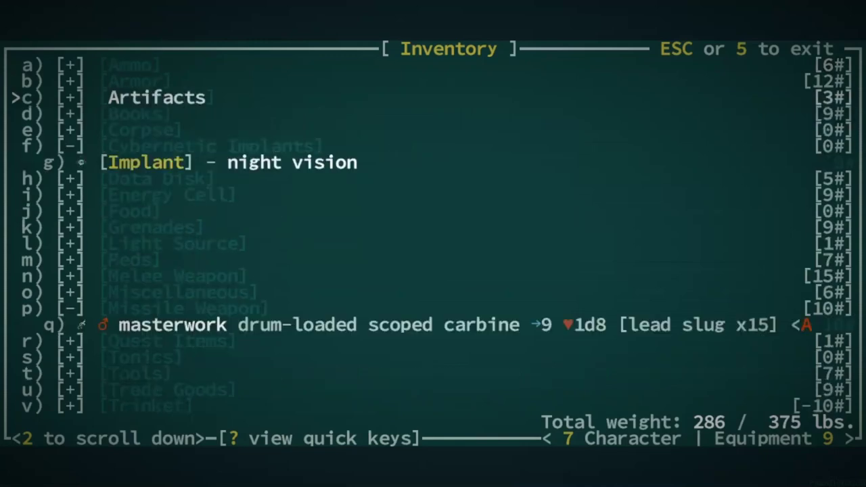
key(Up)
key(Up)
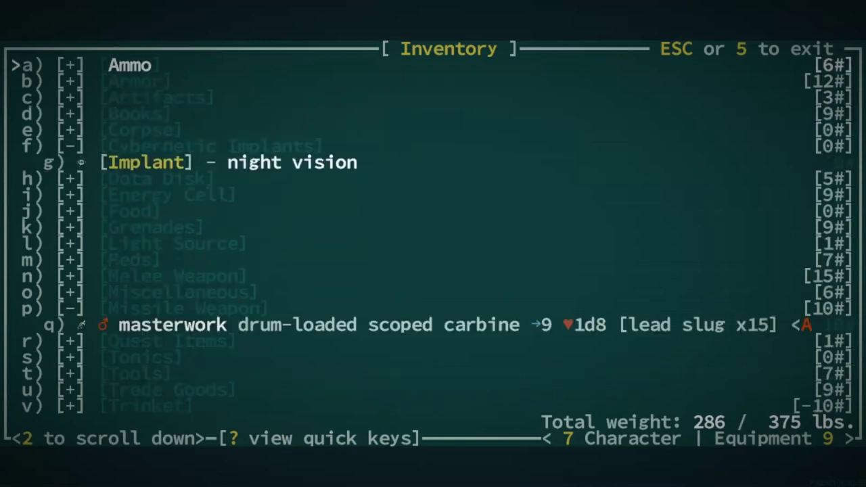
key(Escape)
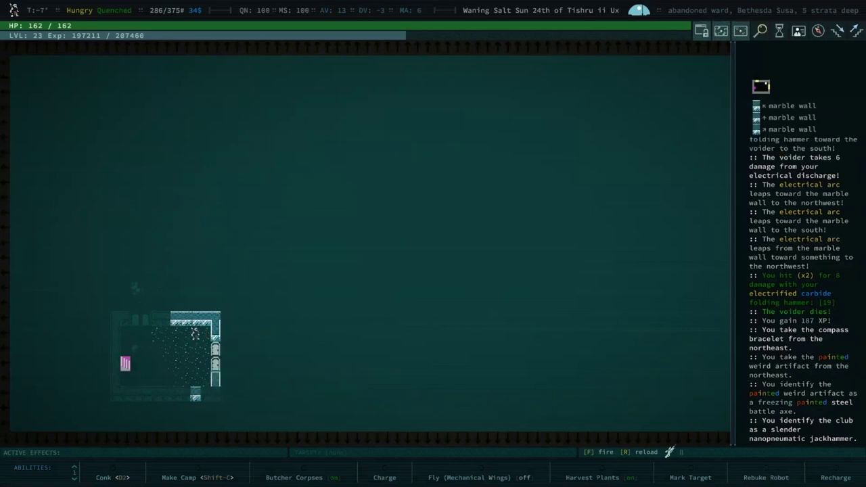
Step: Walk back to the room's west side and start a directional Use
key(Left)
key(Left)
key(Left)
key(Left)
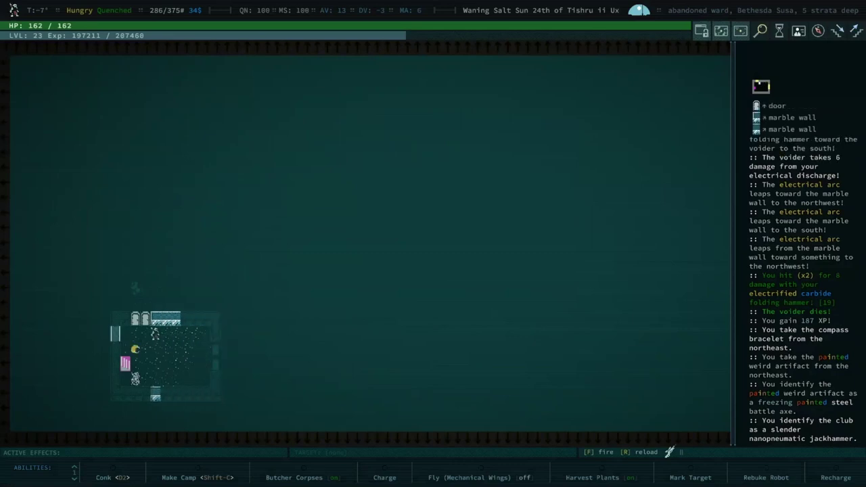
key(Left)
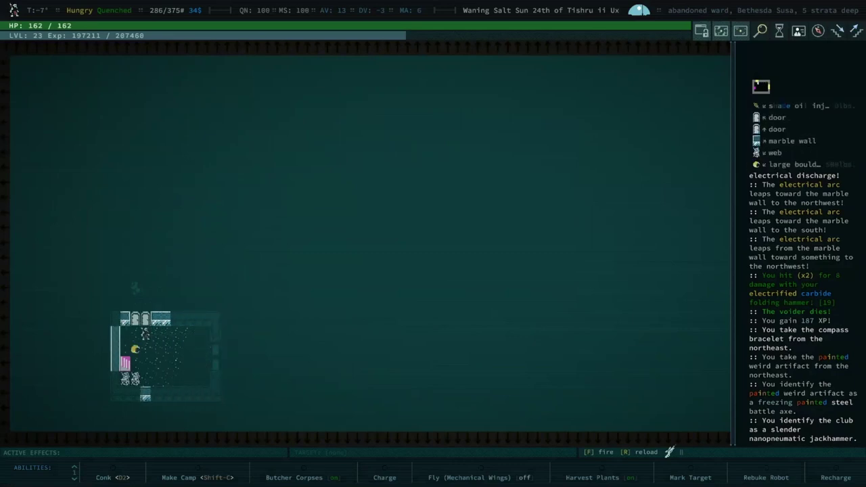
key(ctrl+space)
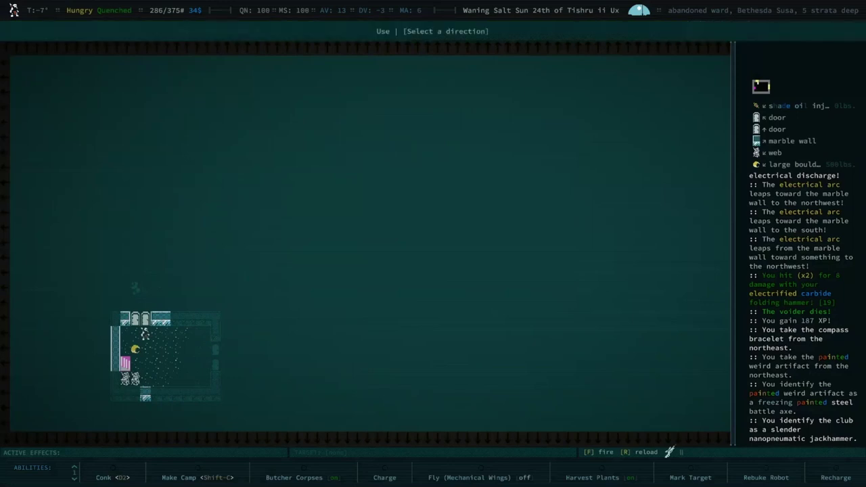
Step: Try using adjacent objects, including the northern door, cancelling each prompt
key(Escape)
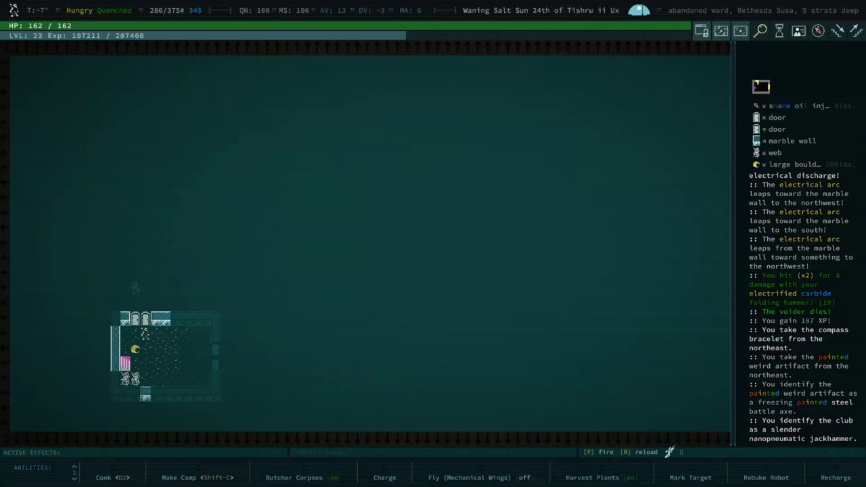
key(Left)
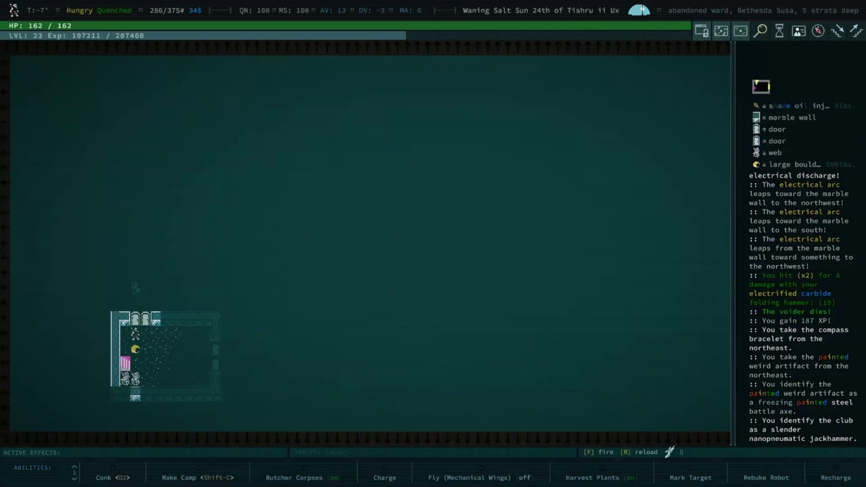
key(ctrl+space)
key(Escape)
key(Up)
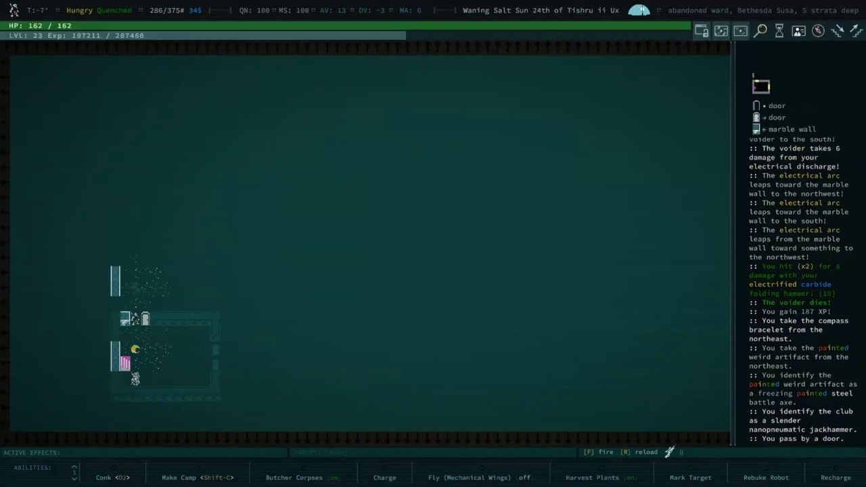
key(ctrl+space)
key(Escape)
key(ctrl+space)
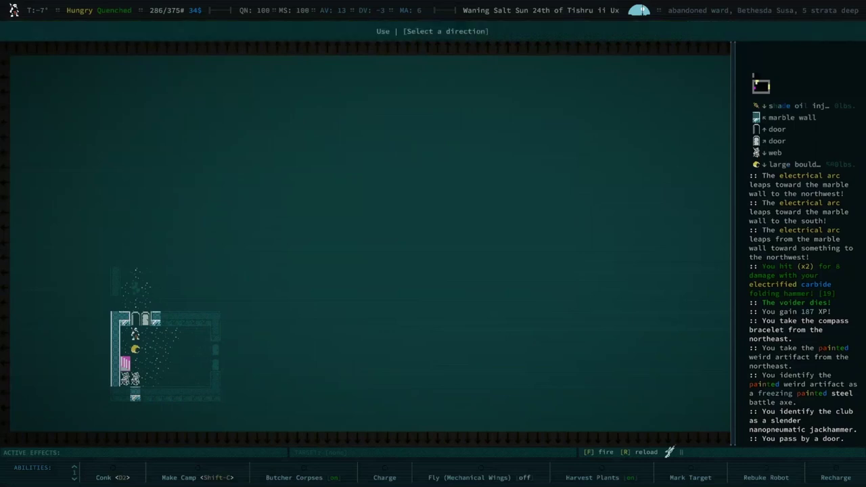
key(Escape)
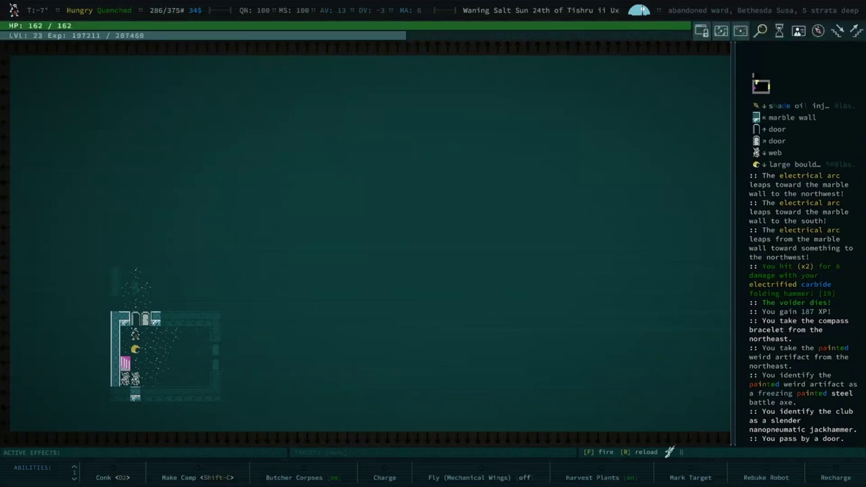
Step: Try picking up items, move beside the large boulder, bump it twice, and show item labels
key(Down)
key(g)
key(Escape)
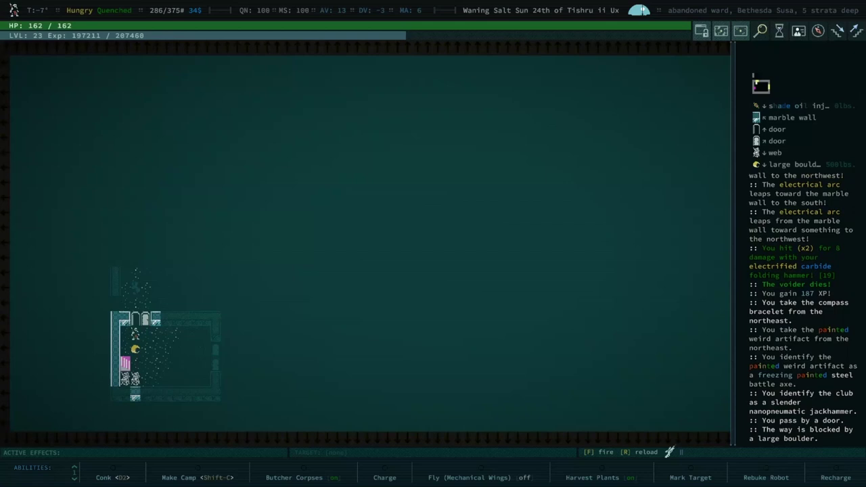
key(Page_Down)
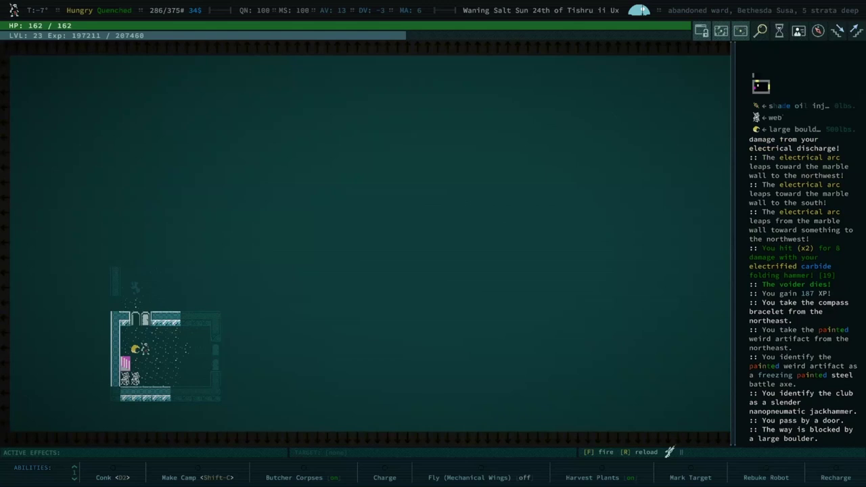
key(Left)
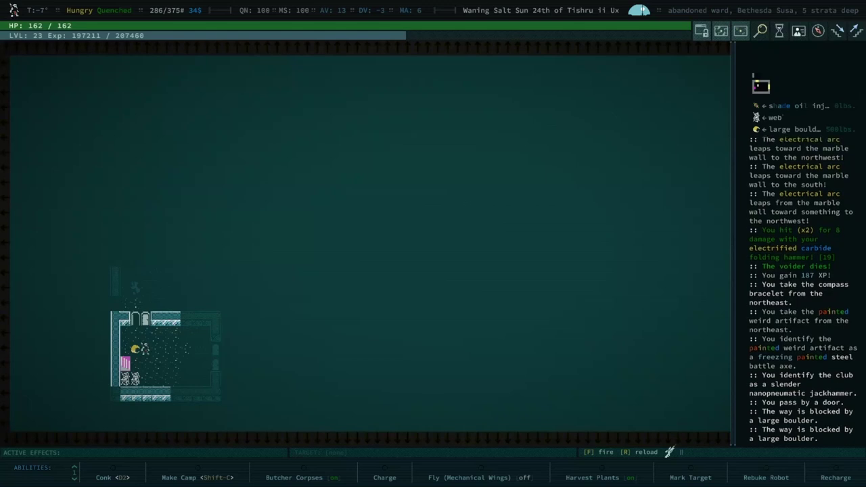
key(alt)
Step: Look west past the boulder and take the shade oil injector
key(l)
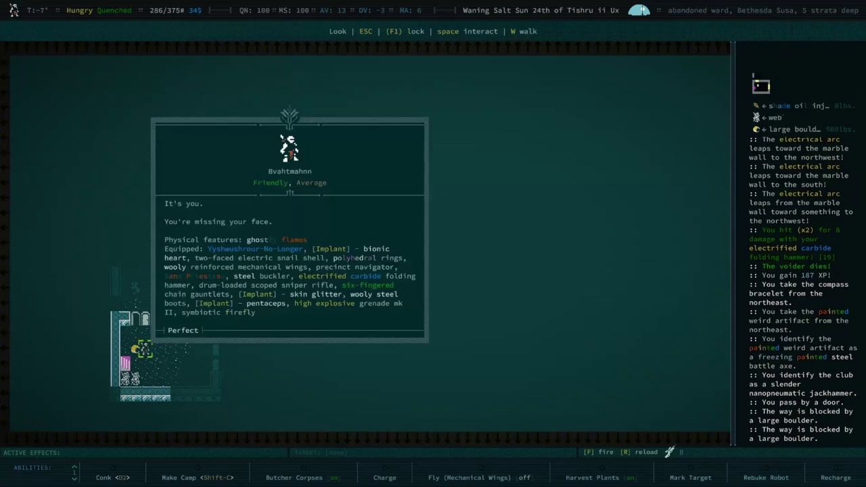
key(Left)
key(plus)
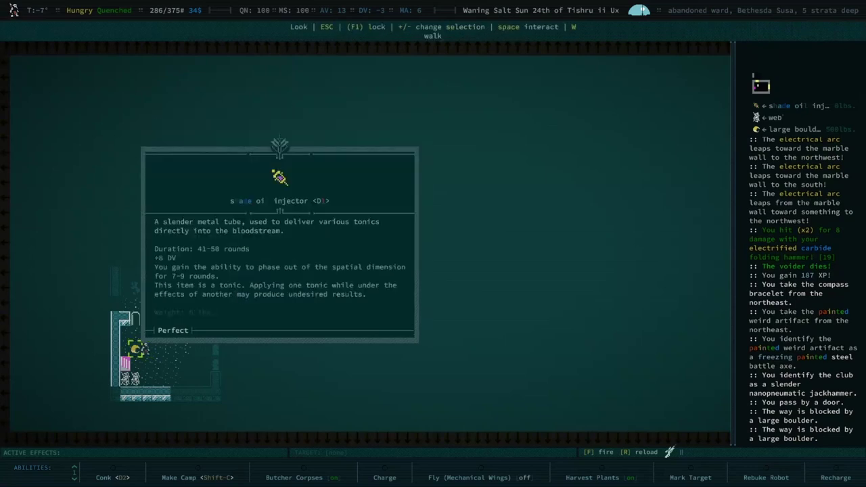
key(space)
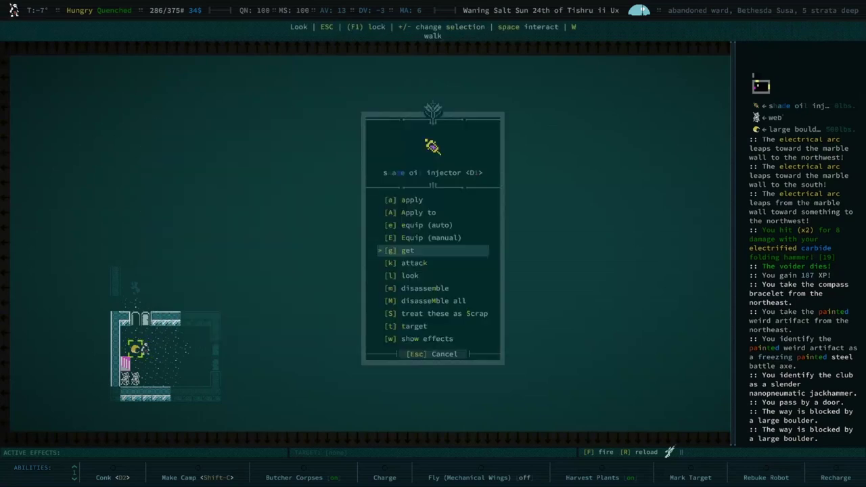
key(g)
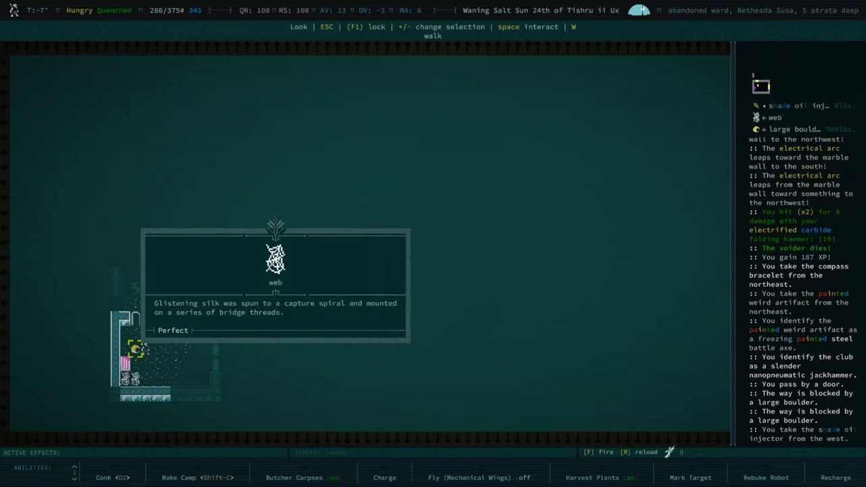
key(Escape)
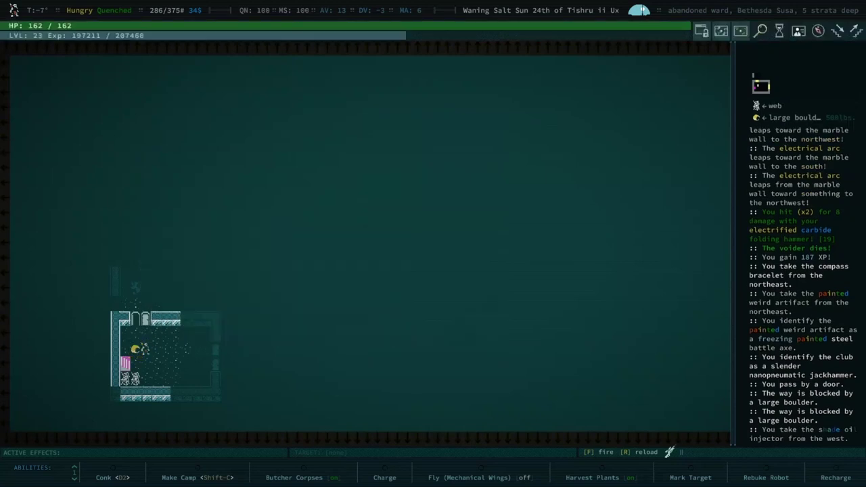
Step: Walk north through the doorway onto the trash and salvage a burnt capacitor
key(Right)
key(Up)
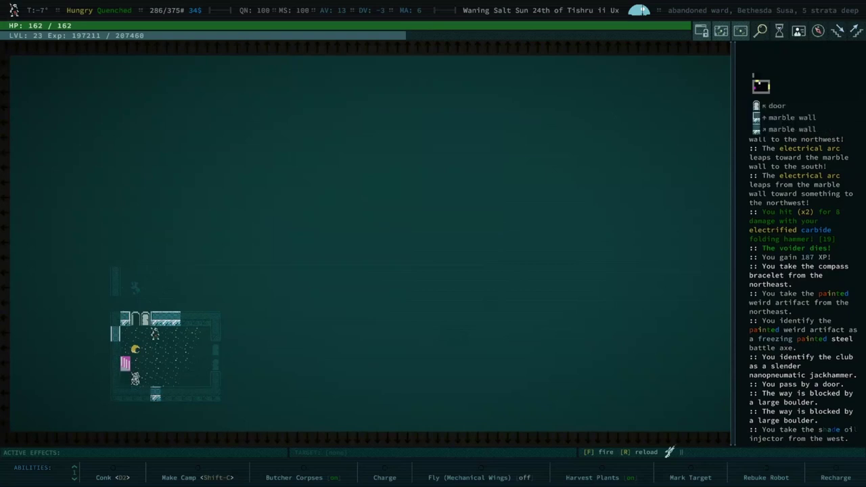
key(Left)
key(Up)
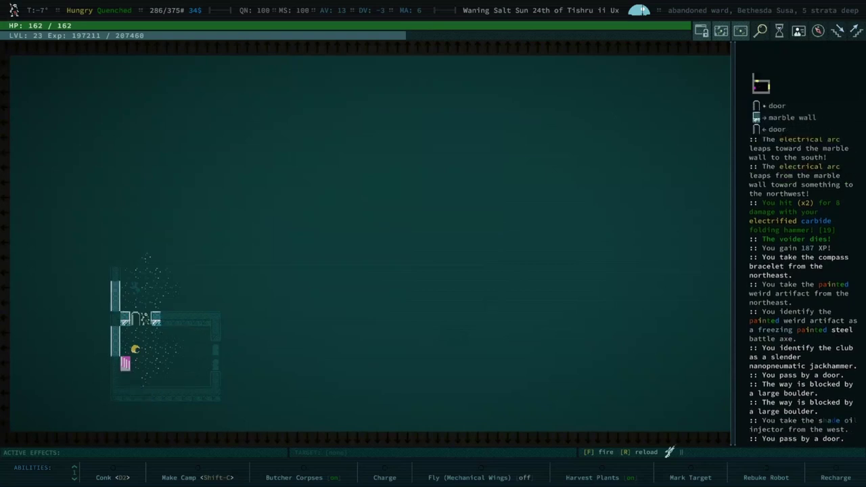
key(Up)
key(Left)
key(Up)
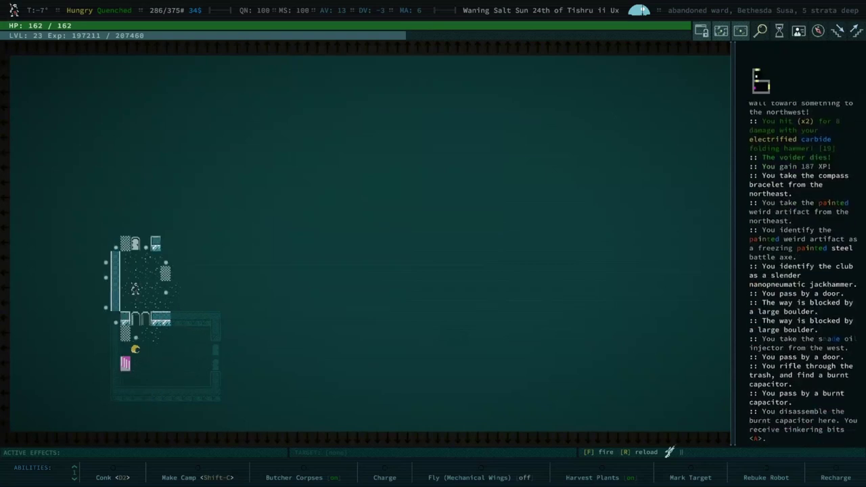
Step: Move east, reload the rifle, and shoot the plastronoid dead for 237 XP
key(Right)
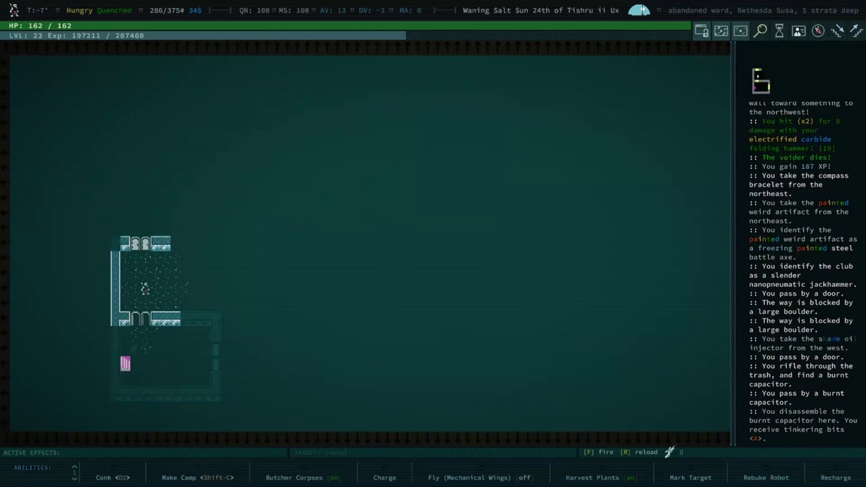
key(Right)
key(Right)
key(Right)
key(Right)
key(Right)
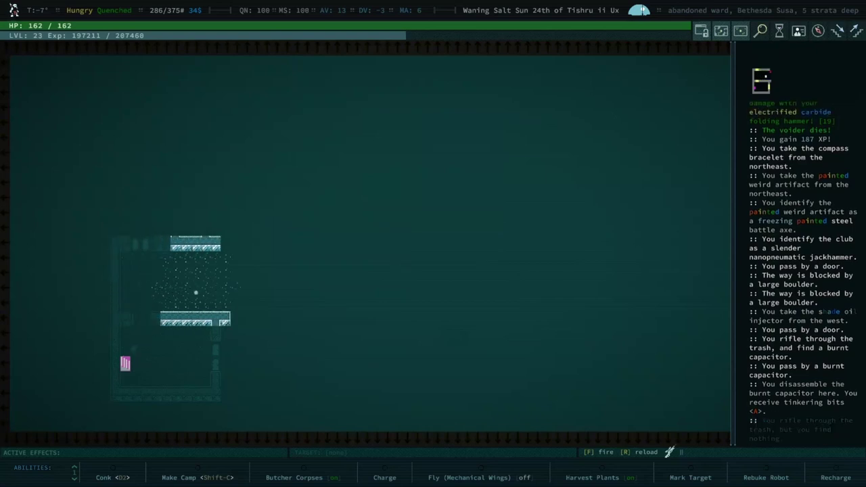
key(f)
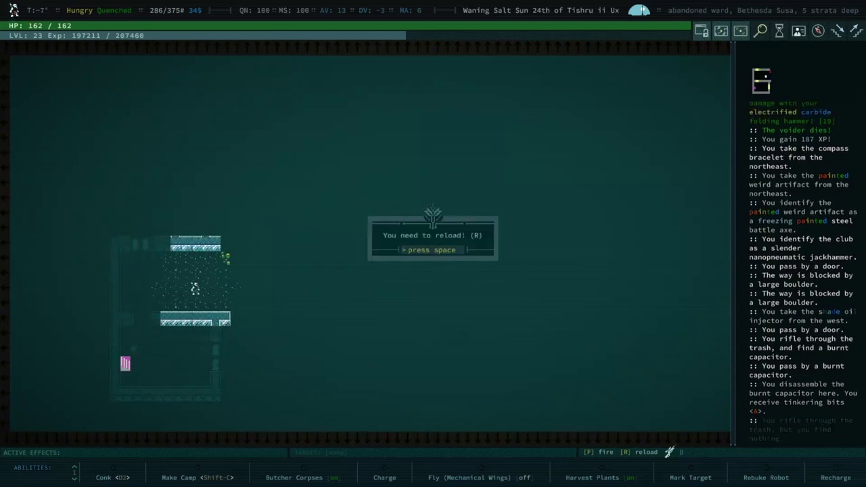
key(space)
key(r)
key(f)
key(f)
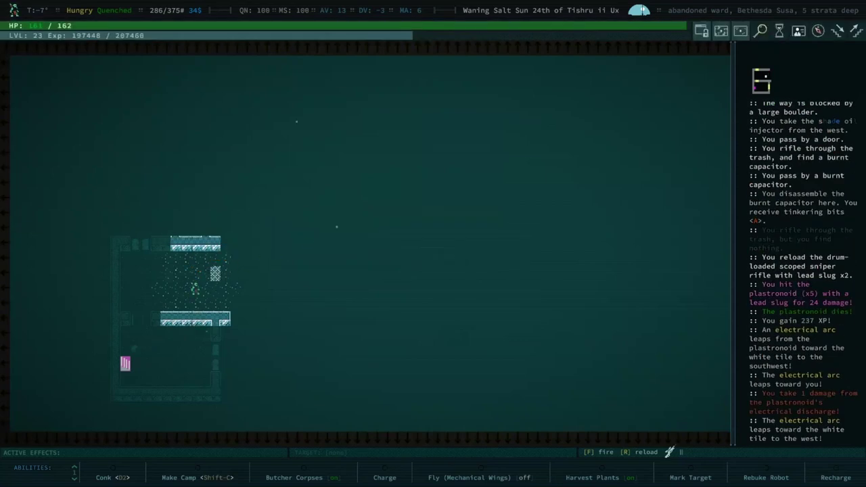
Step: Walk north through the doorway into the next room
key(Left)
key(Up)
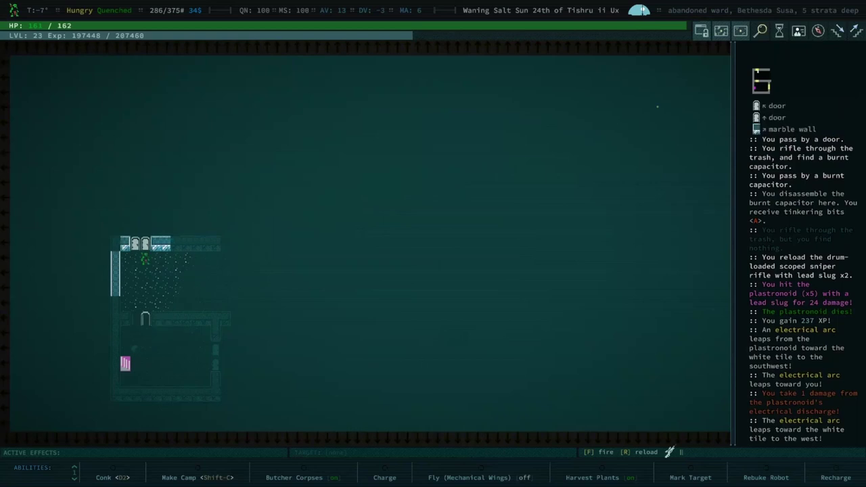
key(Up)
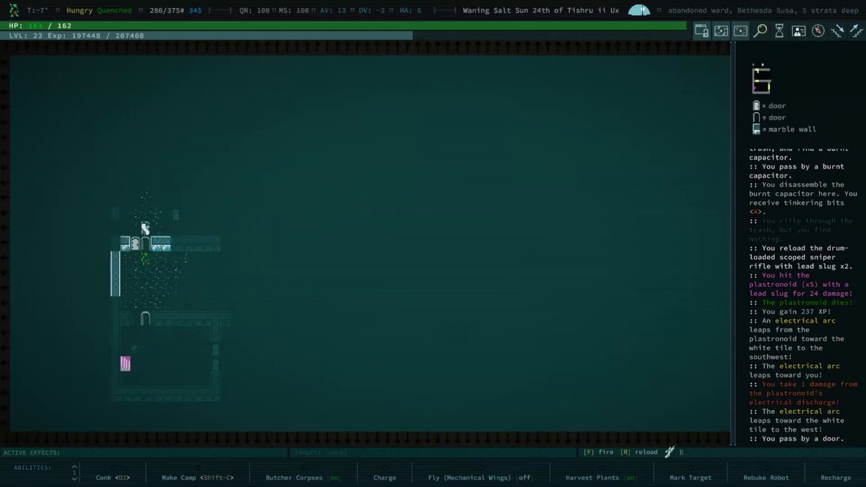
key(Left)
key(Up)
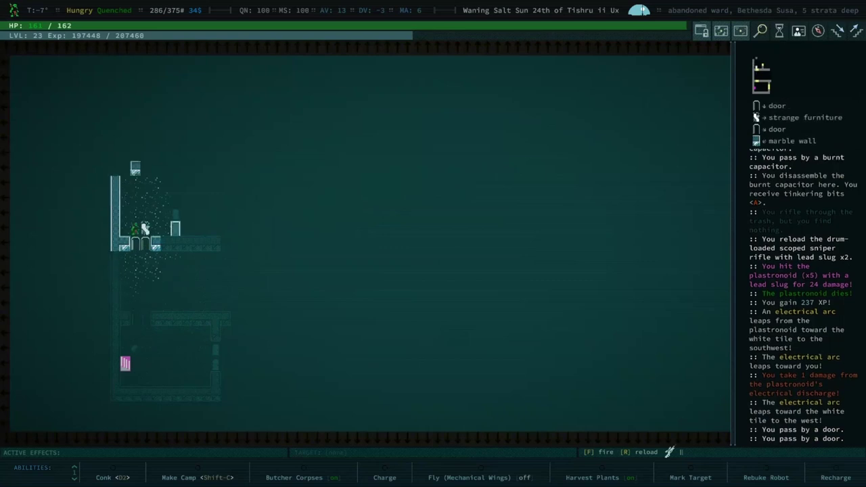
key(Up)
key(Up)
key(Up)
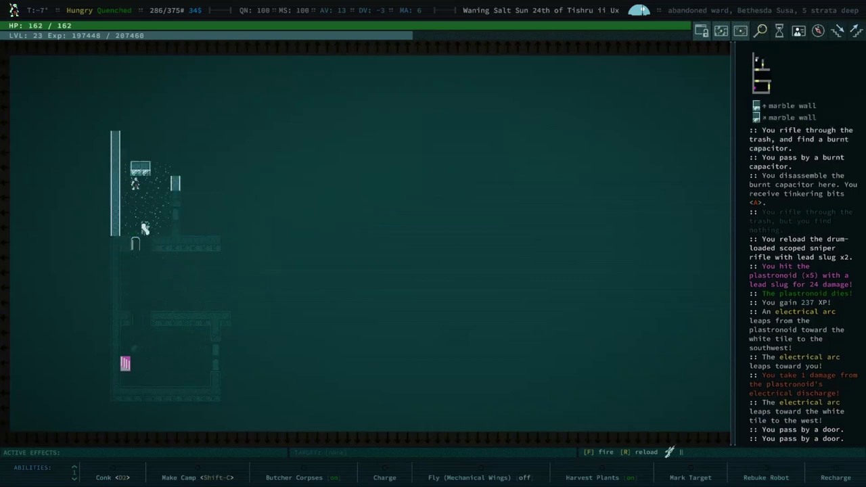
Step: Shoot the drowsing urchin, reload, and walk east into the room
key(Down)
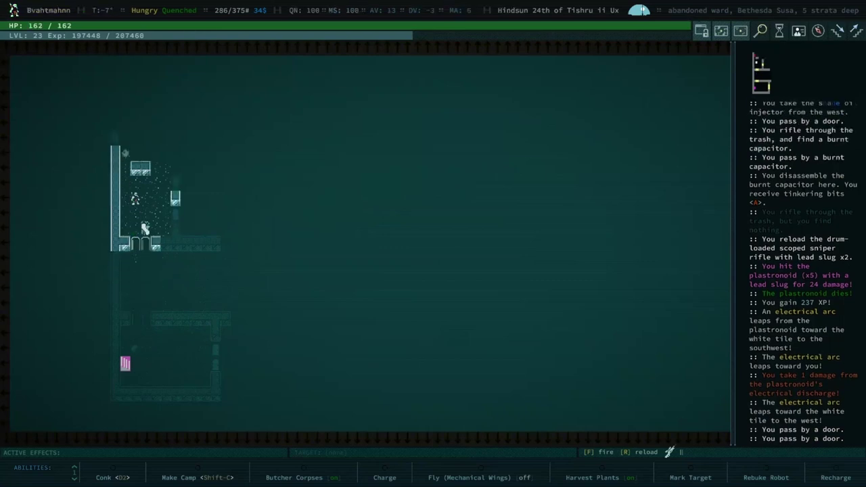
key(f)
key(f)
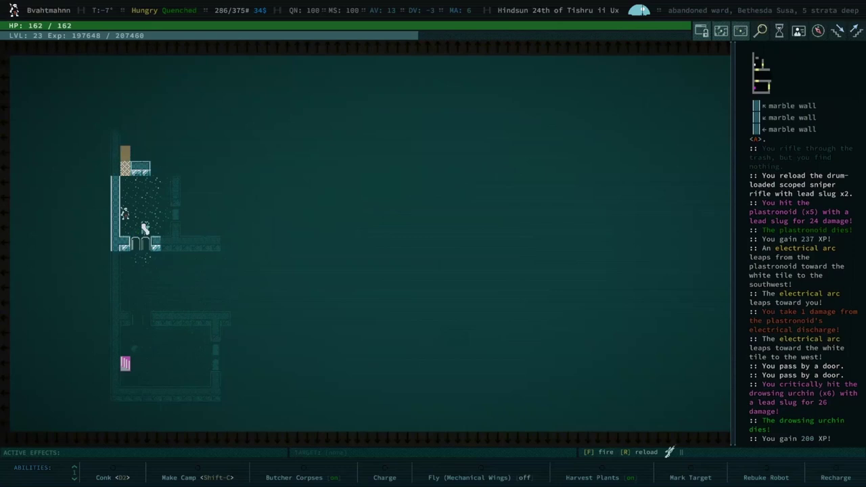
key(r)
key(Right)
key(Right)
key(Right)
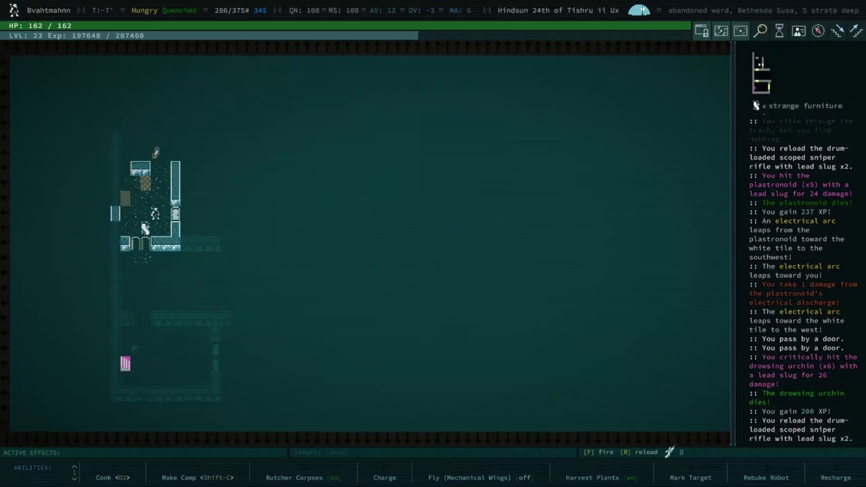
key(Right)
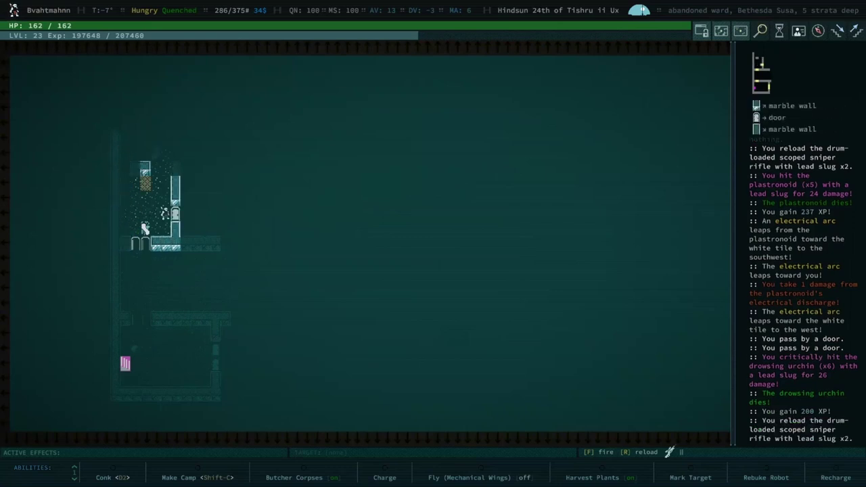
Step: Shoot the second drowsing urchin and try the crib, cancelling the sleep
key(Up)
key(Up)
key(Up)
key(Up)
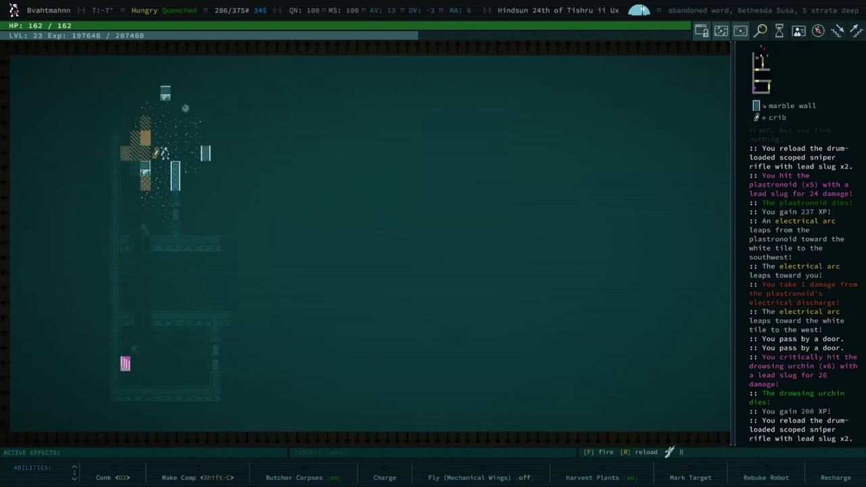
key(f)
key(f)
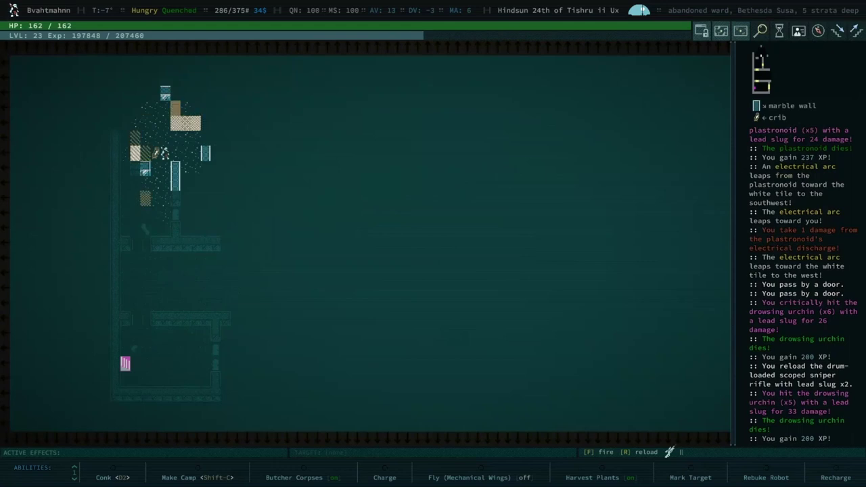
key(Left)
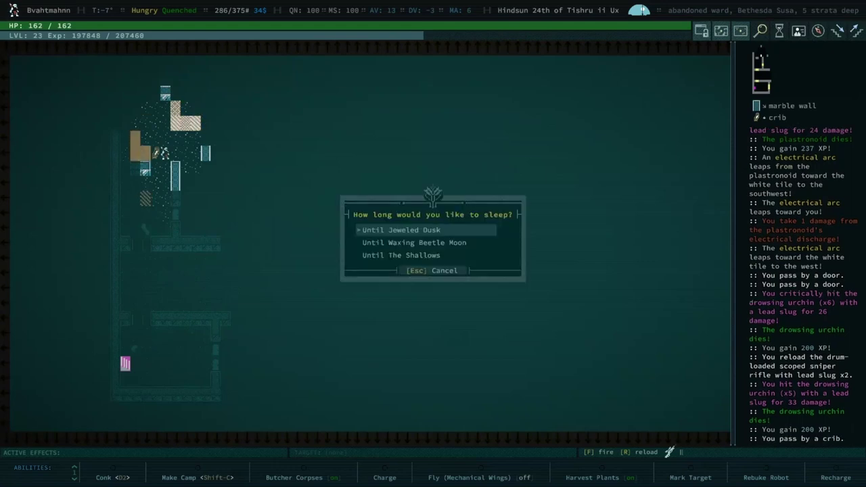
key(Escape)
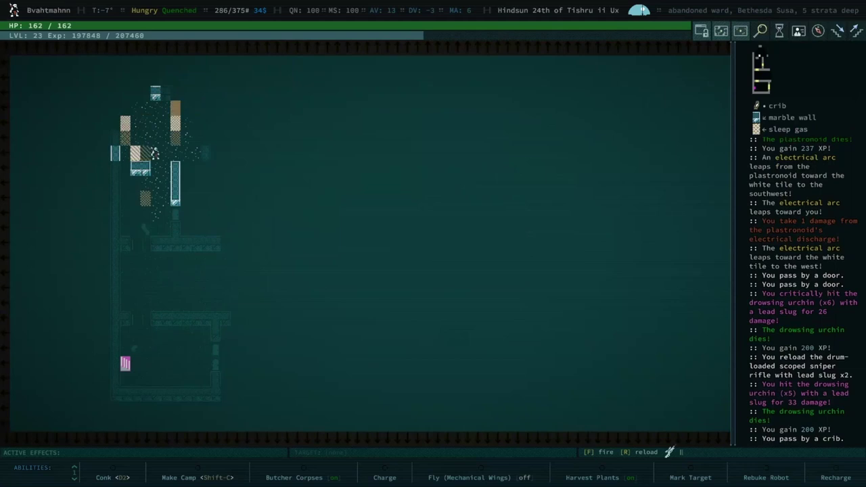
key(Up)
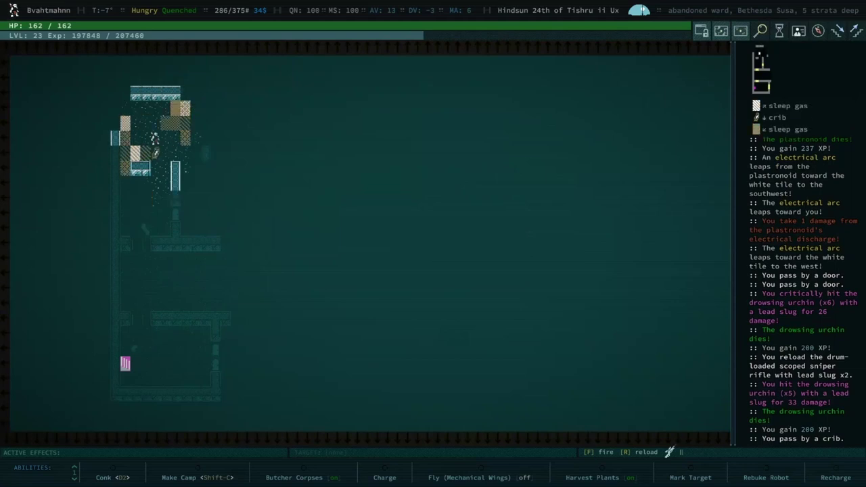
Step: Head south through the room and open the east door
key(Down)
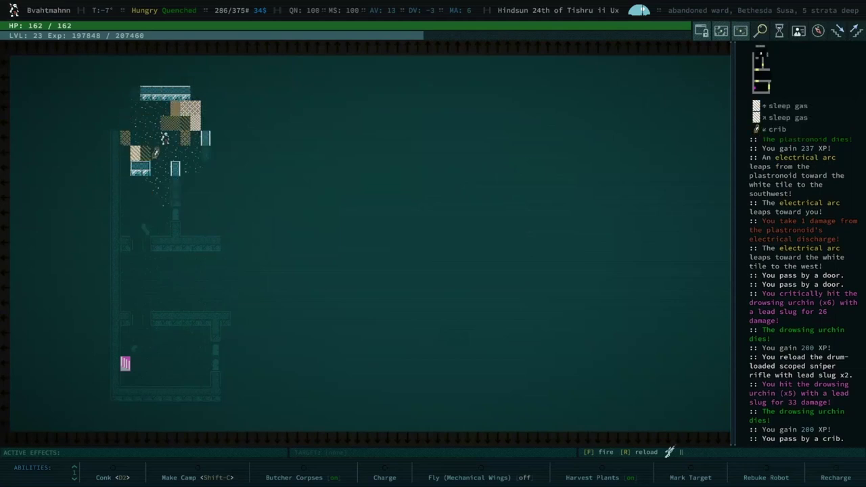
key(Down)
key(Right)
key(Down)
key(Down)
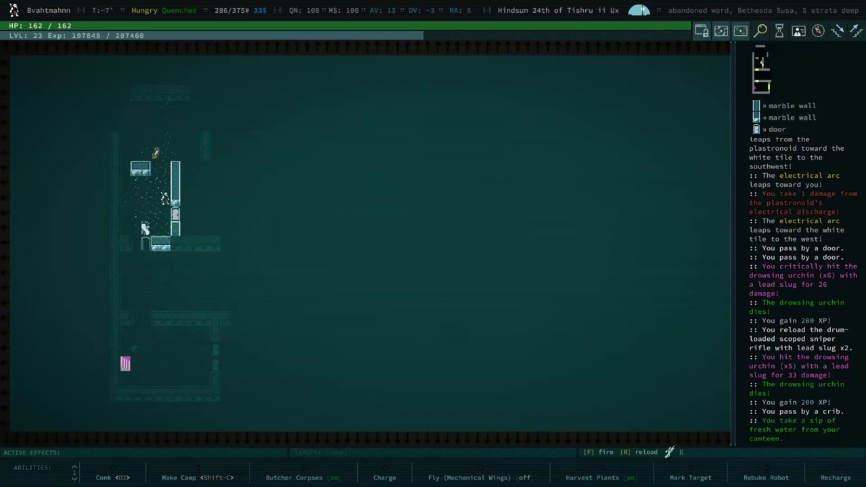
key(Down)
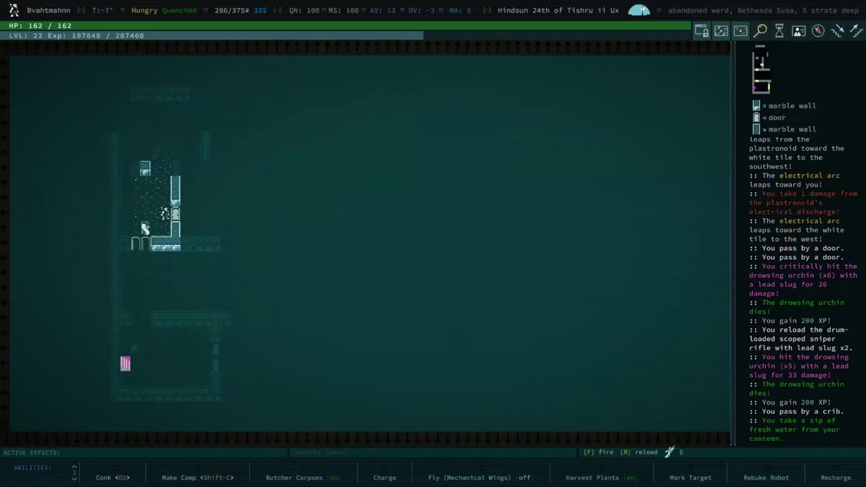
key(Right)
key(Right)
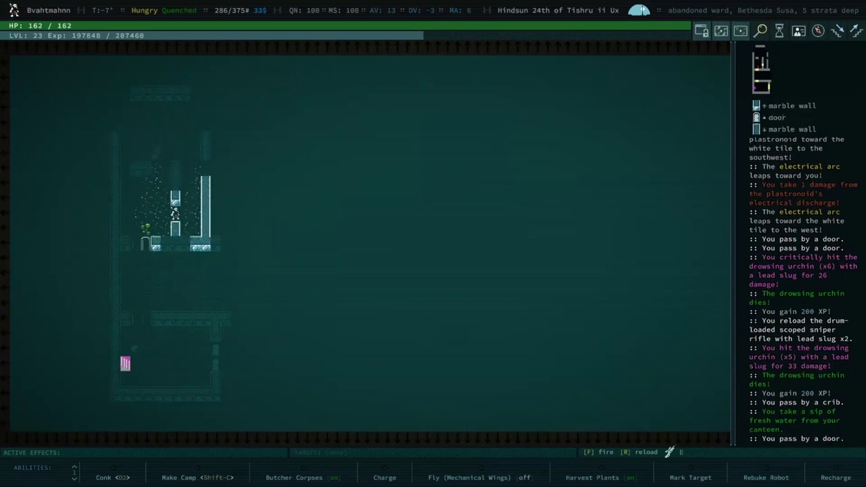
Step: Shoot the plastronoid and walk west through the room
key(f)
key(space)
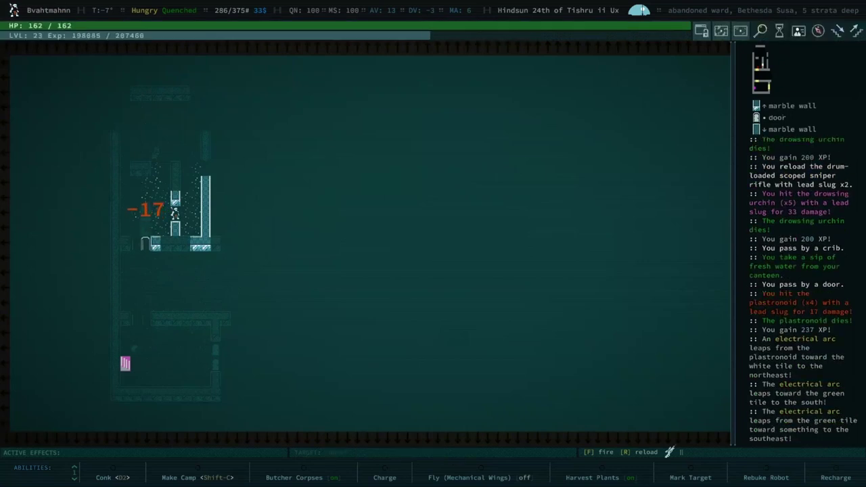
key(KP_1)
key(KP_4)
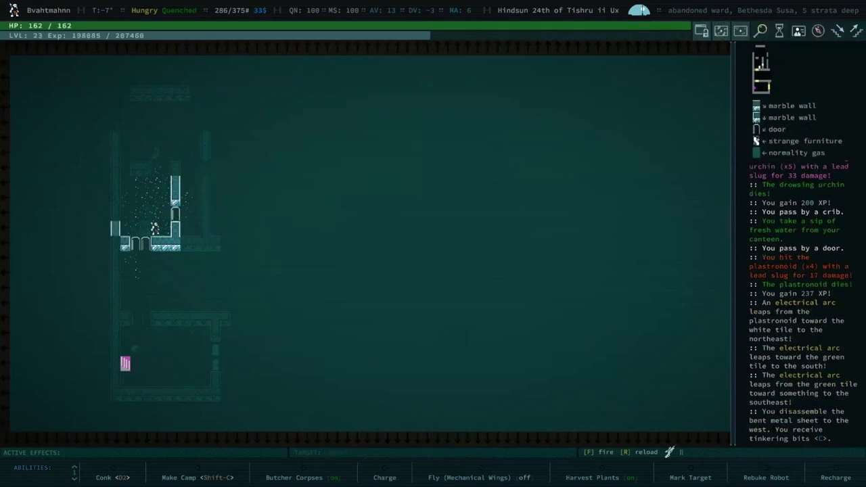
key(KP_4)
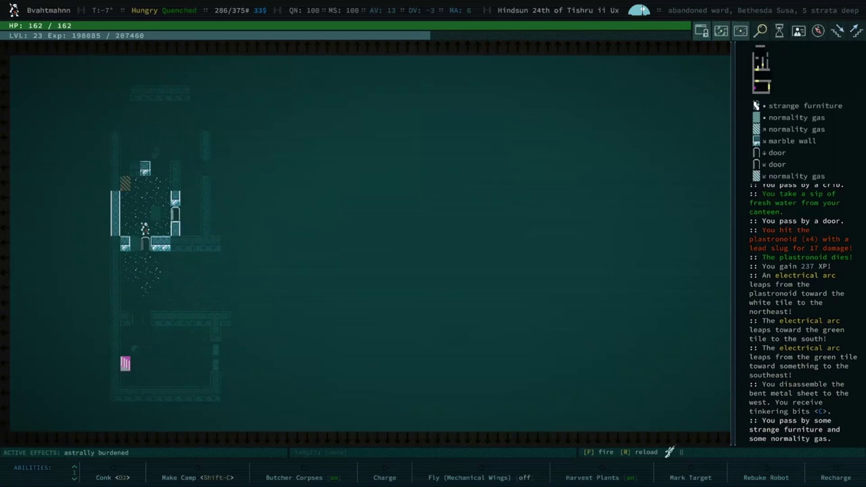
Step: Reload the sniper rifle while moving north and northwest along the wall
key(KP_8)
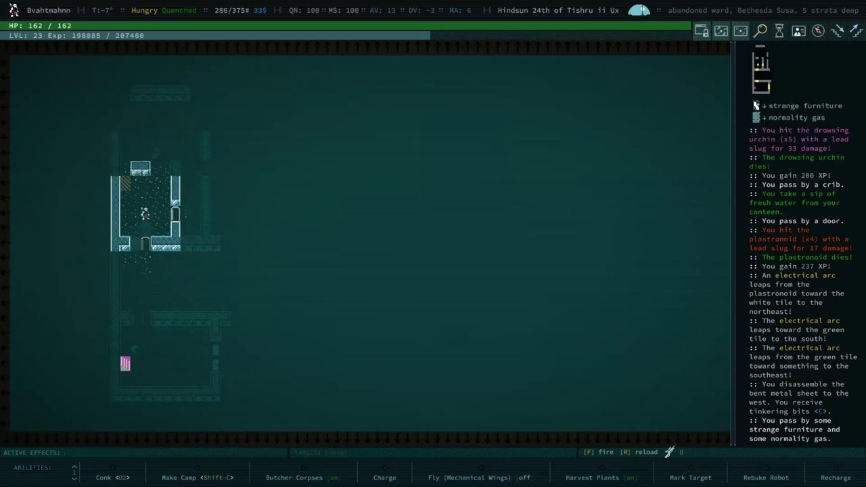
key(r)
key(KP_7)
key(KP_8)
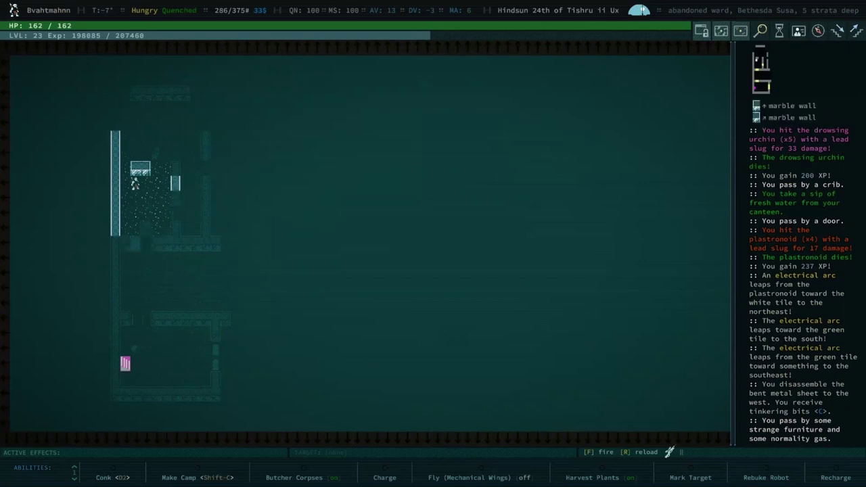
key(KP_7)
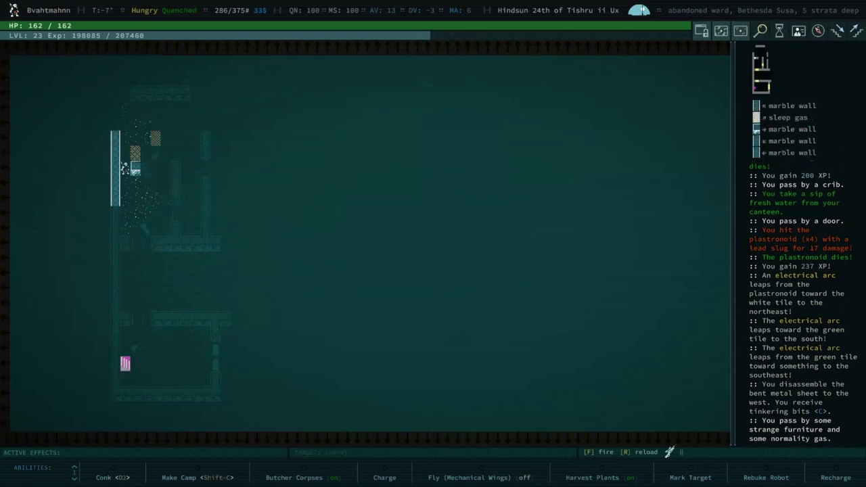
key(KP_2)
key(KP_2)
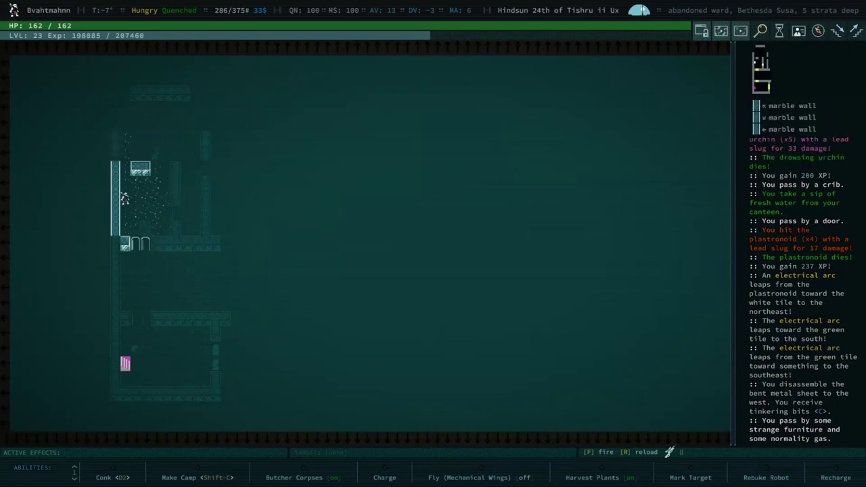
Step: Move east, then north along the wall toward the top
key(KP_6)
key(KP_6)
key(KP_6)
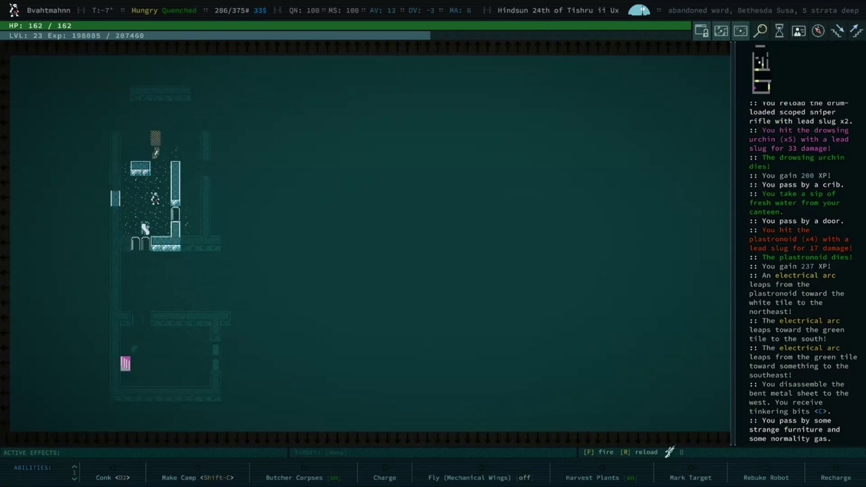
key(KP_6)
key(KP_6)
key(KP_6)
key(KP_9)
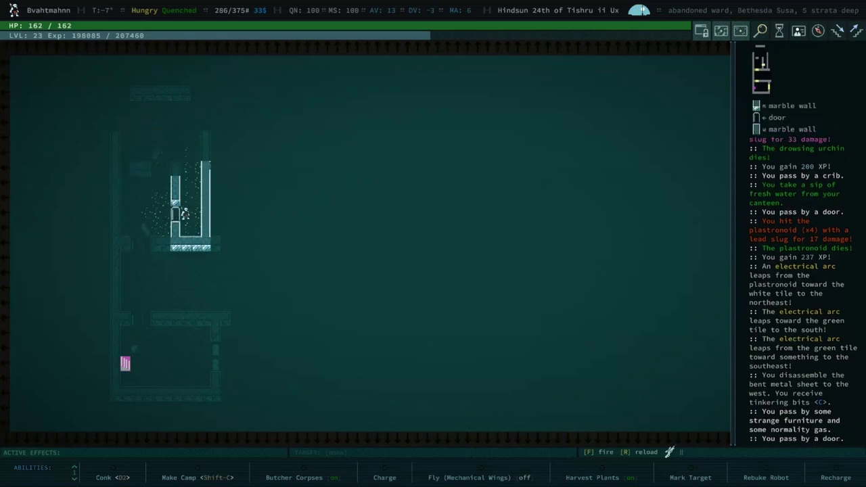
key(KP_8)
key(KP_8)
key(KP_8)
key(KP_9)
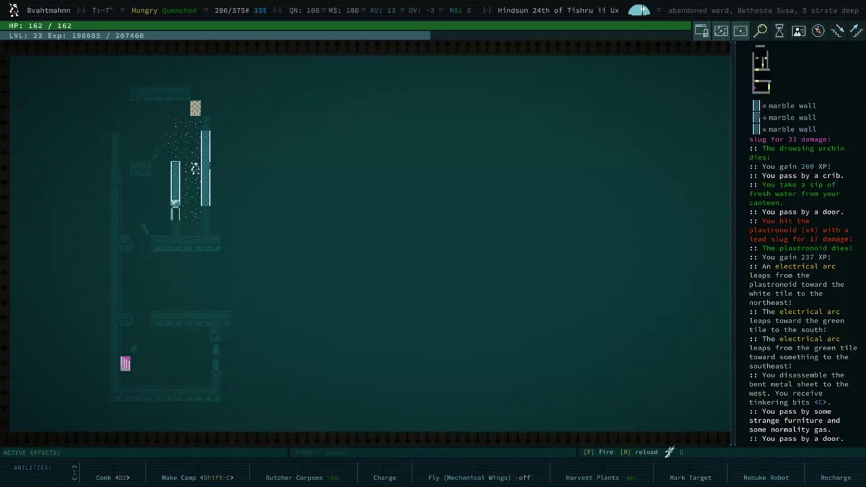
key(KP_8)
key(KP_8)
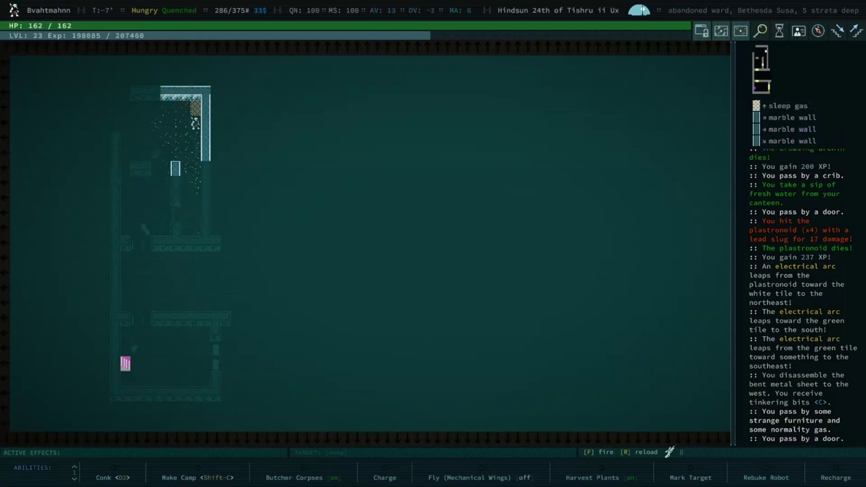
Step: Walk west along the top wall and south through the doorway
key(KP_4)
key(KP_4)
key(KP_4)
key(KP_4)
key(KP_4)
key(KP_4)
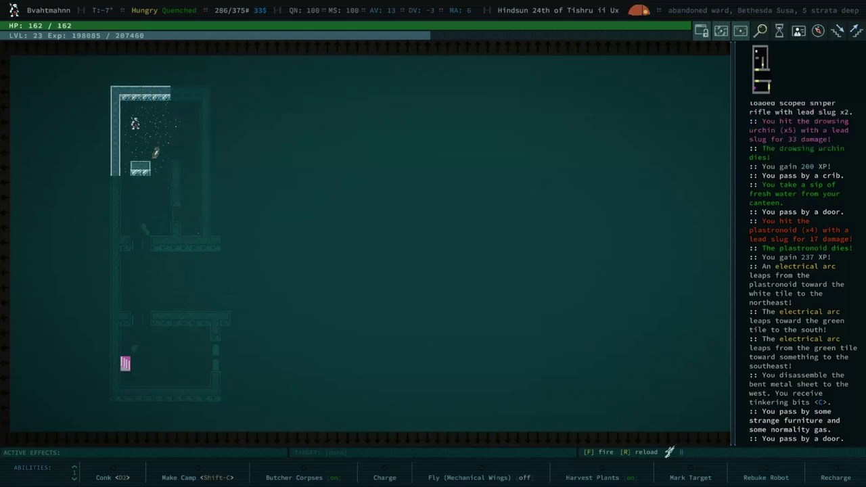
key(KP_2)
key(KP_2)
key(KP_2)
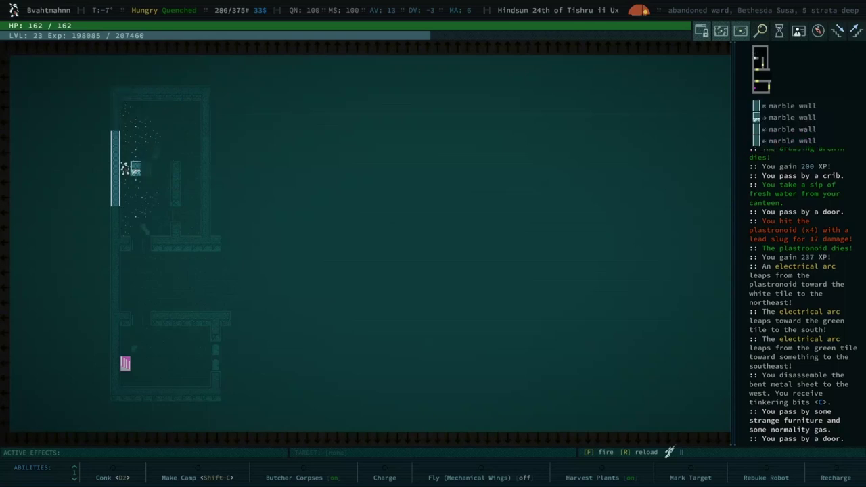
key(KP_1)
key(KP_2)
key(KP_2)
key(KP_2)
key(KP_3)
key(KP_2)
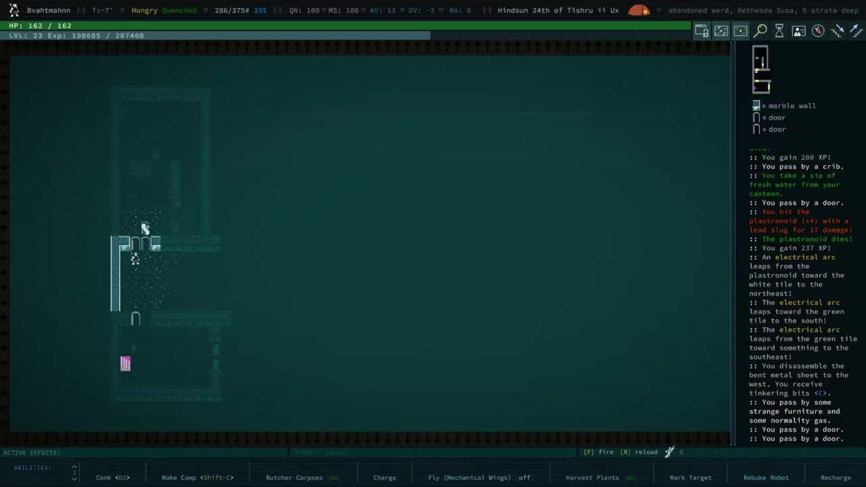
key(KP_2)
Step: Walk east along the corridor into the next room's north doorway
key(KP_6)
key(KP_6)
key(KP_6)
key(KP_6)
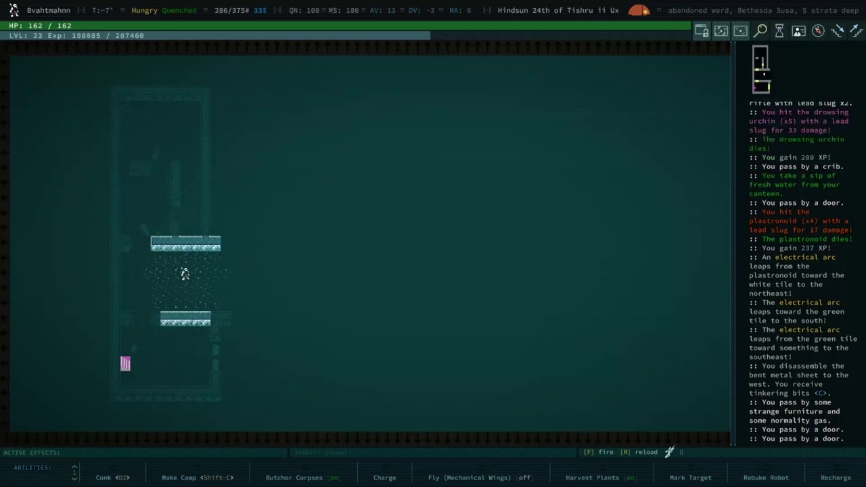
key(Right)
key(Right)
key(Right)
key(Right)
key(Right)
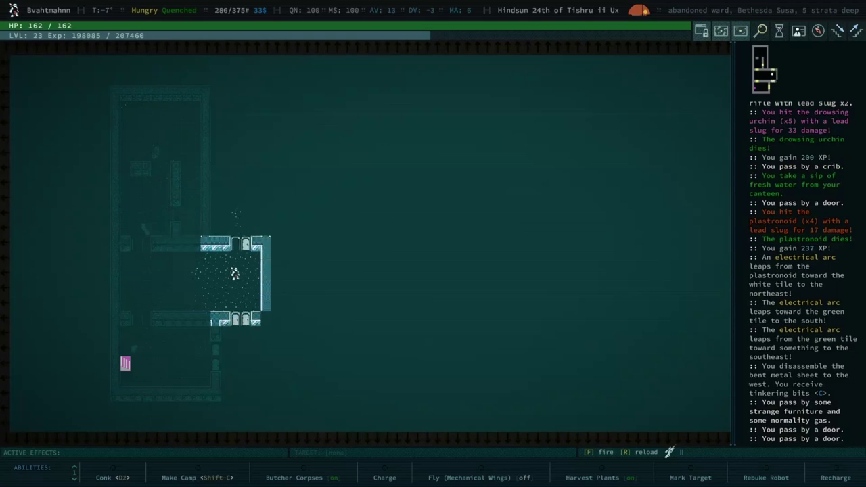
key(Right)
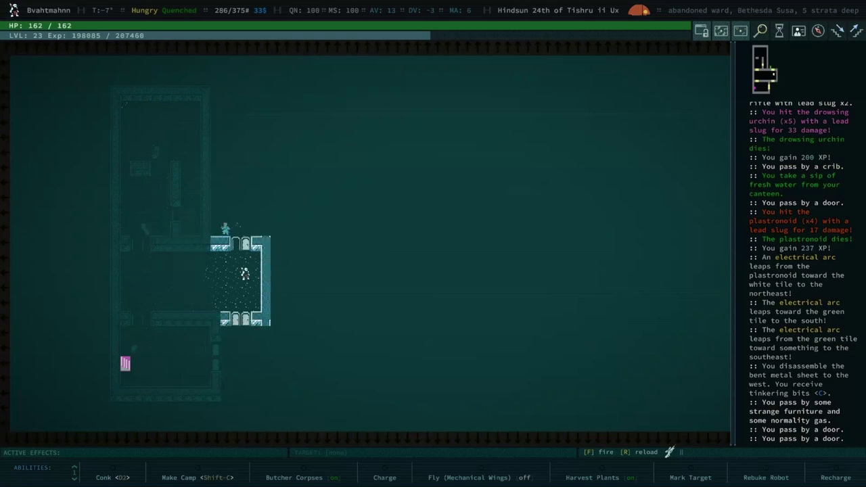
key(Up)
key(Up)
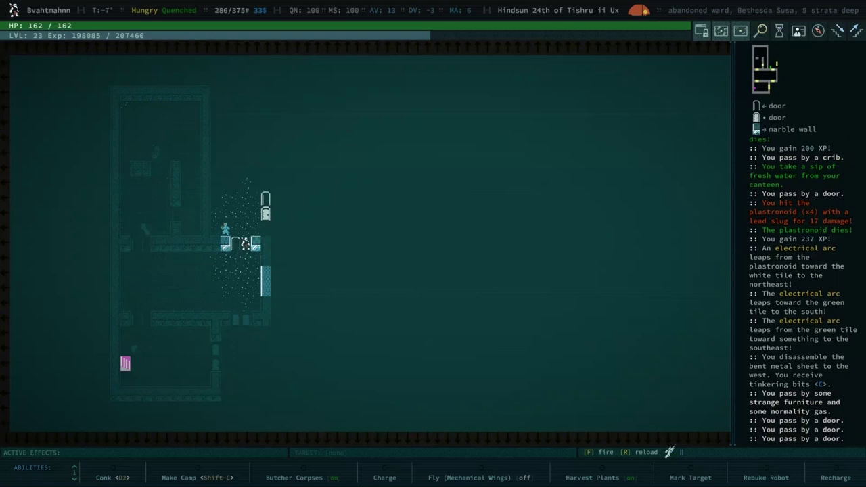
key(Up)
key(Left)
key(space)
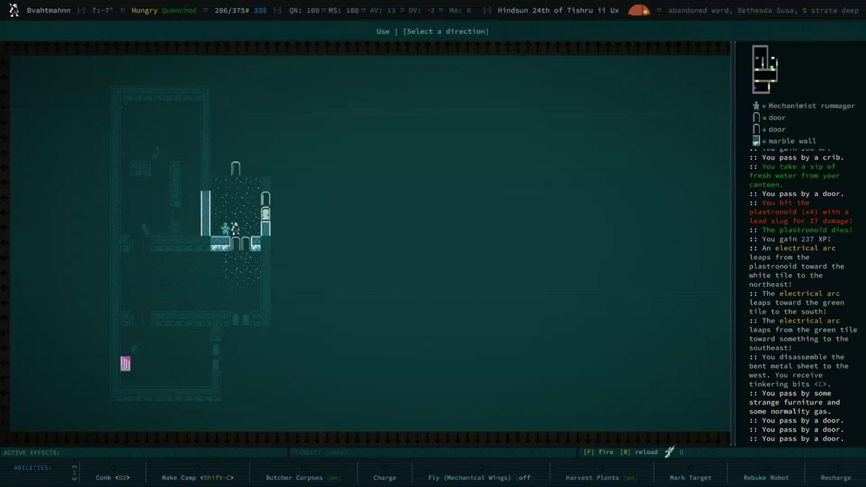
key(Left)
key(1)
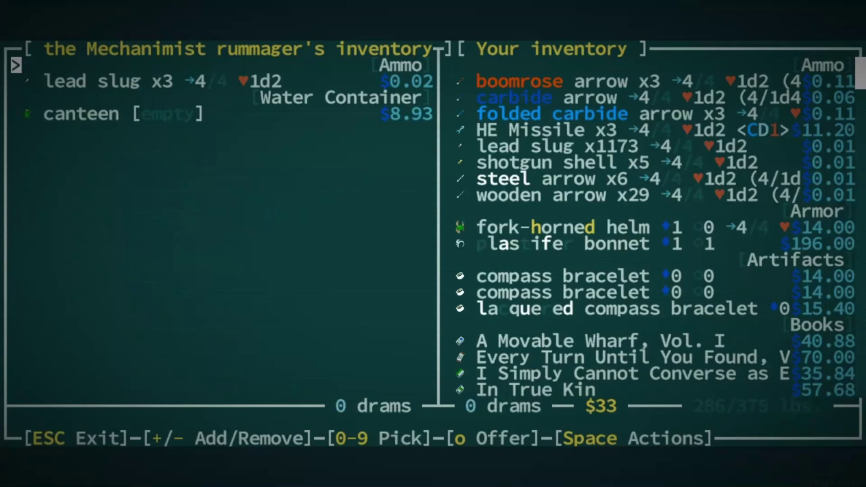
key(Escape)
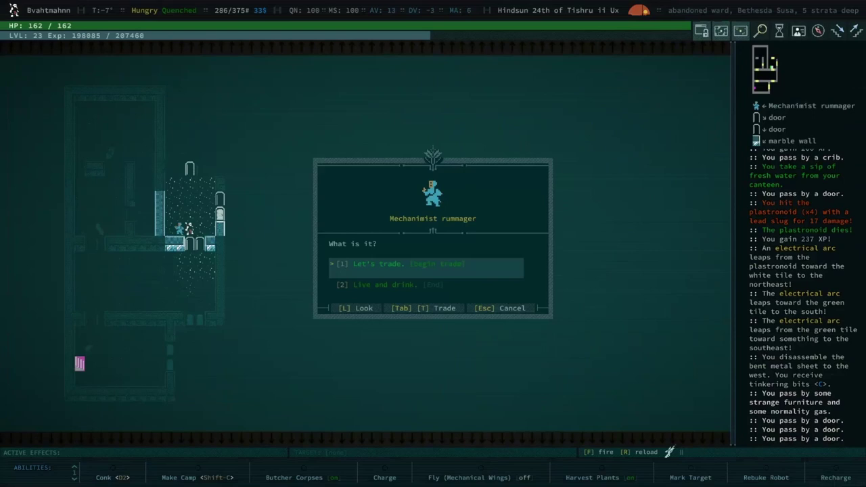
key(Escape)
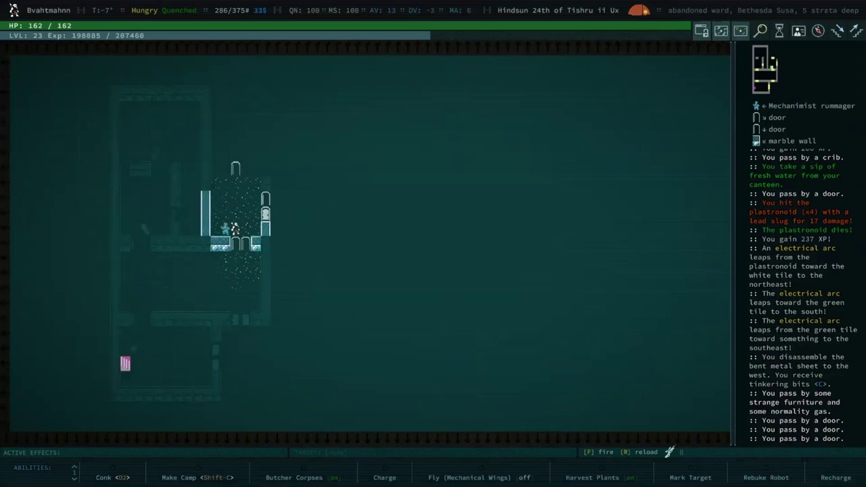
key(Up)
key(Up)
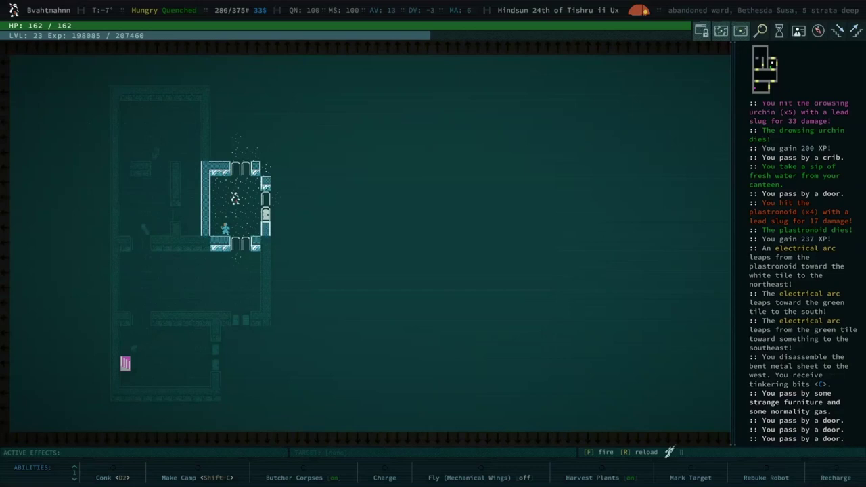
Step: Reload the rifle, walk south, and shoot the drowsing urchin dead
key(r)
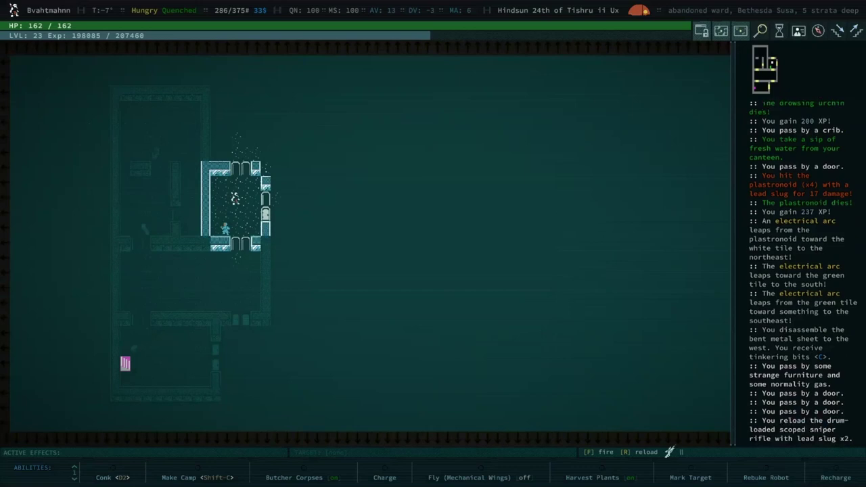
key(Down)
key(Down)
key(Down)
key(Down)
key(Down)
key(Down)
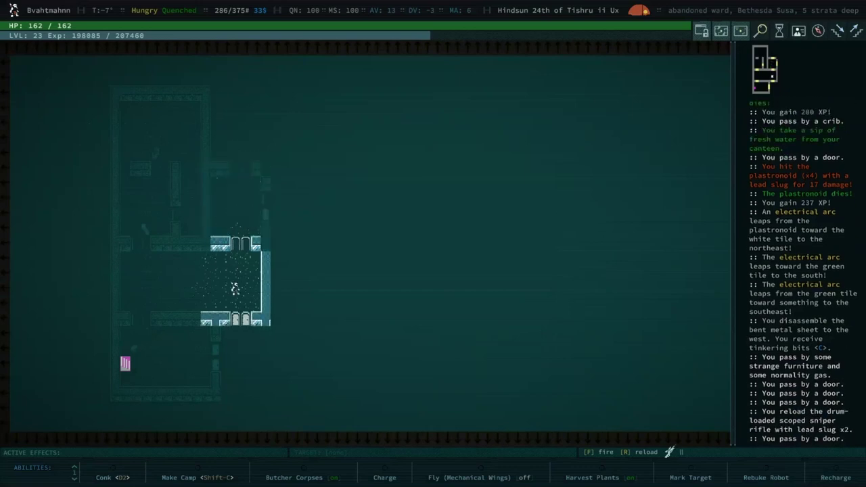
key(Down)
key(space)
key(Down)
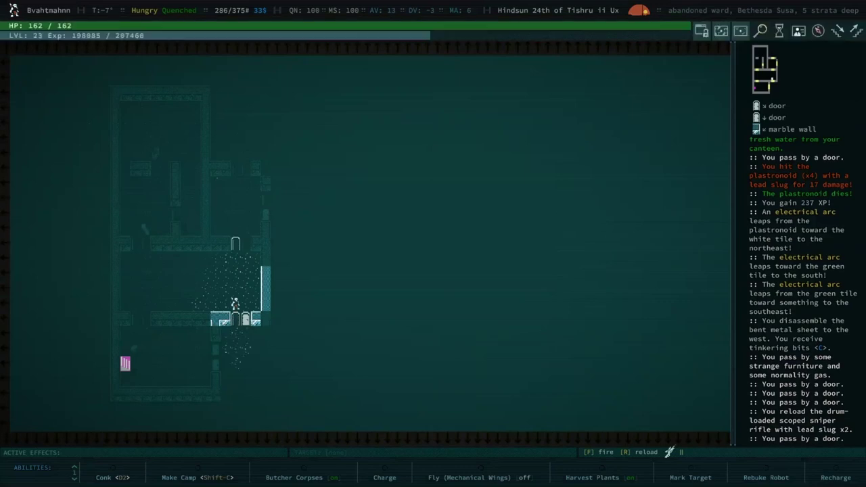
key(Down)
key(f)
key(f)
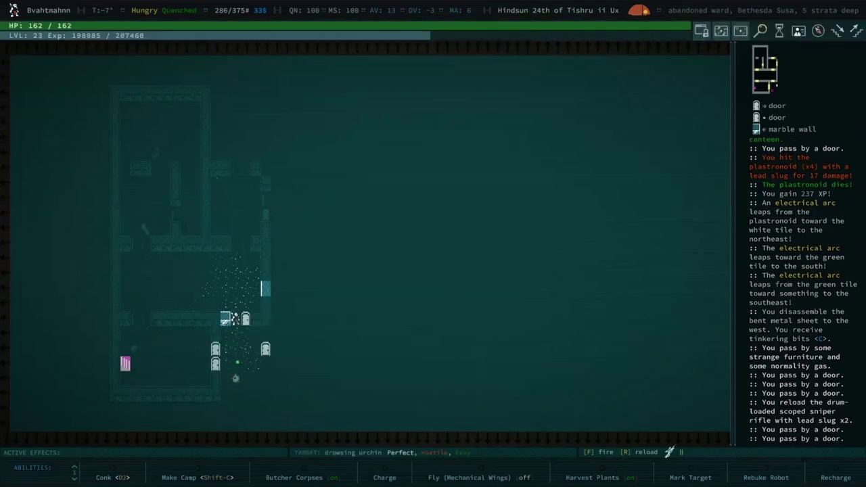
Step: Use the south door and enter the sleep-gas room
key(Up)
key(space)
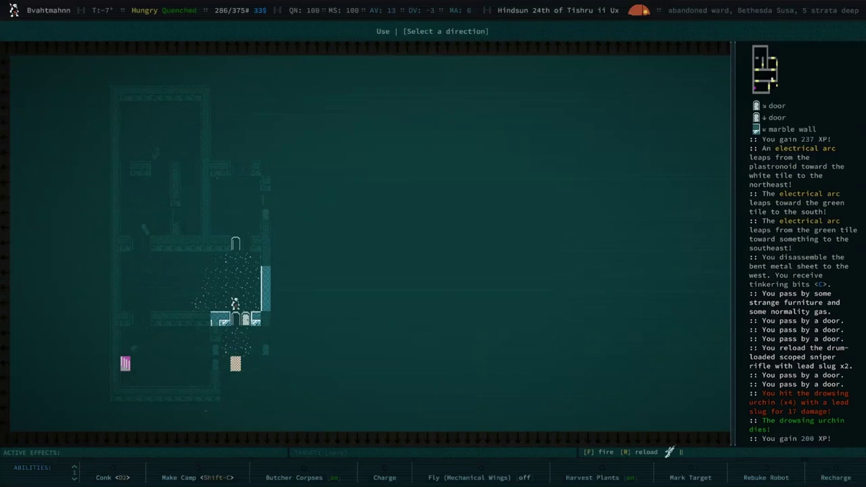
key(Down)
key(space)
key(Down)
key(Down)
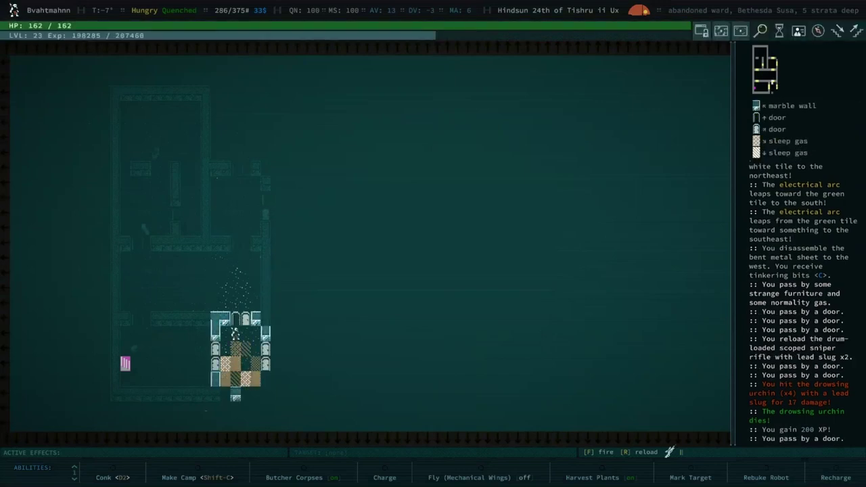
Step: Cross the sleep gas east to the room's doorway
key(Right)
key(Right)
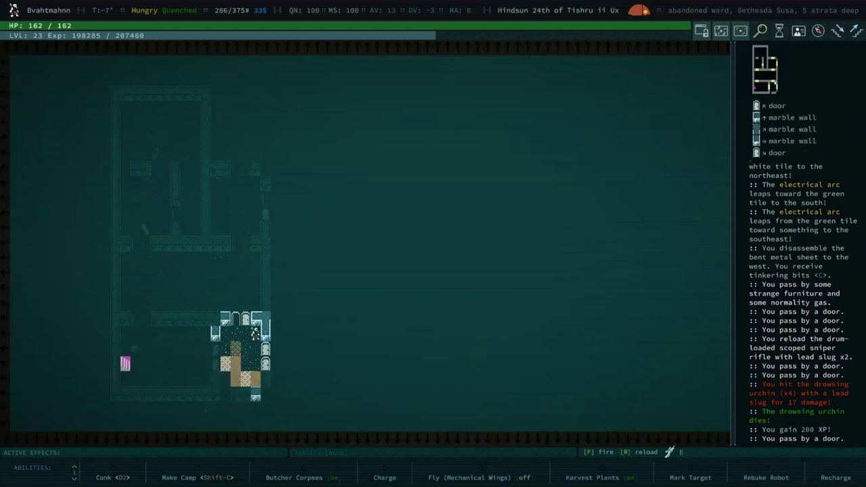
key(Down)
key(Right)
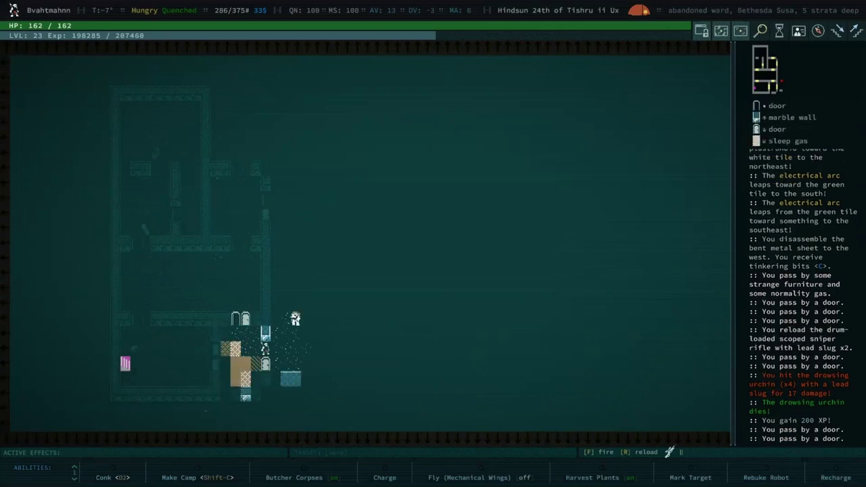
key(Right)
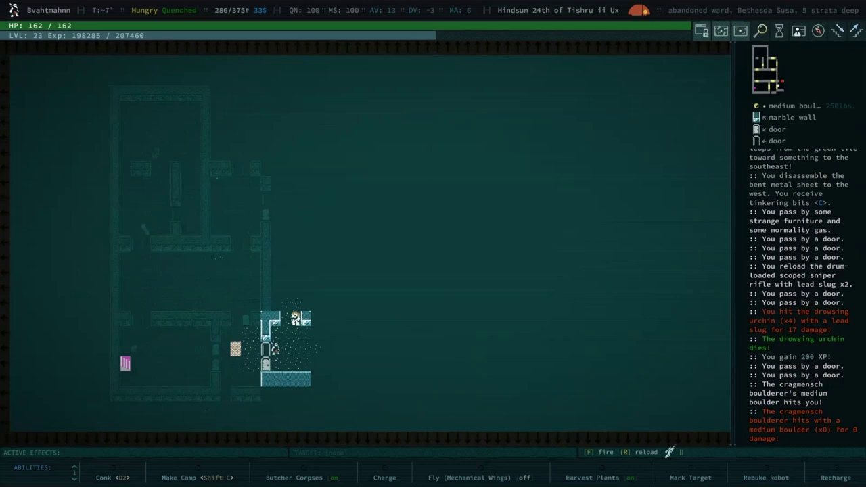
Step: Conk and club the cragmensch boulderer to death, then shoot the plastronoid
key(KP_9)
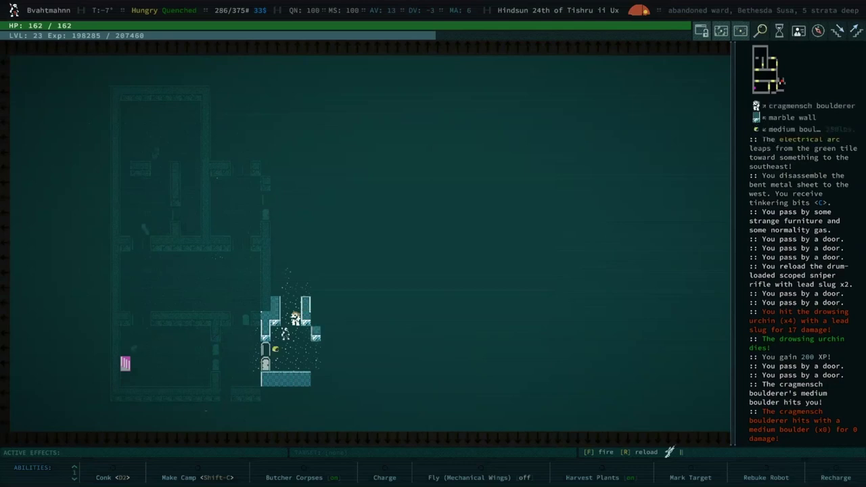
key(2)
key(KP_9)
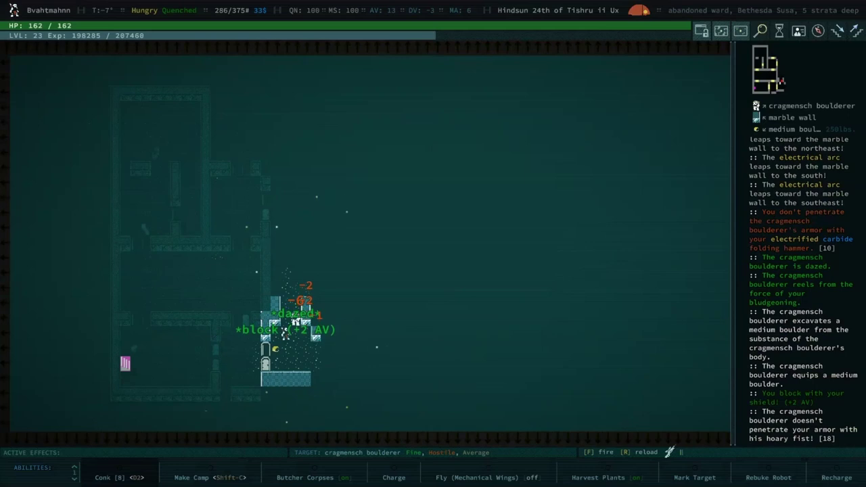
key(KP_9)
key(KP_9)
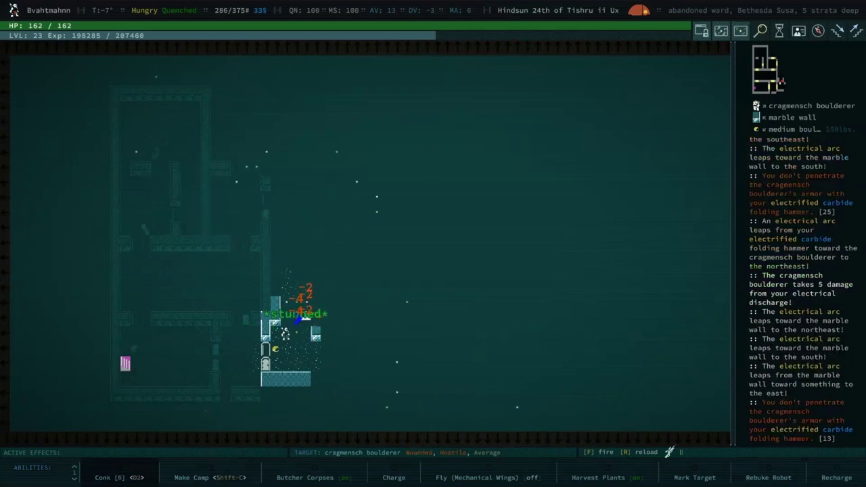
key(KP_9)
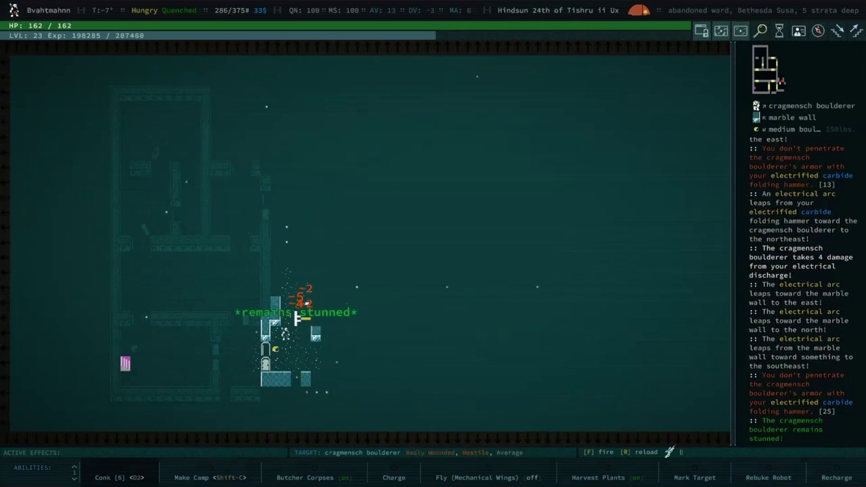
key(KP_9)
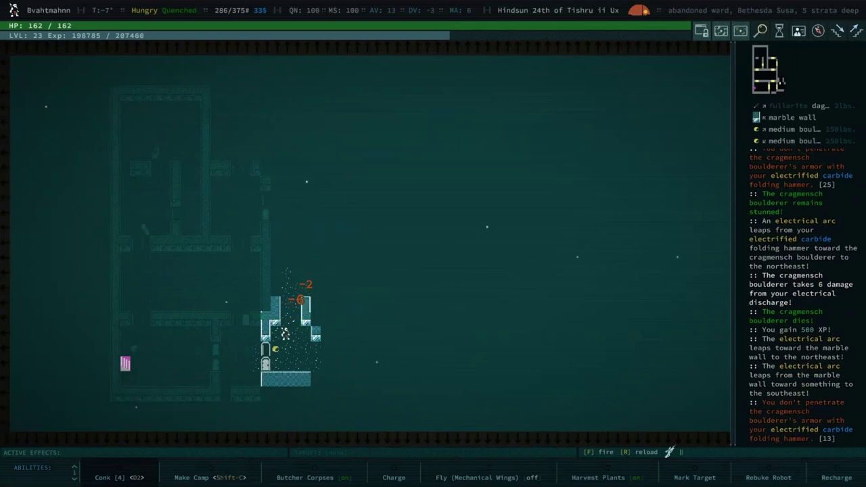
key(KP_9)
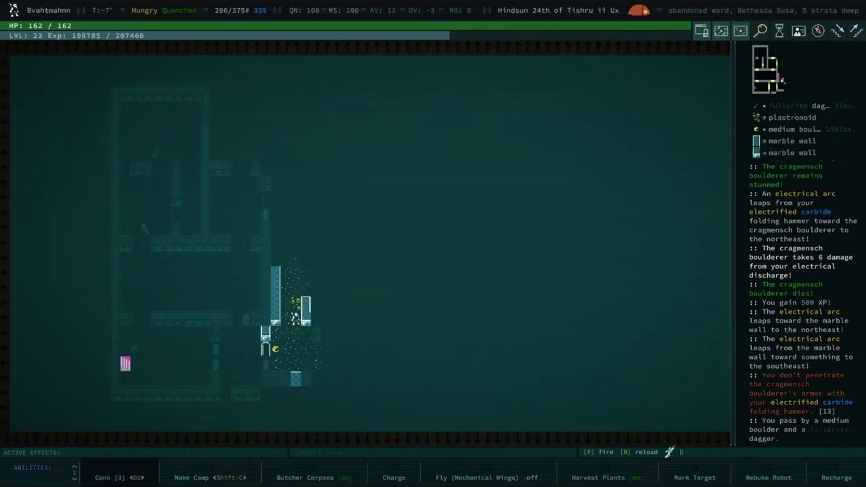
key(f)
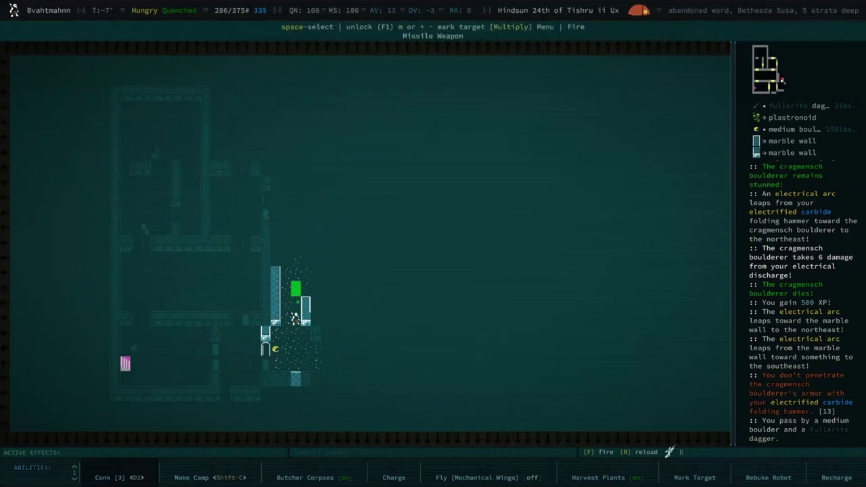
key(f)
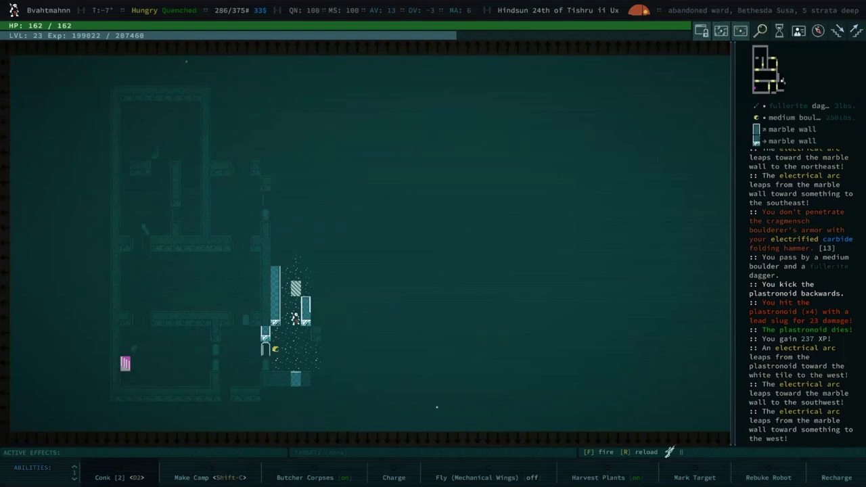
Step: Pick up the fullerite dagger from the item list
key(KP_5)
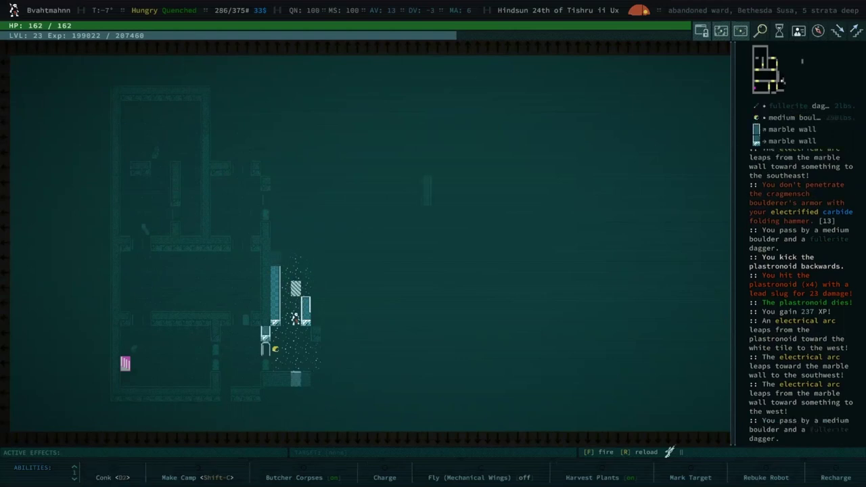
key(g)
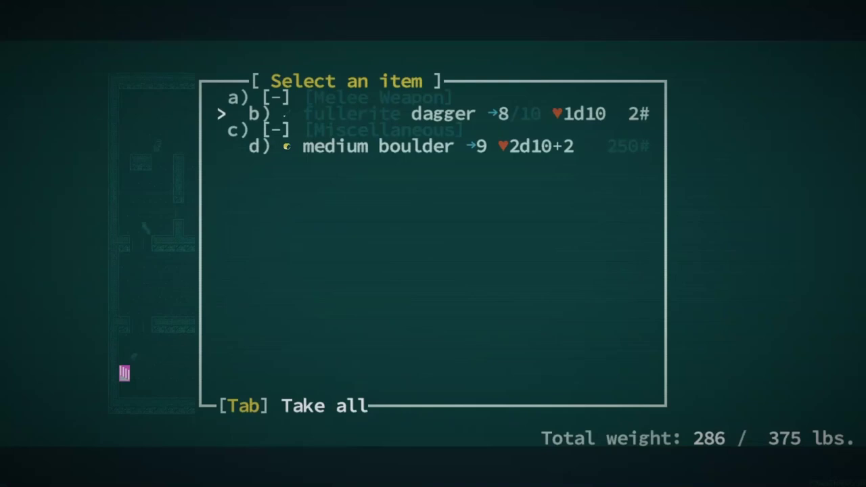
key(Return)
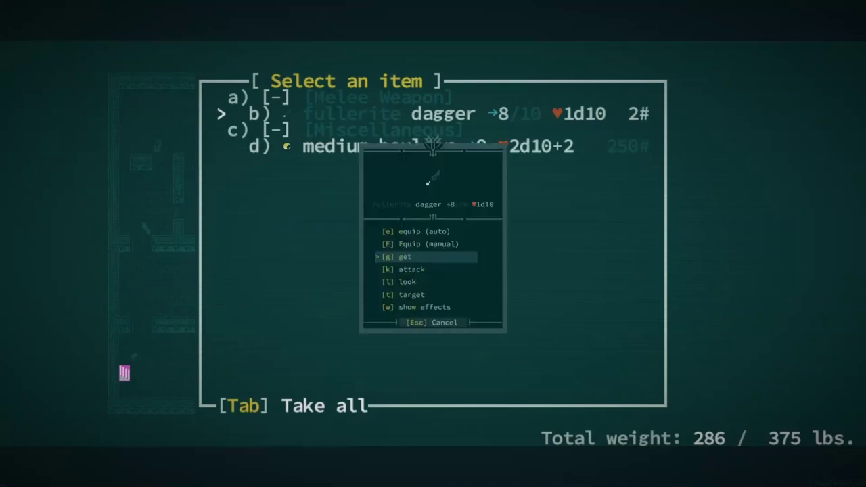
key(Return)
key(Escape)
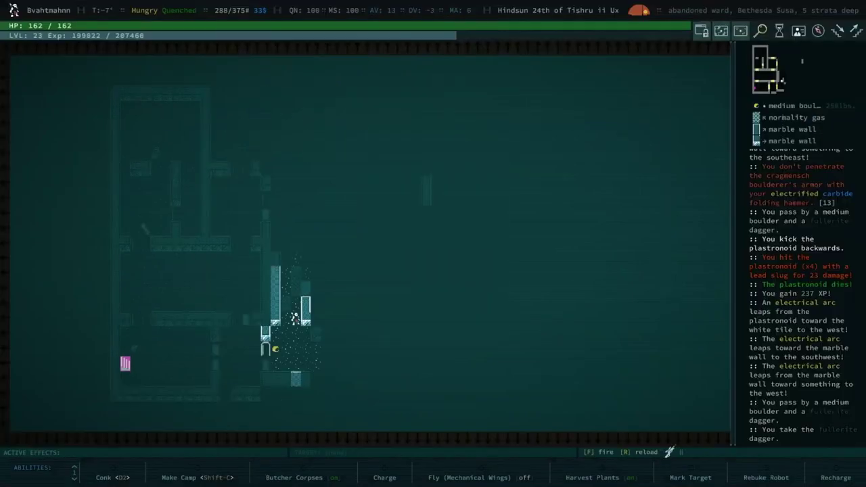
Step: Walk east up to the cragmensch brainer
key(Left)
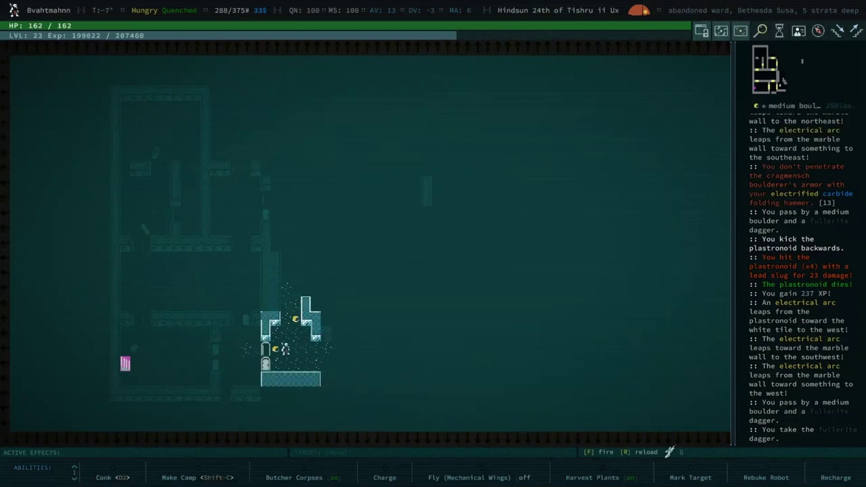
key(Right)
key(Right)
key(Right)
key(Right)
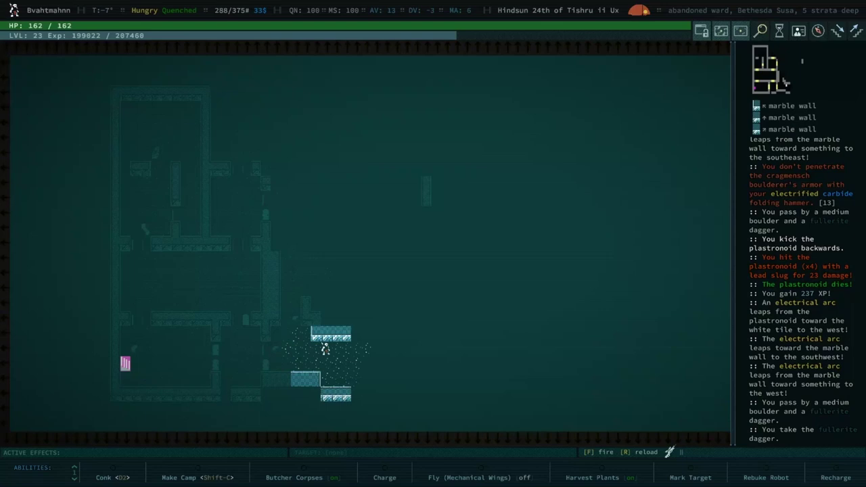
key(Right)
key(Right)
key(Right)
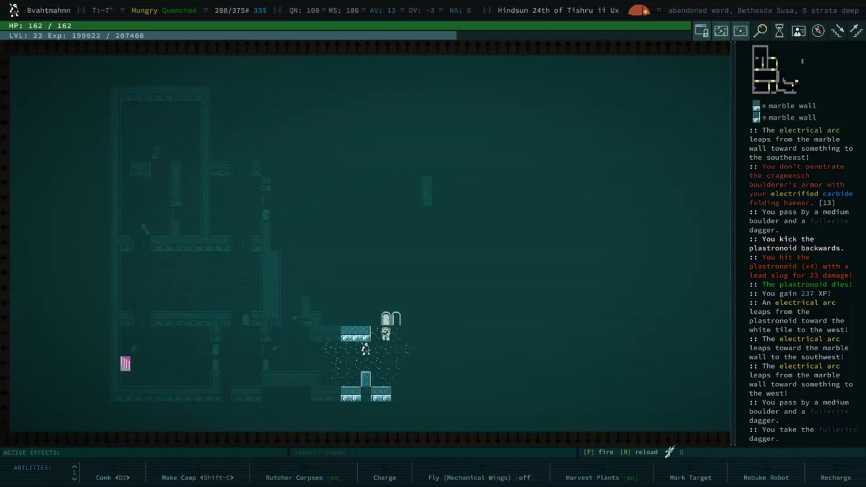
key(Right)
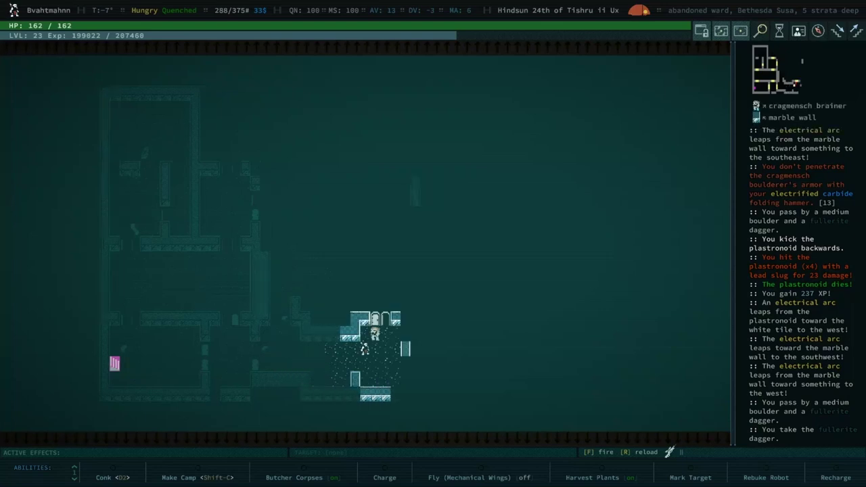
Step: Conk and hammer the cragmensch brainer until it dies
key(2)
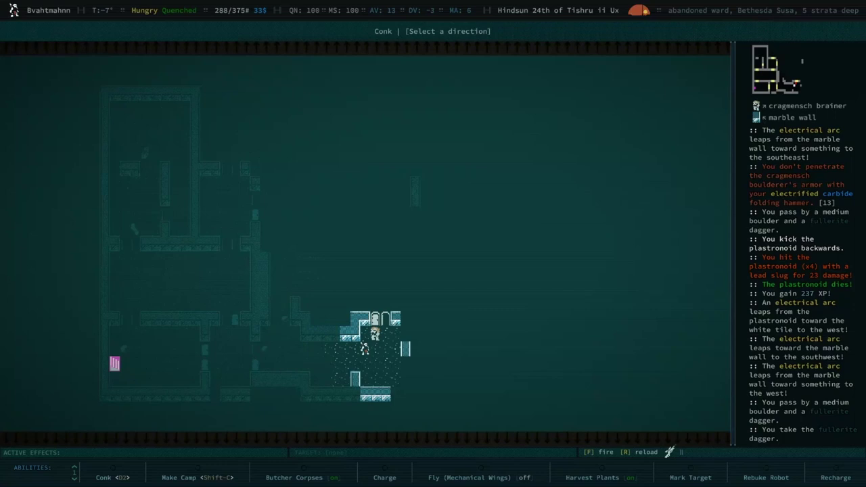
key(KP_9)
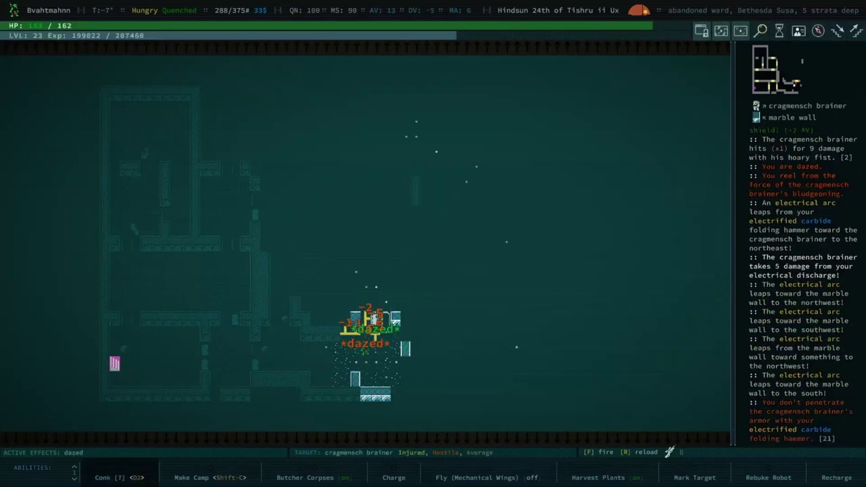
key(KP_9)
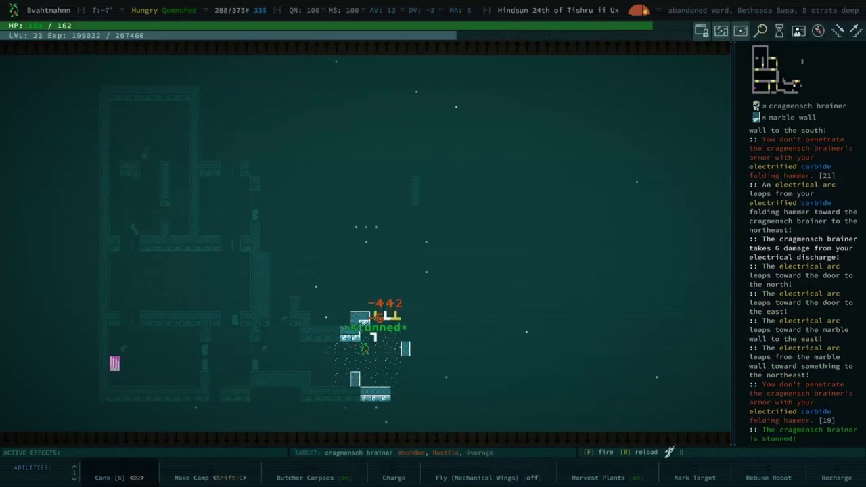
key(KP_9)
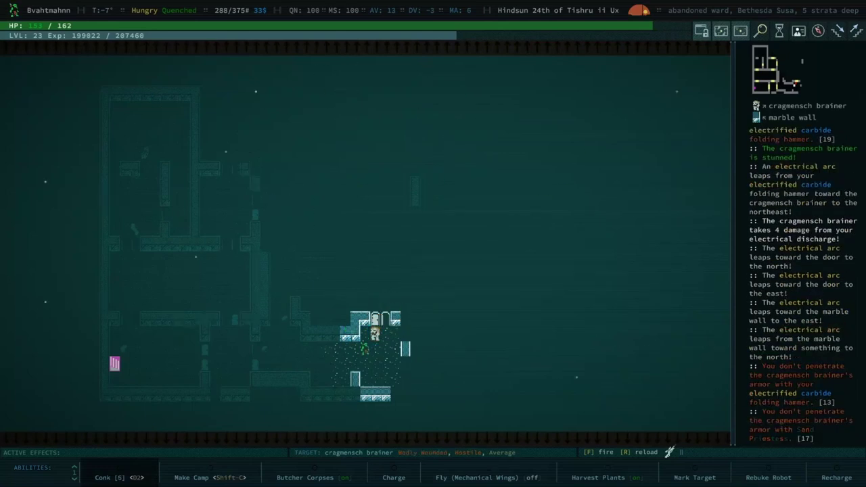
key(KP_5)
key(KP_9)
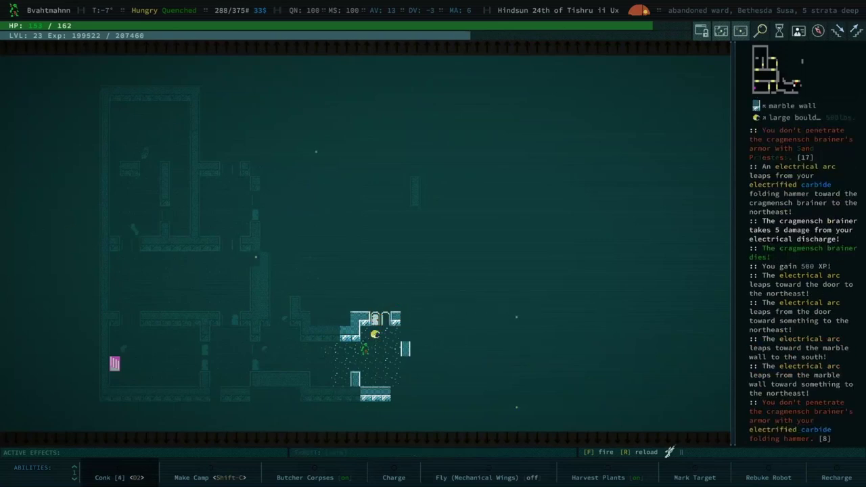
Step: Look at the large boulder and read its description
key(KP_9)
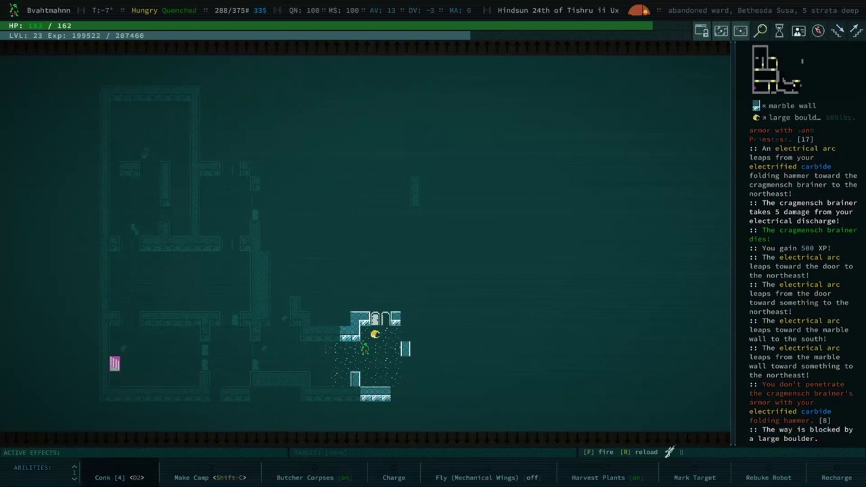
key(g)
key(space)
key(l)
key(KP_9)
key(space)
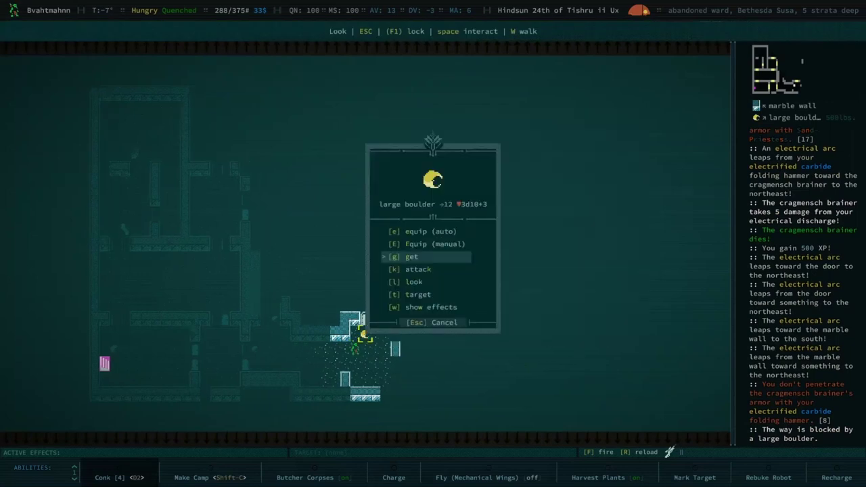
key(l)
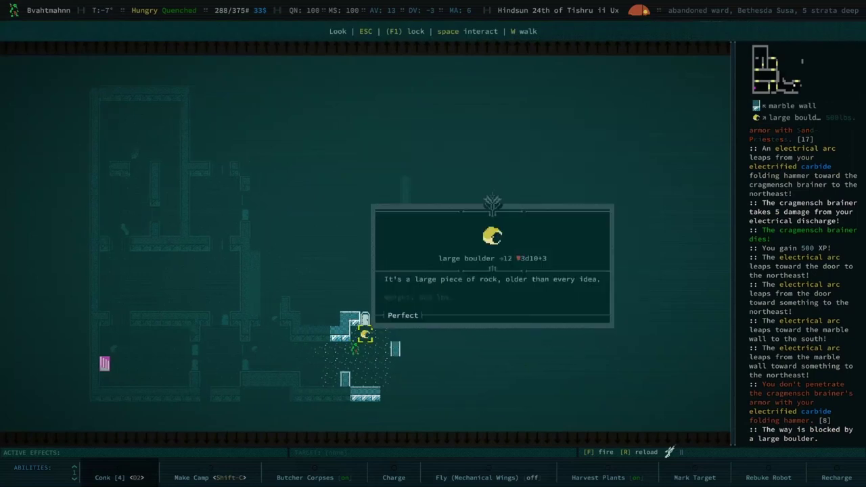
key(Escape)
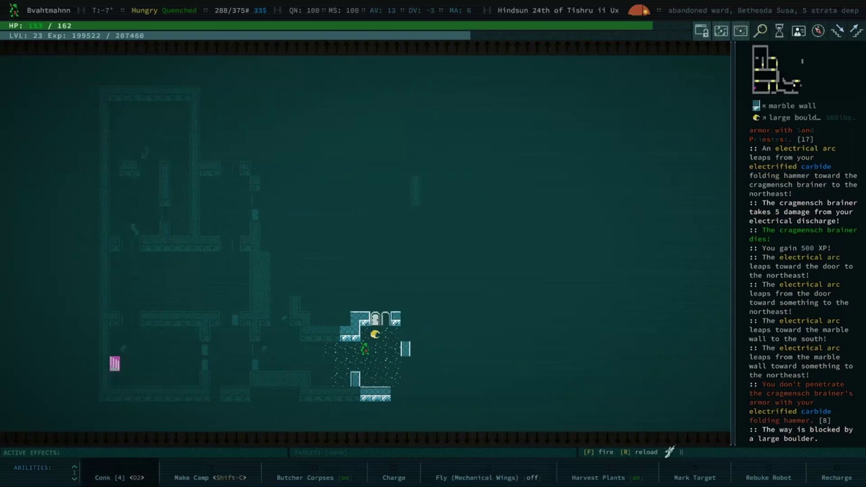
Step: Walk east past the boulder and north through the doorway
key(KP_6)
key(KP_9)
key(KP_6)
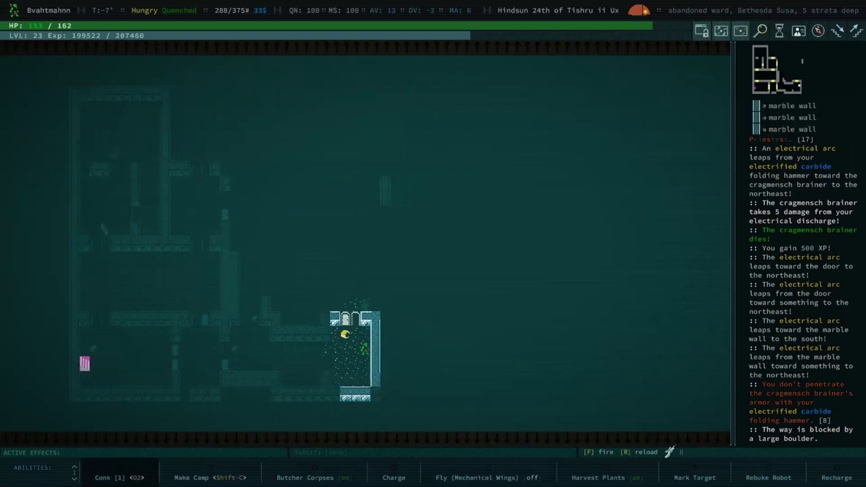
key(KP_8)
key(KP_8)
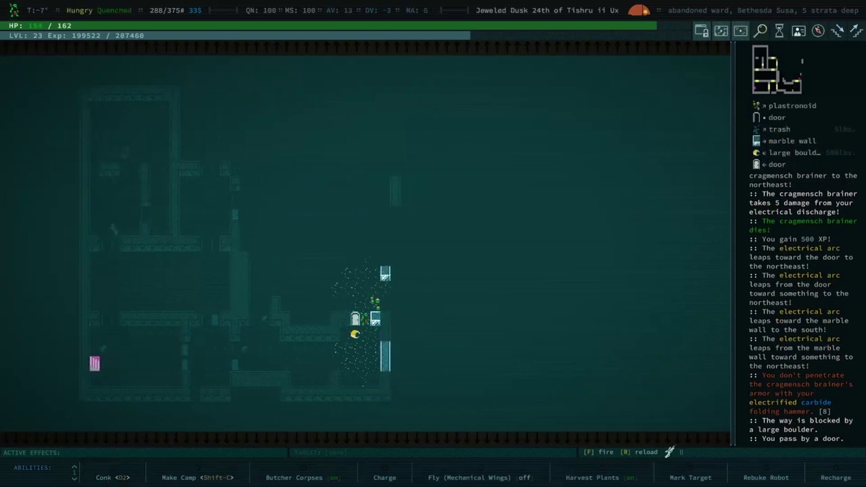
Step: Attack the northeast plastronoid, then wait two turns and step east
key(KP_9)
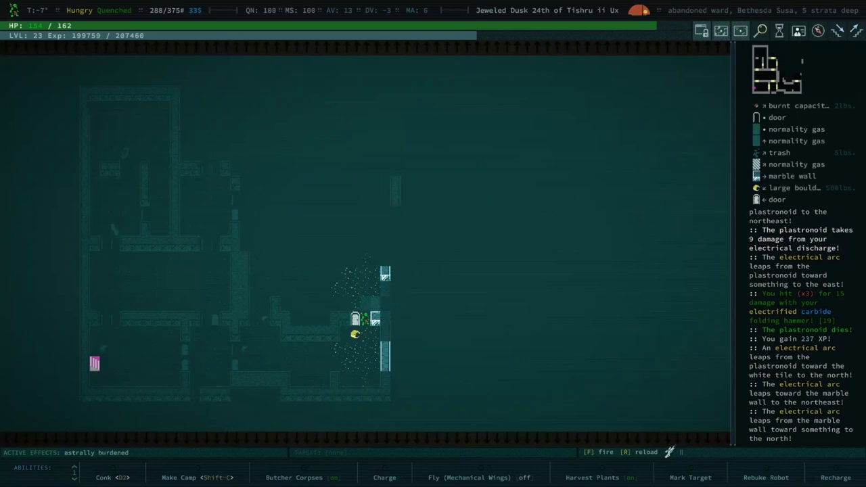
key(Up)
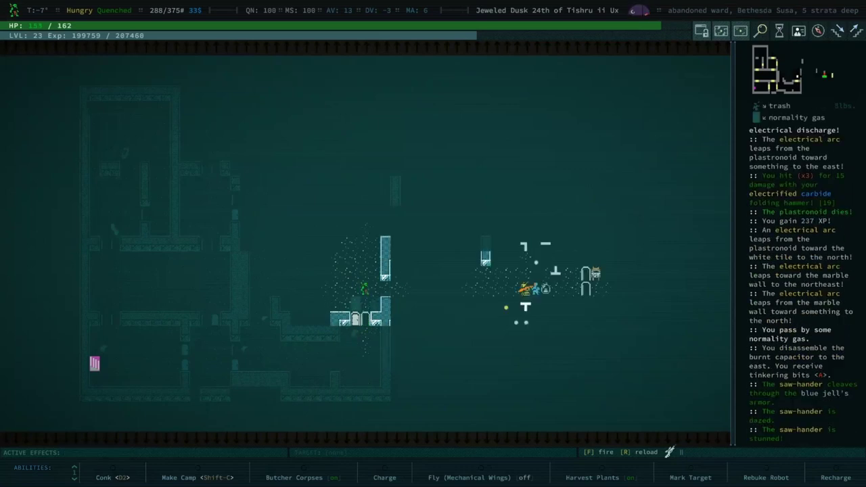
key(period)
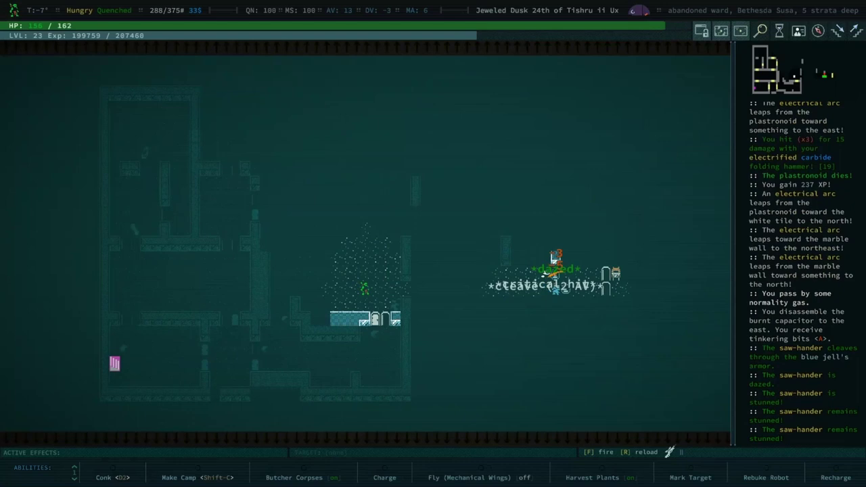
key(period)
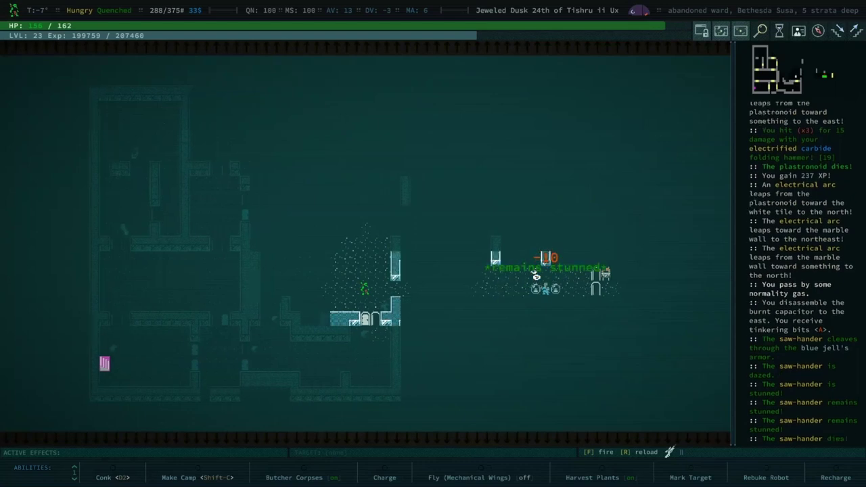
key(Right)
key(Right)
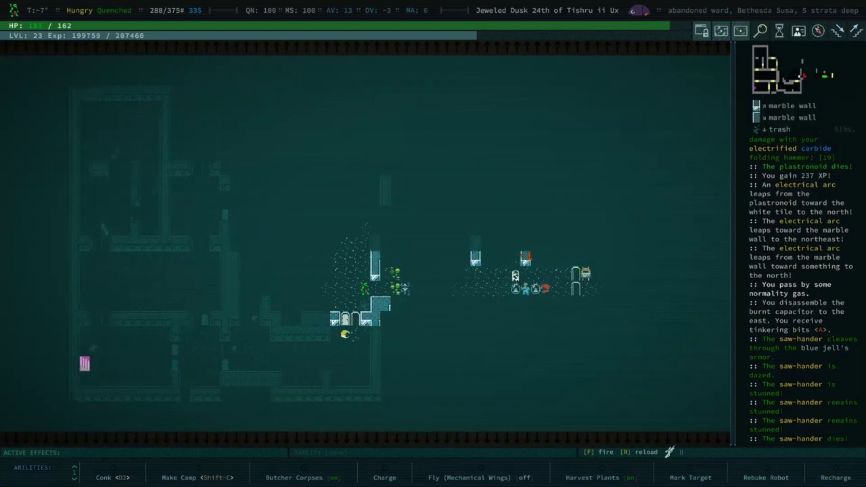
Step: Reload the sniper rifle and fire at the enemies
key(f)
key(space)
key(r)
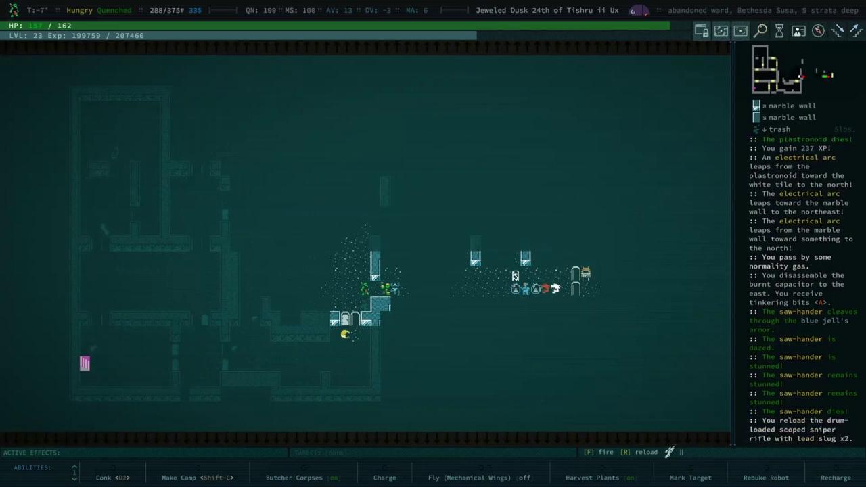
key(f)
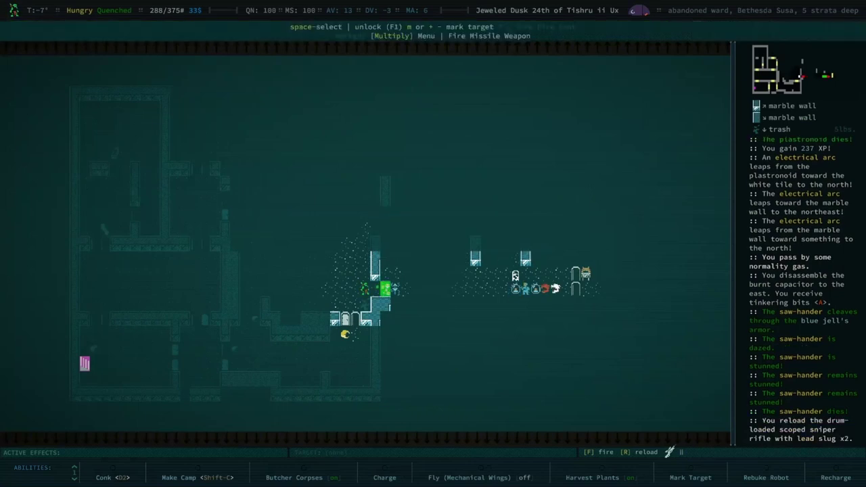
key(space)
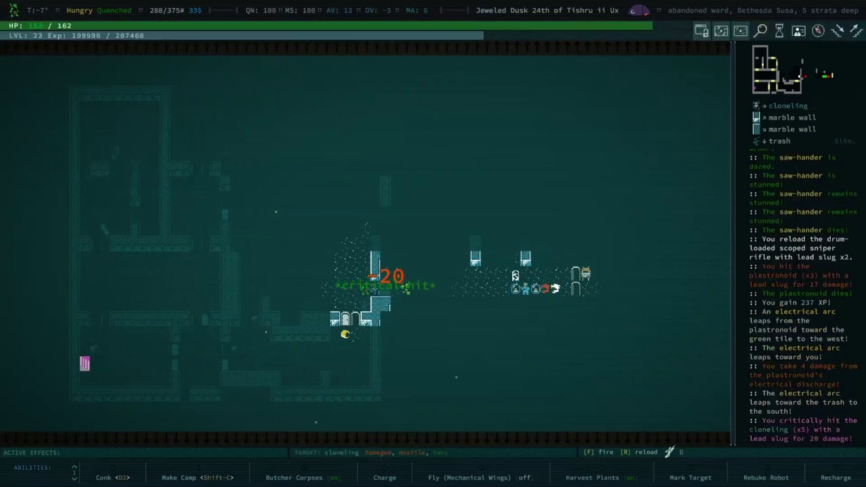
key(f)
key(space)
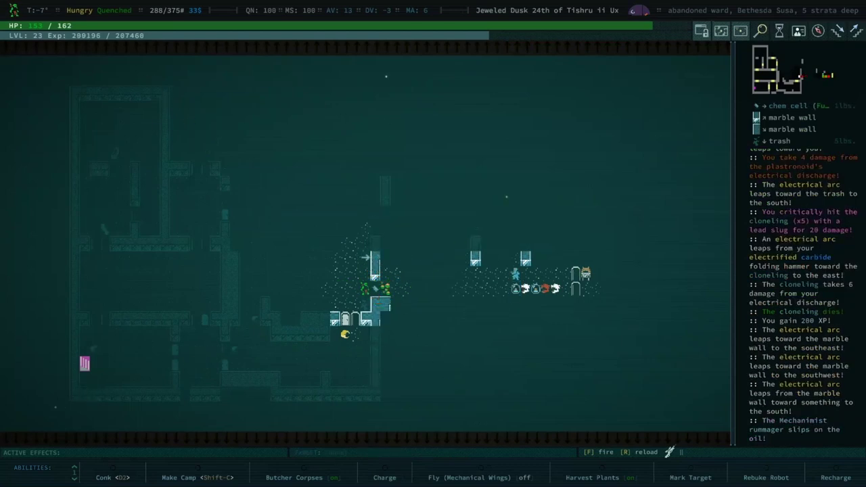
Step: Reload again, then attack the adjacent plastronoid after it refuses to talk
key(f)
key(space)
key(r)
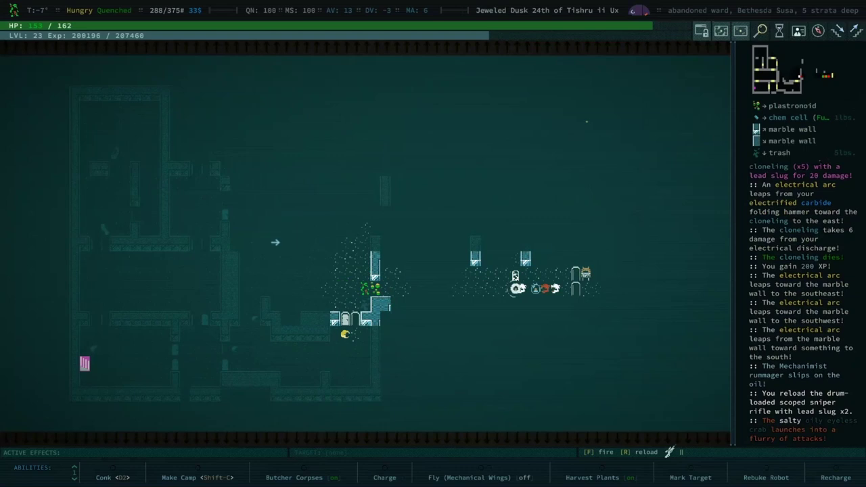
key(c)
key(space)
key(Left)
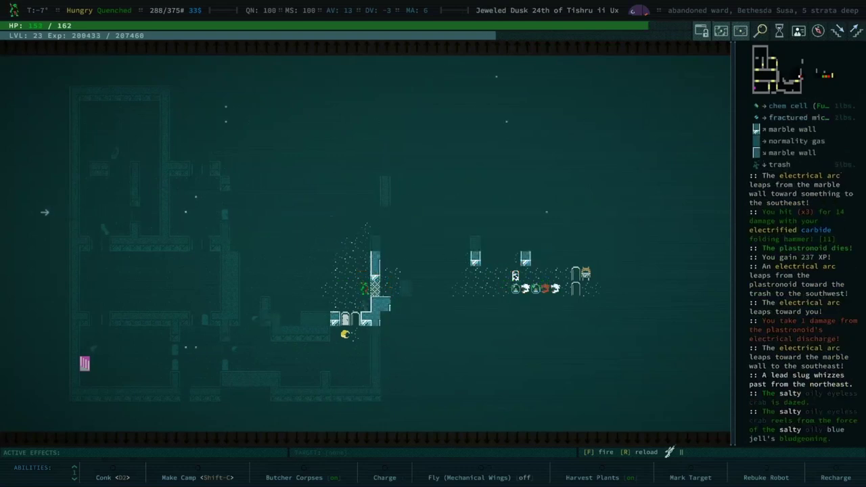
Step: Return to the dropped chem cell and microchip and list the items
key(Right)
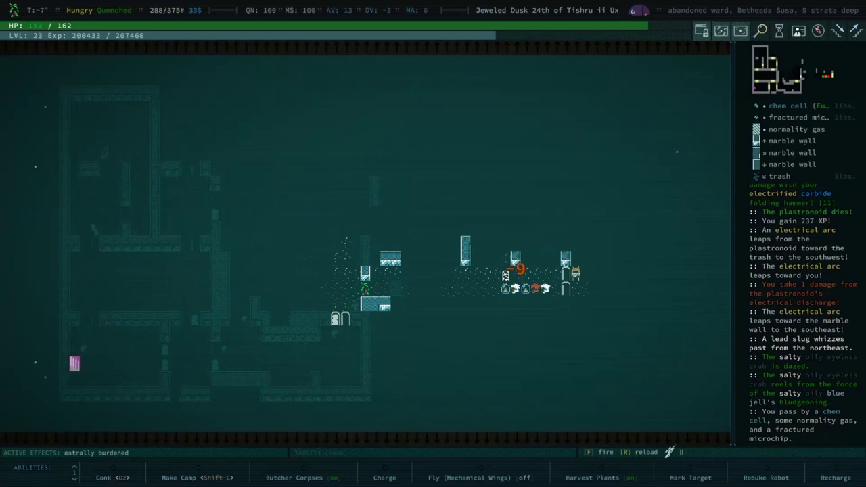
key(Left)
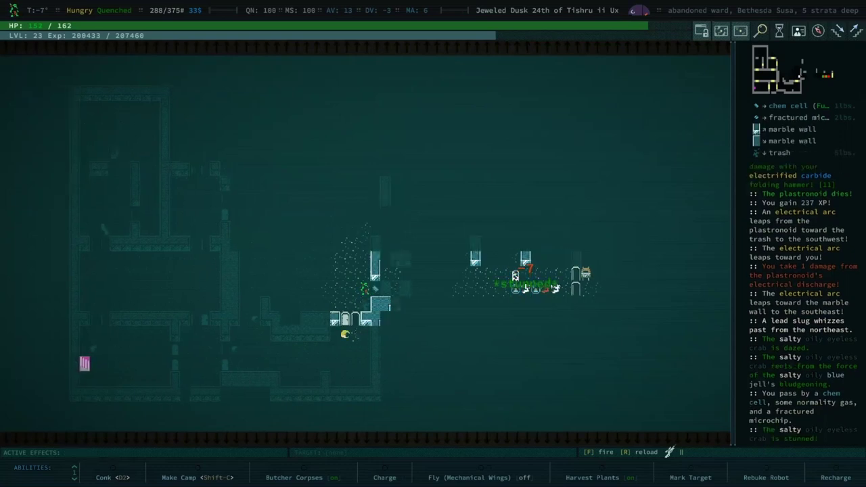
key(Left)
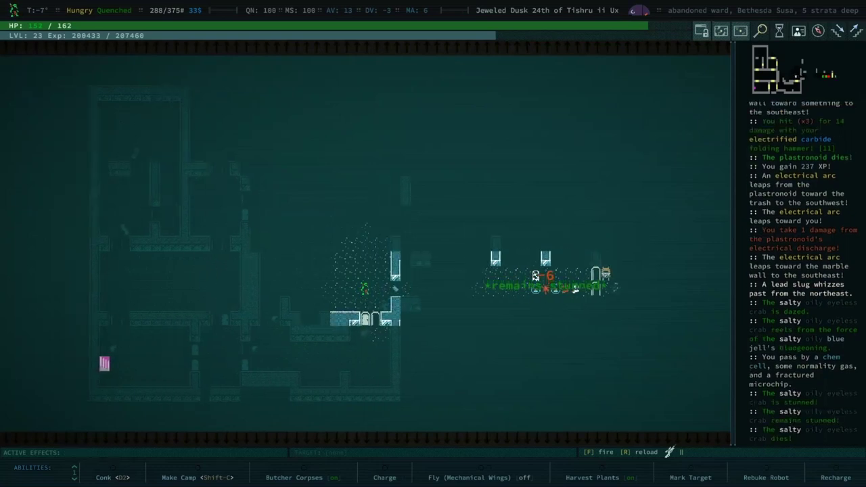
key(Right)
key(Right)
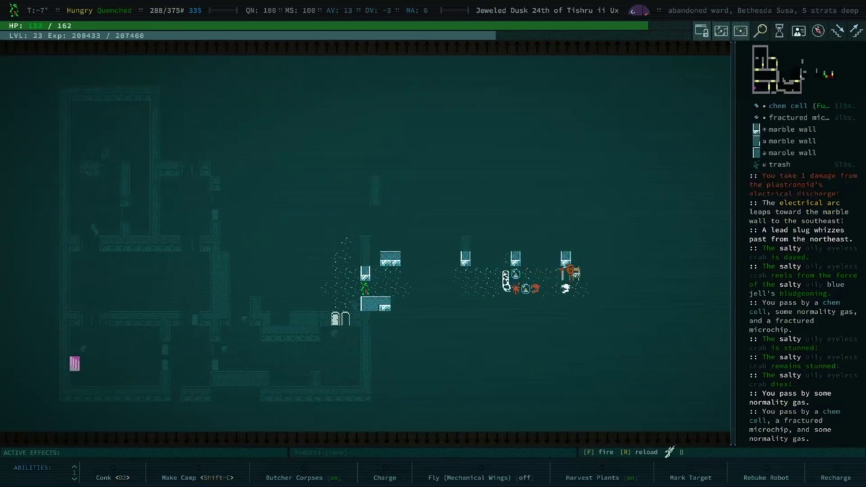
key(g)
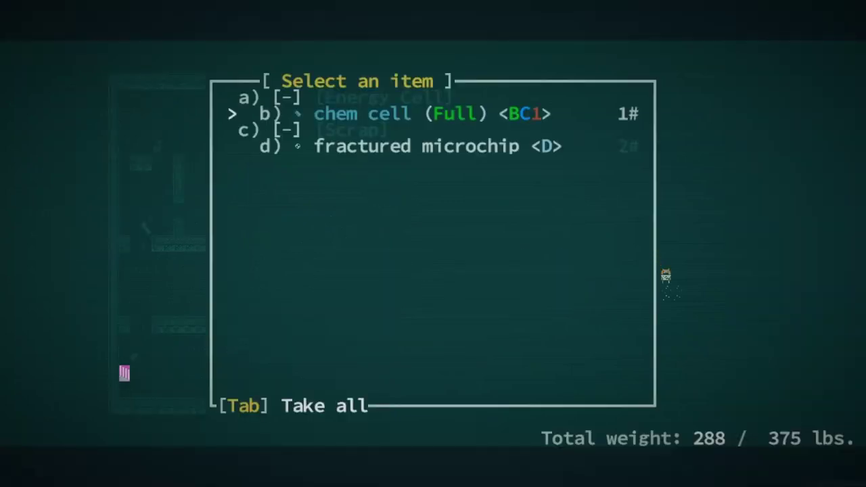
Step: Take the chem cell and disassemble the fractured microchip for tinkering bits
key(Return)
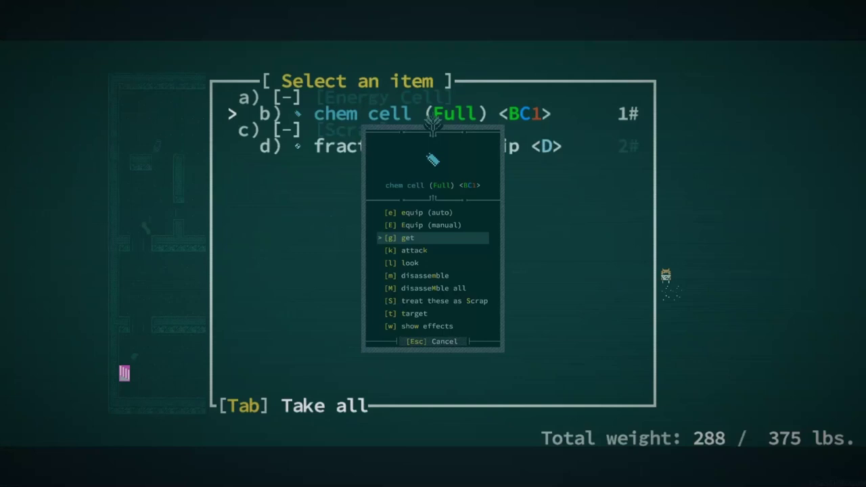
key(Return)
key(Return)
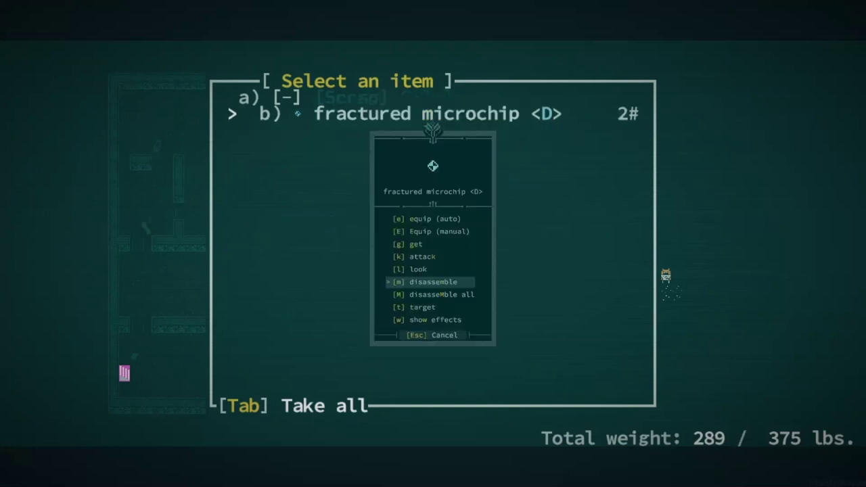
key(Return)
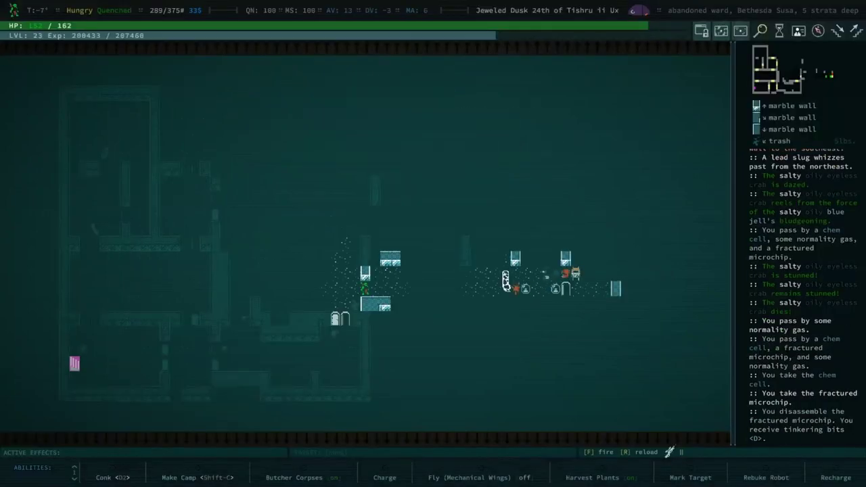
Step: Search the nearby trash for another microchip, then walk back west
key(KP_1)
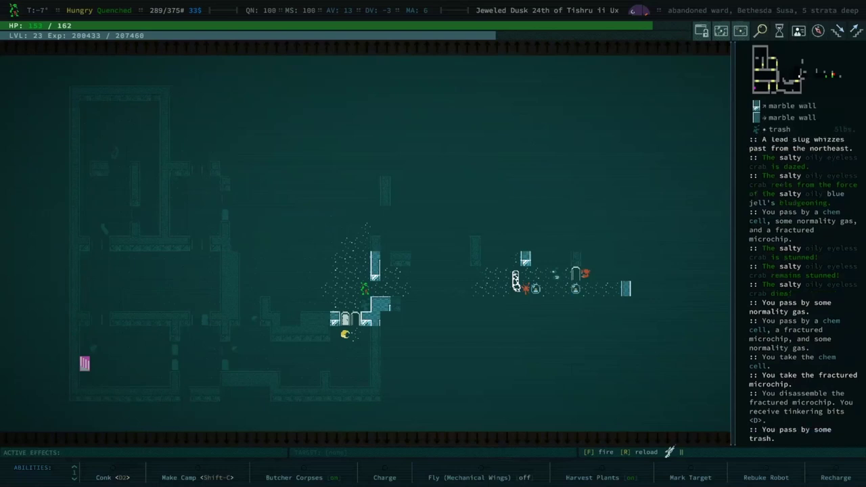
key(KP_7)
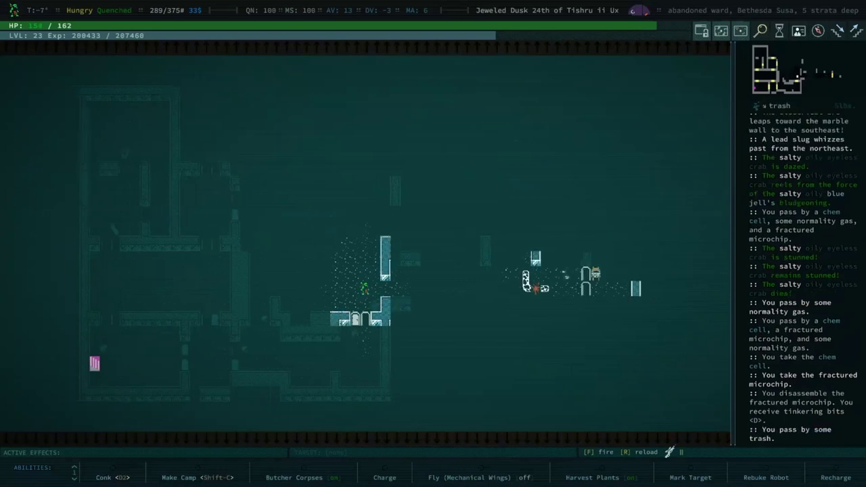
key(KP_6)
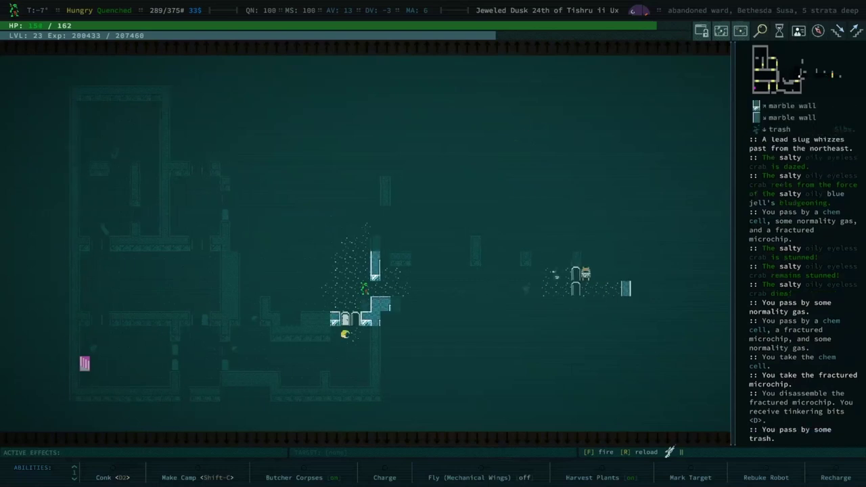
key(KP_2)
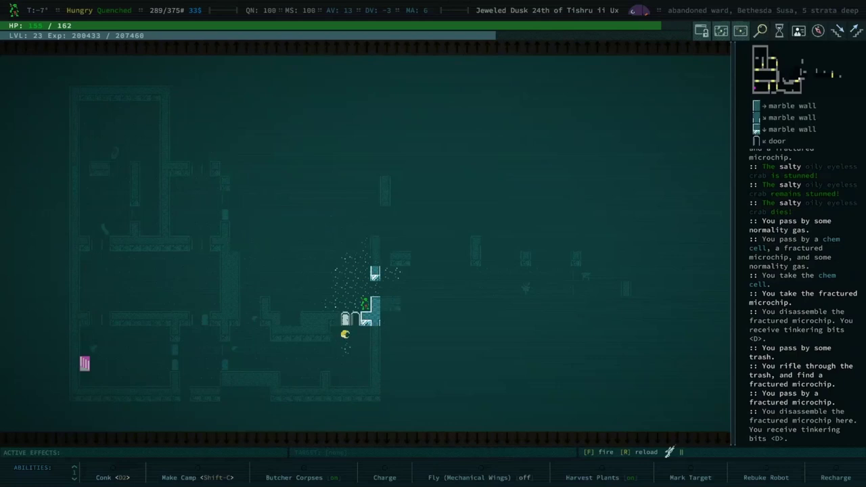
key(KP_7)
key(KP_4)
key(KP_4)
key(KP_4)
key(KP_4)
key(KP_4)
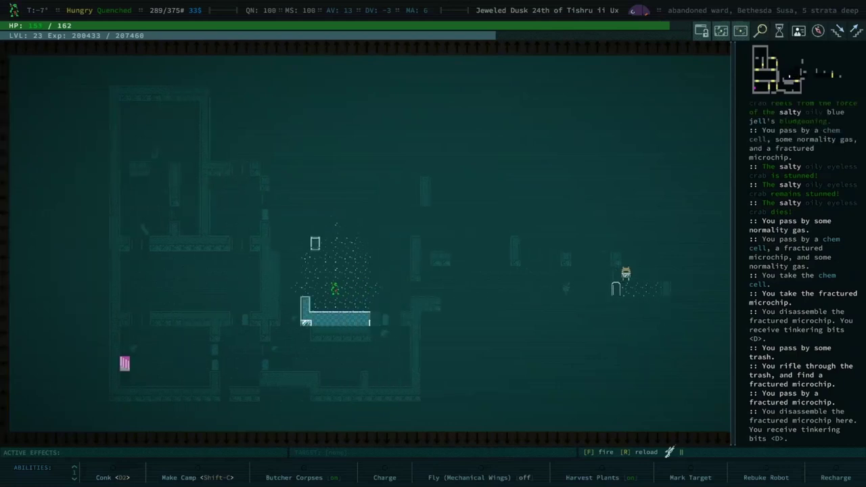
key(KP_4)
Step: Walk north past the chrome platform toward the marble walls
key(KP_7)
key(KP_8)
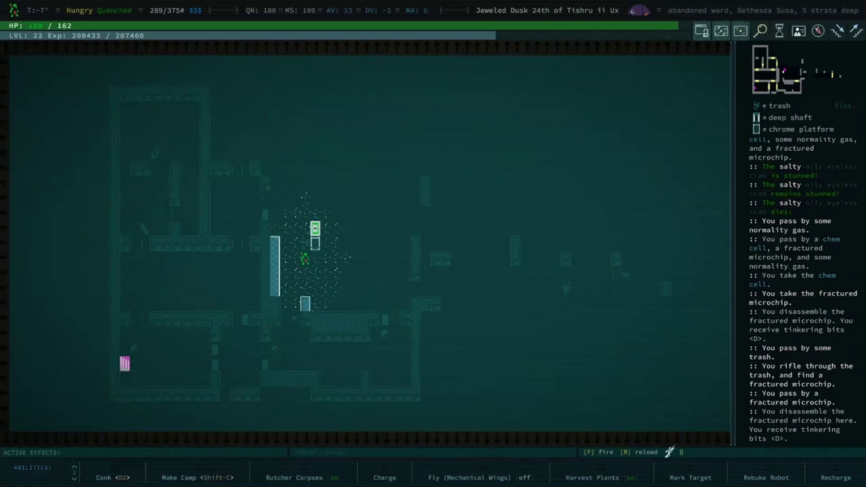
key(KP_4)
key(KP_8)
key(KP_8)
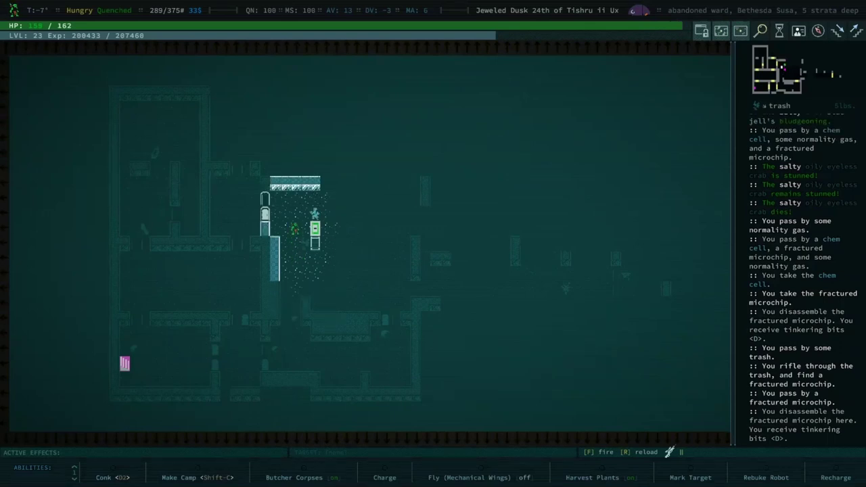
key(KP_8)
key(KP_7)
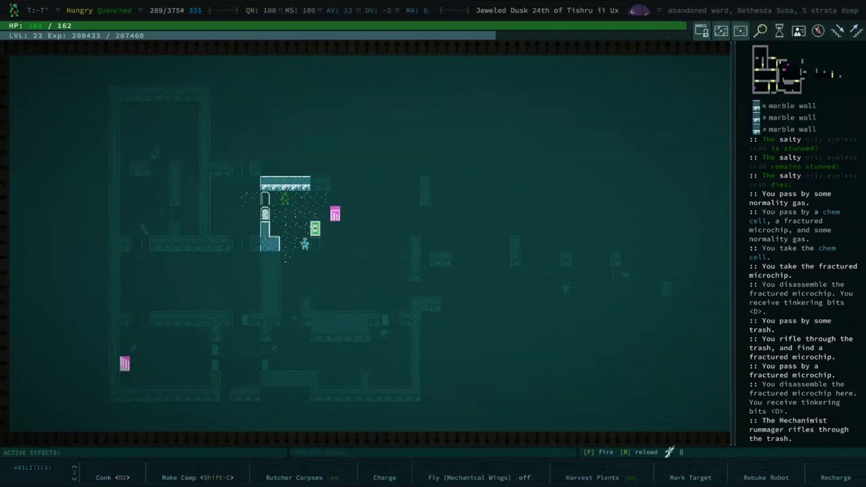
Step: Go northwest past the doors into the room corner and start aiming the rifle
key(KP_7)
key(KP_7)
key(KP_4)
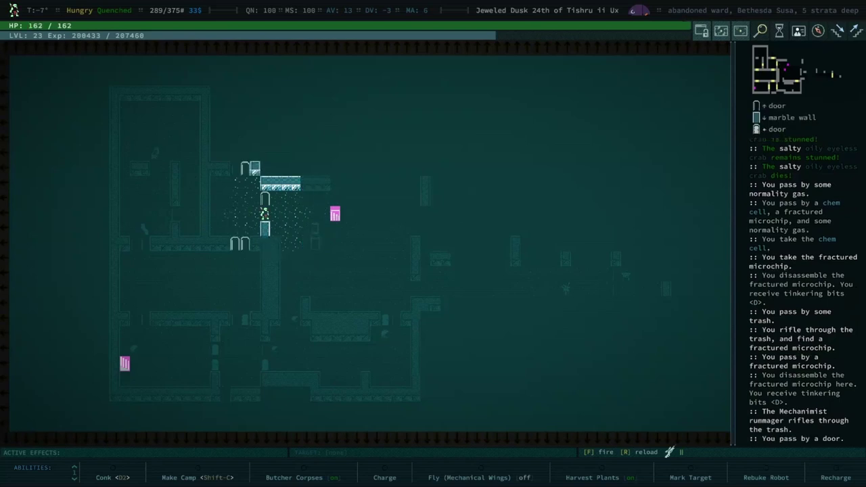
key(KP_7)
key(KP_4)
key(KP_7)
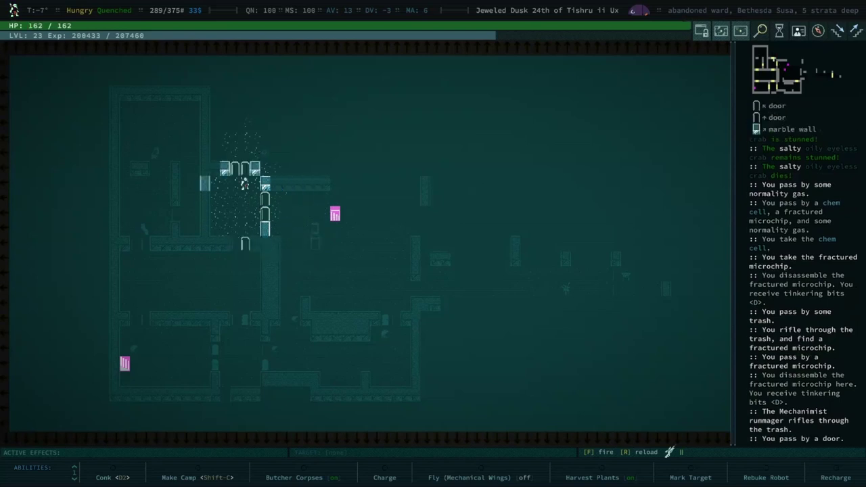
key(KP_7)
key(KP_7)
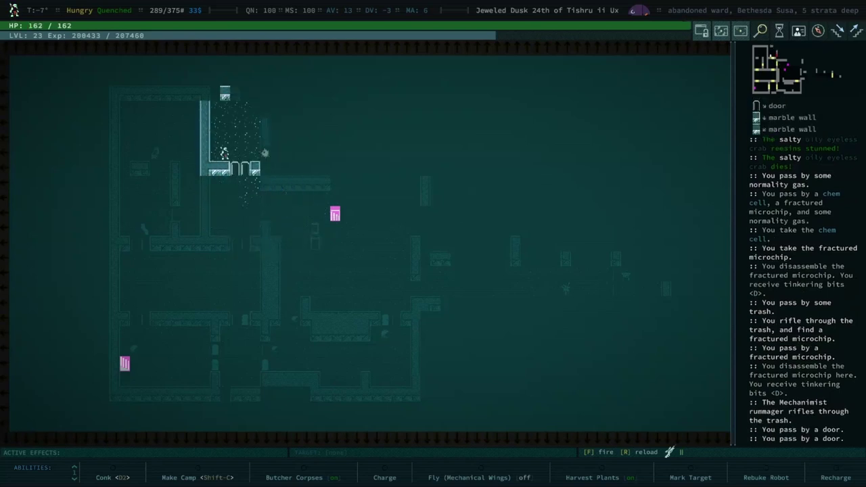
key(KP_4)
key(f)
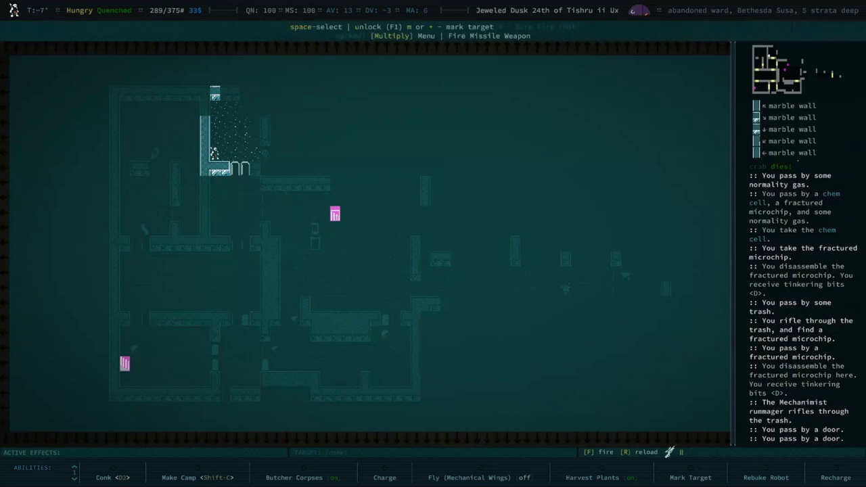
Step: Shoot the creature east along the corridor for 200 XP, then step north
key(Right)
key(Right)
key(Right)
key(Right)
key(Right)
key(space)
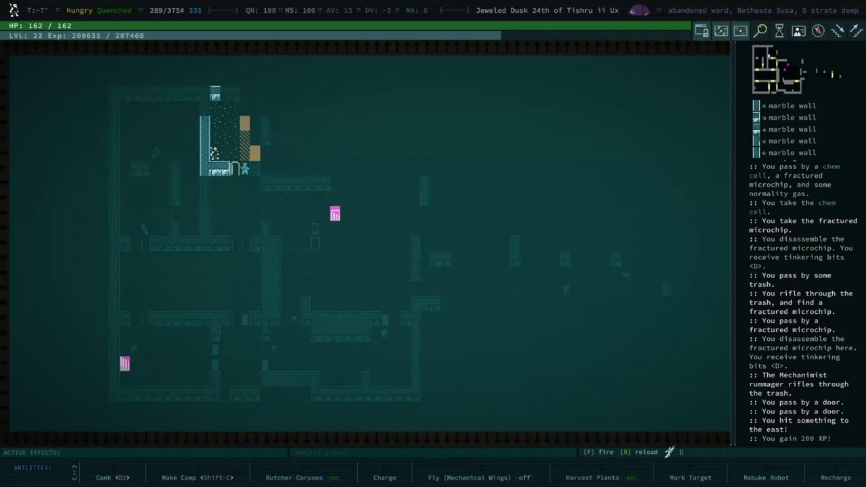
key(KP_8)
key(KP_8)
key(KP_8)
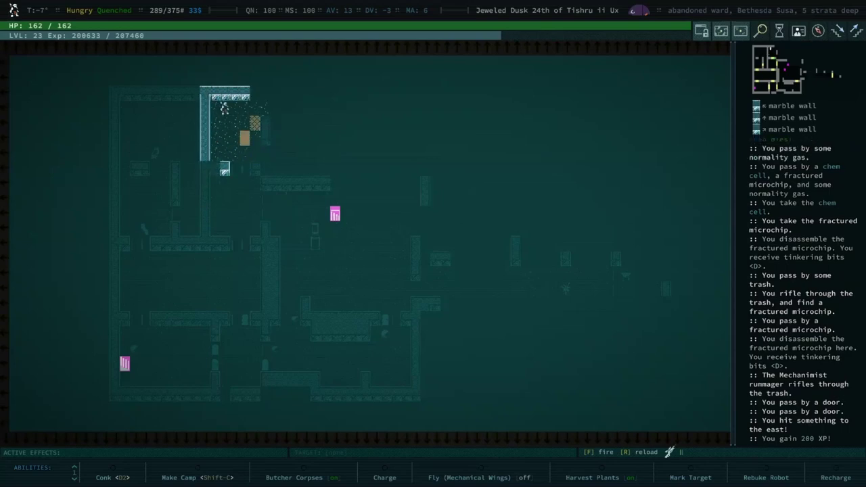
Step: Find nothing to pick up, then examine the friendly psyberneticist to the east
key(Right)
key(Right)
key(g)
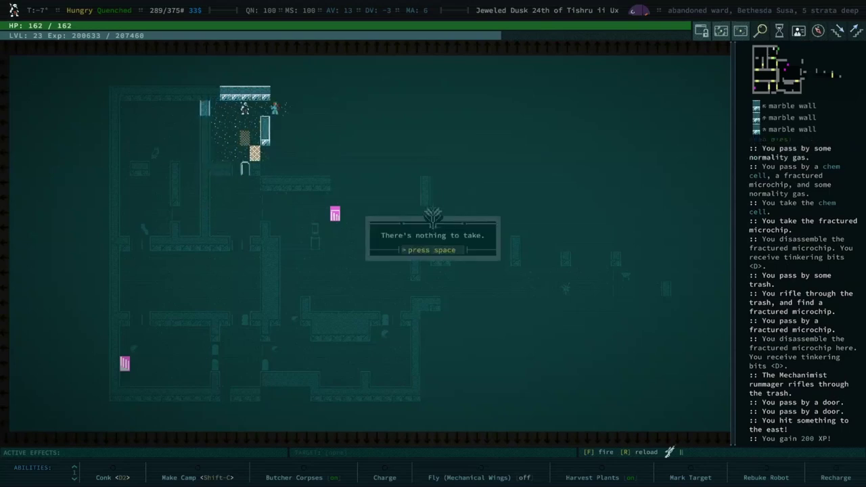
key(space)
key(l)
key(Right)
key(Right)
key(Right)
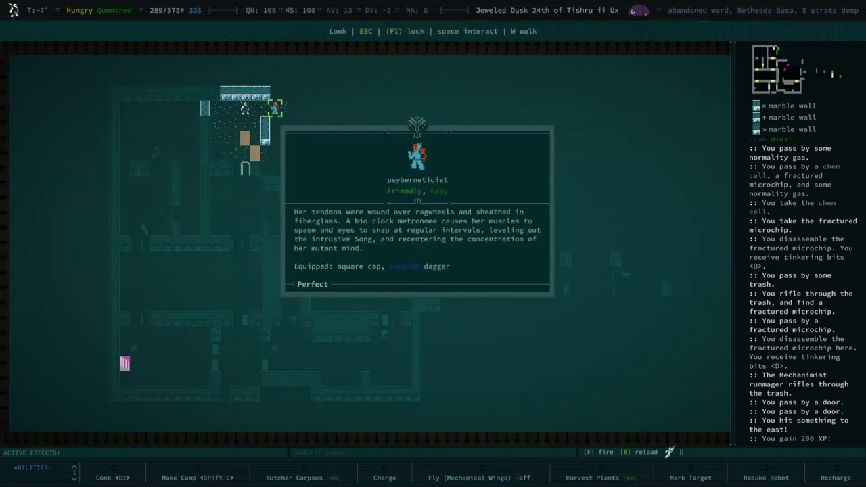
key(Escape)
key(KP_1)
key(KP_1)
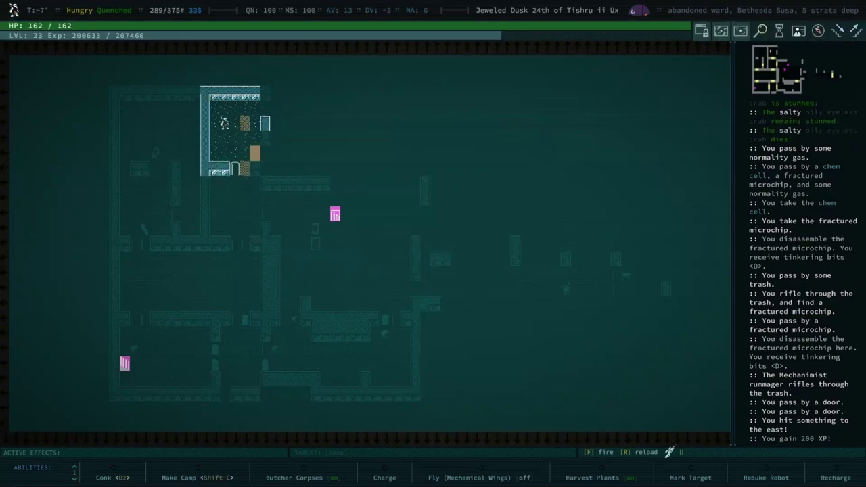
Step: Cross the sleep gas eastward, then advance north-east toward the cragmensch boulderer's room
key(KP_2)
key(KP_6)
key(KP_6)
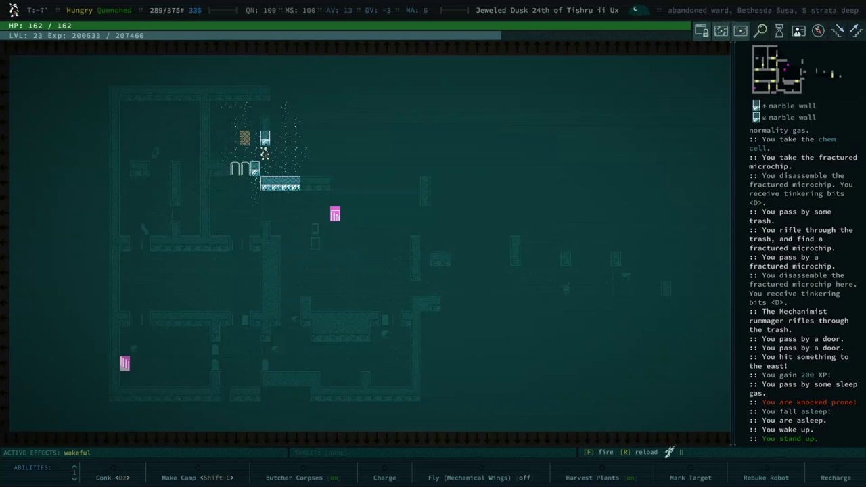
key(KP_3)
key(KP_6)
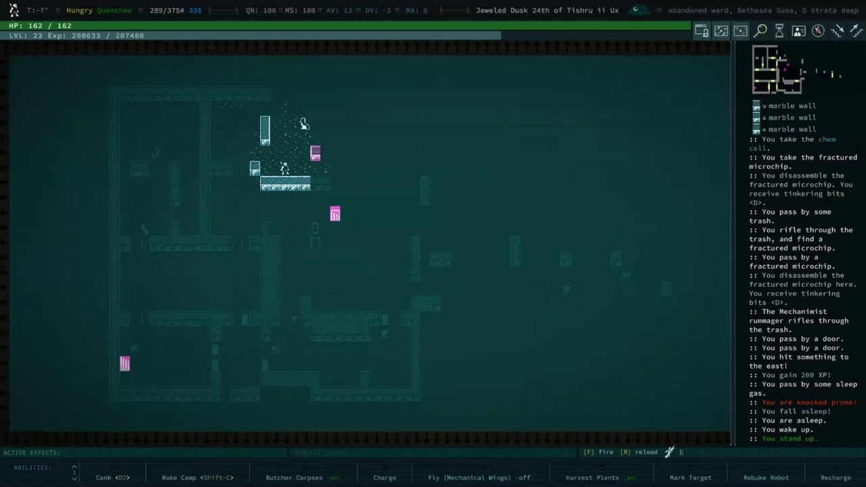
key(KP_6)
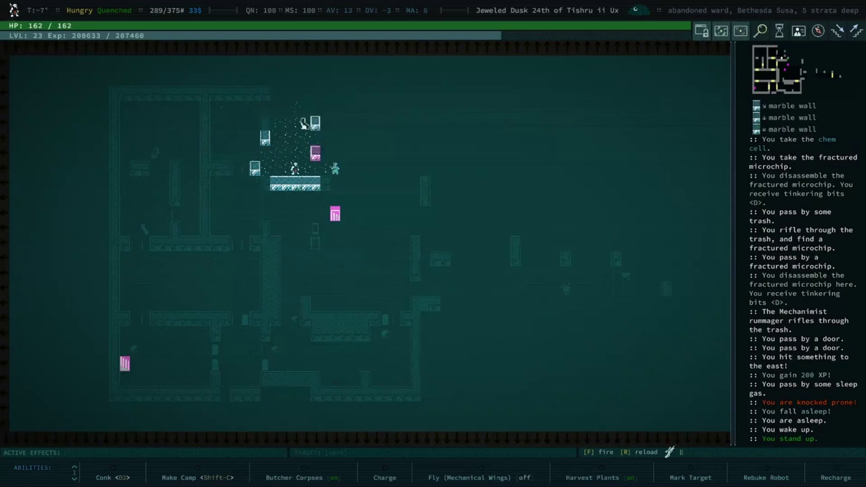
key(KP_8)
key(KP_8)
key(KP_8)
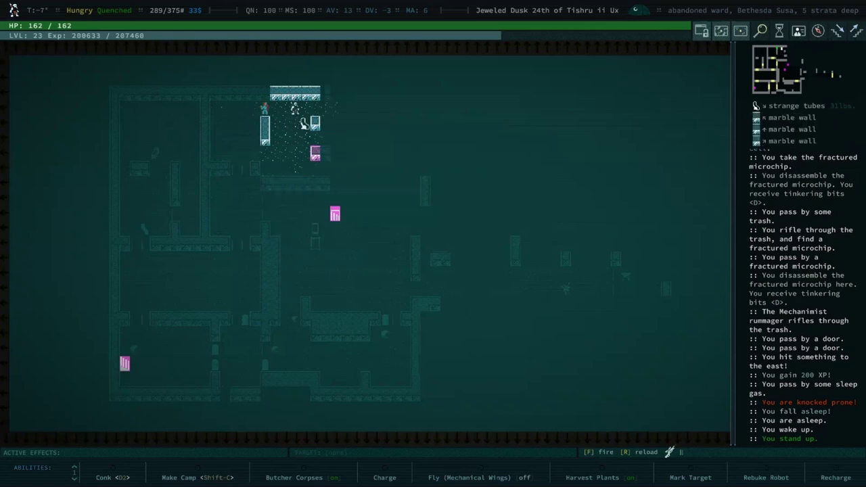
key(KP_9)
key(KP_6)
key(KP_6)
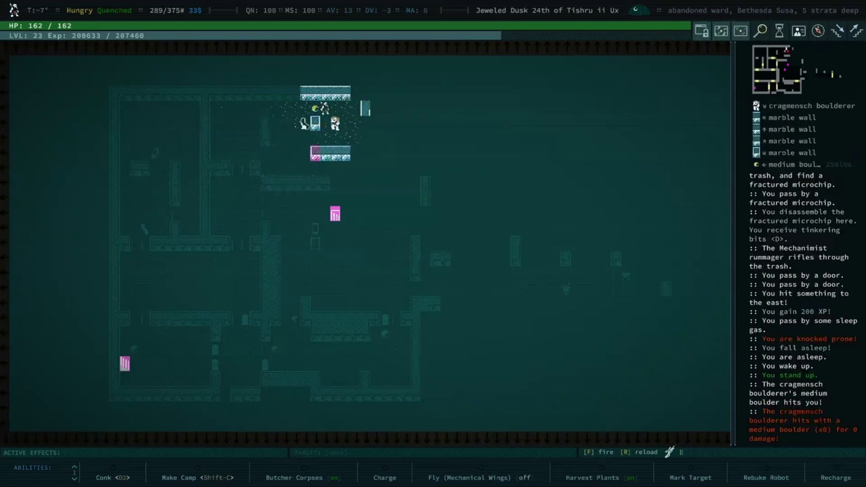
Step: Fight the cragmensch boulderer, then look over the medium boulder and Mechanimist rummager
key(KP_3)
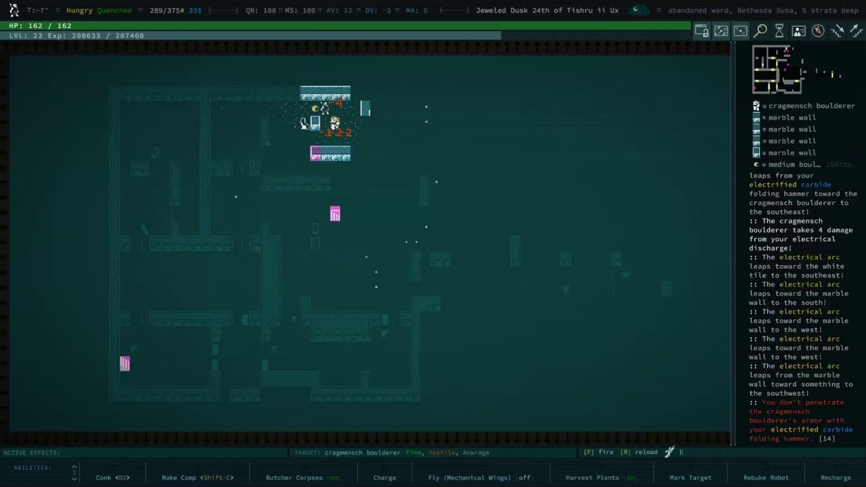
key(KP_6)
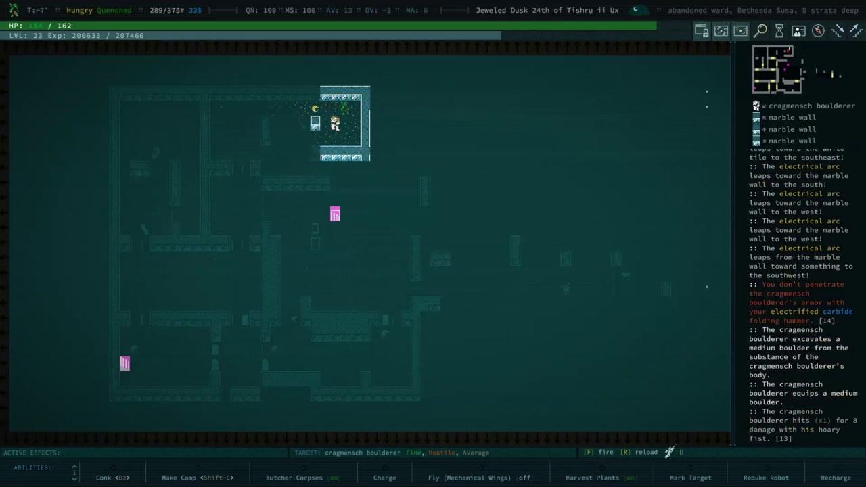
key(KP_4)
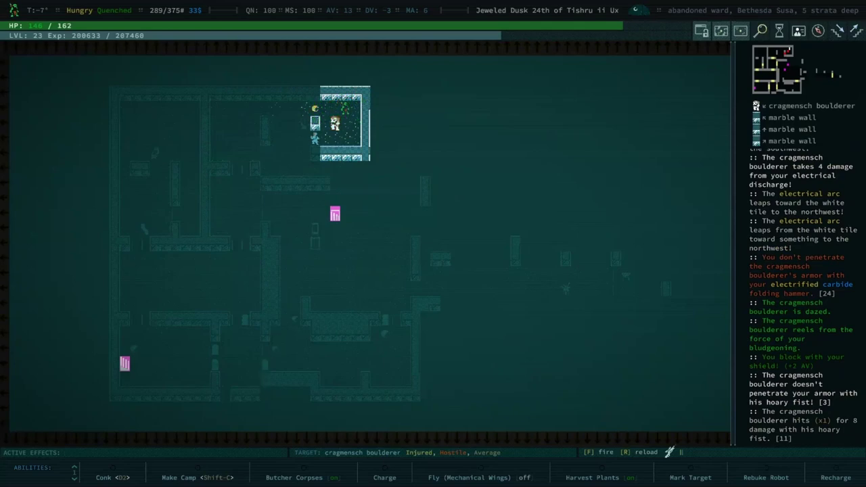
key(KP_4)
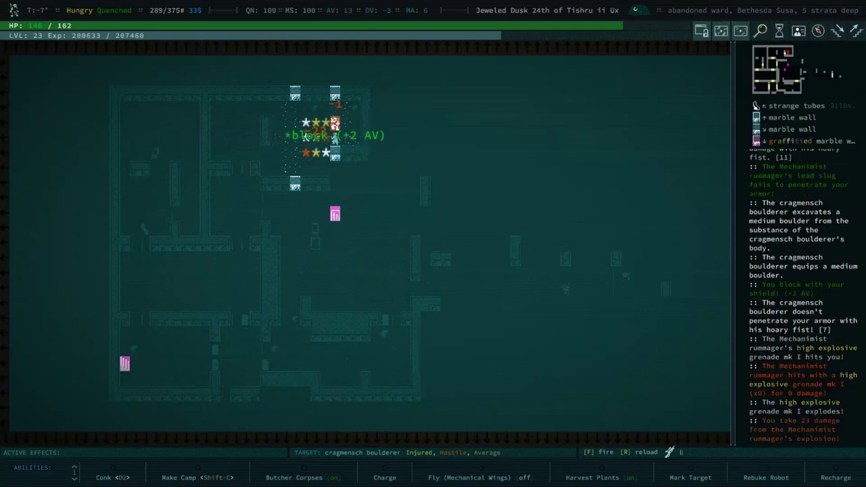
key(l)
key(KP_2)
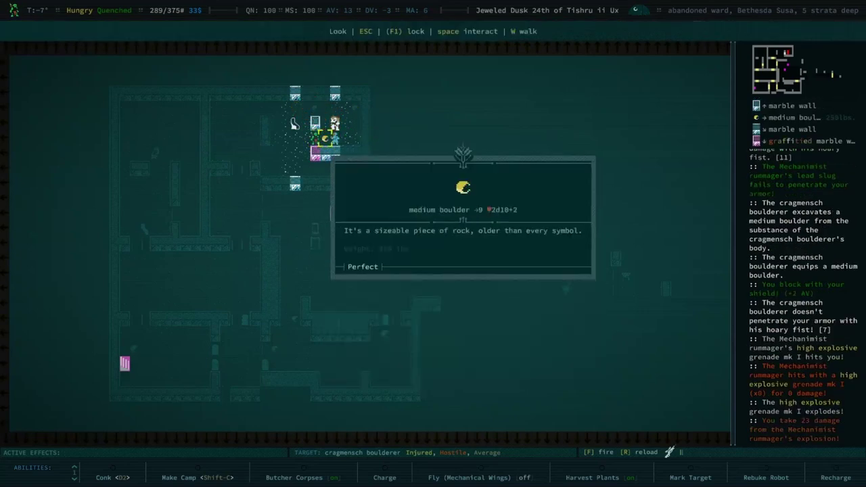
key(KP_6)
key(Escape)
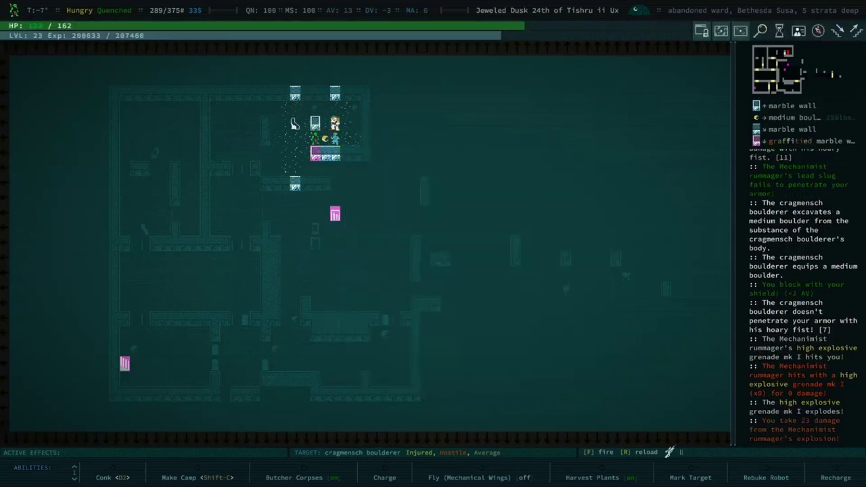
Step: Kill the boulderer and the Mechanimist rummager, then step onto the rummager's corpse
key(KP_7)
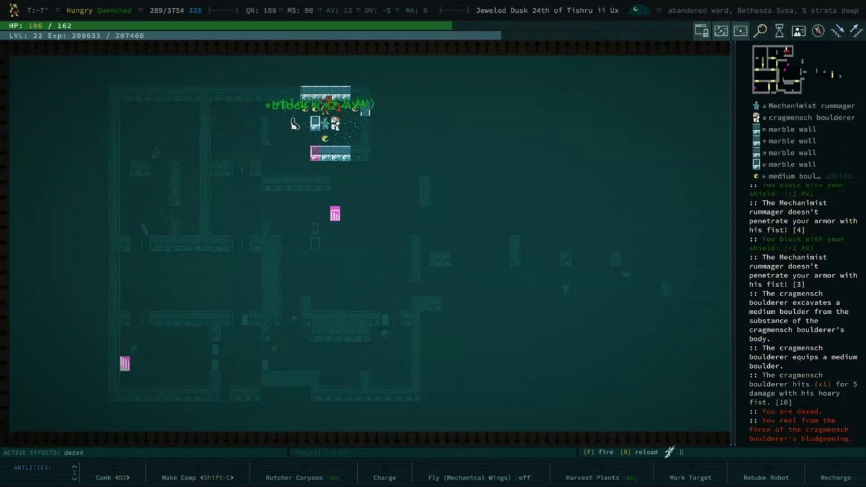
key(KP_3)
key(KP_3)
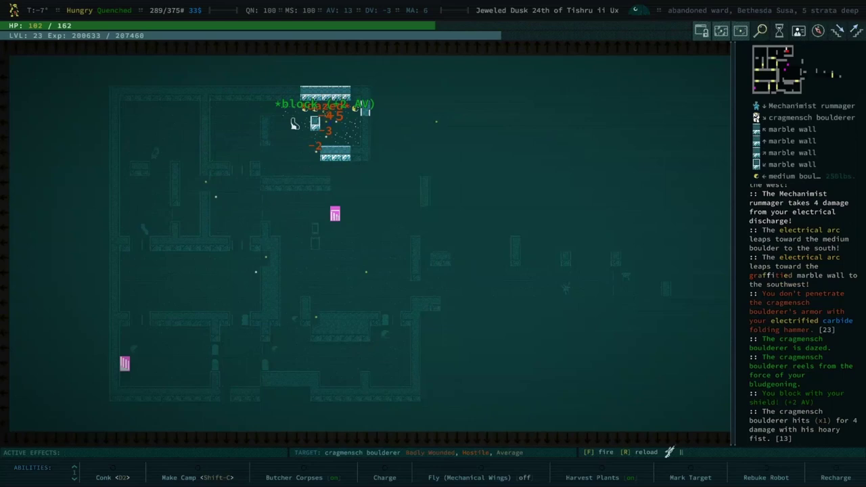
key(KP_3)
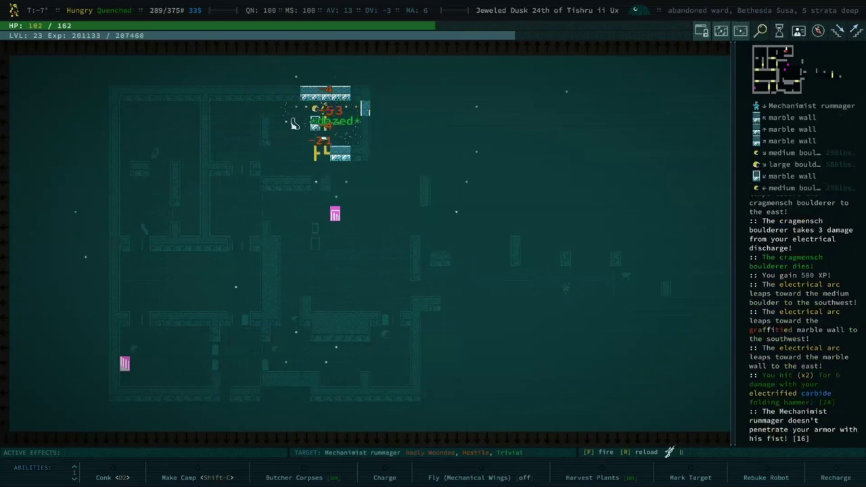
key(KP_2)
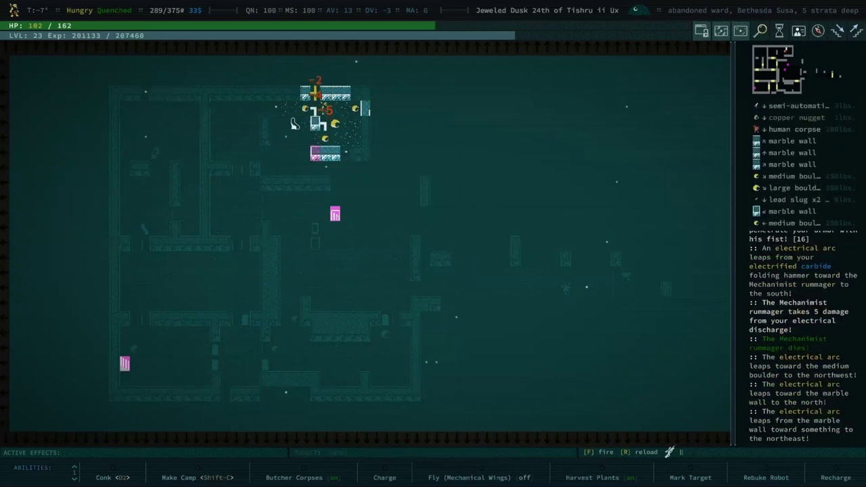
key(KP_2)
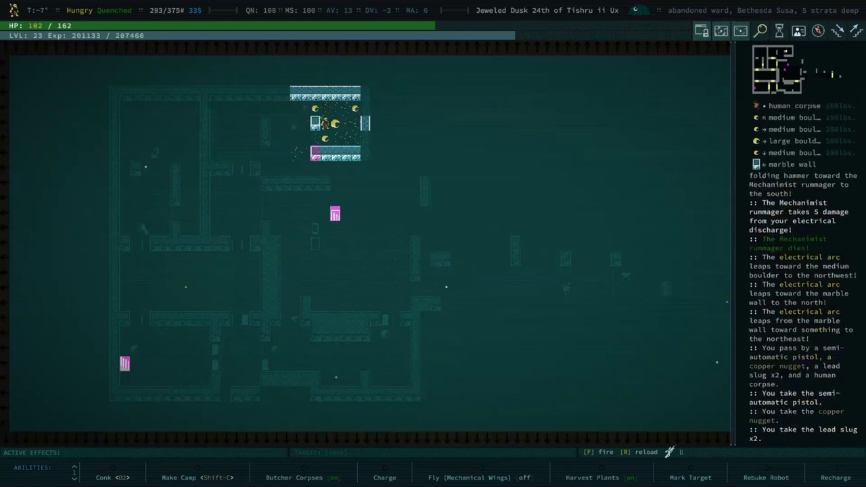
Step: Check the corpse's item list without taking the corpse, then step north, east and south
key(g)
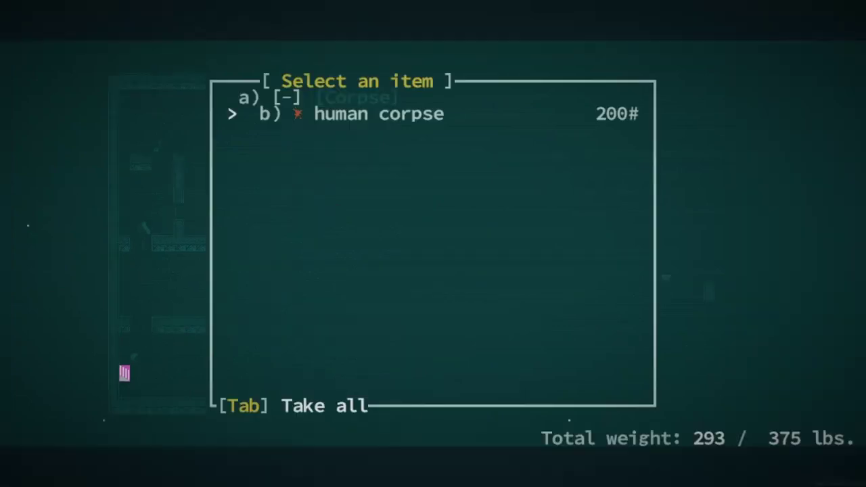
key(Escape)
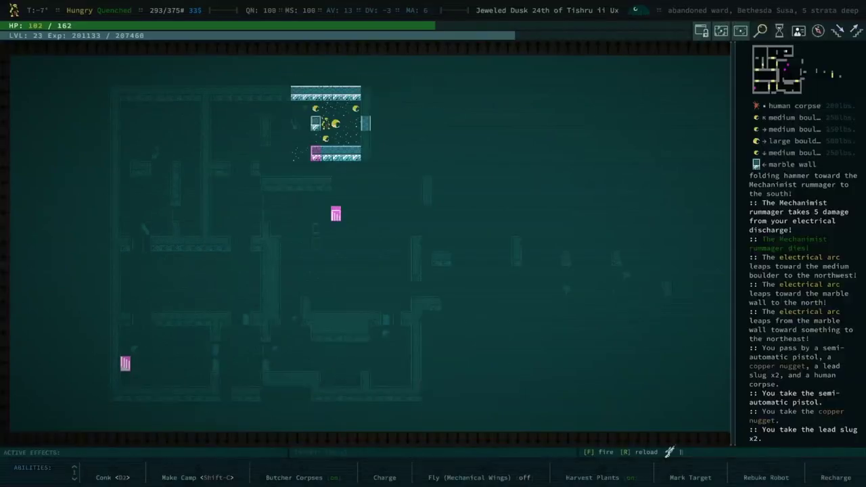
key(KP_8)
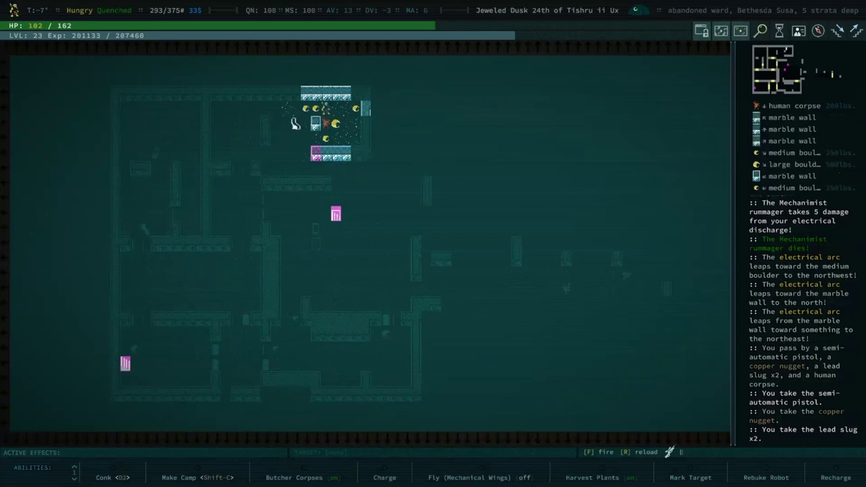
key(KP_6)
key(KP_6)
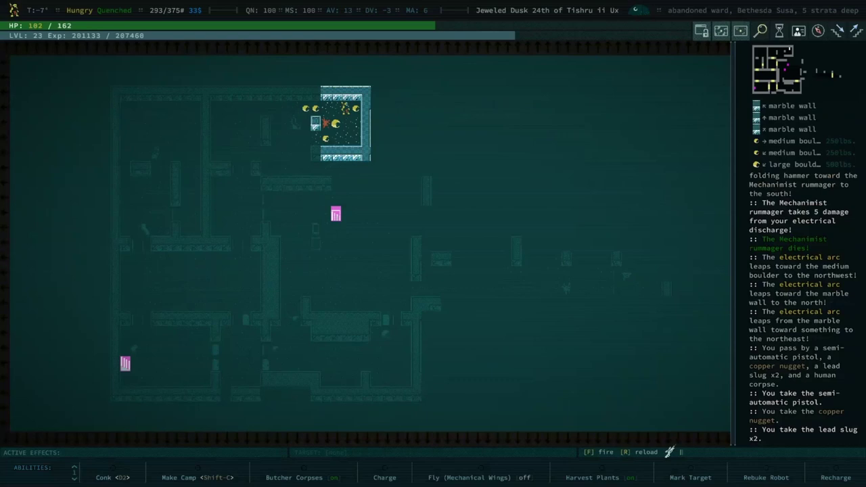
key(KP_2)
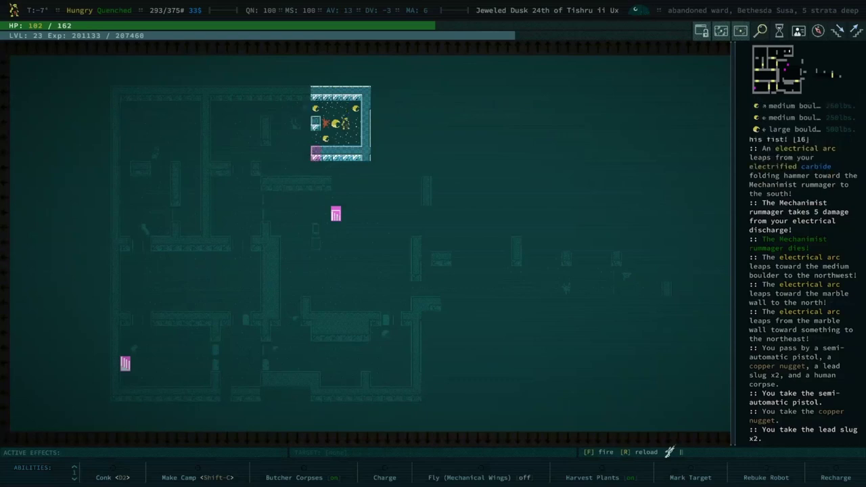
Step: Rest until fully healed, then walk west and back southeast
key(shift+z)
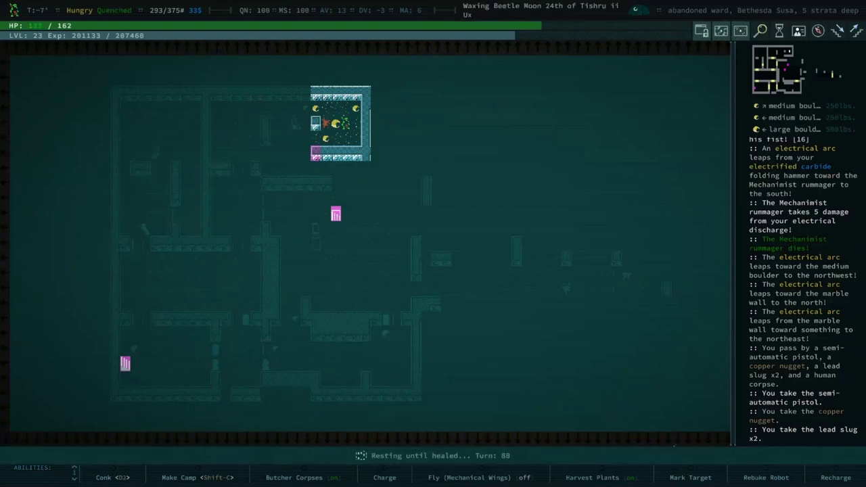
key(KP_4)
key(KP_4)
key(KP_4)
key(KP_4)
key(KP_1)
key(KP_4)
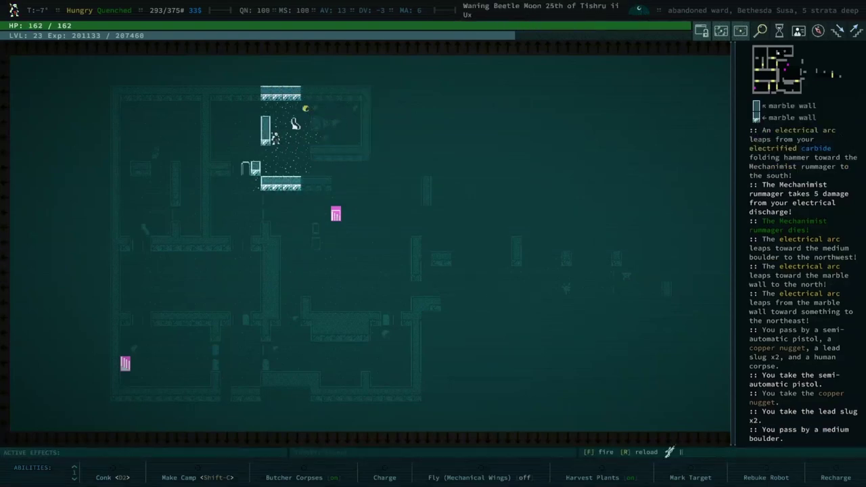
key(KP_3)
key(KP_3)
key(KP_6)
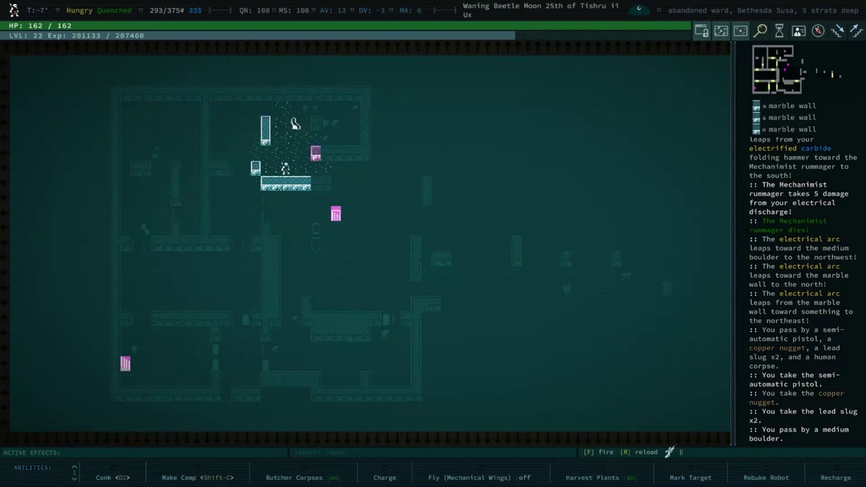
key(KP_6)
key(KP_6)
key(KP_6)
key(KP_6)
key(KP_6)
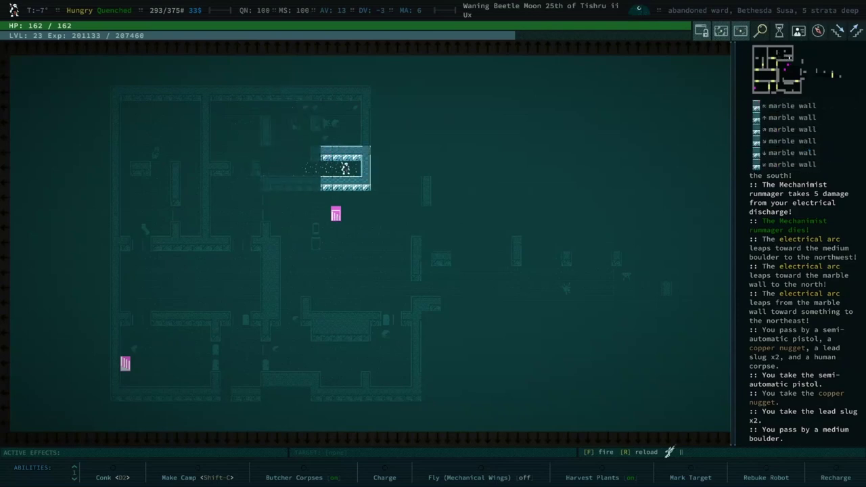
Step: Pass through the doorways east toward the stairs down and the glow-wight cultist
key(KP_4)
key(KP_4)
key(KP_4)
key(KP_4)
key(KP_4)
key(KP_4)
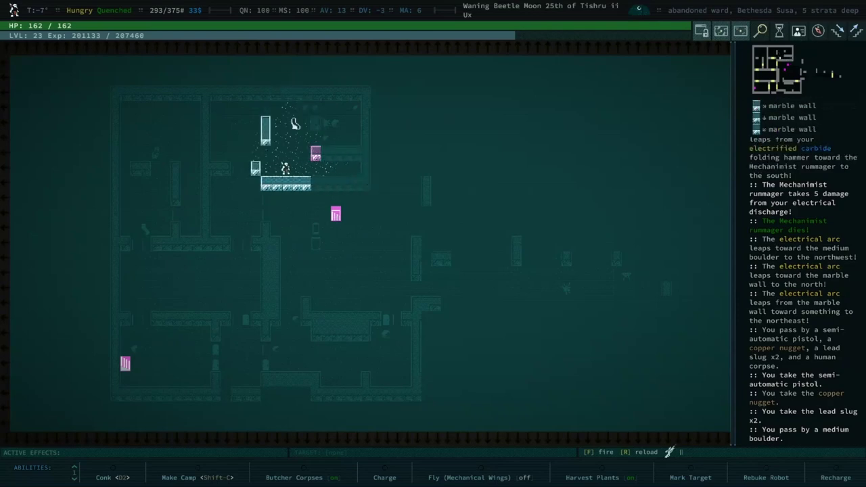
key(KP_4)
key(KP_4)
key(KP_4)
key(KP_4)
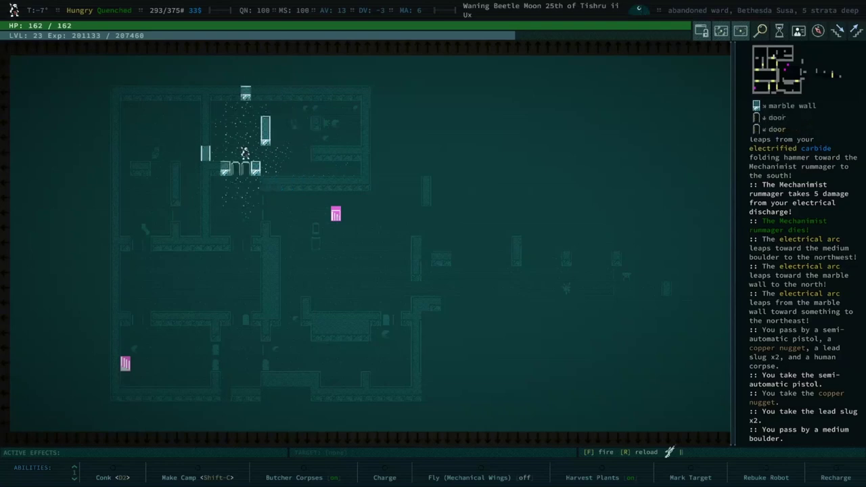
key(KP_4)
key(KP_6)
key(KP_2)
key(KP_1)
key(KP_6)
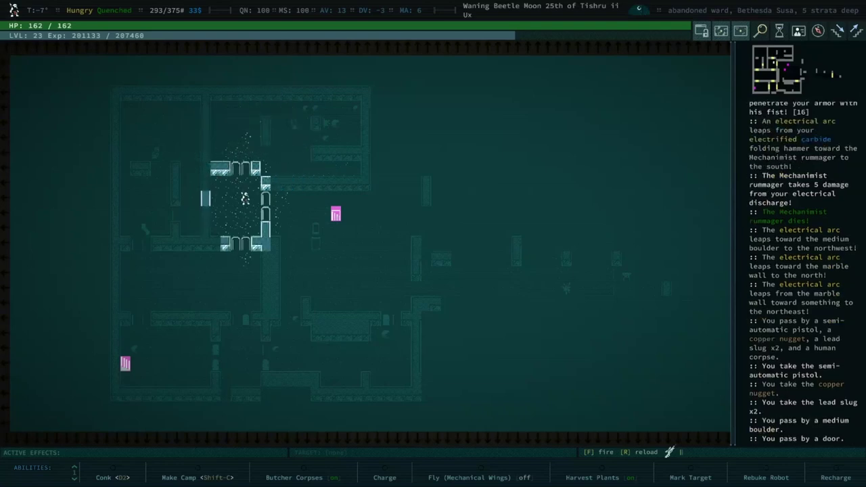
key(KP_6)
key(KP_6)
key(KP_6)
key(KP_6)
key(KP_6)
key(KP_6)
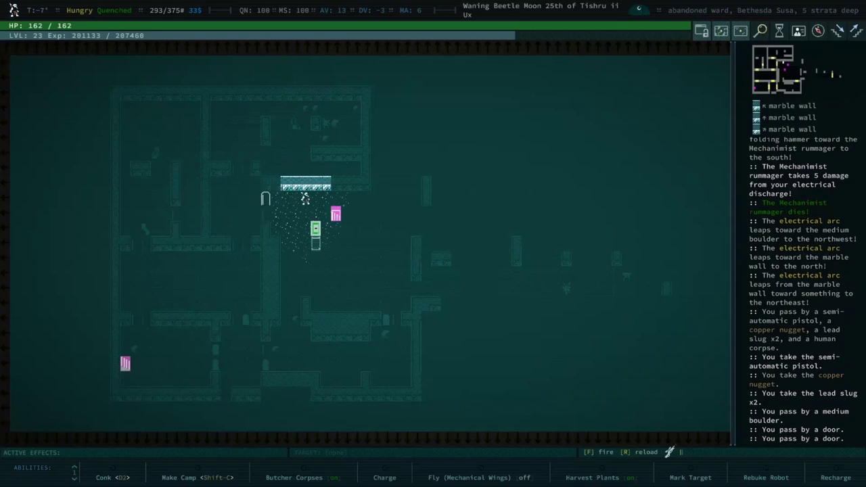
key(KP_6)
key(KP_6)
key(KP_6)
key(KP_6)
key(KP_6)
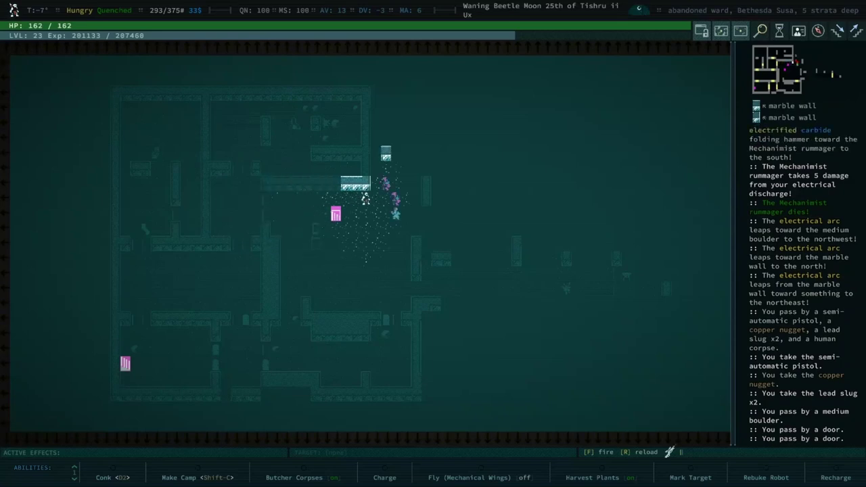
key(KP_6)
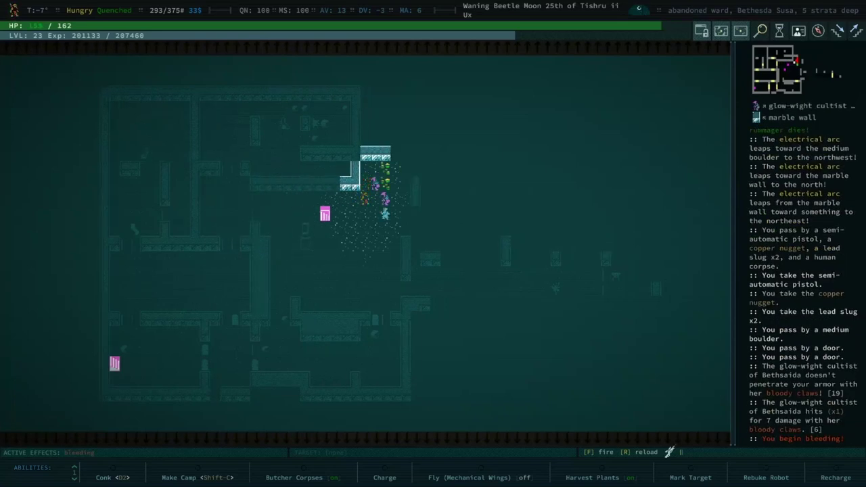
Step: Shoot the glow-wight cultist with the rifle, reloading as needed
key(f)
key(f)
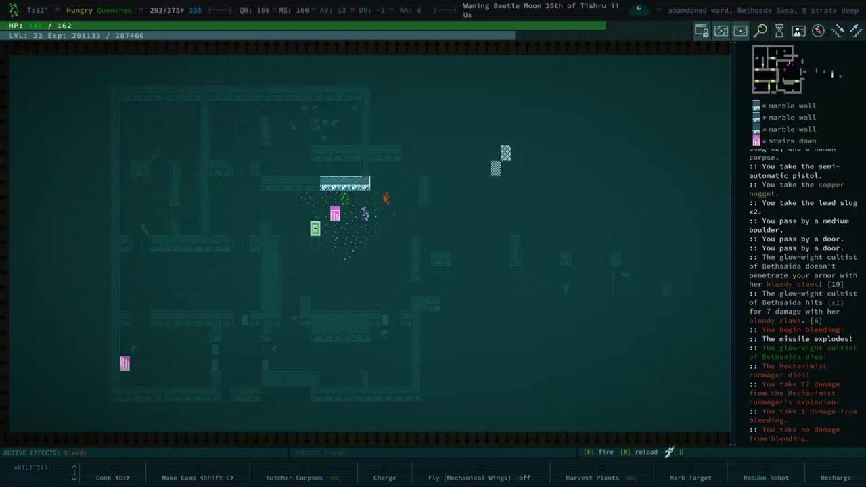
key(f)
key(f)
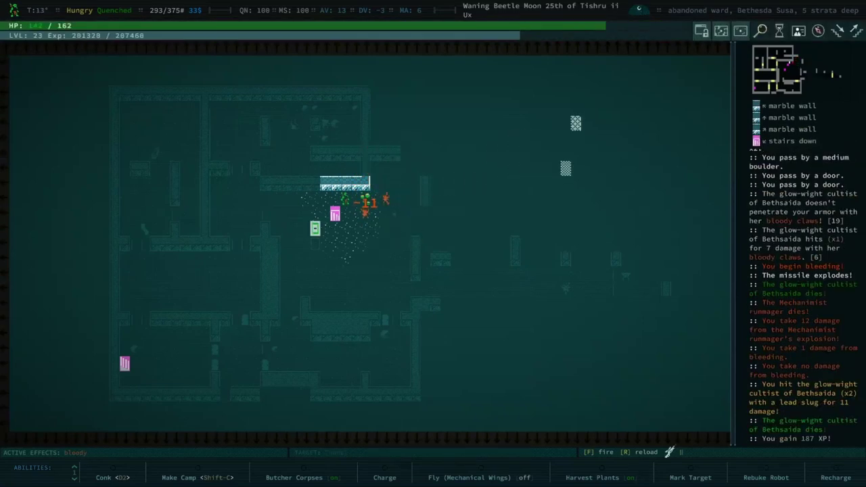
key(f)
key(space)
key(r)
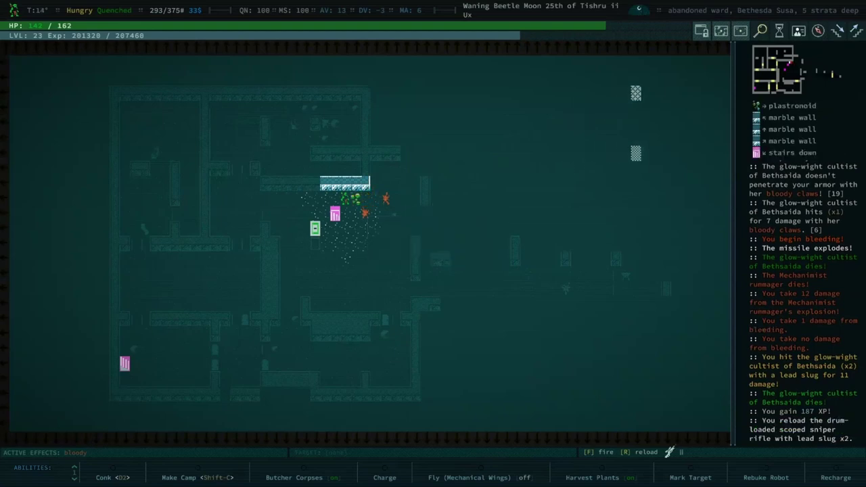
key(f)
key(f)
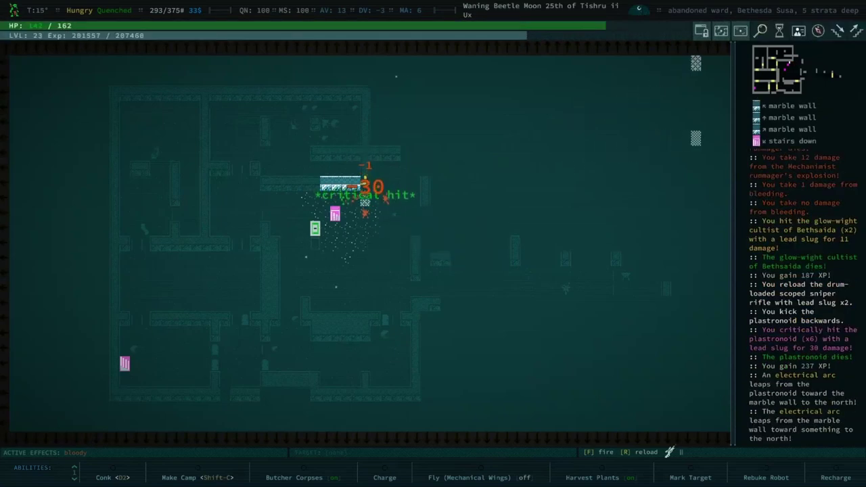
Step: Scrap the cracked lens, check the human corpse's items, and view items beside the gauntlets
key(Right)
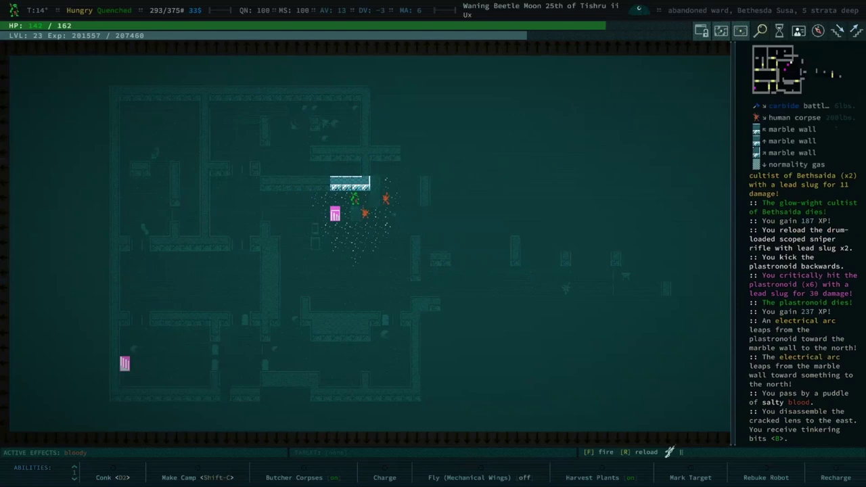
key(KP_3)
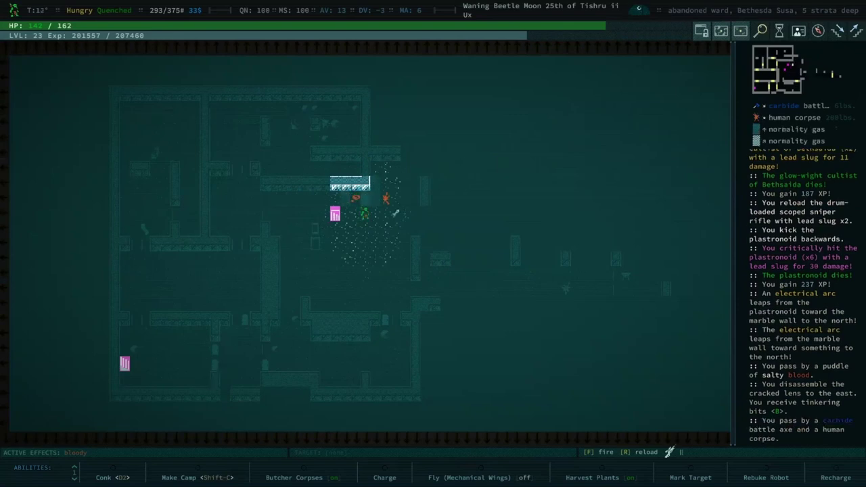
key(g)
key(Escape)
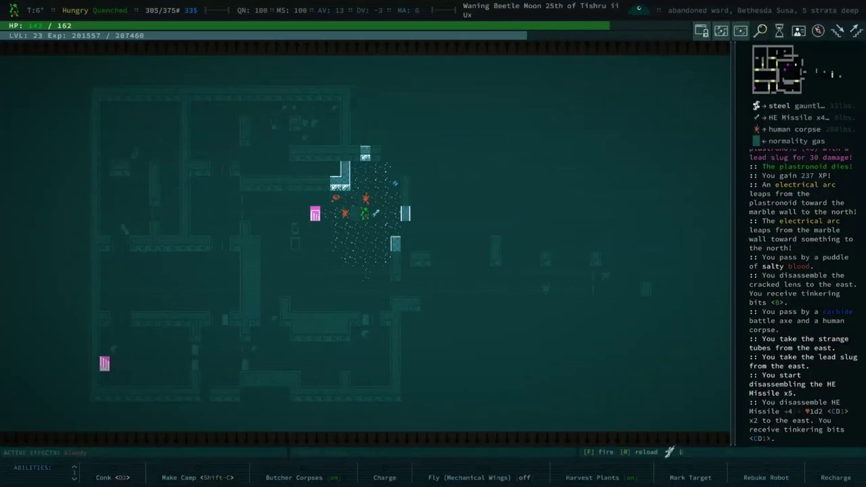
key(KP_6)
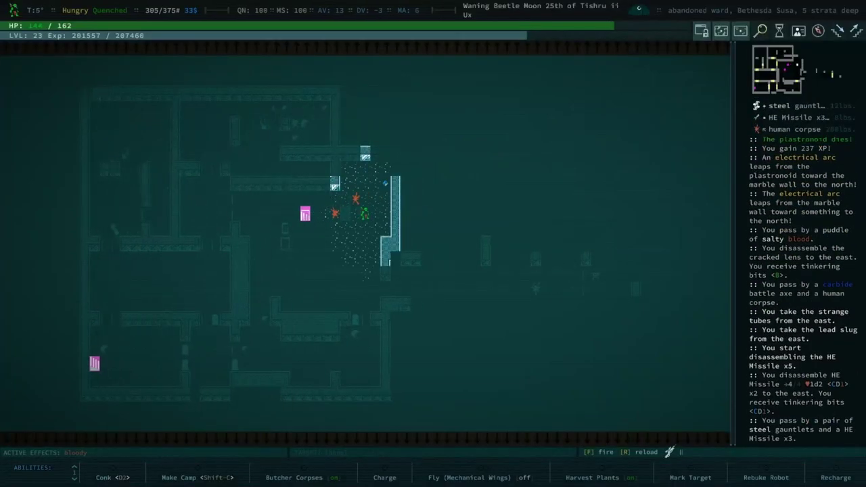
key(g)
Step: Disassemble the HE Missile x3 from the nearby item list into tinkering bits
key(Down)
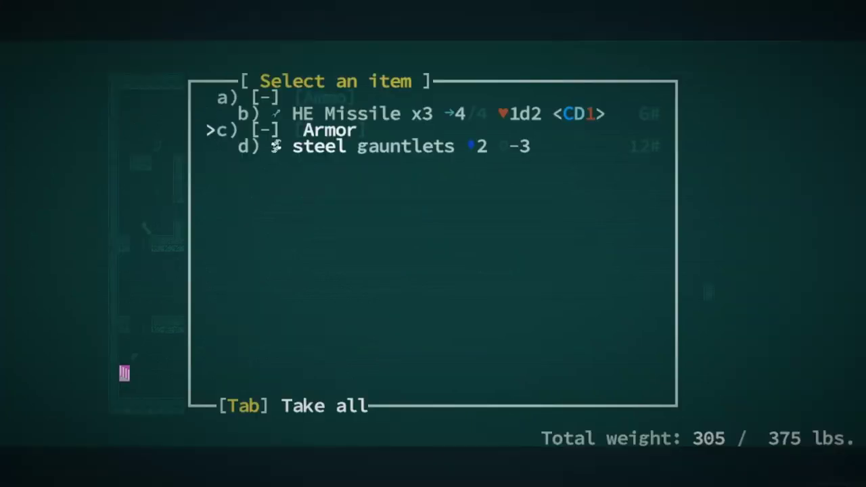
key(Up)
key(Return)
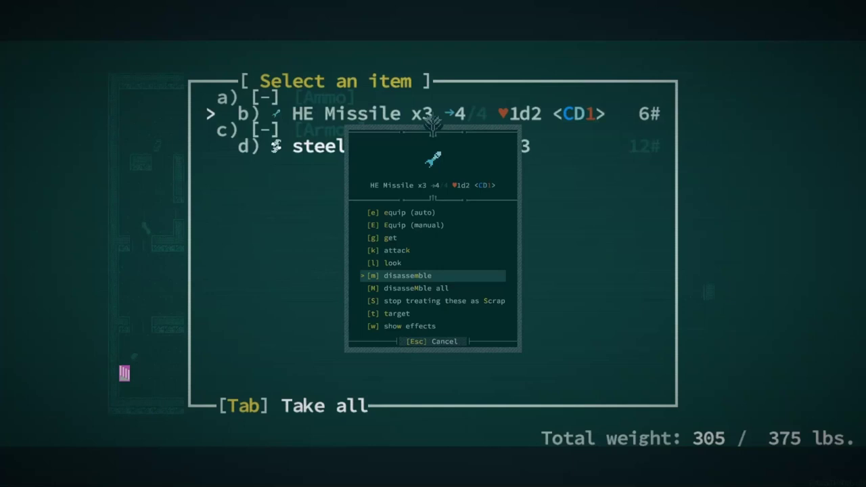
key(Down)
key(Return)
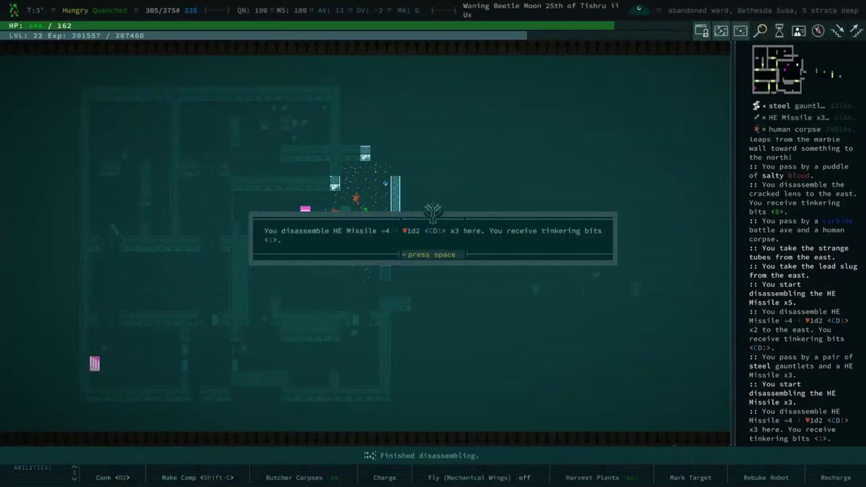
key(space)
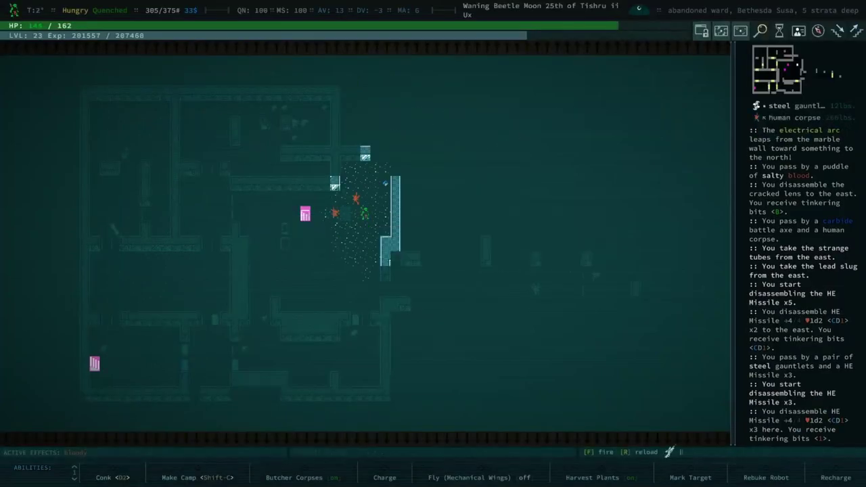
key(Up)
Step: Walk northeast, then southwest past the human corpse and carbide battle axe
key(KP_9)
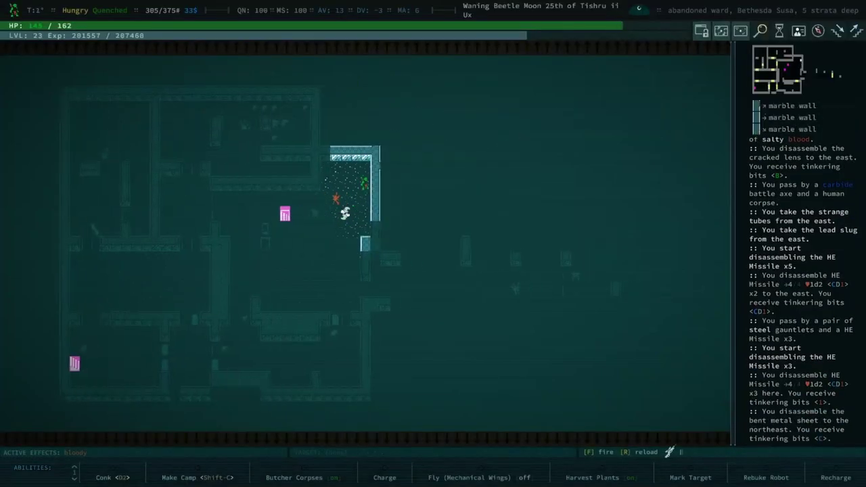
key(KP_1)
key(KP_4)
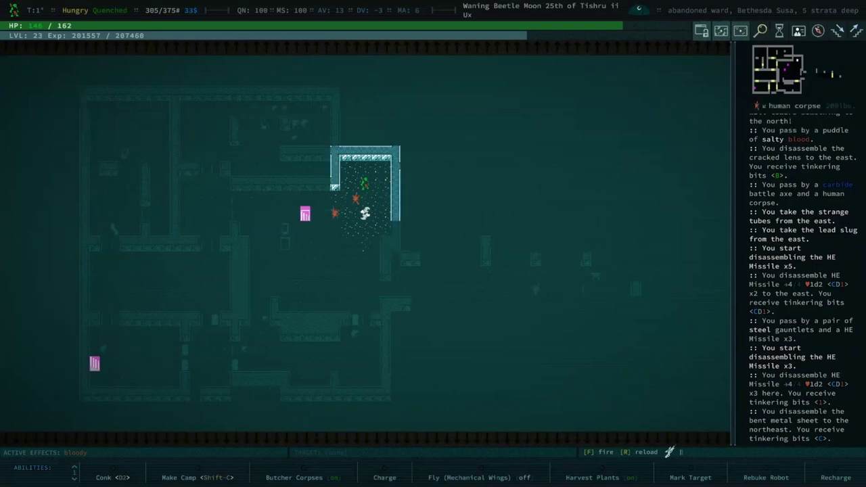
key(KP_4)
key(KP_1)
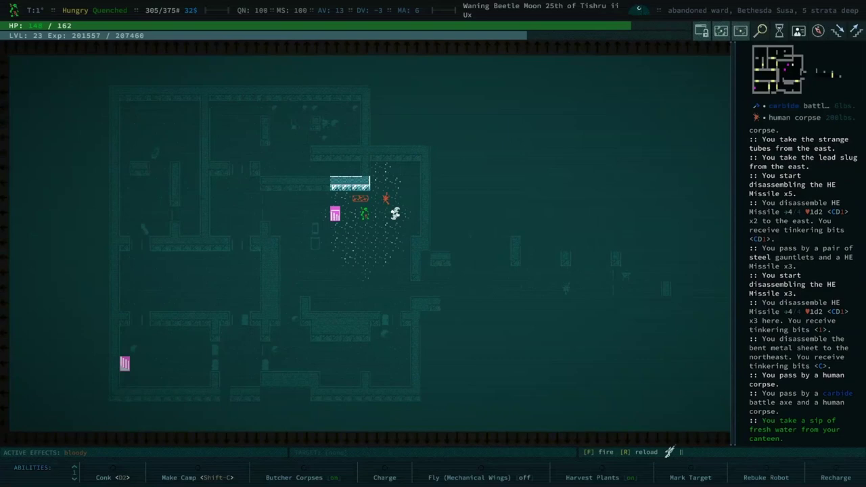
Step: Move beside the stairs down and rest until fully healed
key(KP_2)
key(KP_2)
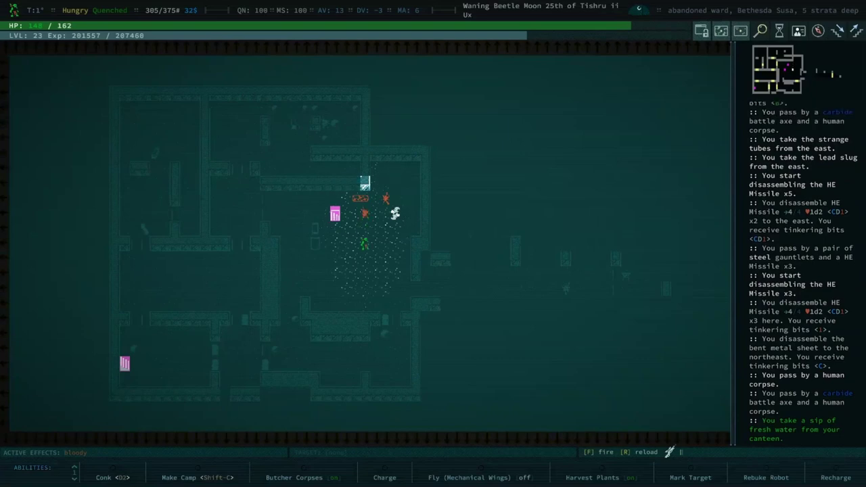
key(KP_2)
key(KP_2)
key(KP_8)
key(KP_8)
key(KP_8)
key(KP_8)
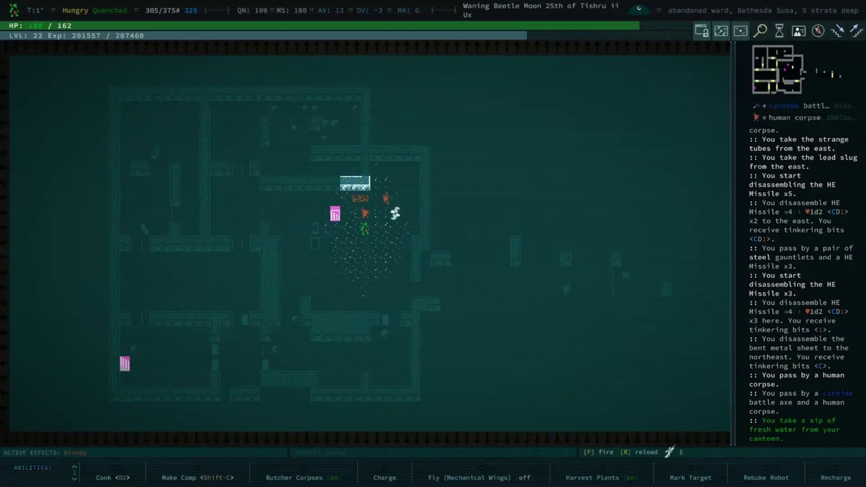
key(KP_4)
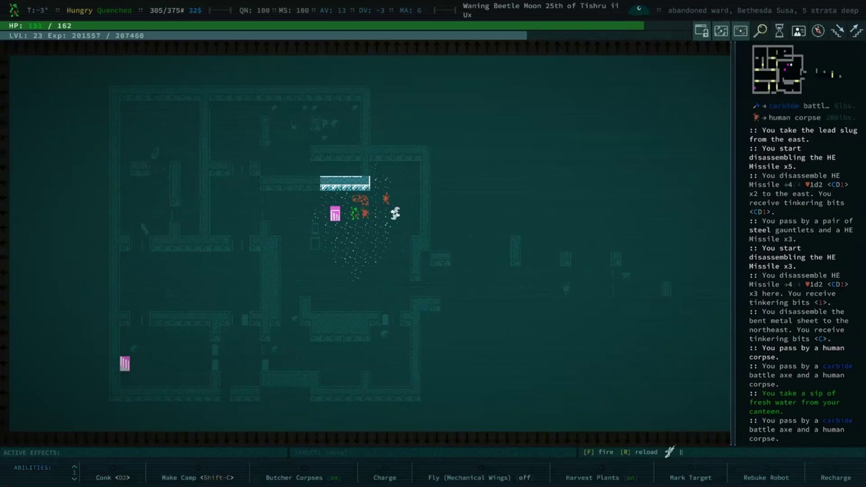
key(KP_4)
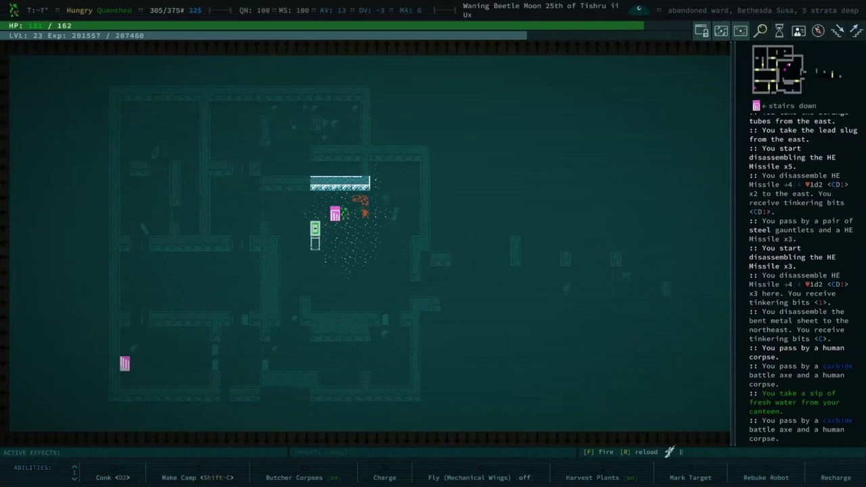
key(KP_2)
key(KP_2)
key(shift+z)
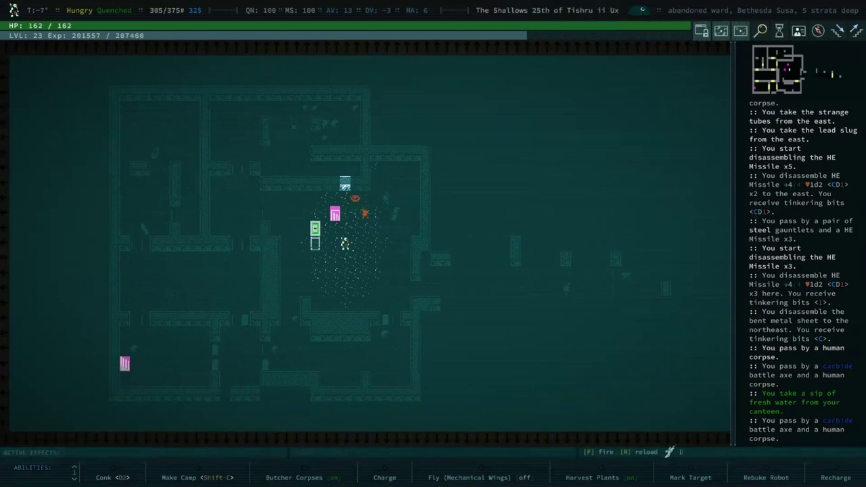
Step: Walk southeast and east out of the room toward the eastern corridor
key(KP_2)
key(KP_3)
key(KP_6)
key(KP_2)
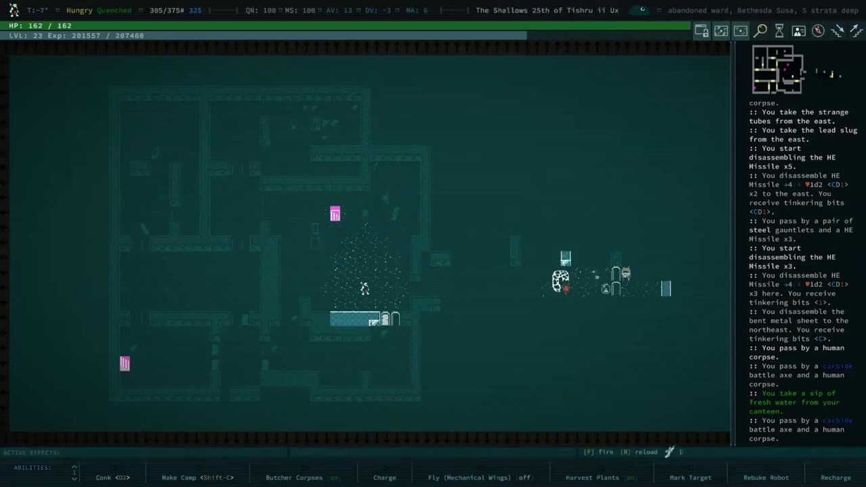
key(KP_6)
key(KP_6)
key(KP_6)
key(KP_6)
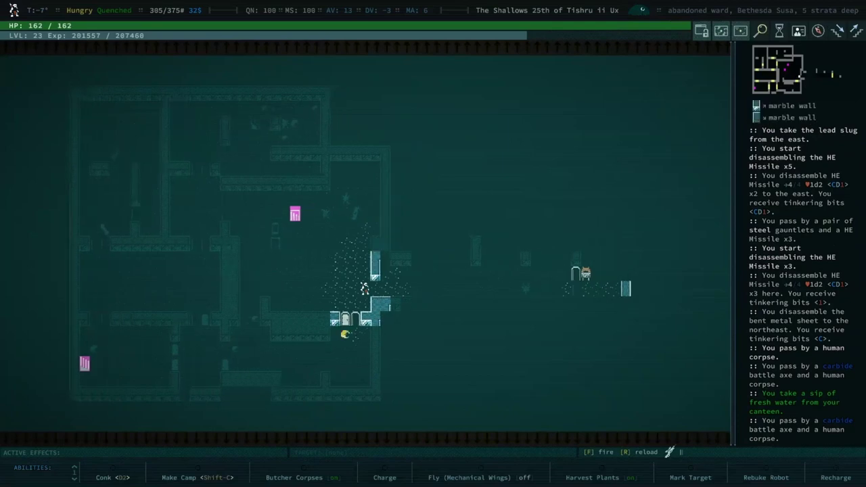
key(KP_6)
key(KP_6)
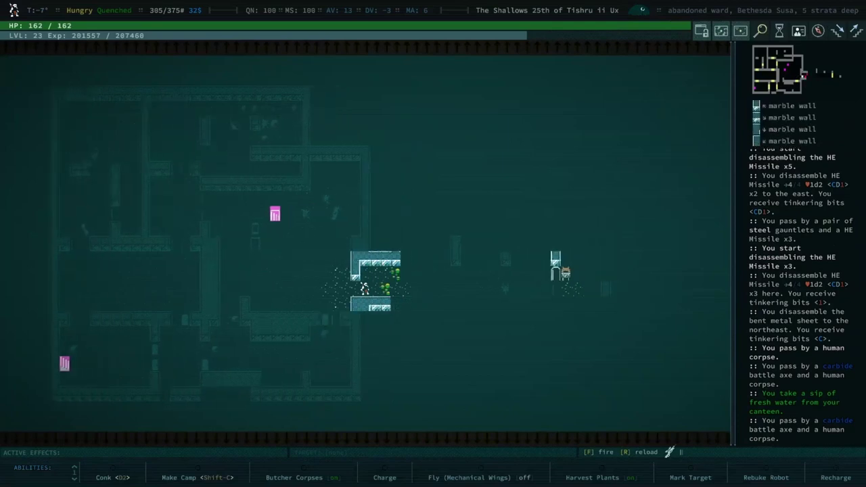
Step: Shoot both plastronoids for 237 XP each, reloading, and scrap the burnt capacitor
key(f)
key(f)
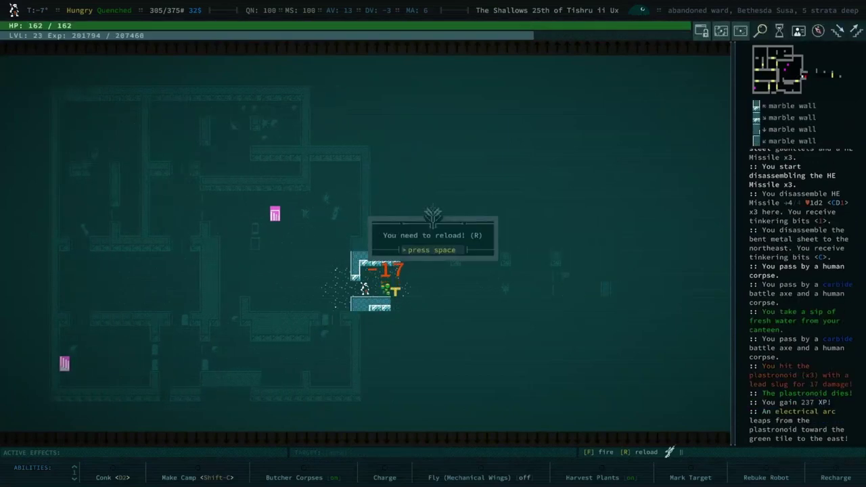
key(space)
key(r)
key(f)
key(f)
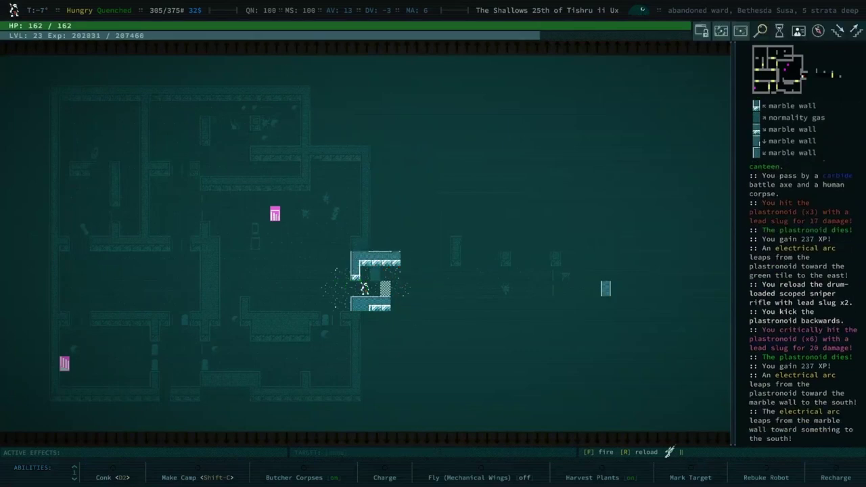
key(ctrl+Right)
key(d)
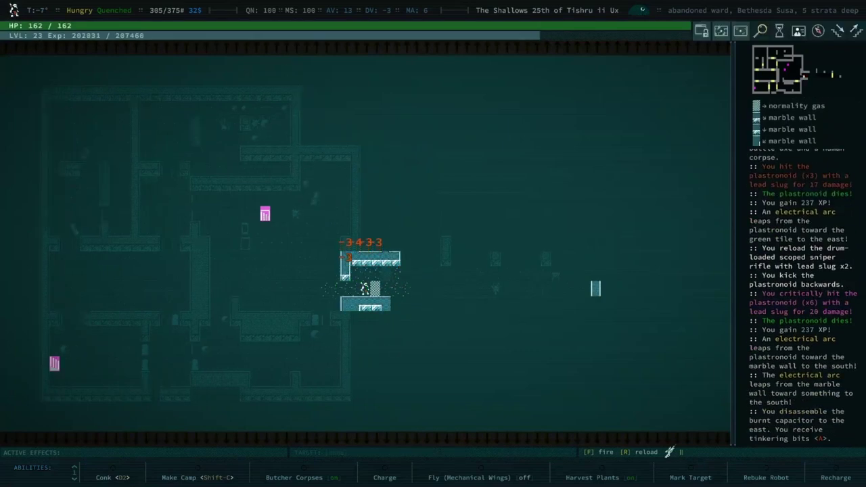
key(KP_9)
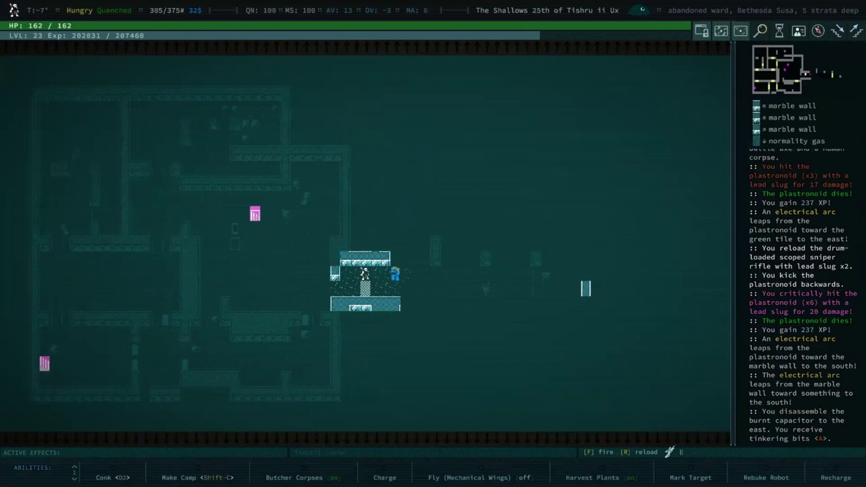
key(2)
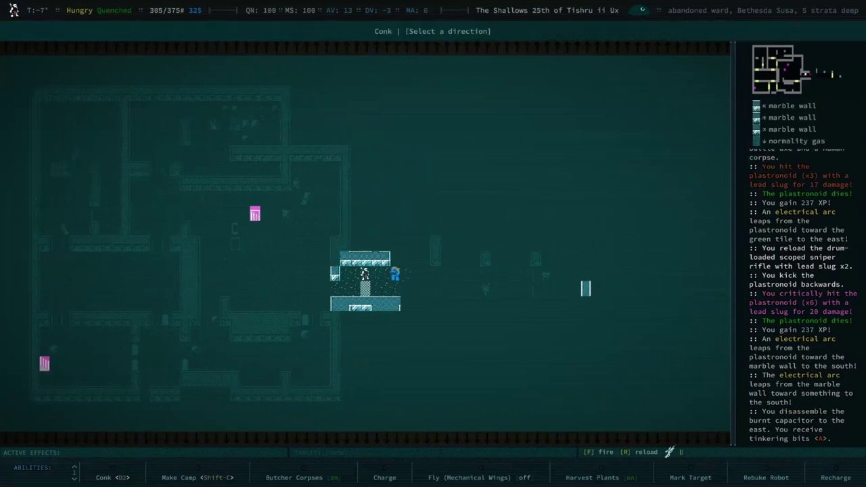
Step: Cancel Conk and shoot the cragmensch luminary with the rifle, reloading between shots
key(Escape)
key(f)
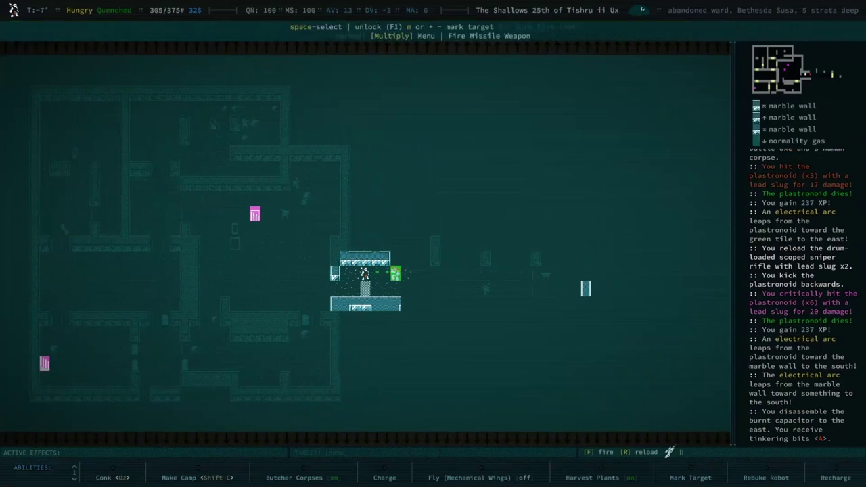
key(space)
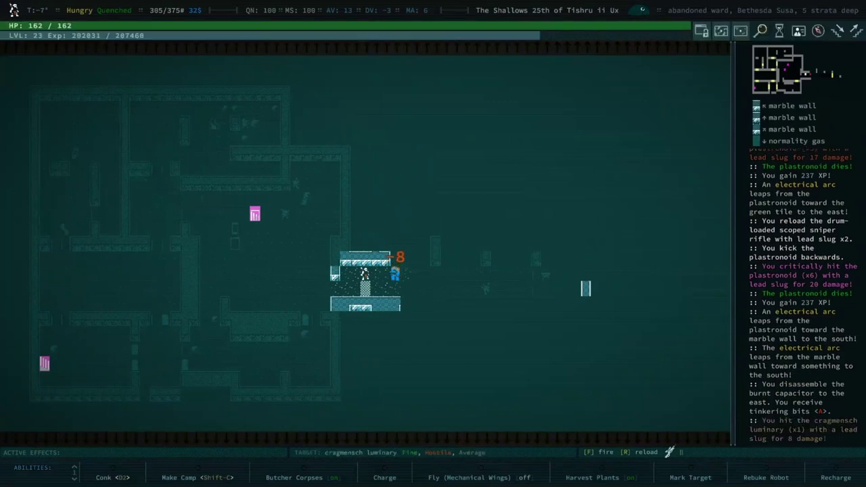
key(f)
key(space)
key(r)
key(f)
key(f)
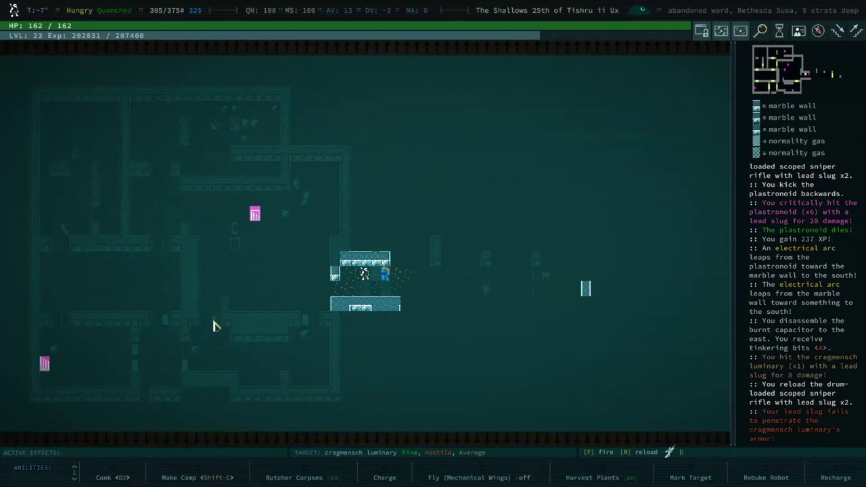
Step: After a failed too-close Charge, melee the luminary to death for 1000 XP
click(371, 475)
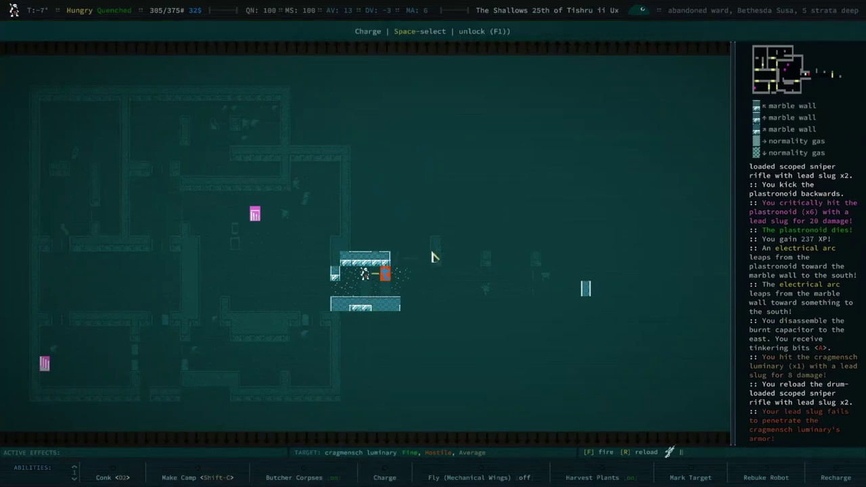
click(387, 280)
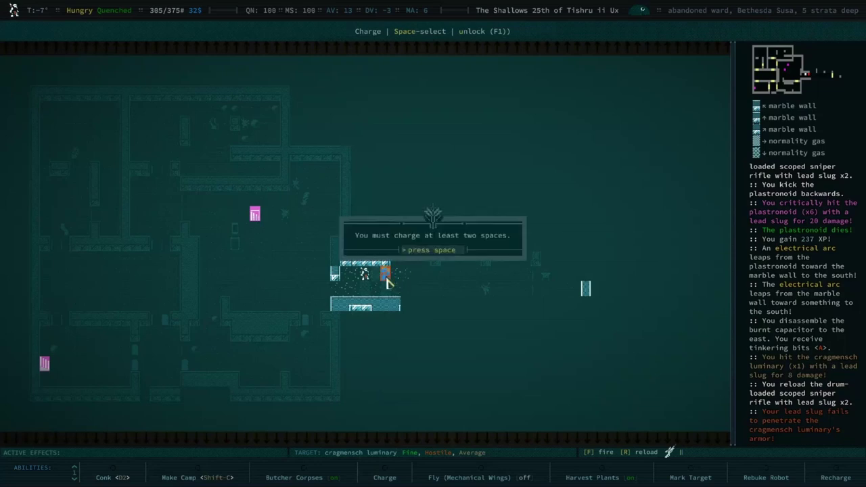
key(space)
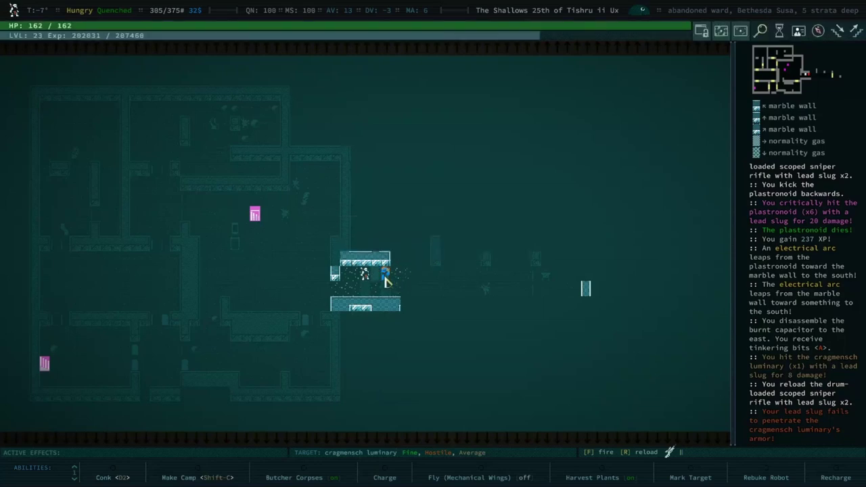
key(Right)
key(Right)
key(Right)
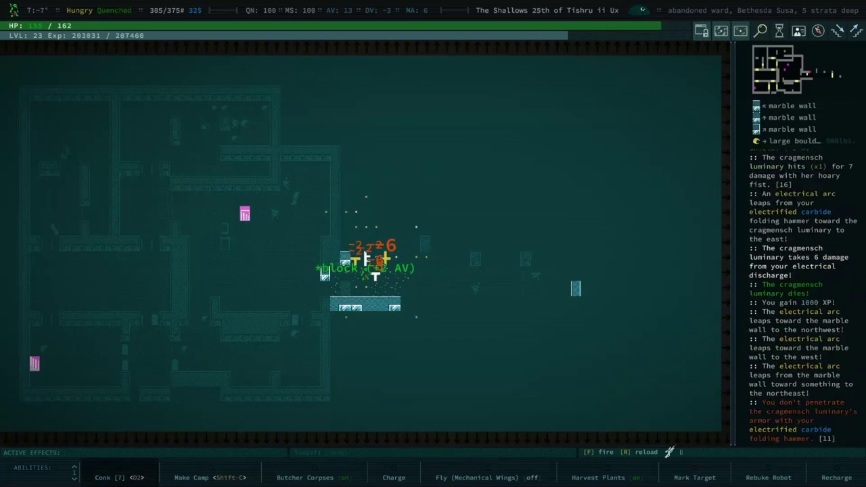
key(Right)
key(Right)
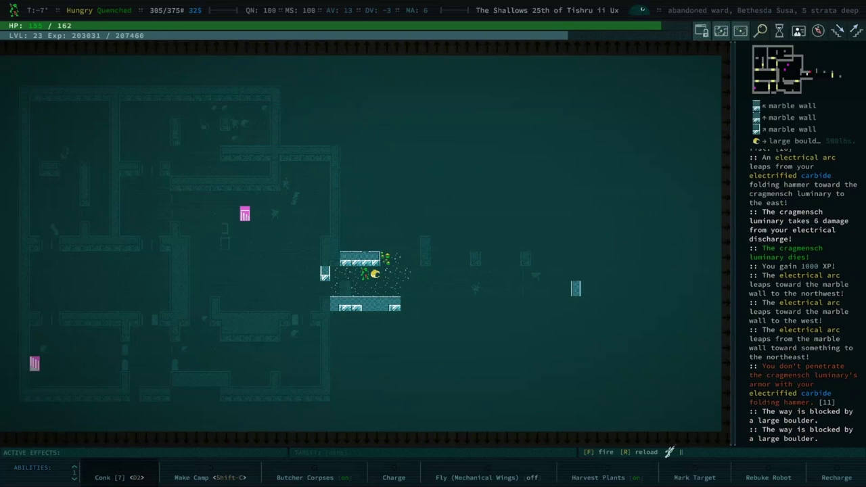
key(Down)
key(Down)
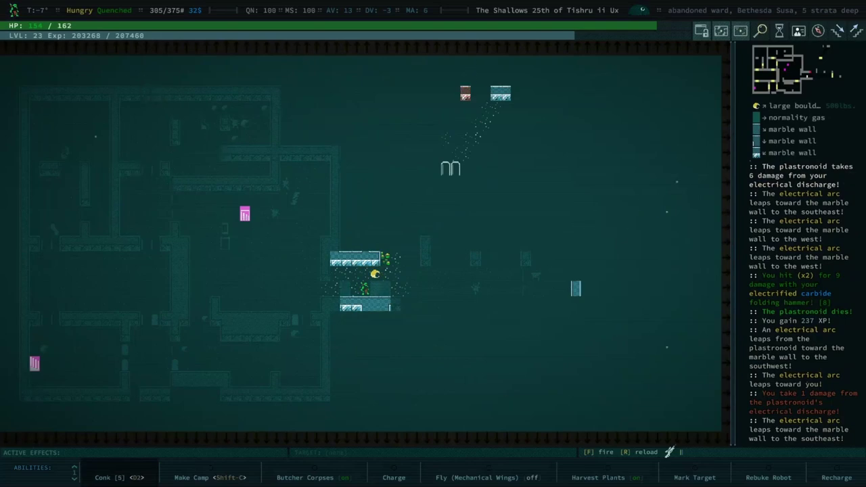
Step: Walk north into the next room and disassemble the bent metal sheet from the trash
key(Right)
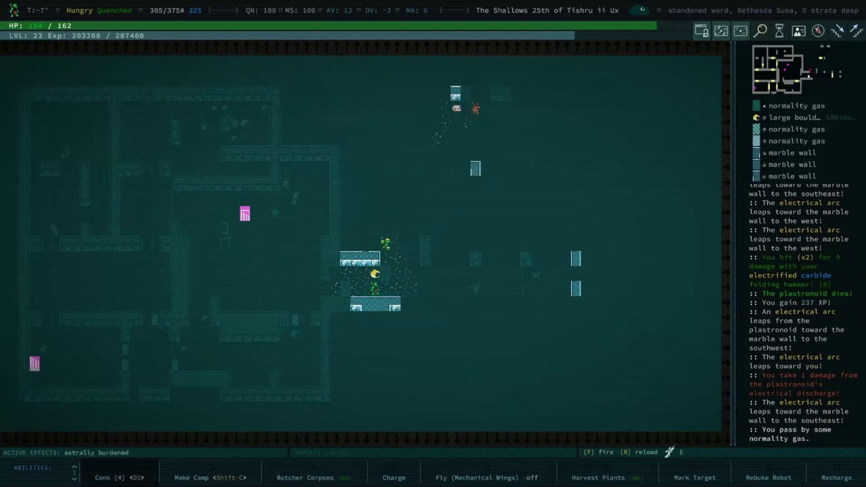
key(Up)
key(Up)
key(Up)
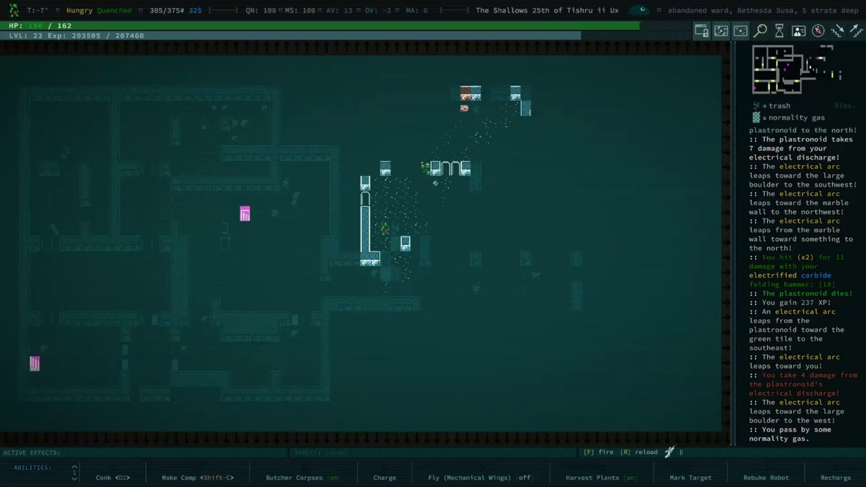
key(Up)
key(Right)
key(KP_9)
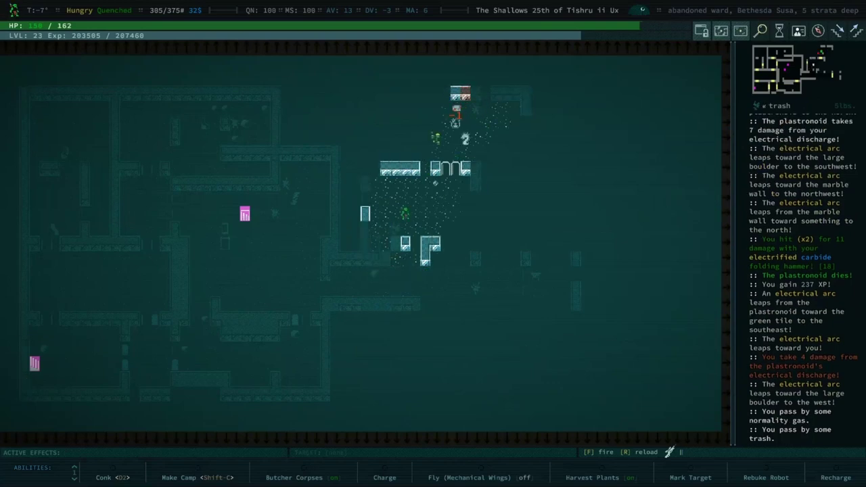
key(Left)
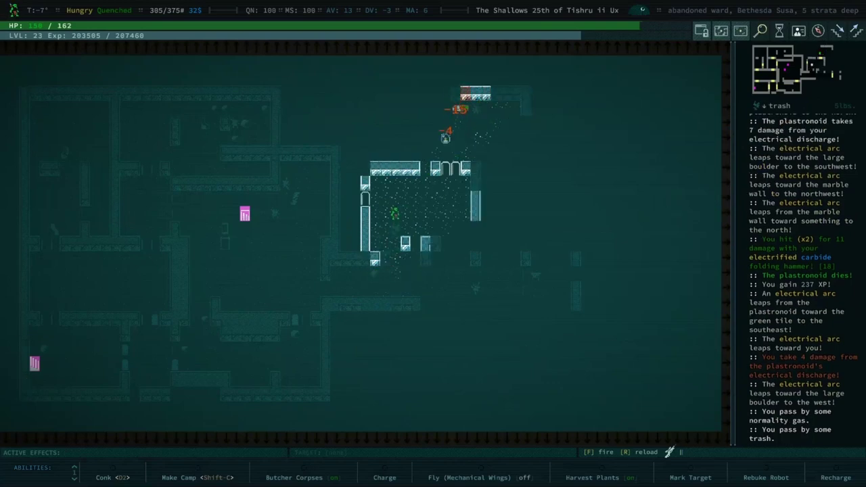
key(period)
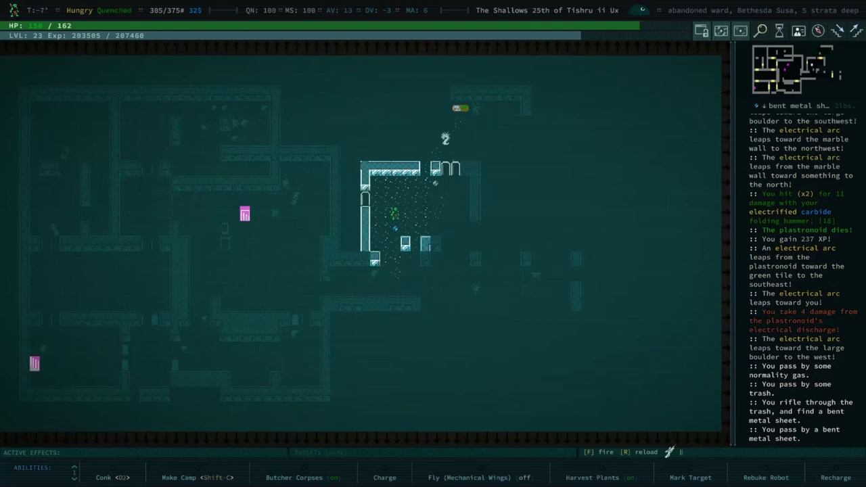
key(period)
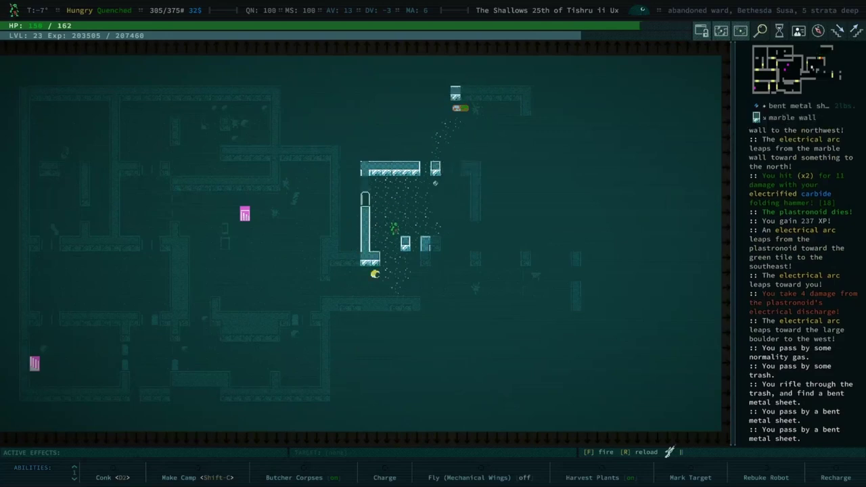
key(period)
Step: Kill the plastronoid to the northeast for 237 XP, then head back south
key(Right)
key(Right)
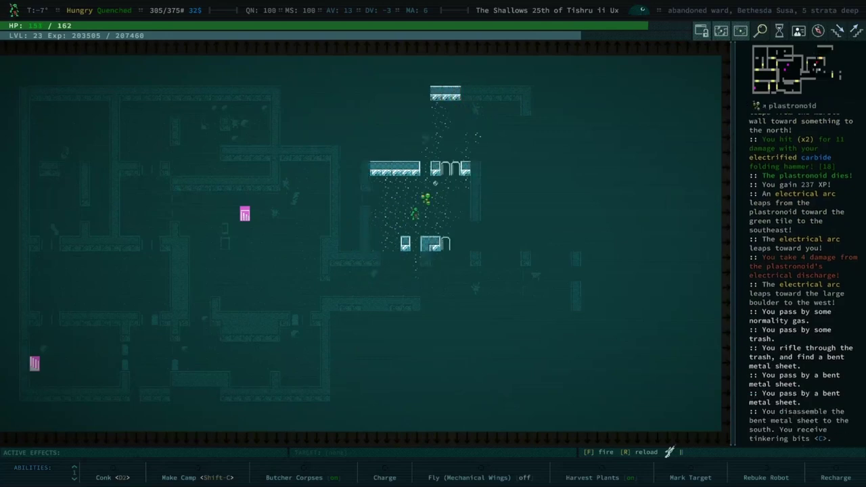
key(Page_Up)
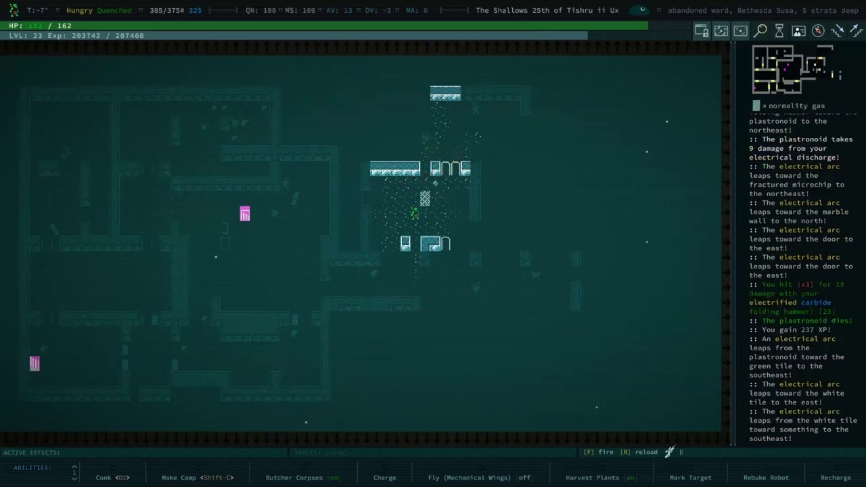
key(Up)
key(Up)
key(Up)
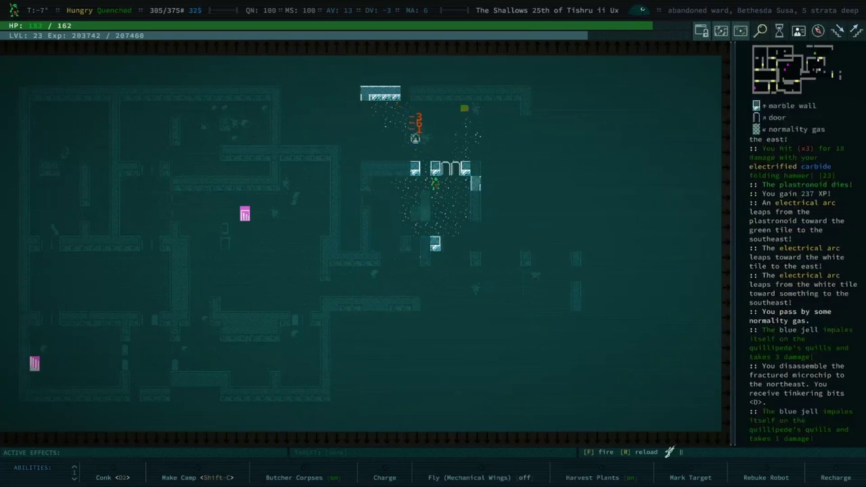
key(Up)
key(KP_1)
key(KP_1)
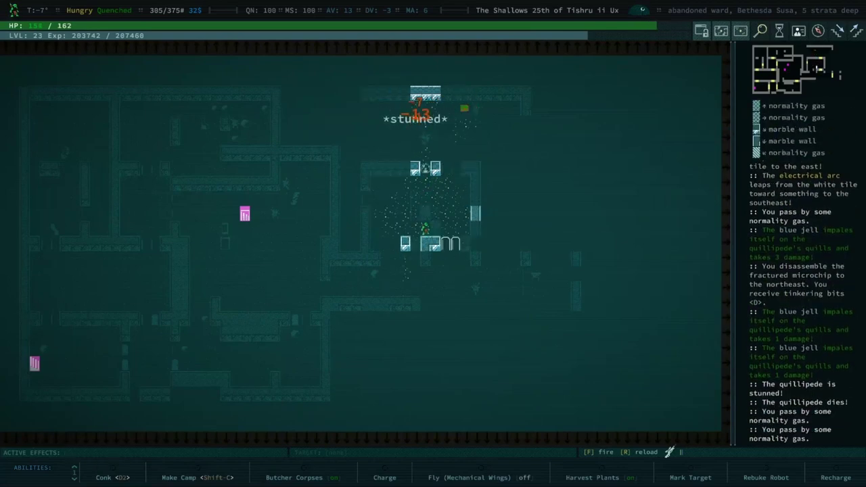
key(Down)
key(Down)
key(Down)
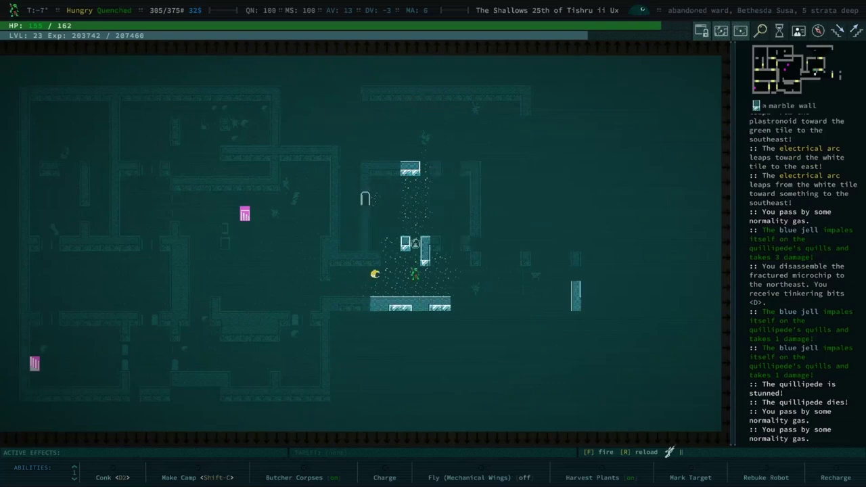
Step: Attempt Conk, then shoot the blue jell with the rifle and reload
key(2)
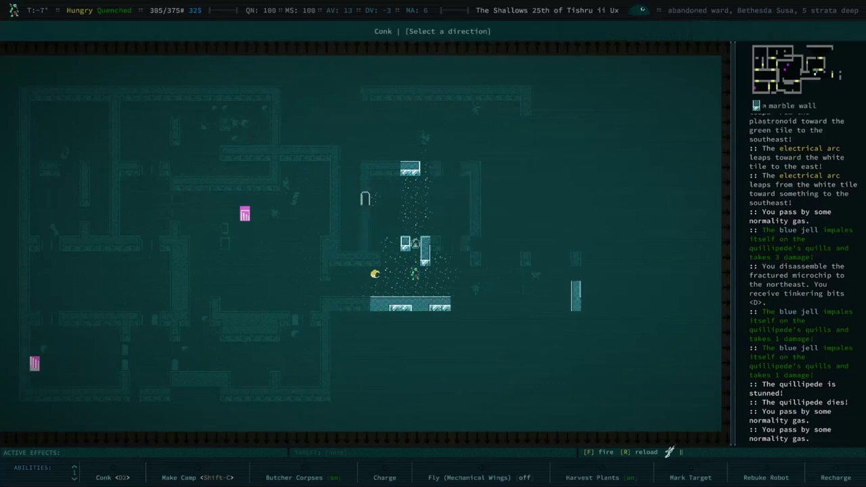
key(Down)
key(space)
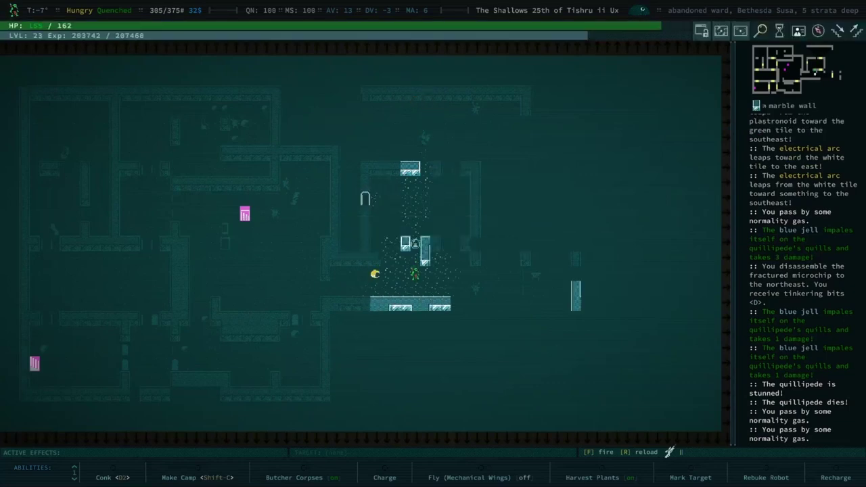
key(f)
key(space)
key(f)
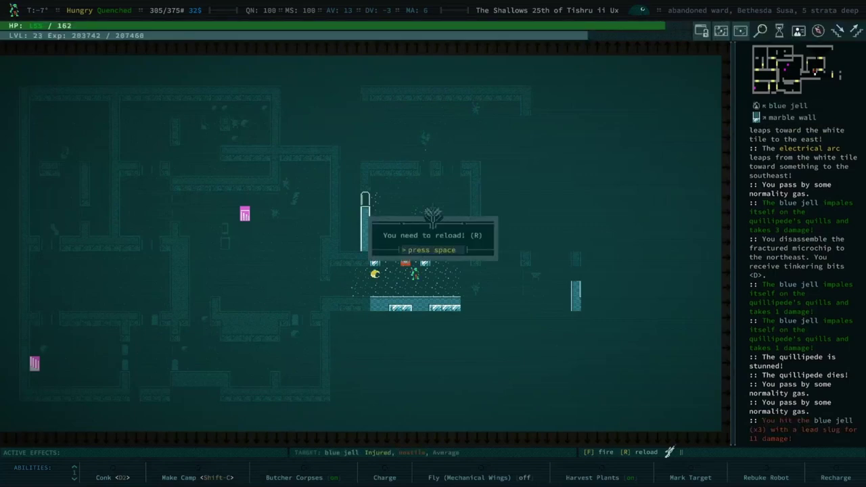
key(space)
key(r)
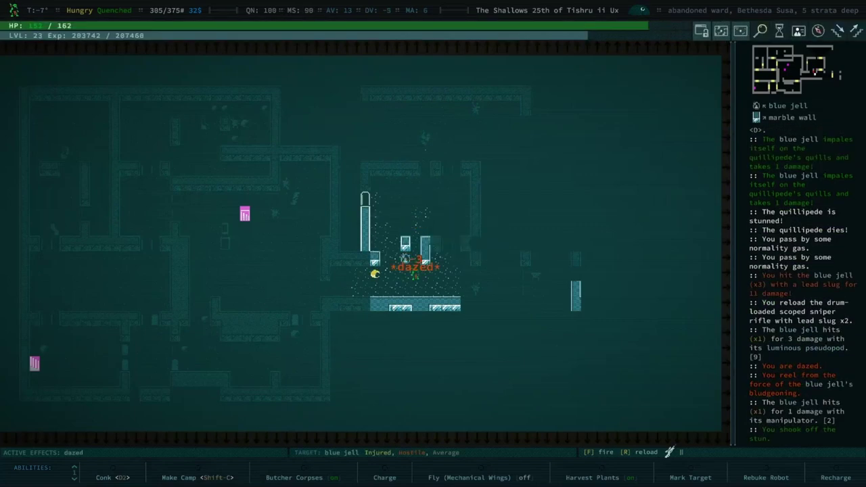
Step: Hammer the blue jell dead for 225 XP, then rest in the pool to 162 HP
key(Home)
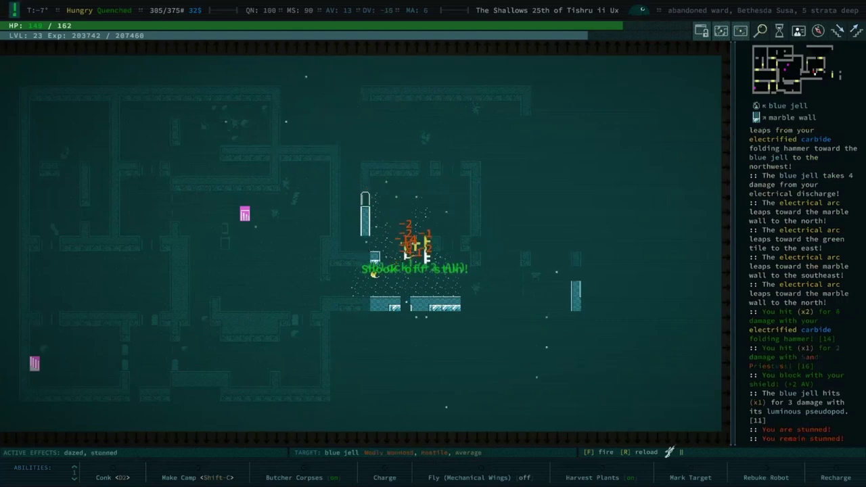
key(Home)
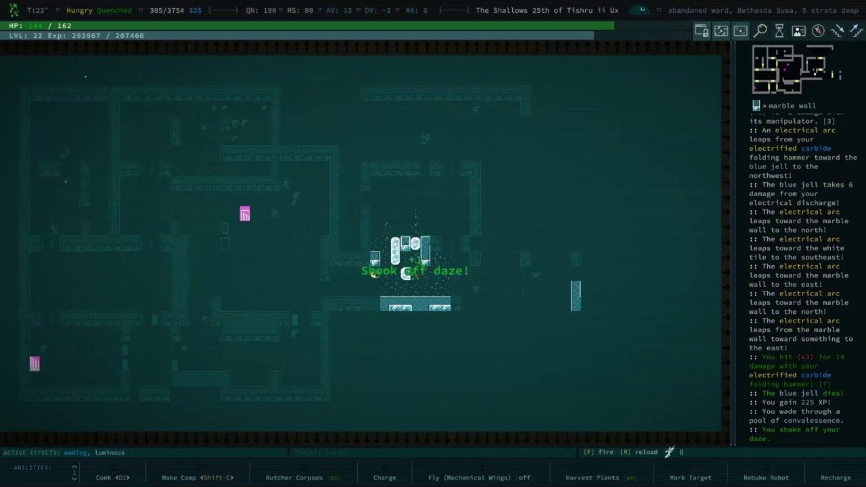
key(Home)
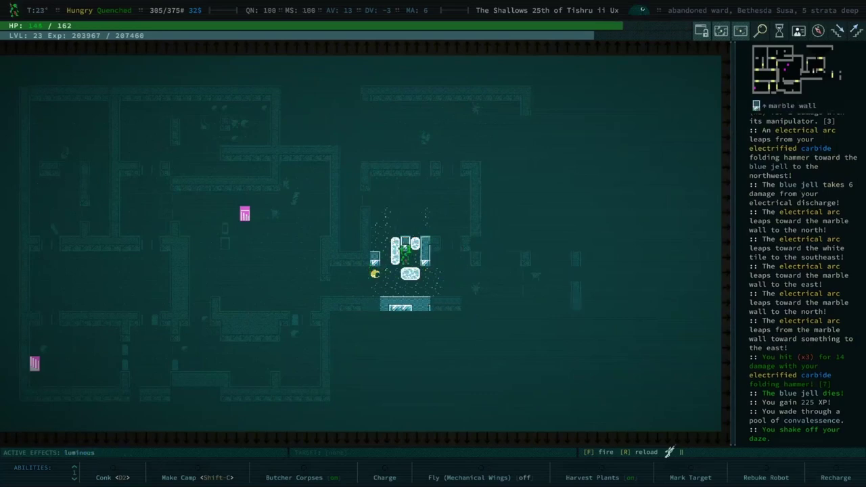
key(Home)
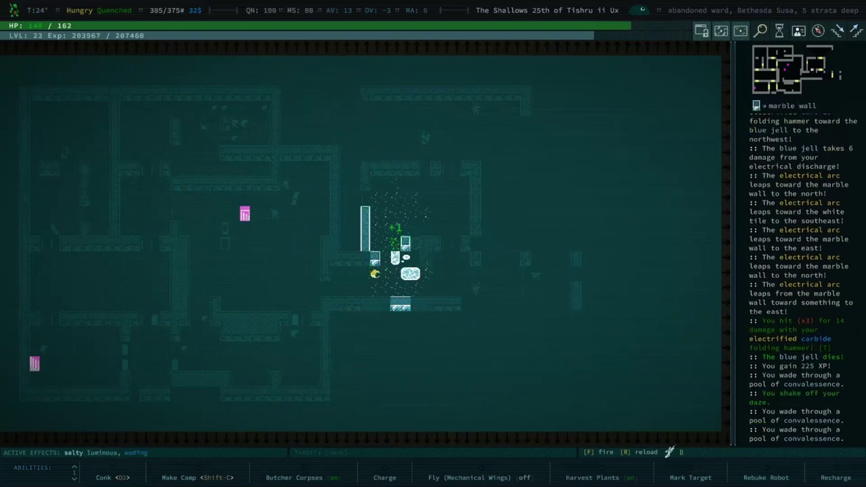
key(shift+z)
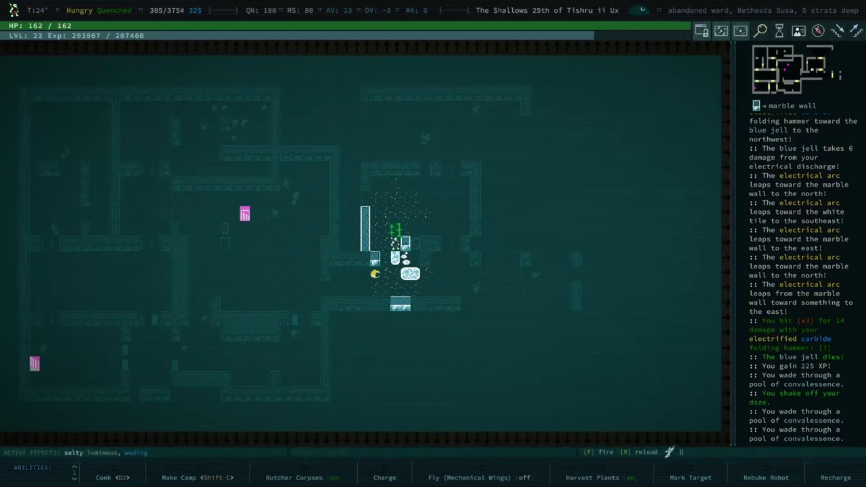
key(Up)
Step: Enter the northern room, collecting the weird artifact, copper nugget and shotgun shells
key(Right)
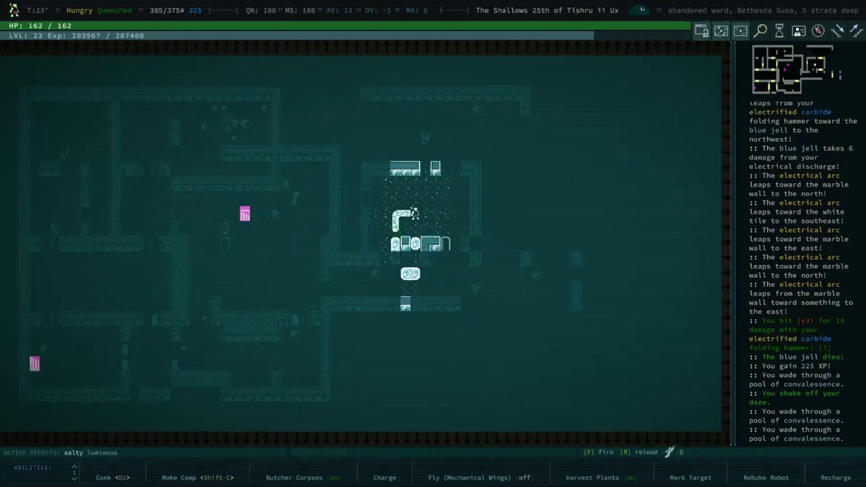
key(Right)
key(Right)
key(Right)
key(Up)
key(Up)
key(Up)
key(Up)
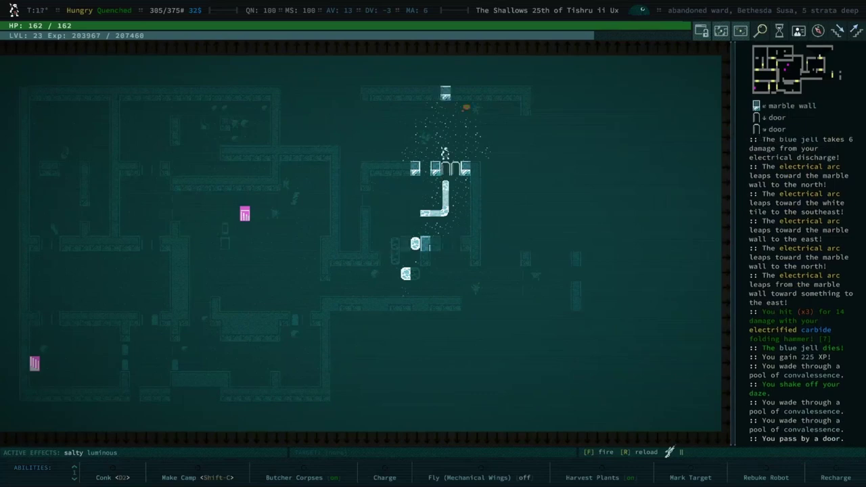
key(Up)
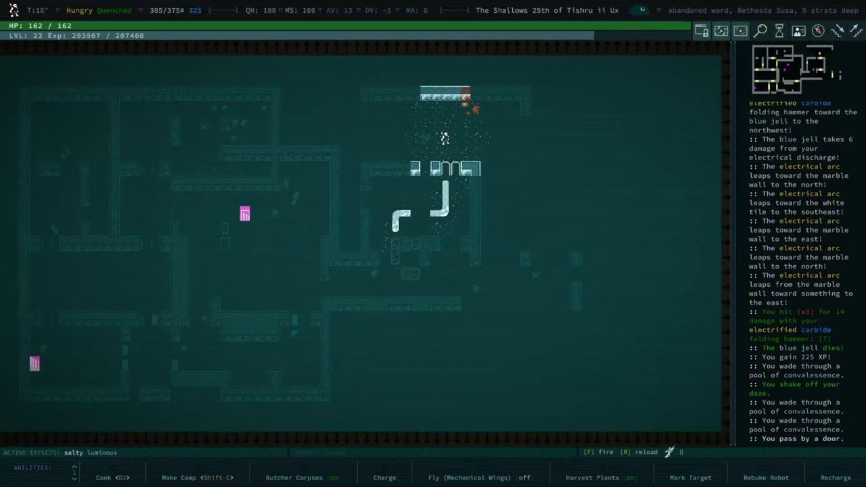
key(Right)
key(Right)
key(Right)
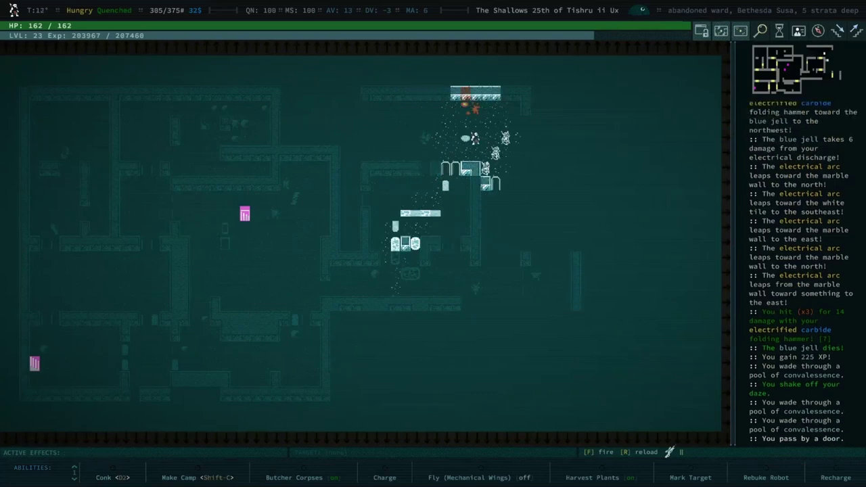
key(x)
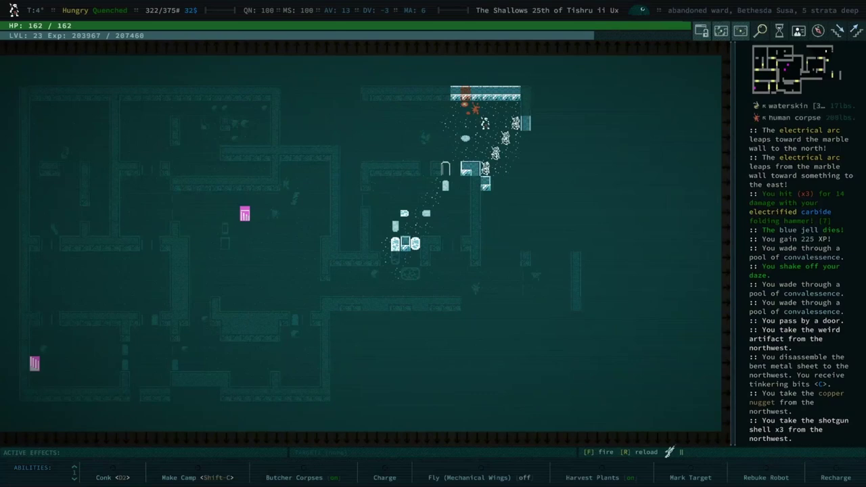
key(KP_7)
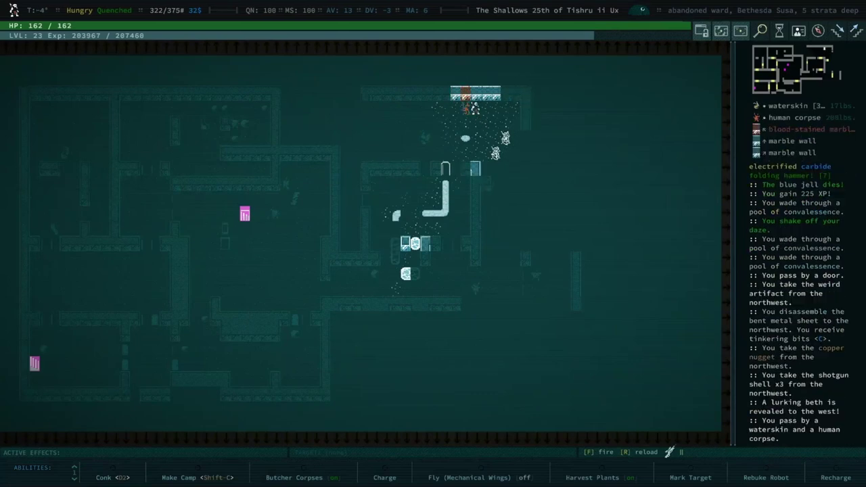
Step: Kill the two lurking beths to the west and northwest, then move west
key(KP_4)
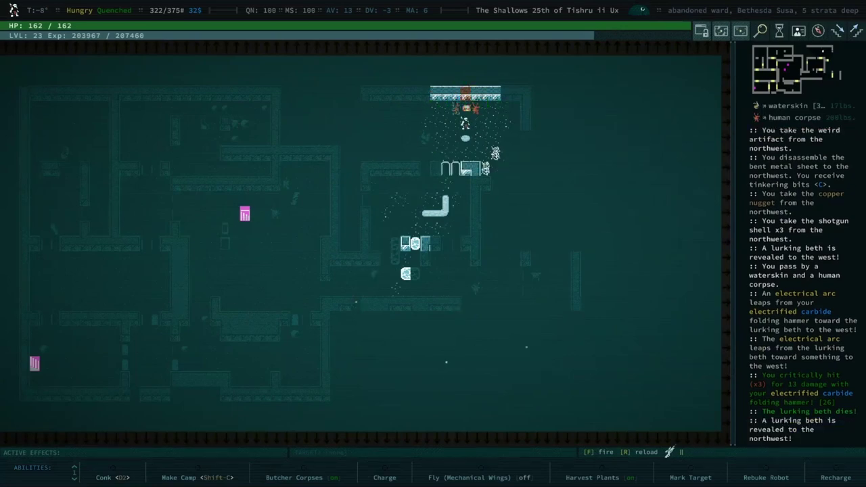
key(KP_7)
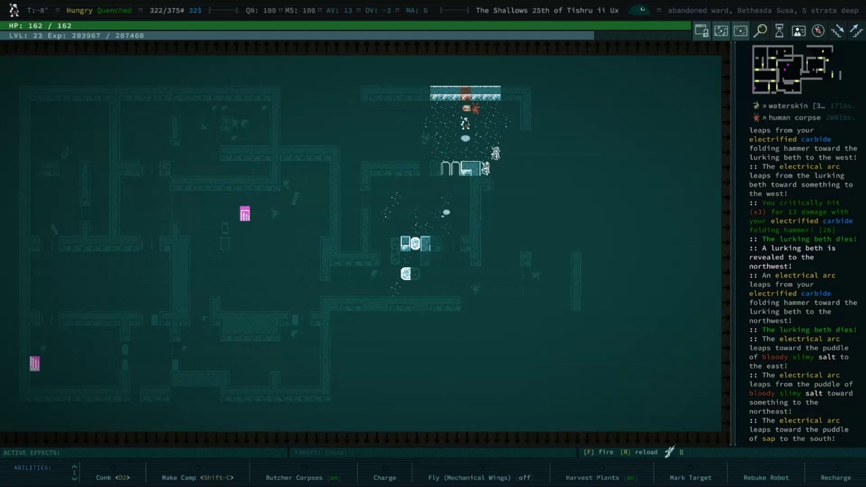
key(KP_4)
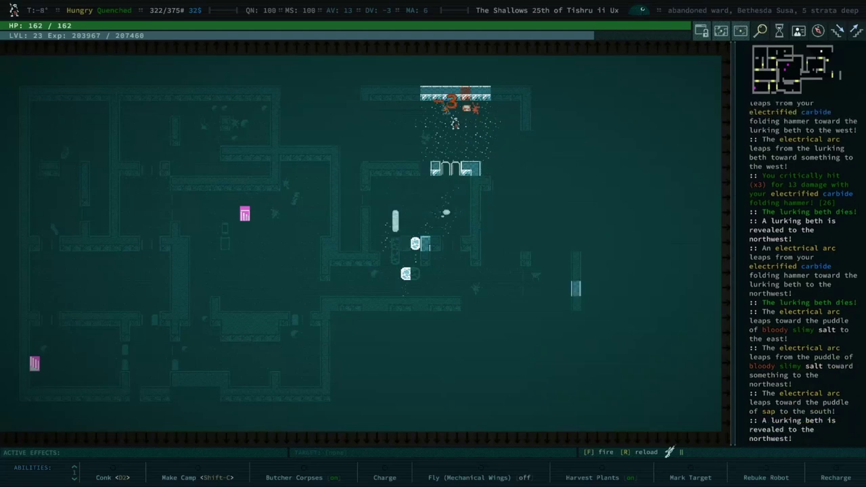
key(KP_7)
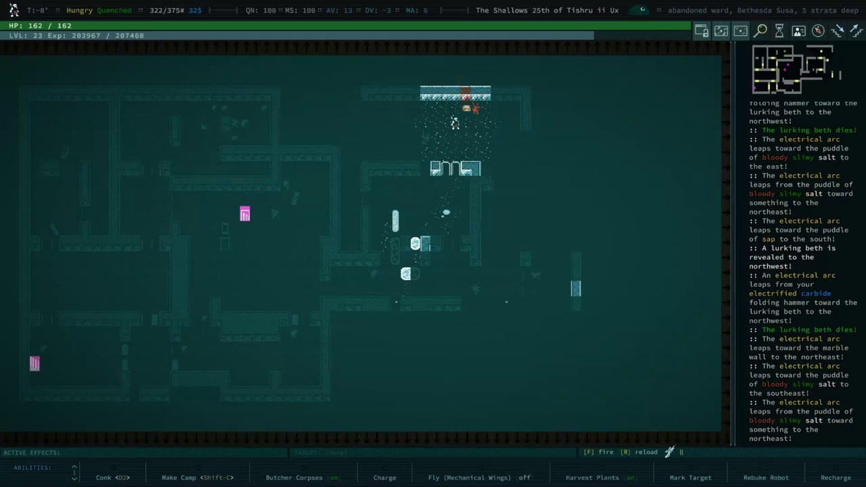
key(KP_4)
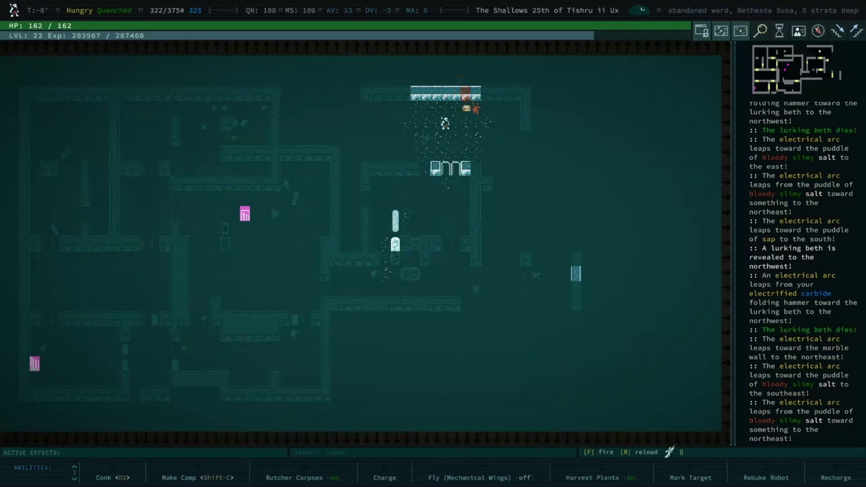
key(KP_4)
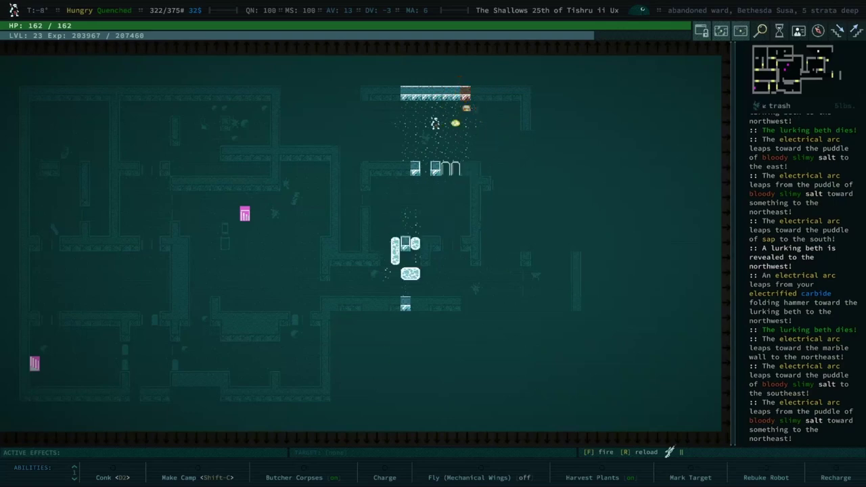
Step: Walk over the trash to the west, salvaging a burnt capacitor into tinkering bits
key(KP_4)
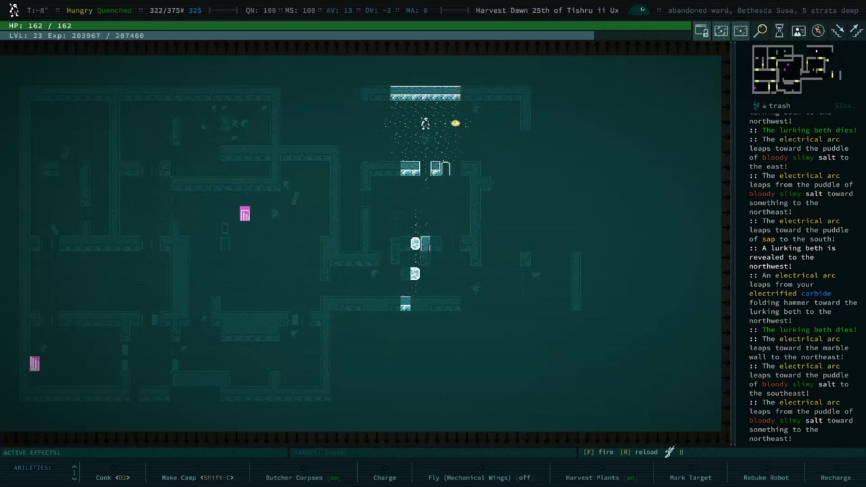
key(KP_4)
key(KP_4)
key(KP_4)
key(KP_4)
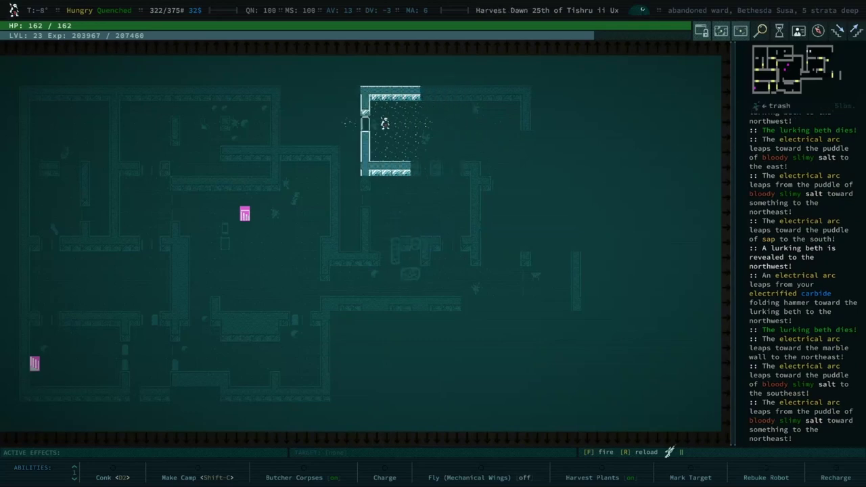
key(KP_4)
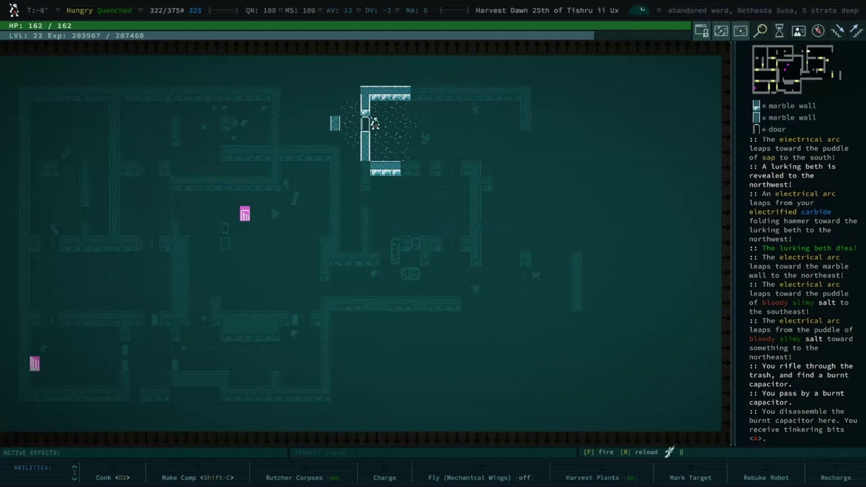
key(KP_3)
key(KP_6)
key(KP_6)
key(KP_6)
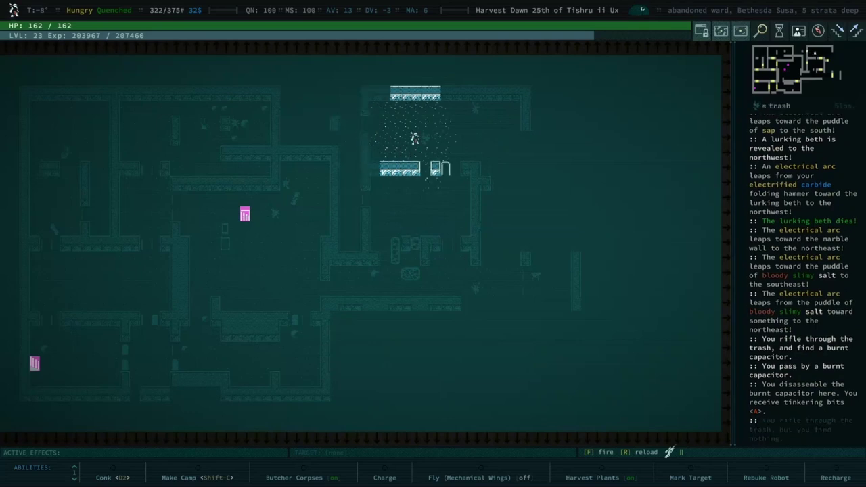
key(KP_6)
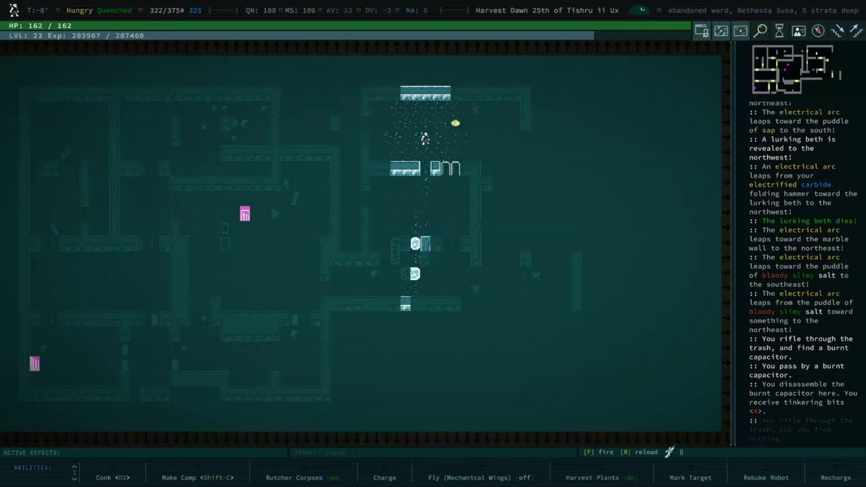
Step: Cross the room eastward and pass south through the door
key(KP_6)
key(KP_6)
key(KP_6)
key(KP_6)
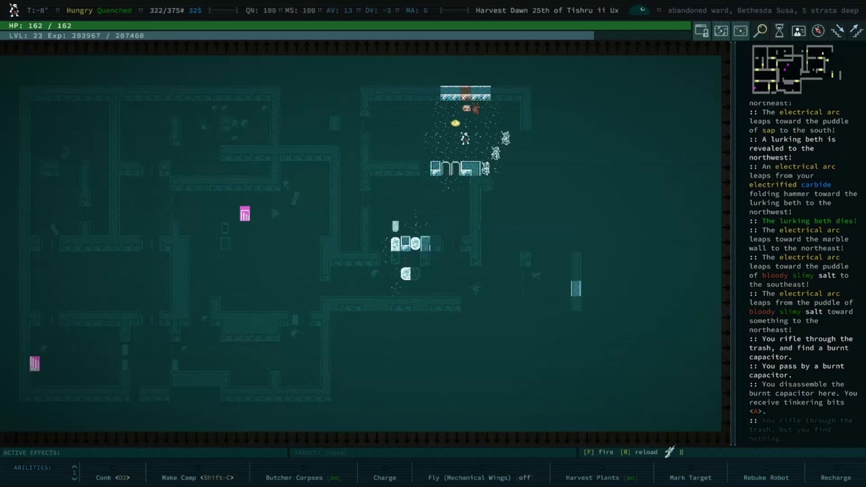
key(KP_6)
key(KP_6)
key(KP_6)
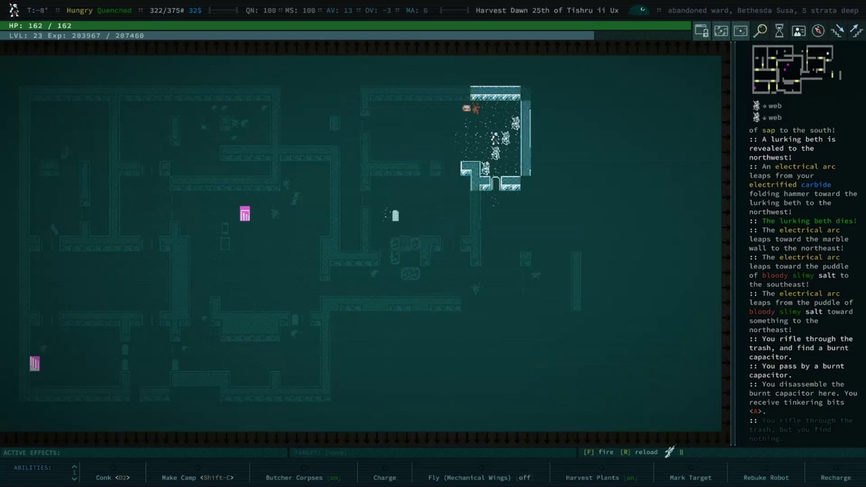
key(KP_6)
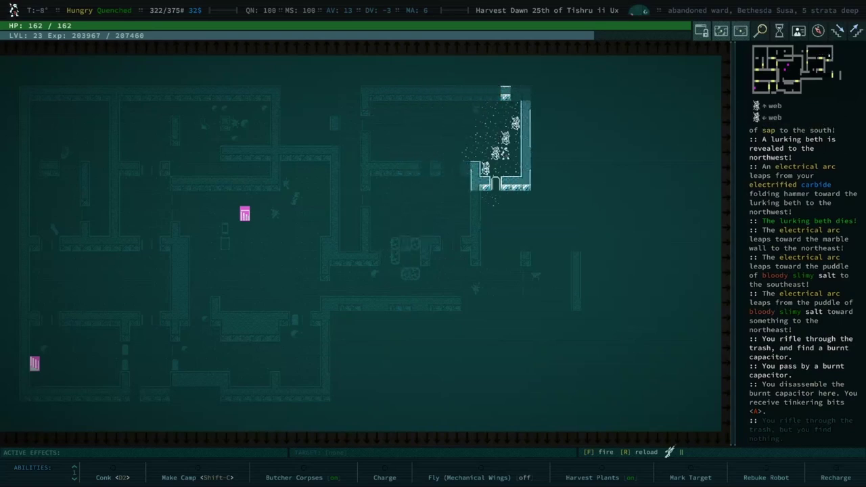
key(KP_3)
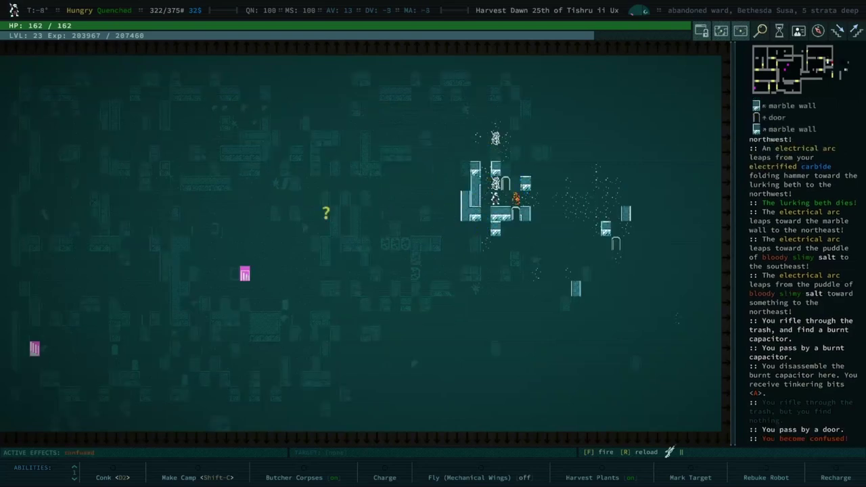
Step: Conk the Duhcaluher for 14 damage, then fight it with the shield until the confusion ends
key(2)
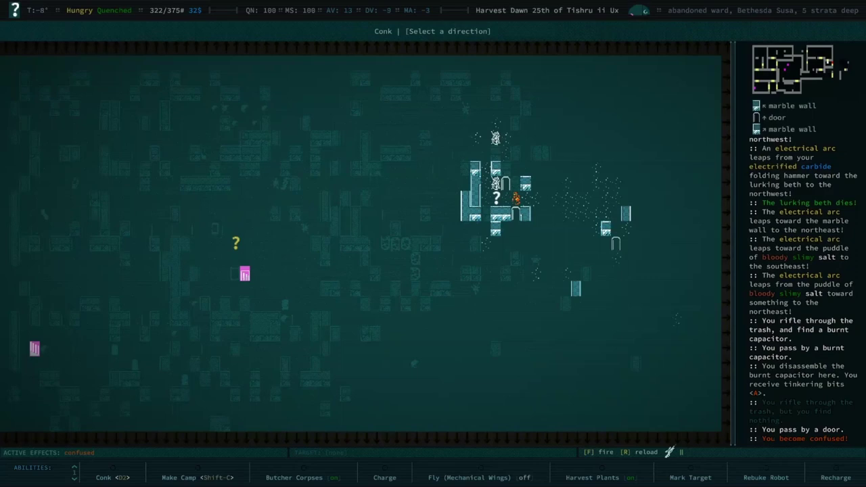
key(Up)
key(space)
key(Up)
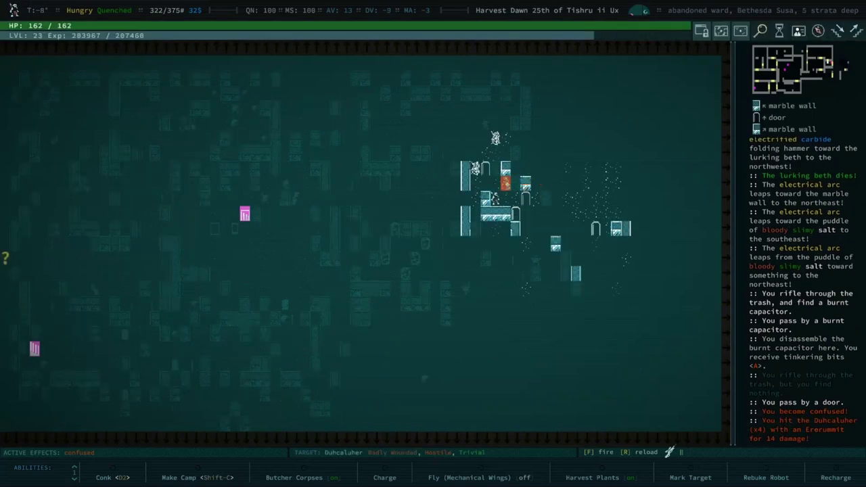
key(Right)
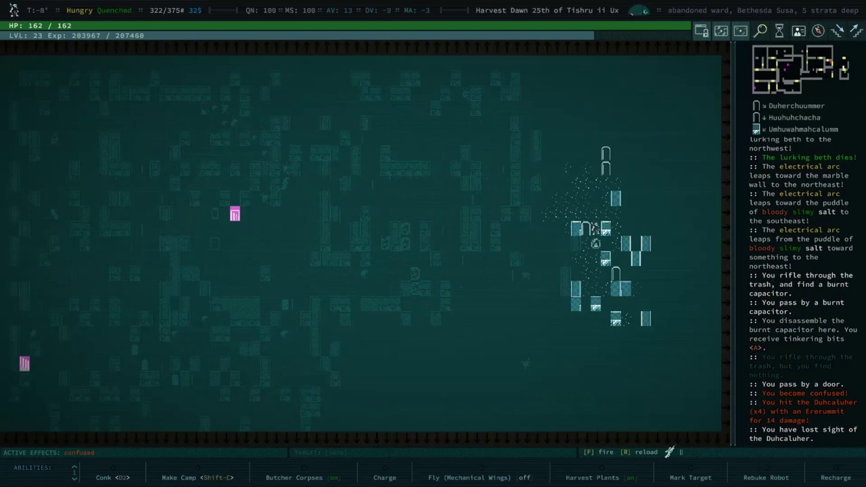
key(Right)
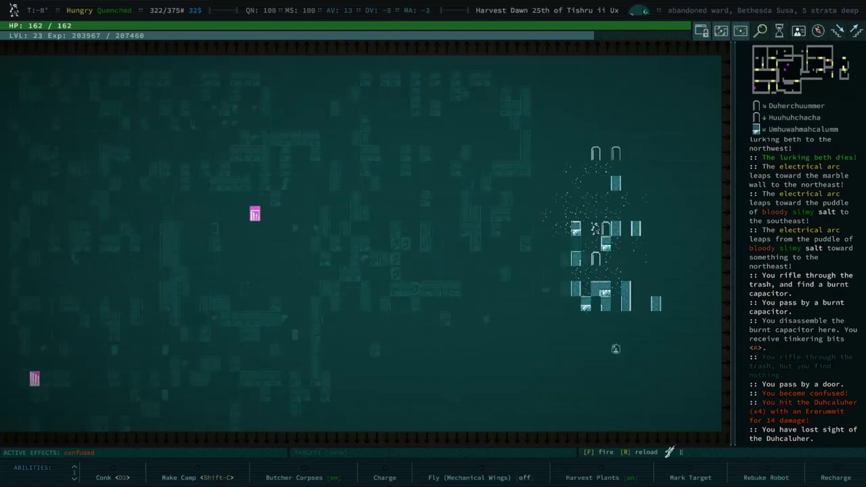
key(Up)
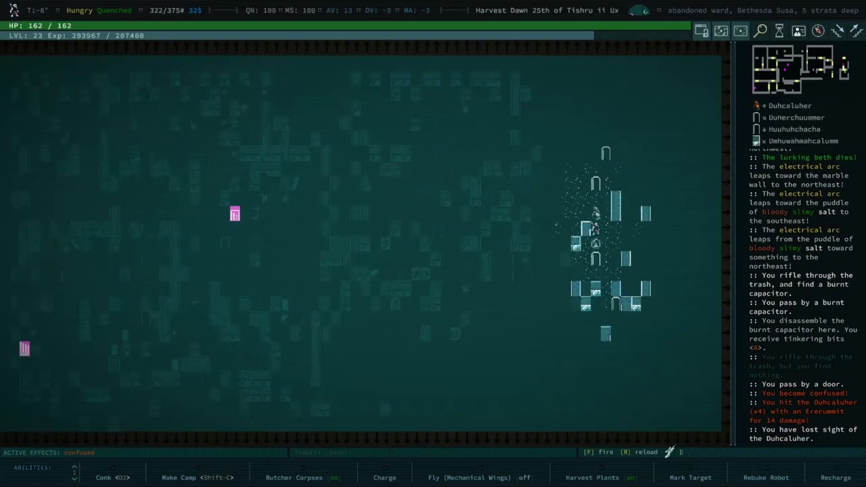
key(Up)
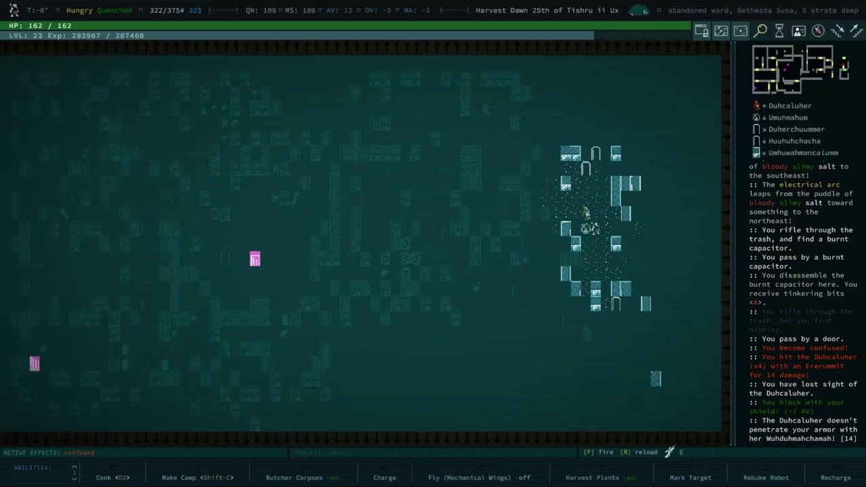
key(Up)
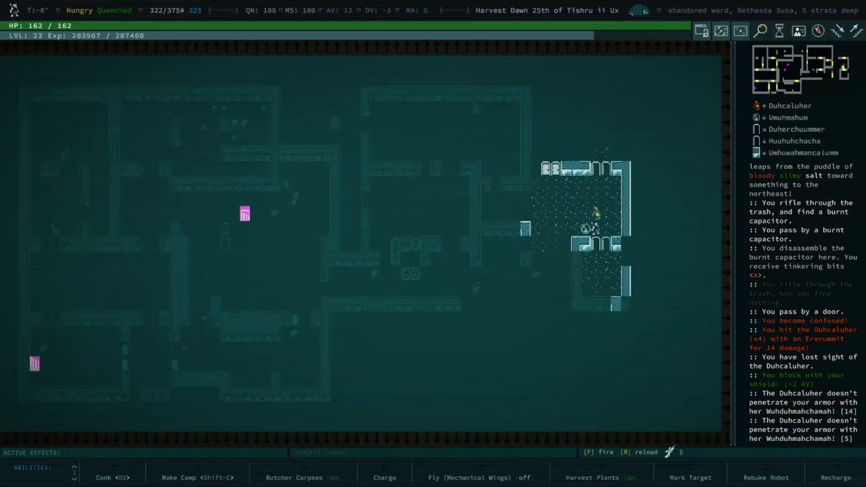
Step: Strike the disciple to the north, then hammer the blue jell southwest and finish it with Conk
key(Up)
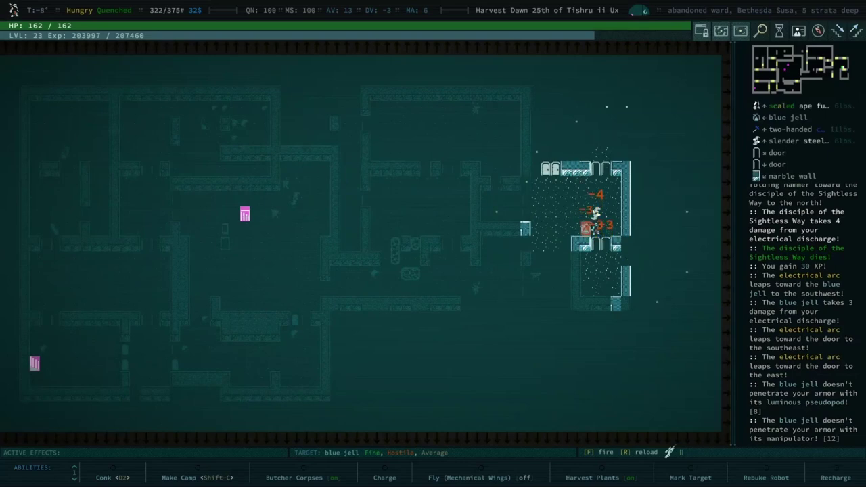
key(KP_1)
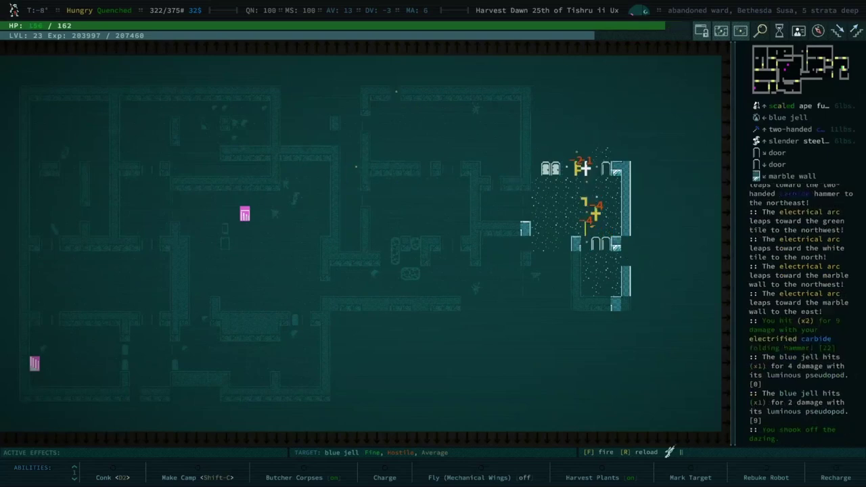
key(KP_1)
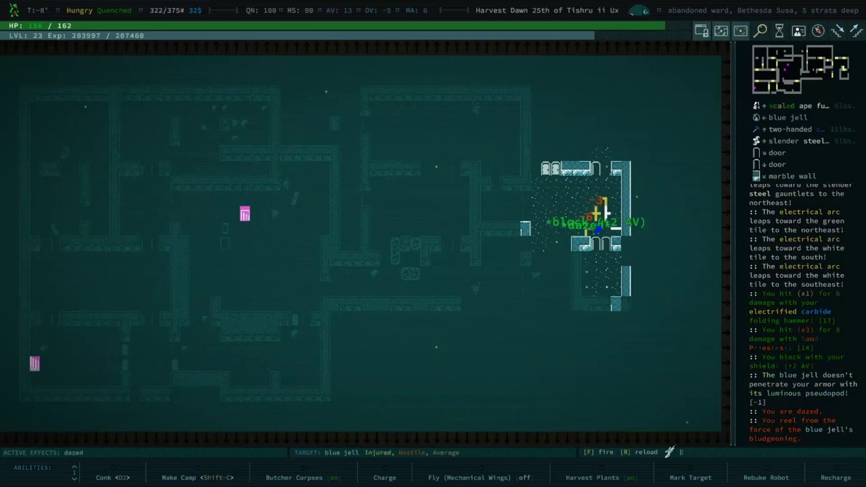
key(KP_1)
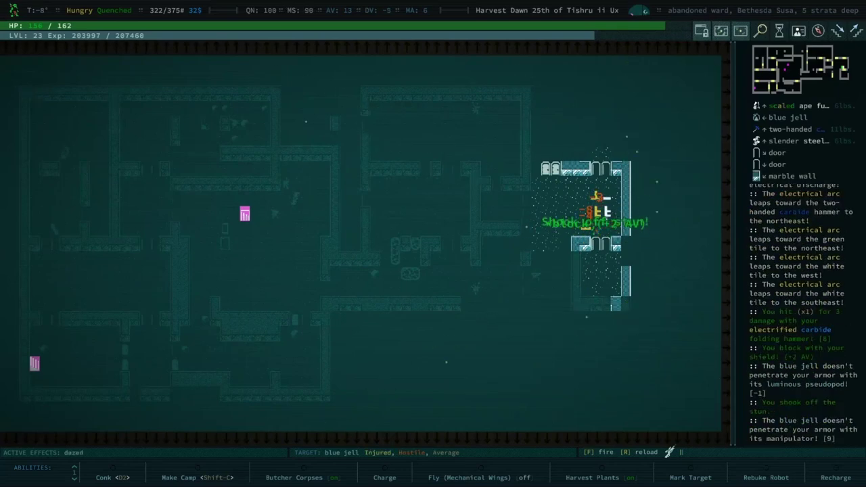
key(KP_1)
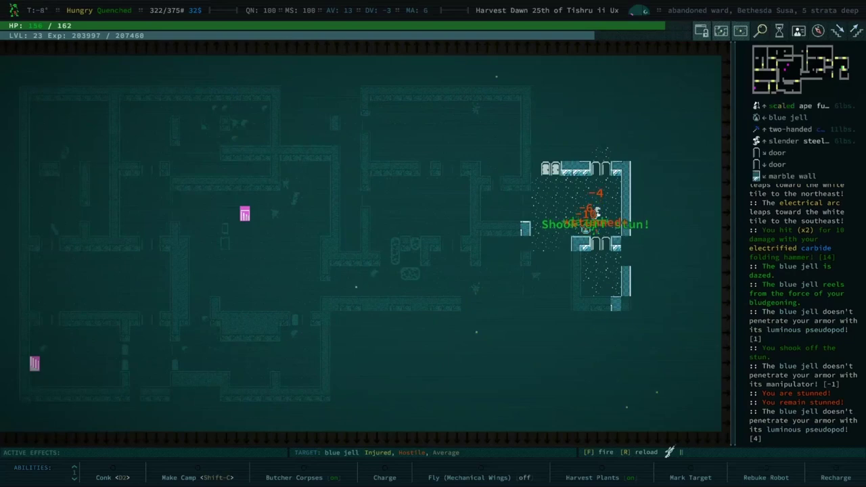
key(KP_1)
key(space)
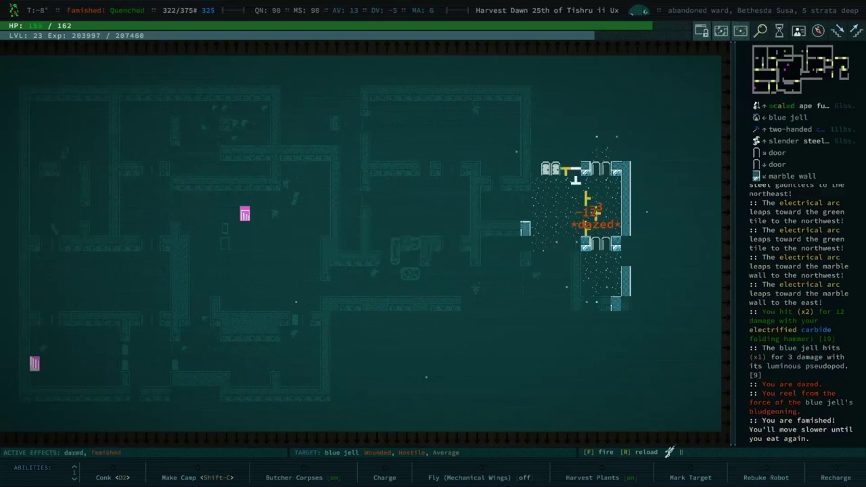
key(KP_1)
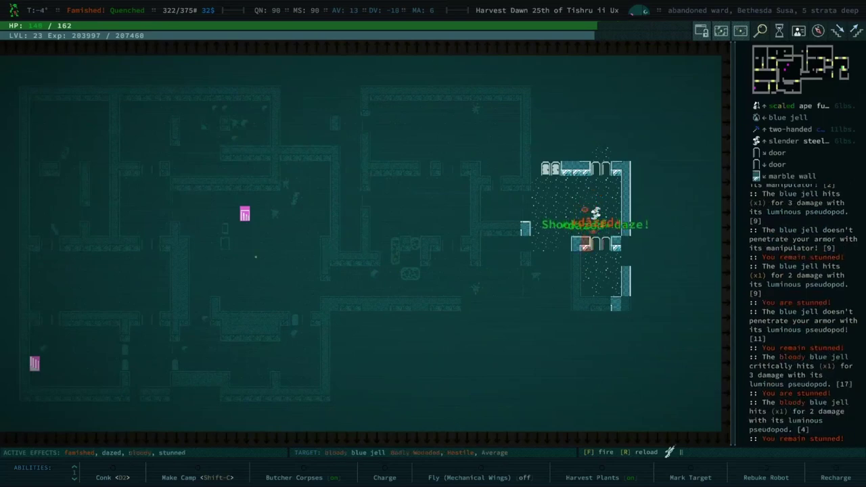
key(2)
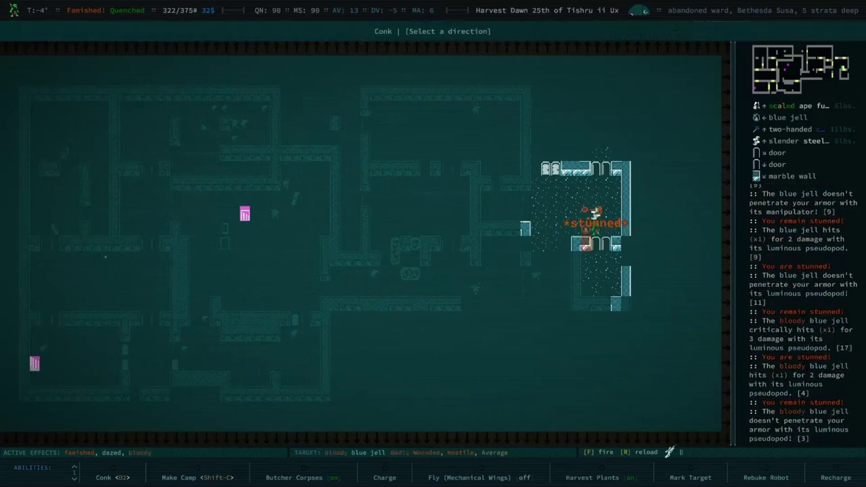
key(KP_4)
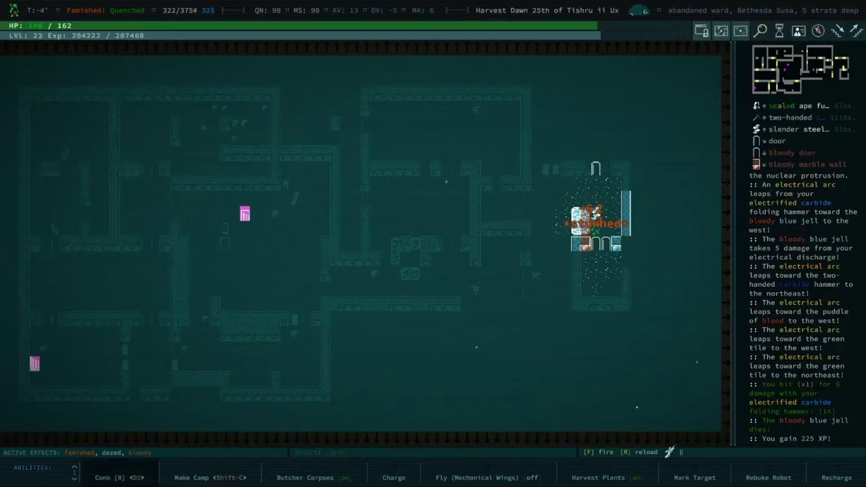
Step: From the ground pile, take the scaled ape fur cloak, leaving the gauntlets and hammer
key(KP_9)
key(g)
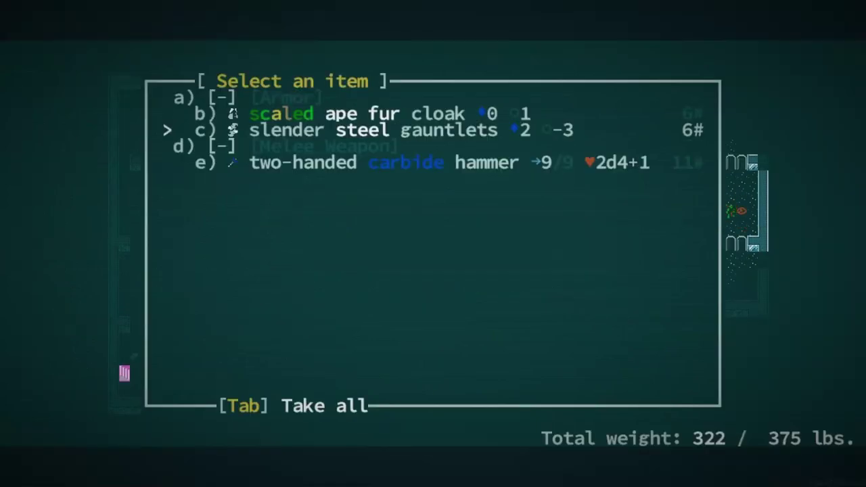
key(Up)
key(Return)
key(g)
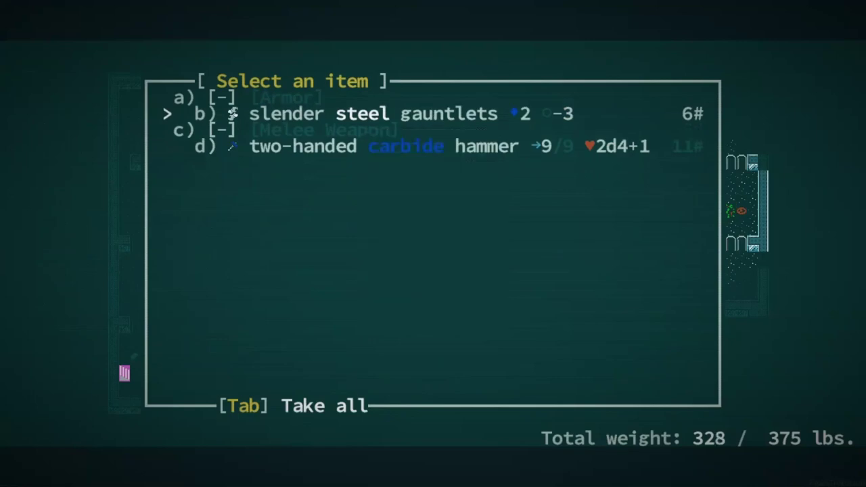
key(Down)
key(Down)
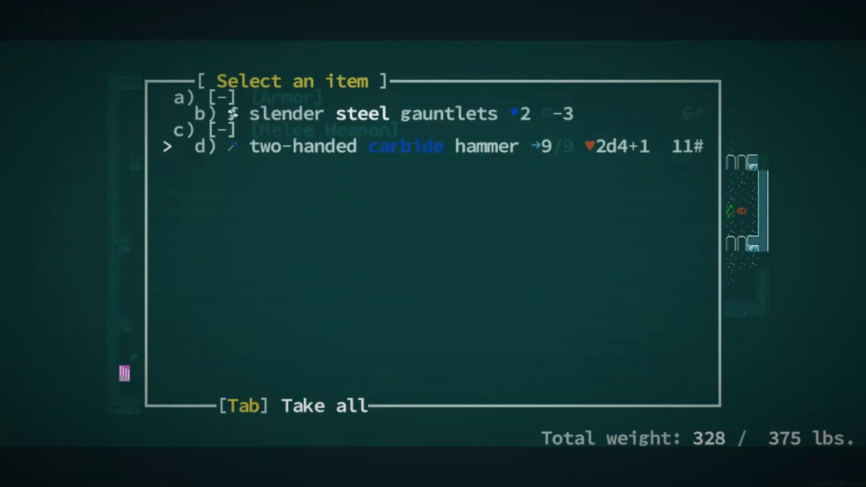
key(Escape)
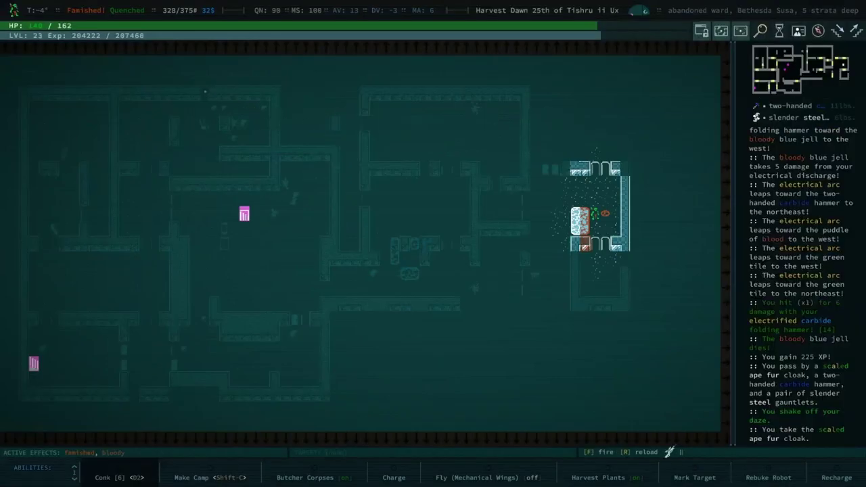
Step: Step north and west, then try making camp but get blocked by nearby hostiles
key(Up)
key(Left)
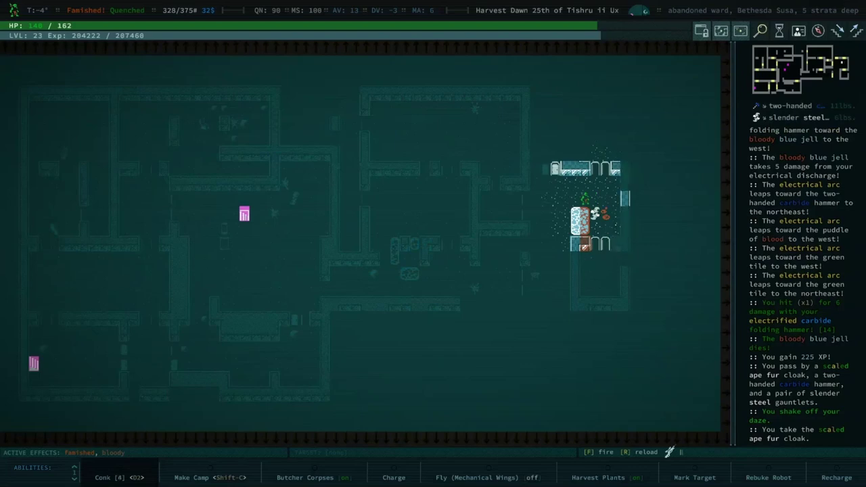
key(shift+c)
key(Escape)
Step: Go north past the door and Conk and hammer the cragmensch brainer for 500 XP
key(Up)
key(Up)
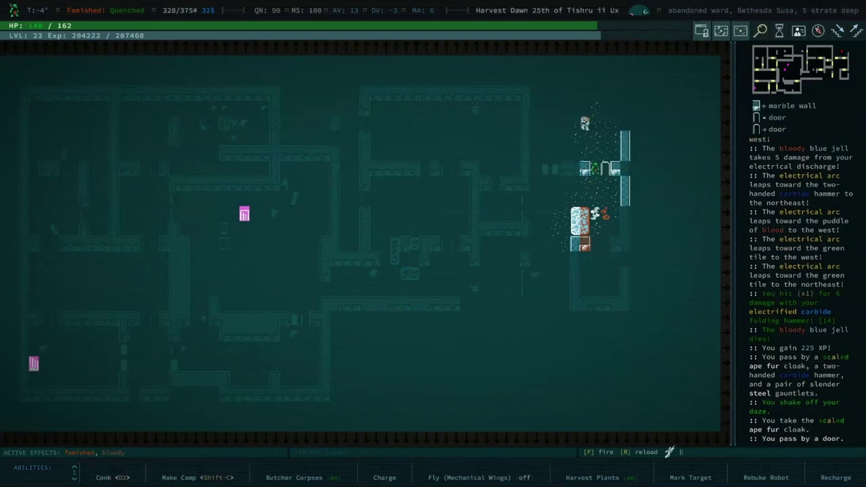
key(Up)
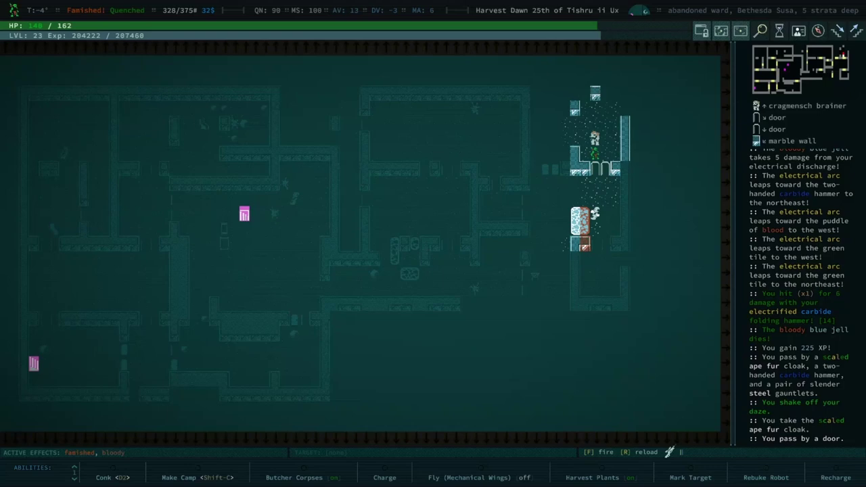
key(2)
key(Up)
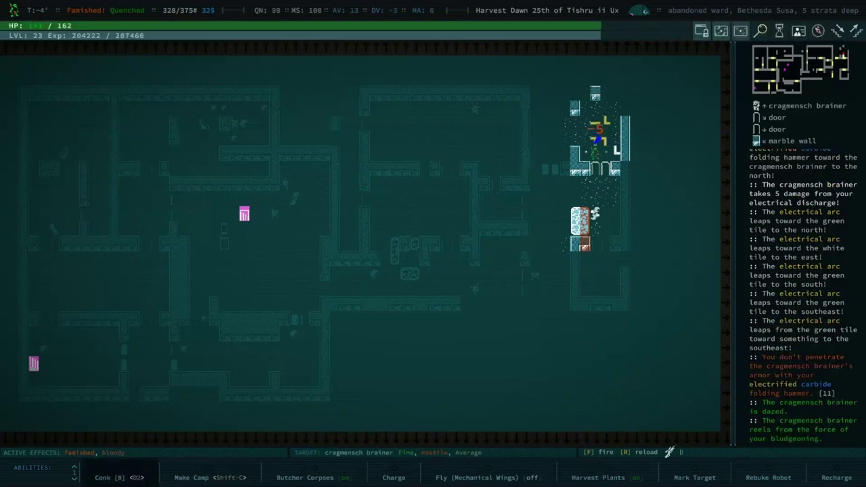
key(Up)
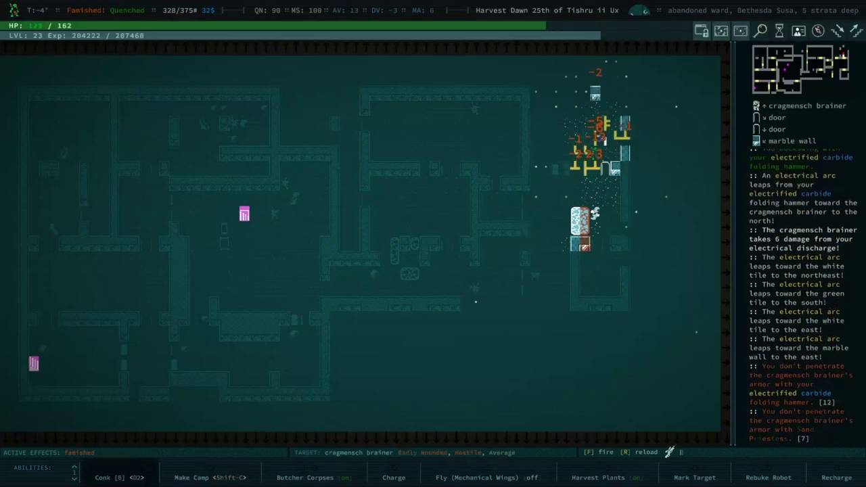
key(Up)
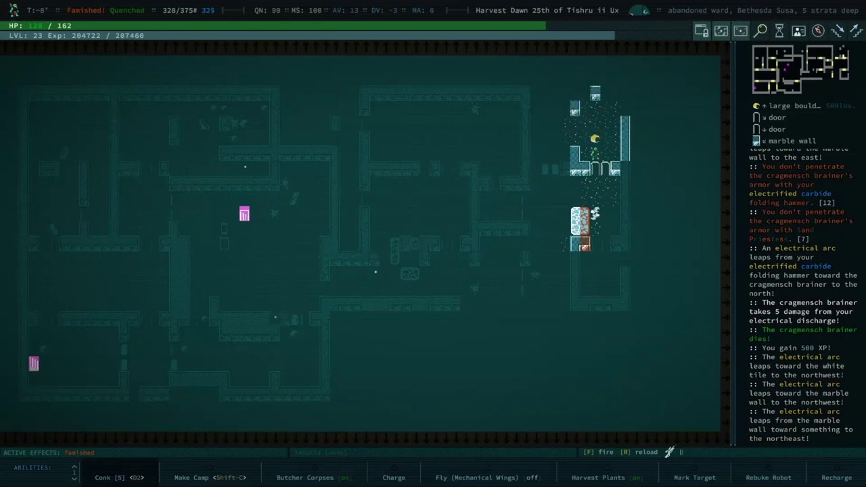
key(Up)
key(Up)
key(Up)
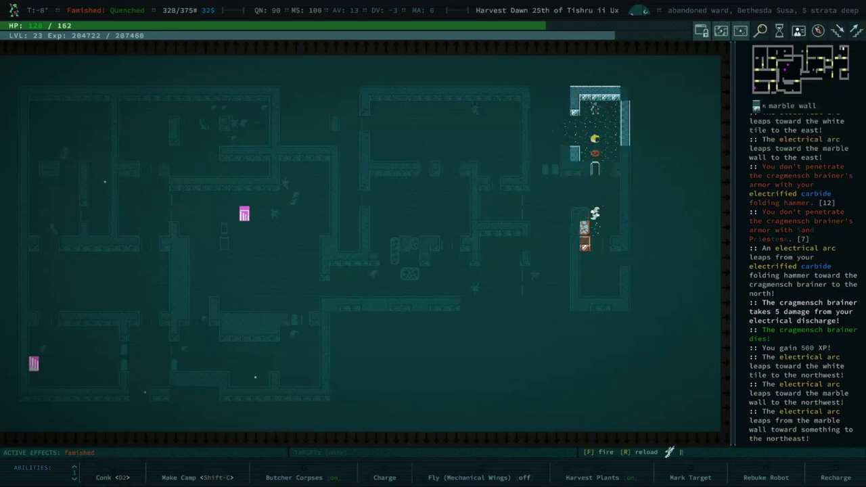
Step: Make camp to the east and browse Preserve exotic foods before returning to the campfire menu
key(shift+c)
key(Right)
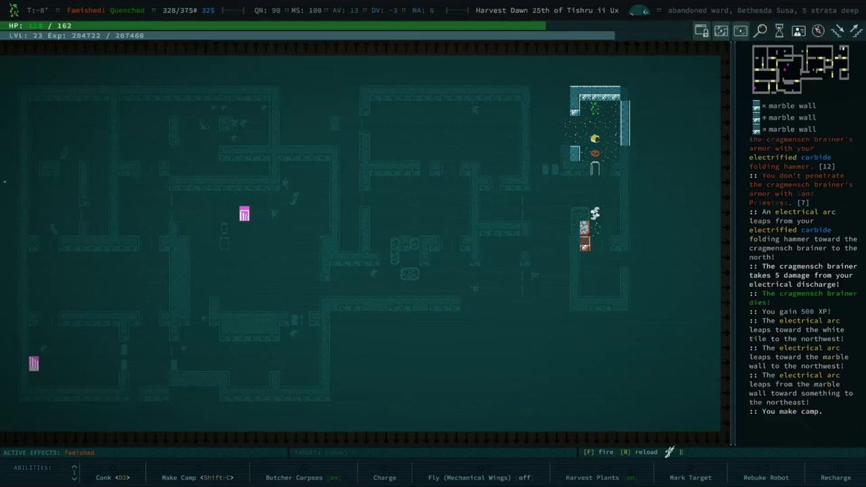
key(ctrl+Right)
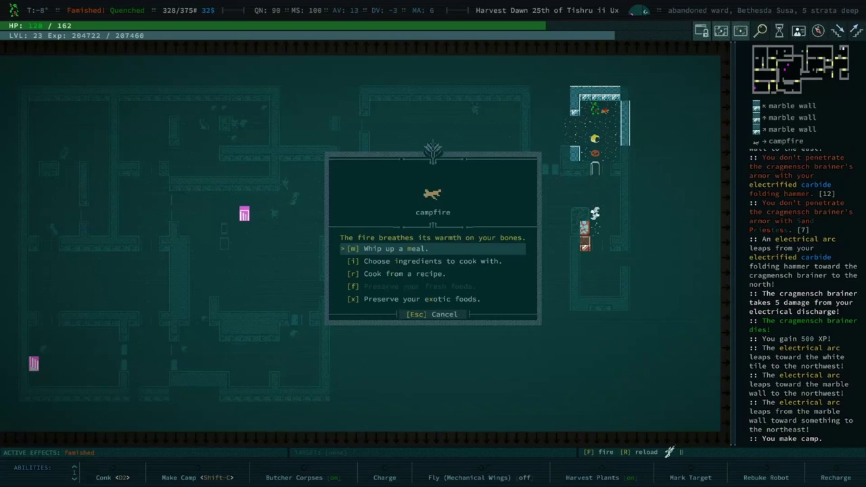
key(Down)
key(Down)
key(Down)
key(Down)
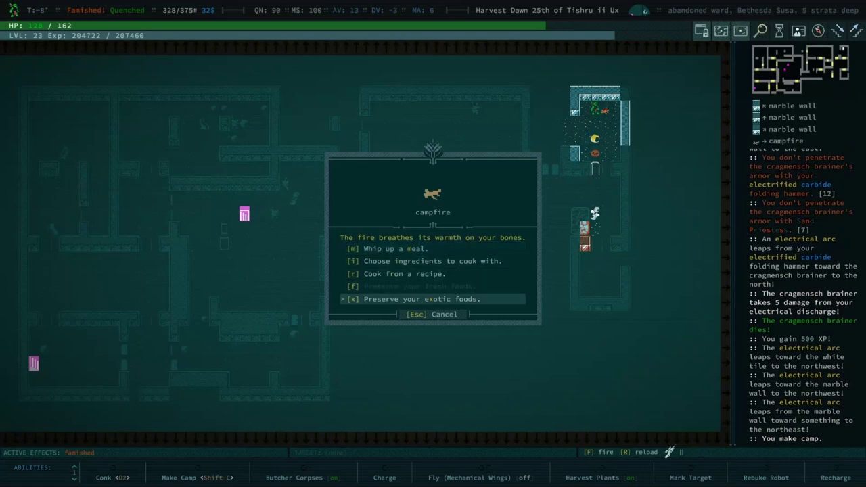
key(Return)
key(Down)
key(Down)
key(Down)
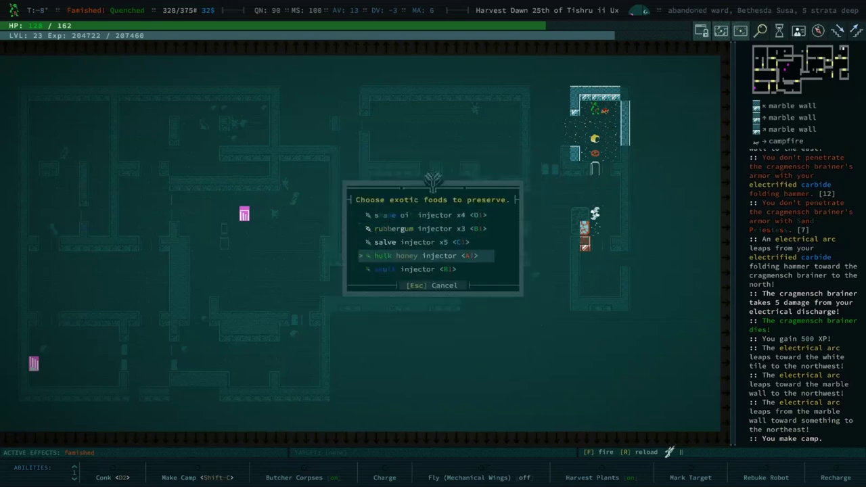
key(Down)
key(Down)
key(Down)
key(Escape)
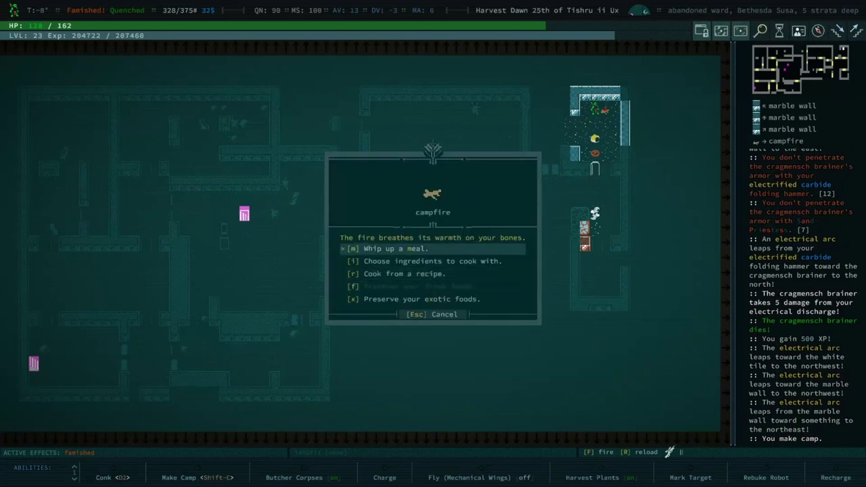
key(Down)
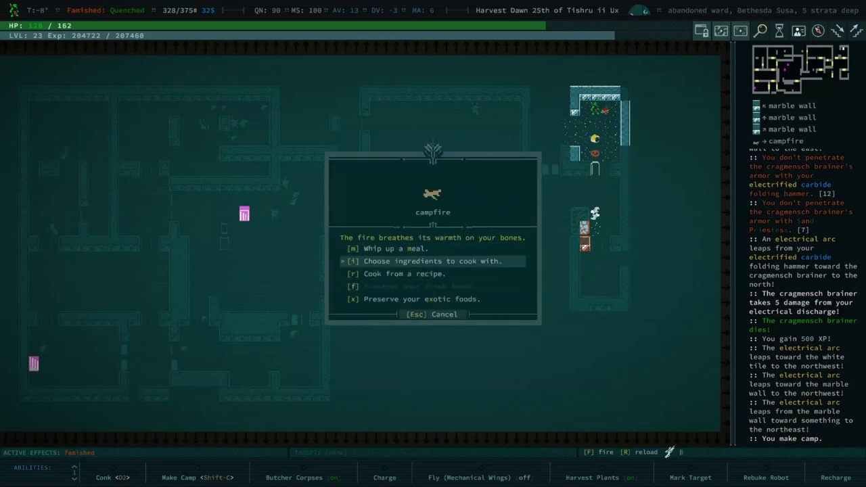
Step: Open the ingredient list and check a dram of convalescence
key(Return)
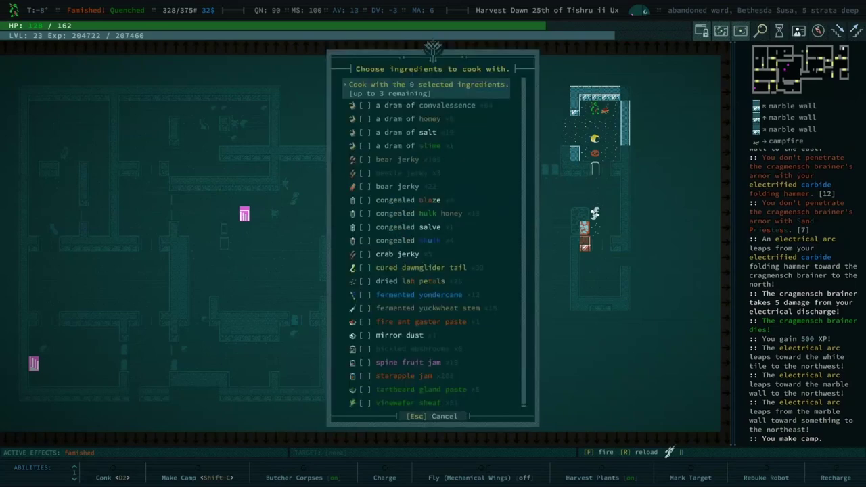
key(Down)
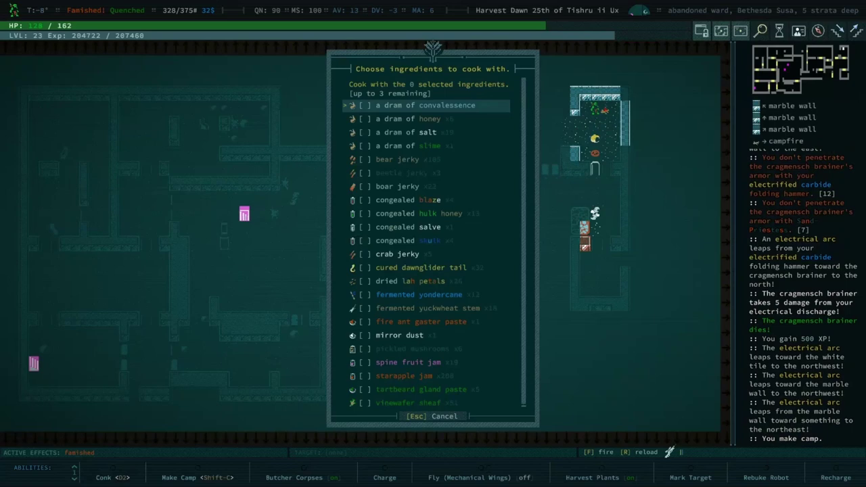
key(space)
Step: Browse down the ingredients past boar jerky and the congealed items to the jams
key(Down)
key(Down)
key(Down)
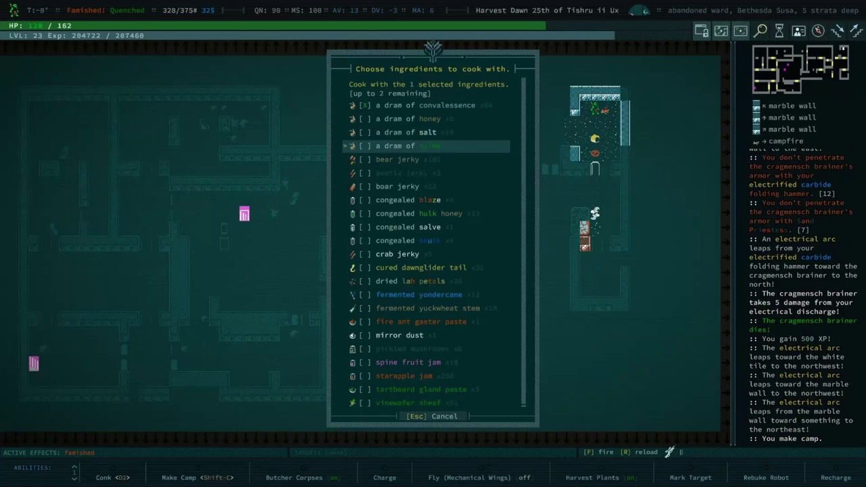
key(Down)
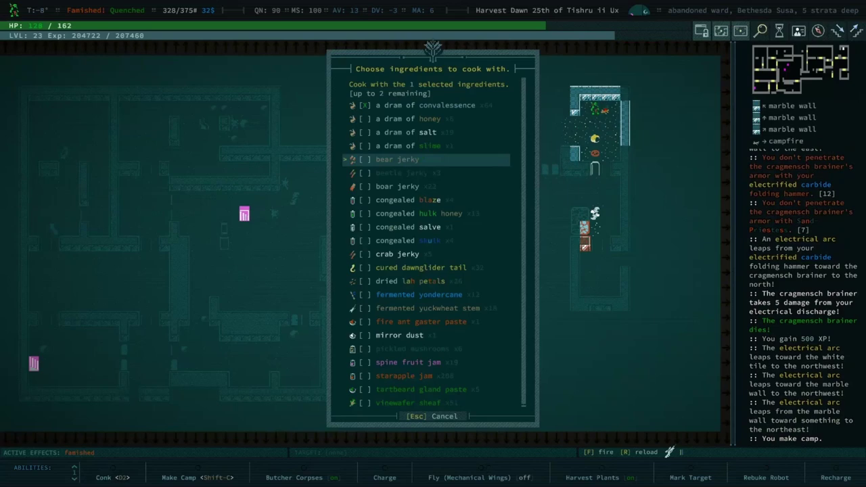
key(Down)
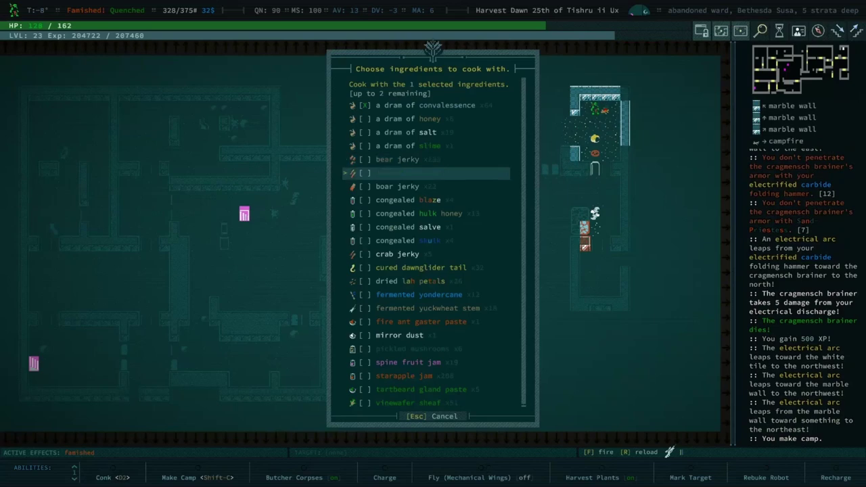
key(Down)
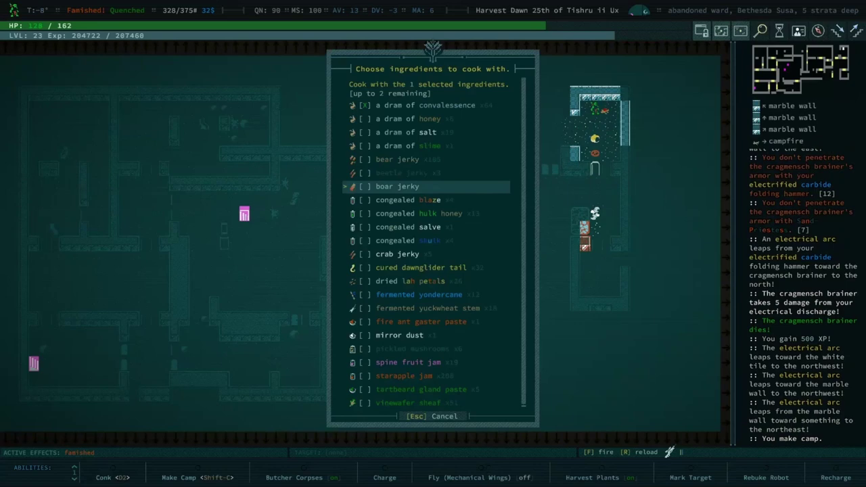
key(Down)
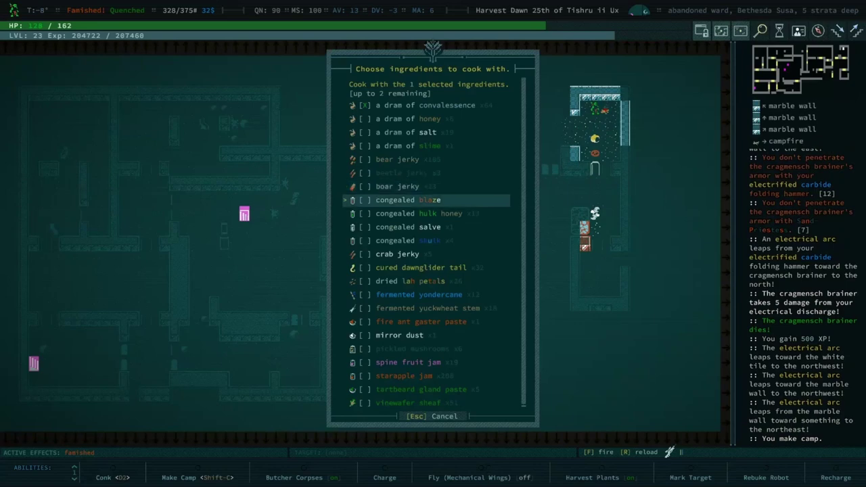
key(Down)
key(Down)
key(Down)
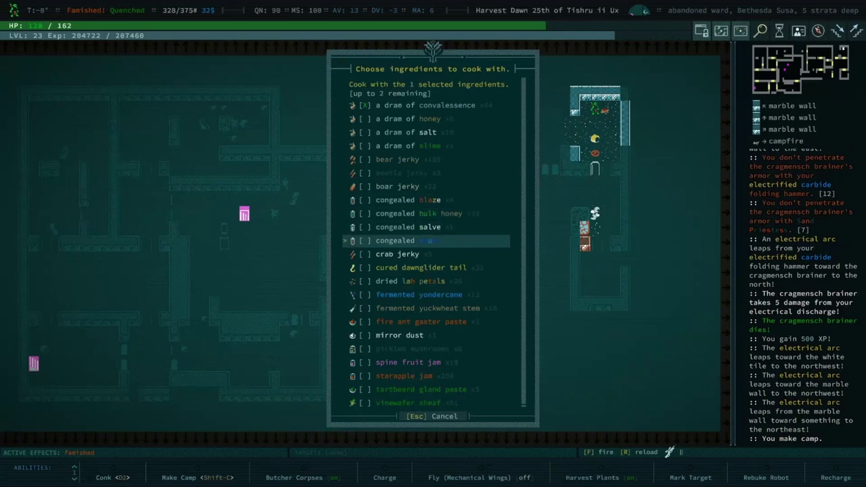
key(Down)
key(Down)
key(Down)
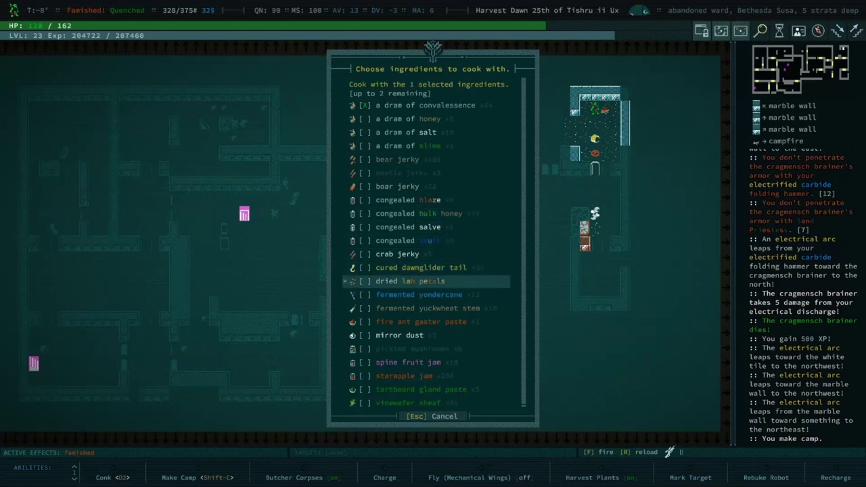
key(Down)
key(Down)
key(Down)
key(Down)
key(Down)
key(Down)
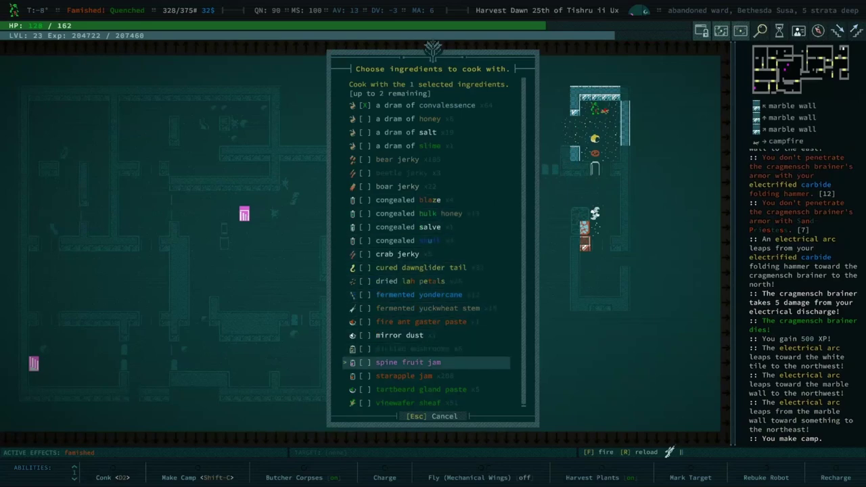
key(Down)
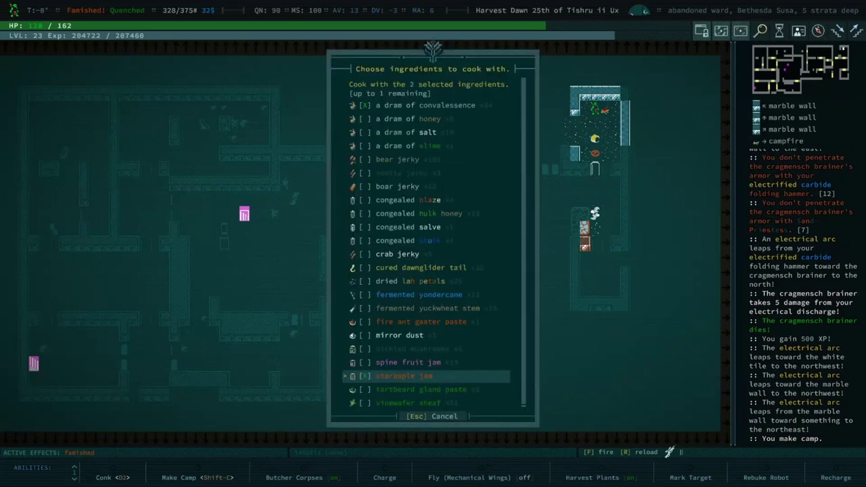
Step: Browse back up the list past congealed salve to the top ingredients
key(Up)
key(Up)
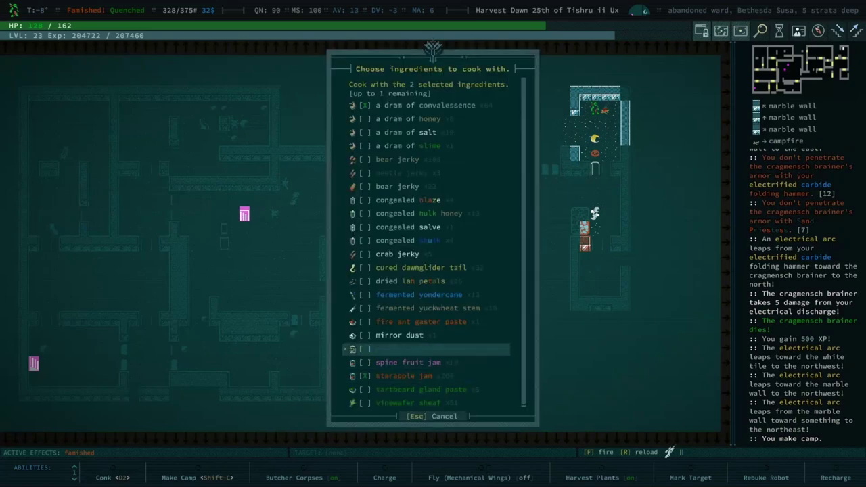
key(Up)
key(Up)
key(Up)
key(Up)
key(Up)
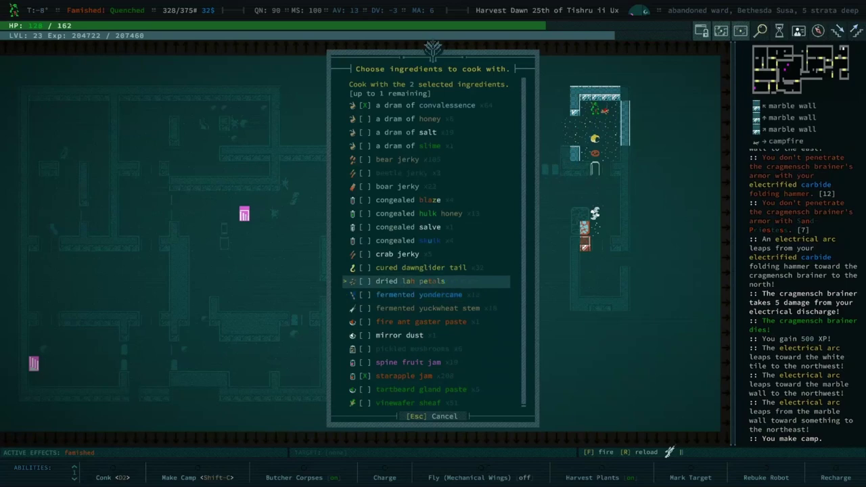
key(Up)
key(Up)
key(Up)
key(Up)
key(Up)
key(Up)
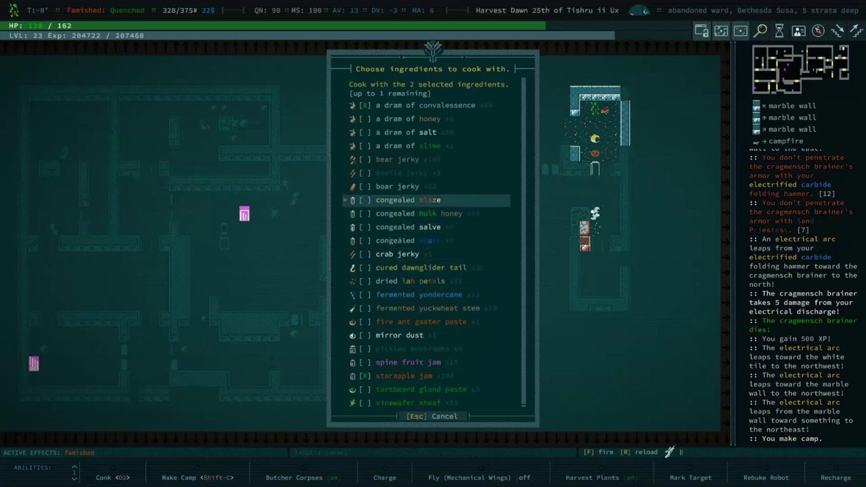
key(Up)
key(Up)
key(Up)
key(Up)
key(Up)
key(Up)
key(Up)
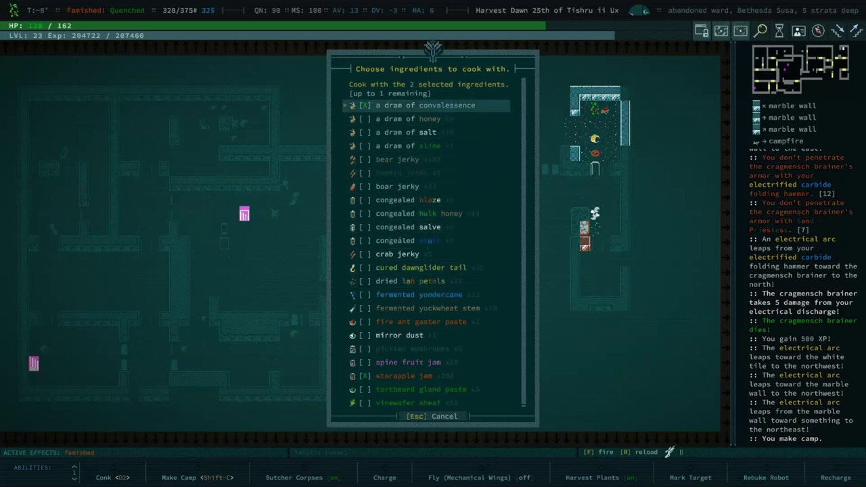
key(Up)
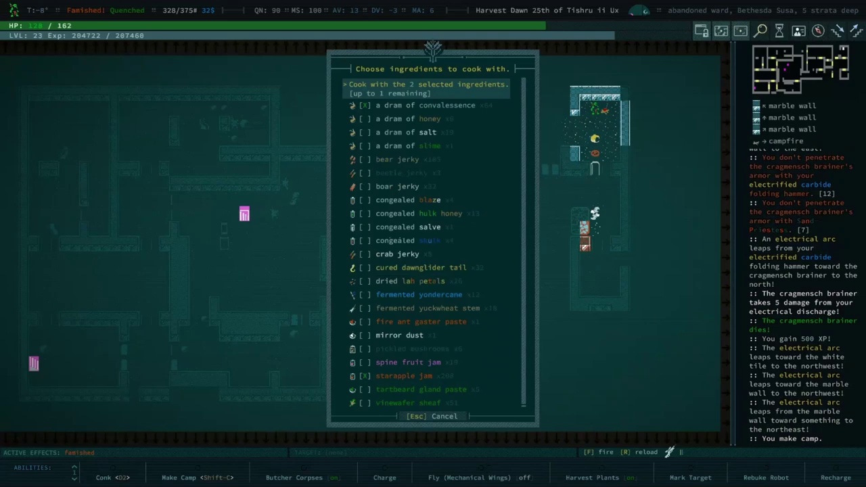
Step: Find congealed salve in the ingredient list and add it as the third ingredient
key(Down)
key(Down)
key(Down)
key(Down)
key(Down)
key(Down)
key(Down)
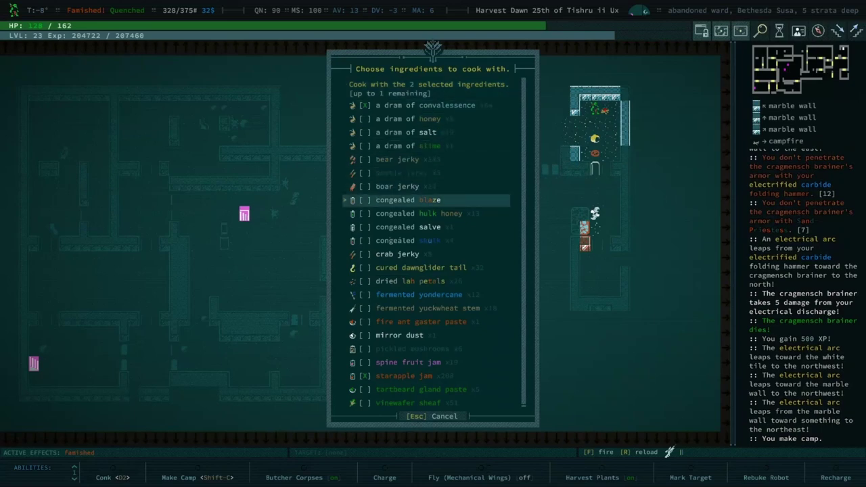
key(Down)
key(Down)
key(Down)
key(Down)
key(Down)
key(Down)
key(Down)
key(Down)
key(Down)
key(Down)
key(Down)
key(Down)
key(Up)
key(Up)
key(Up)
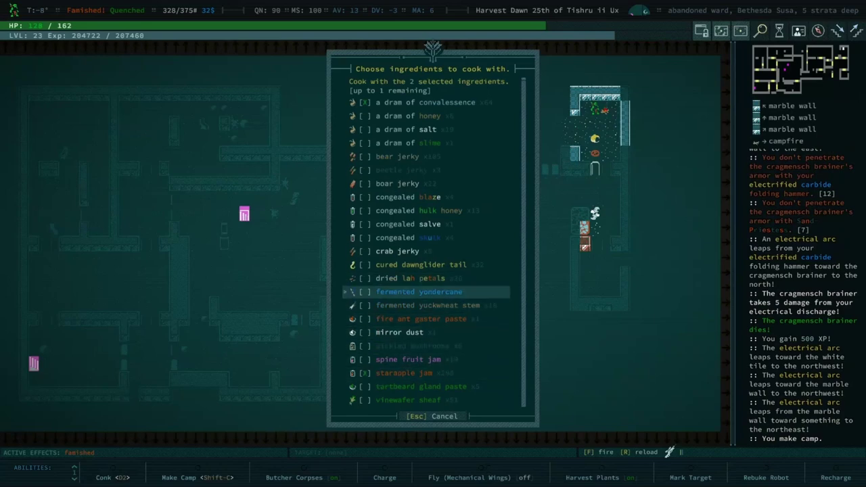
key(Down)
key(Down)
key(Down)
key(Down)
key(Down)
key(Down)
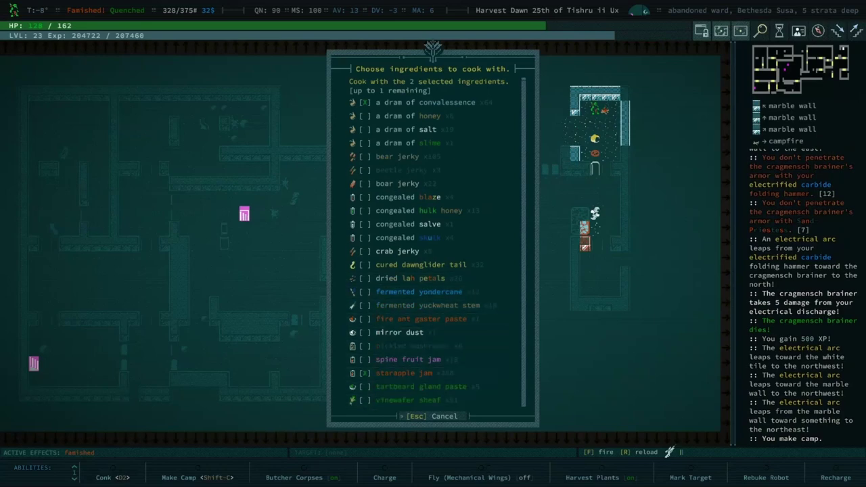
key(Up)
key(Up)
key(Up)
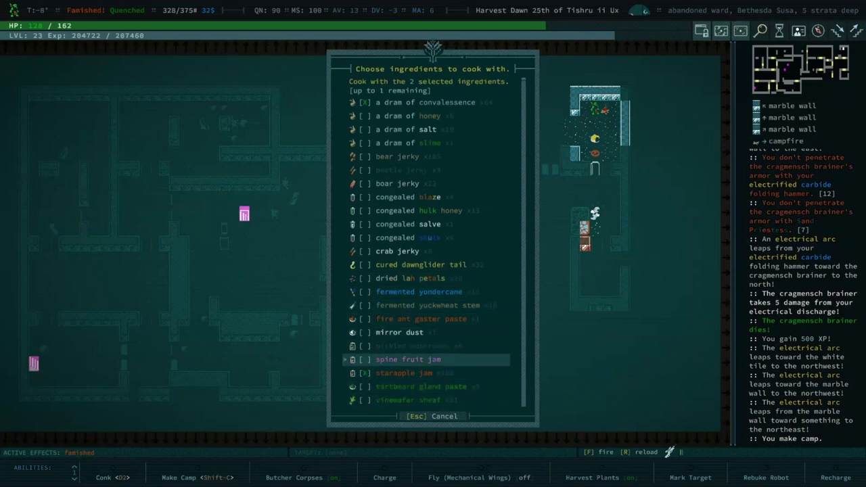
key(Up)
key(Up)
key(Up)
key(Up)
key(Up)
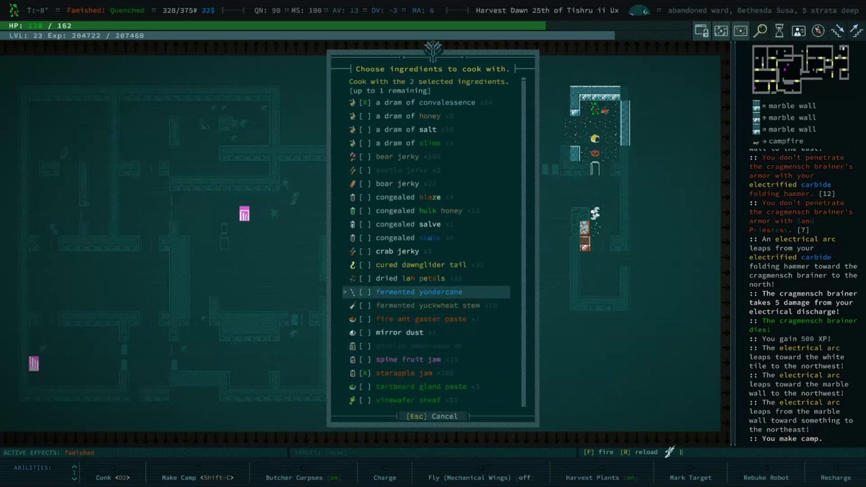
key(Up)
key(Up)
key(Up)
key(Up)
key(Up)
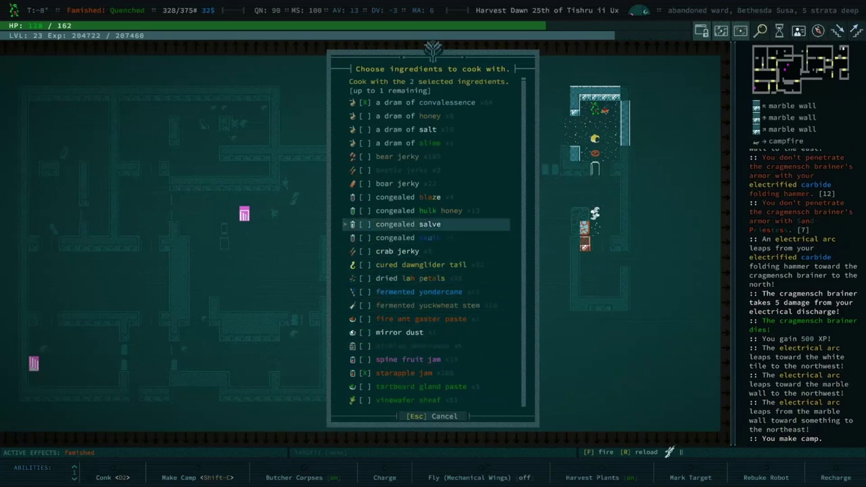
key(Return)
Step: Cook the meal with the three selected ingredients
key(Up)
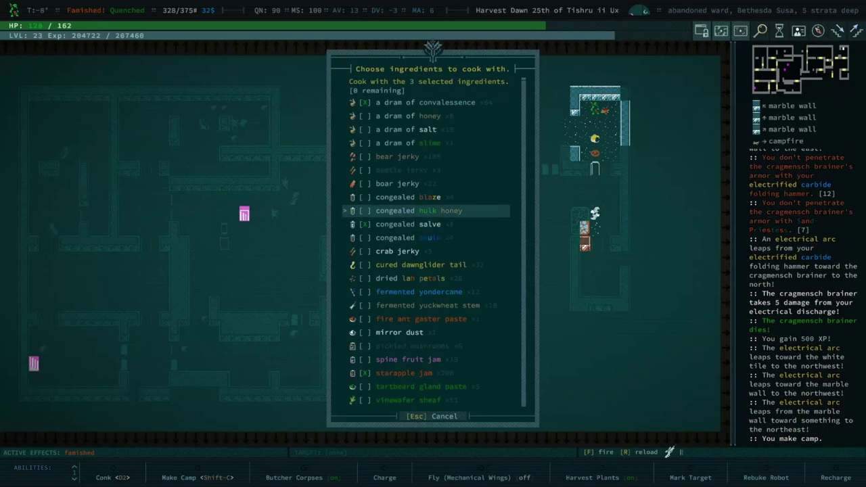
key(Up)
key(Up)
key(Up)
key(Up)
key(Up)
key(Up)
key(Up)
key(Up)
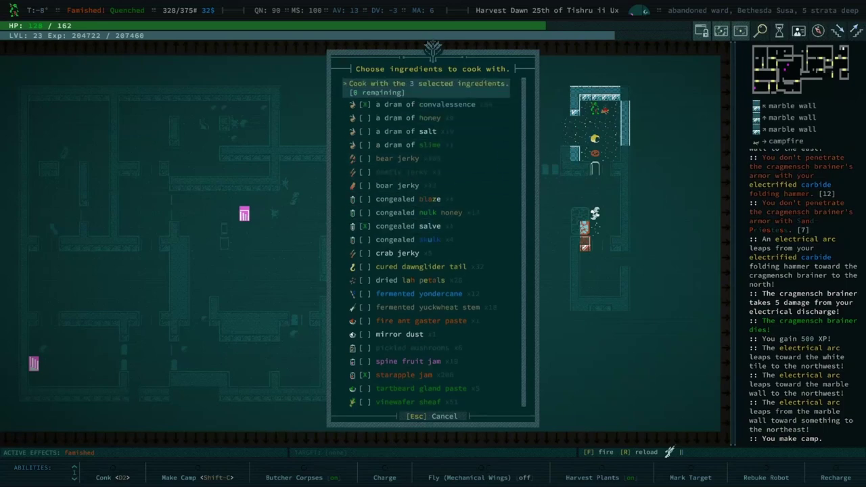
key(Up)
key(Down)
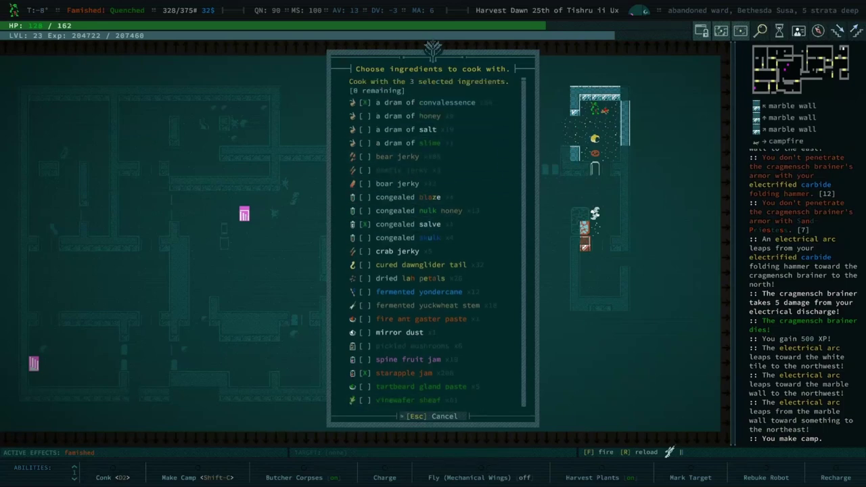
key(Down)
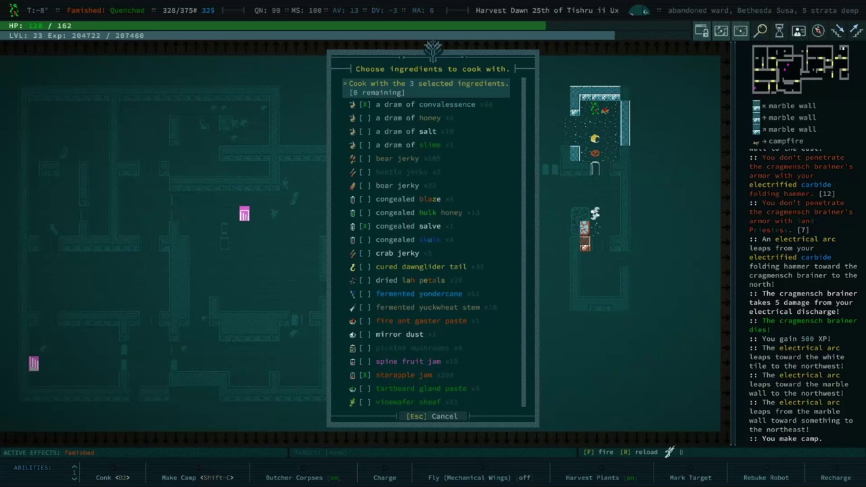
key(Return)
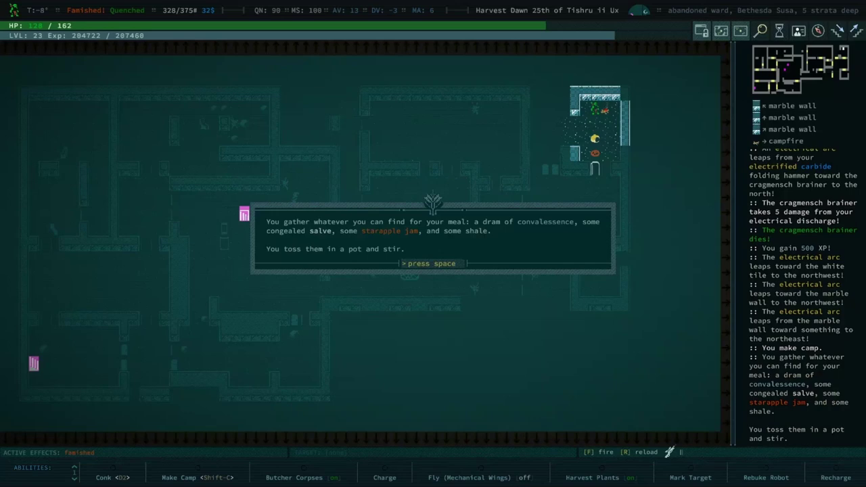
Step: Eat the meal, gaining level-2 Cryokinesis and the Chill ability, then head west from camp
key(space)
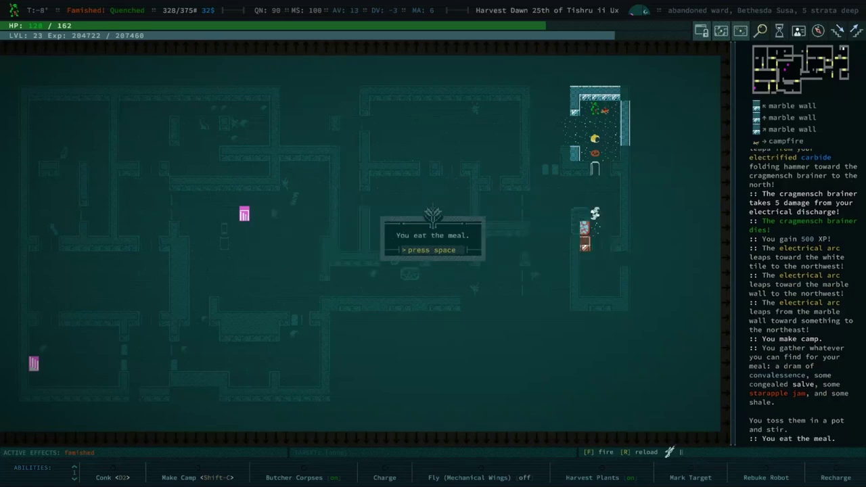
key(space)
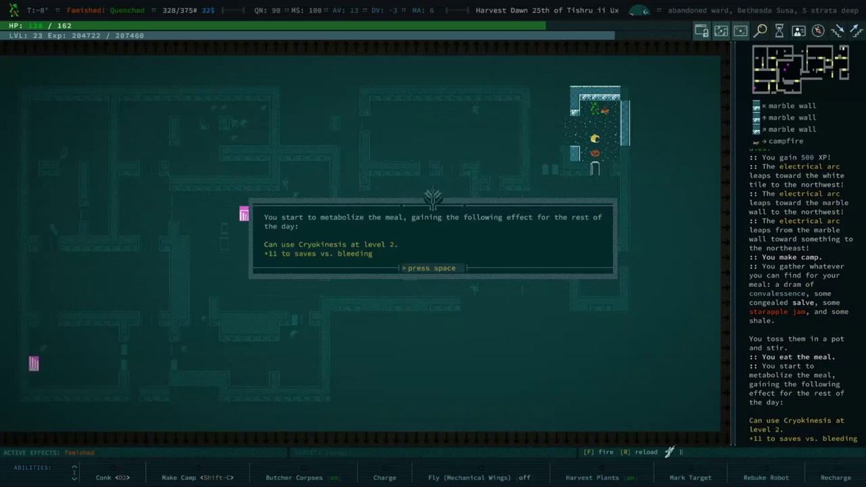
key(space)
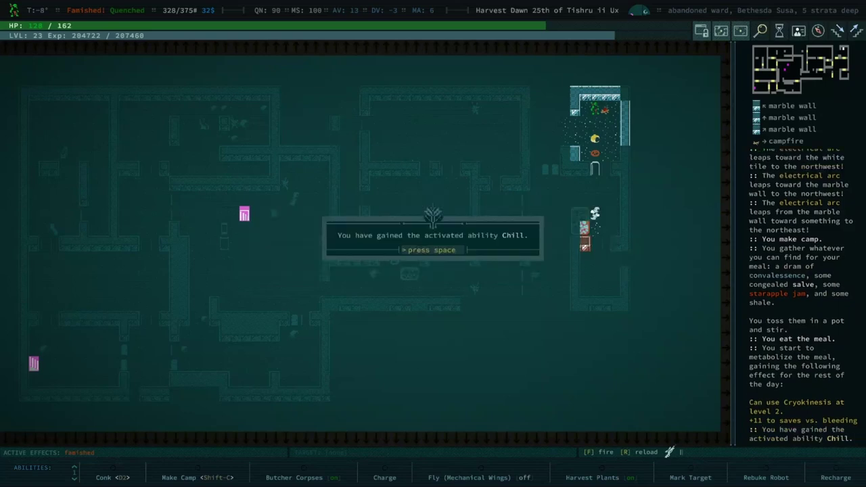
key(space)
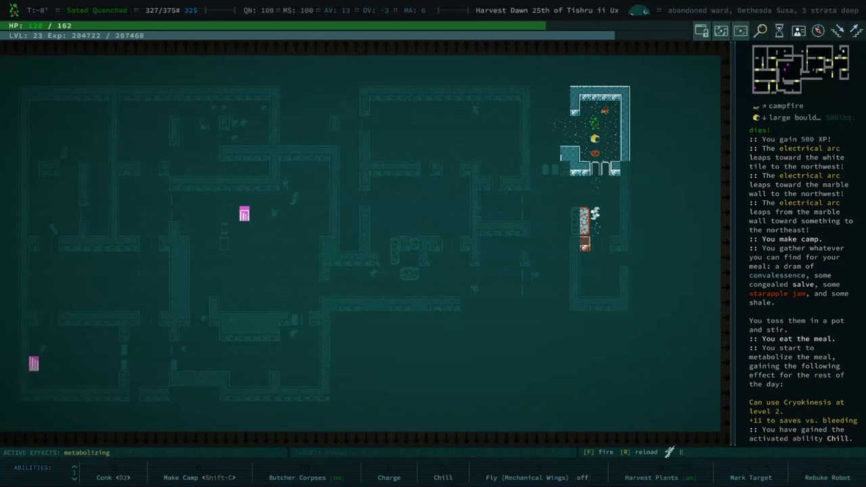
key(Left)
Step: Walk west, attack the first lurking beth, and rest until fully healed
key(KP_1)
key(Left)
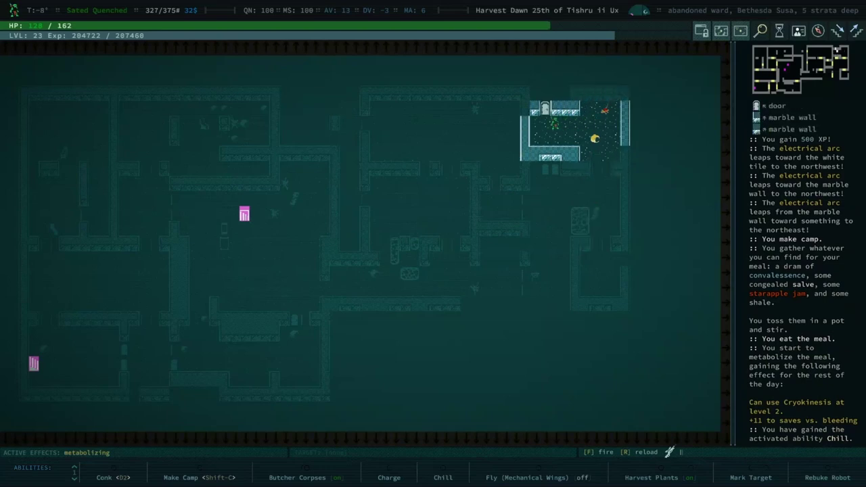
key(Left)
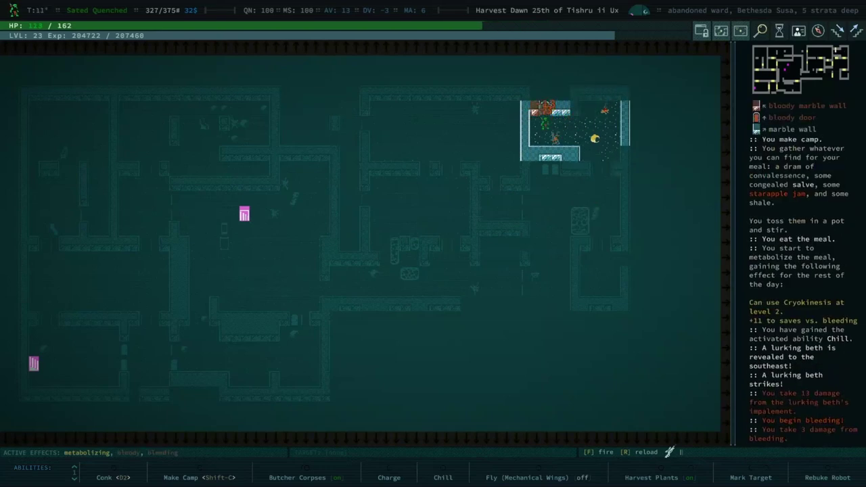
key(KP_3)
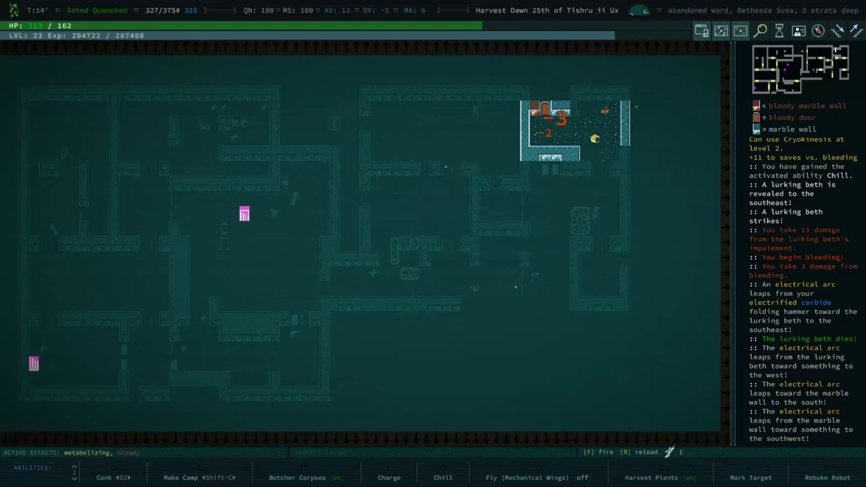
key(KP_5)
key(shift+z)
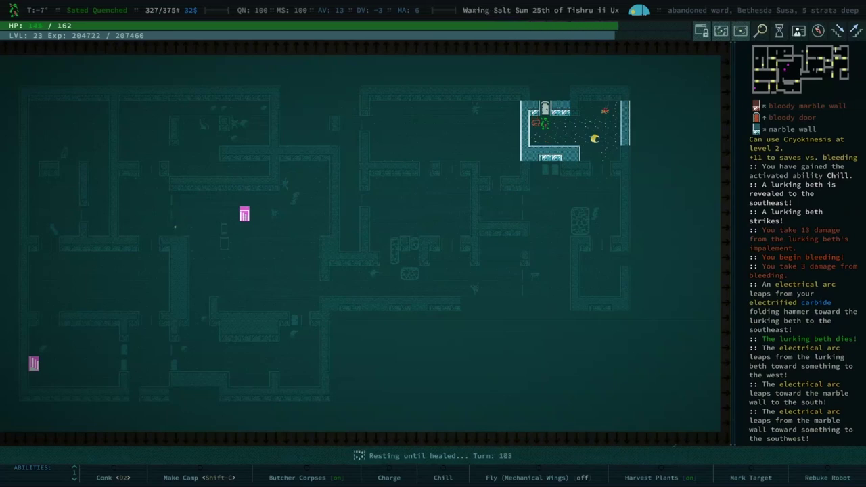
Step: Kill the second lurking beth to the south and enter its room
key(Up)
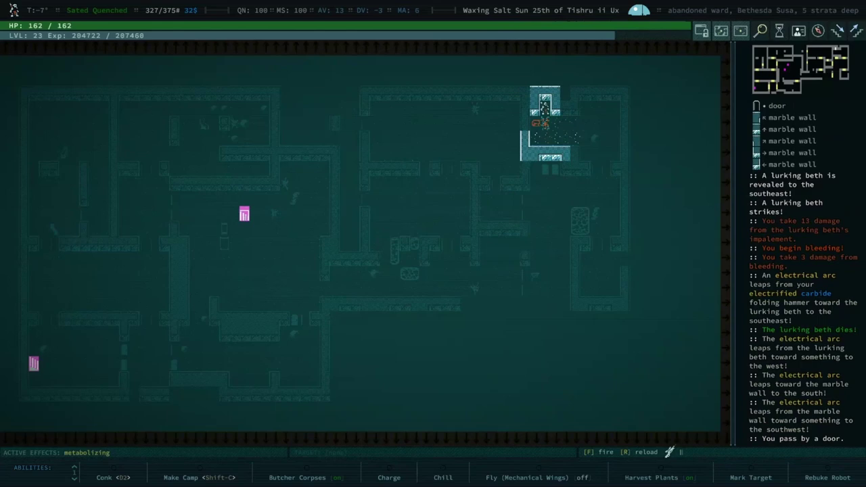
key(Down)
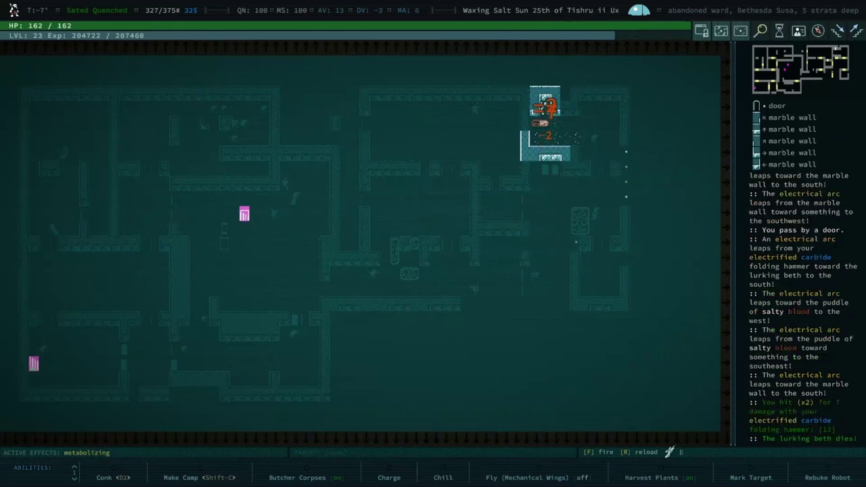
key(Down)
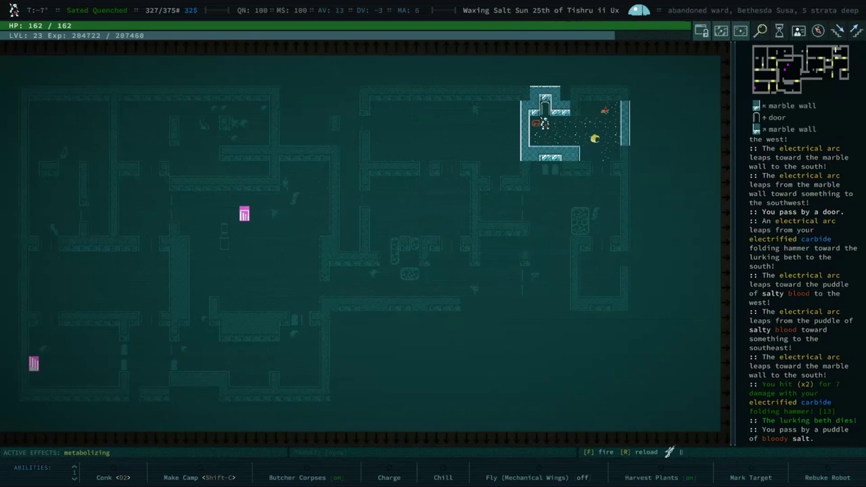
Step: Cross the lit room southeast and go south through the door
key(KP_Next)
key(KP_Next)
key(Right)
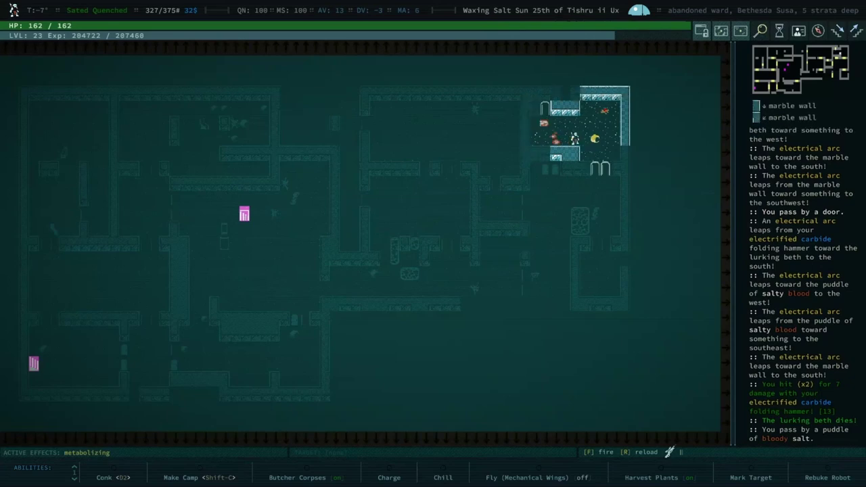
key(Right)
key(Down)
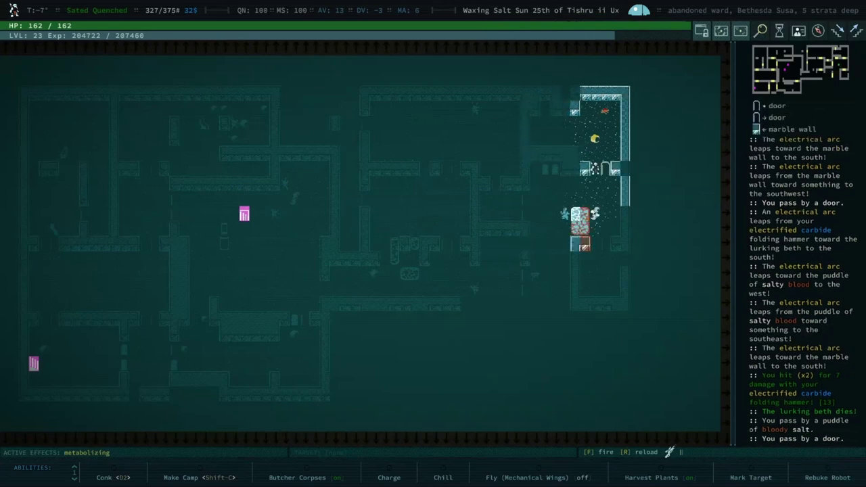
key(Down)
Step: Follow the corridor west and south to the bloody luminous salt puddle and bring up its actions
key(KP_End)
key(Left)
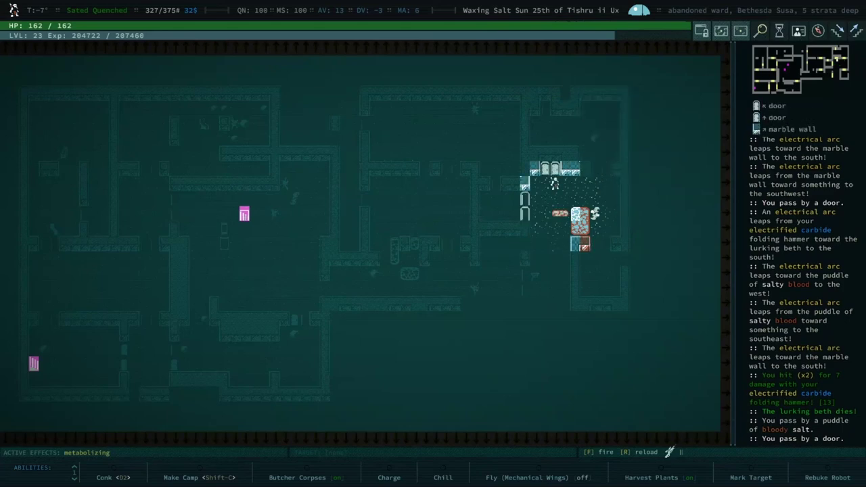
key(Left)
key(Left)
key(KP_End)
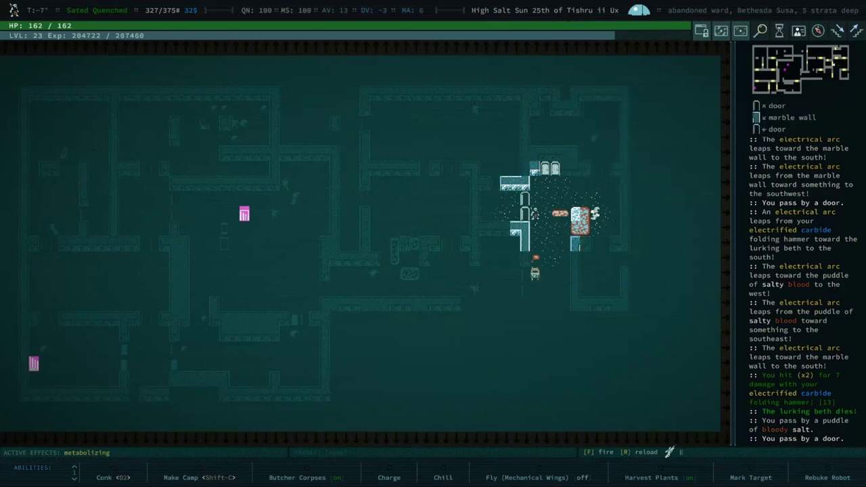
key(Down)
key(Down)
key(Down)
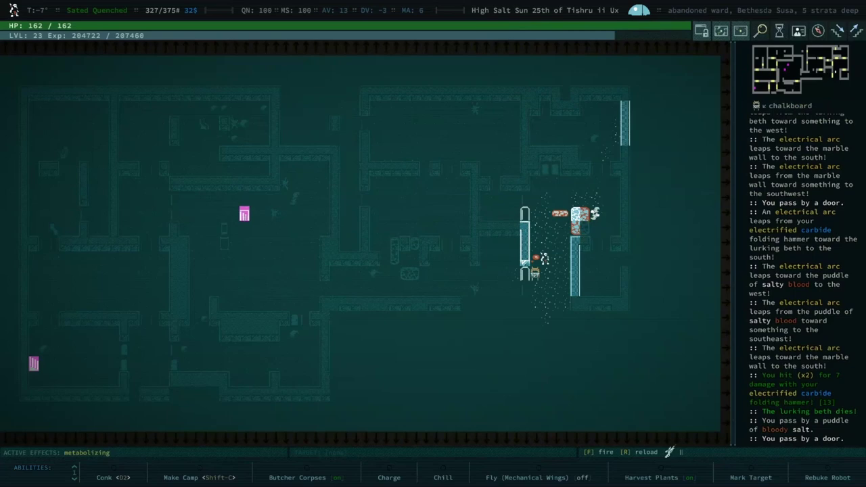
key(Down)
key(g)
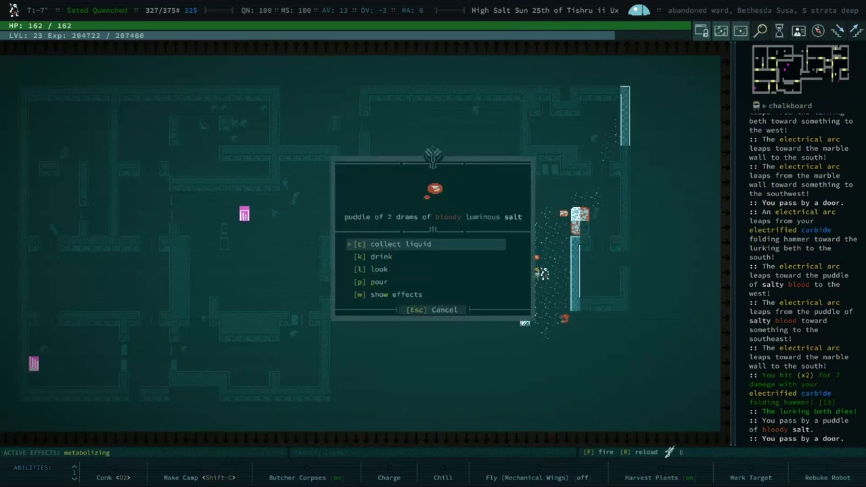
Step: Close the puddle's actions and examine the nearby chalkboard
key(Down)
key(Down)
key(Down)
key(Escape)
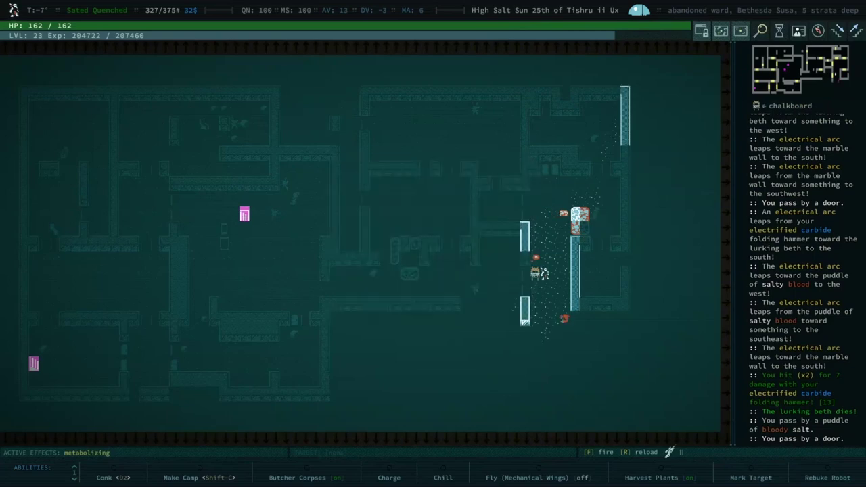
key(l)
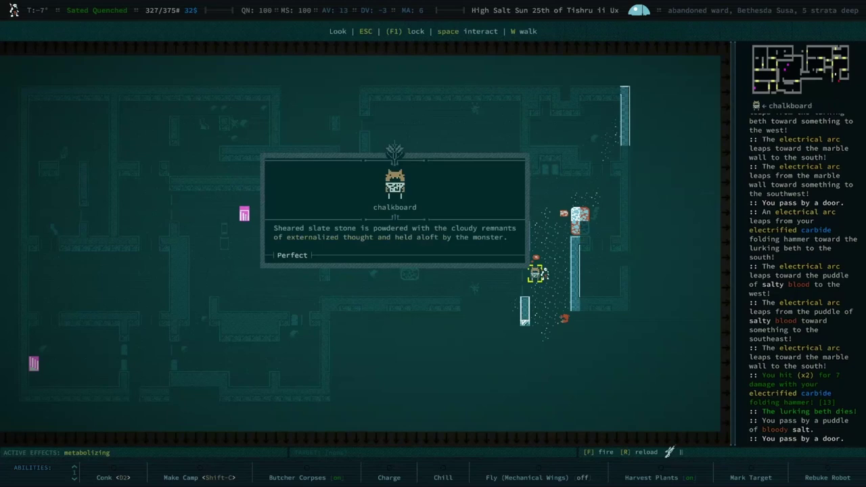
key(space)
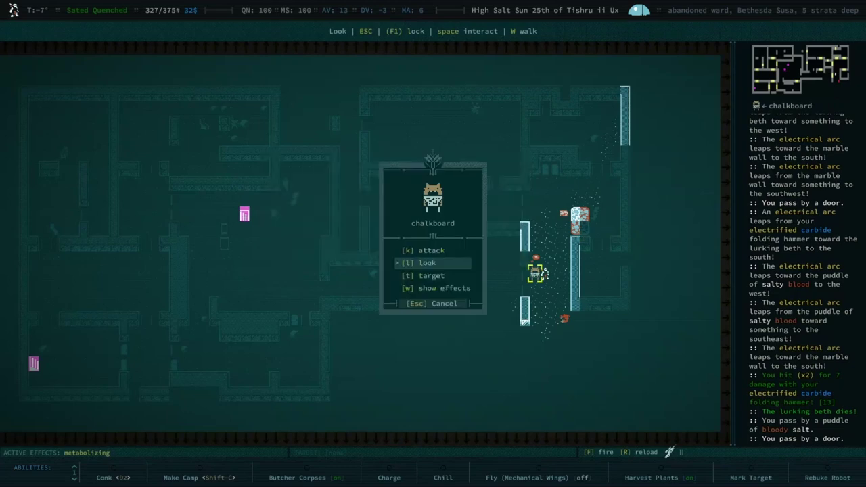
key(t)
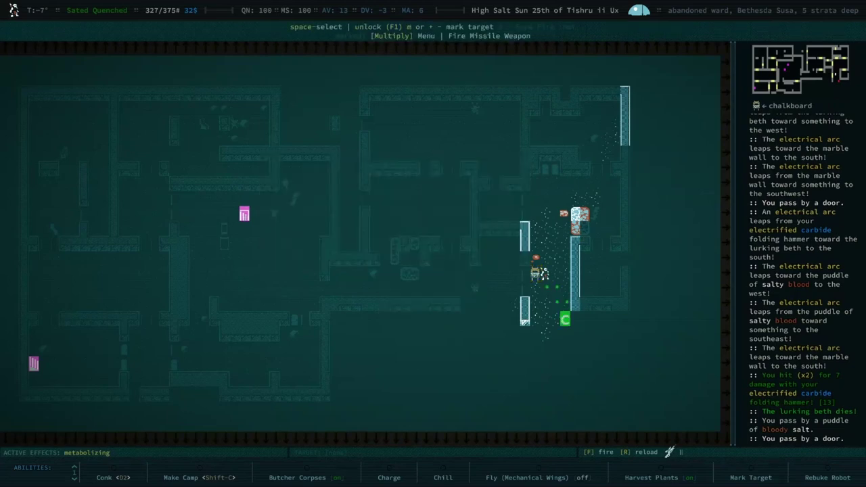
key(Escape)
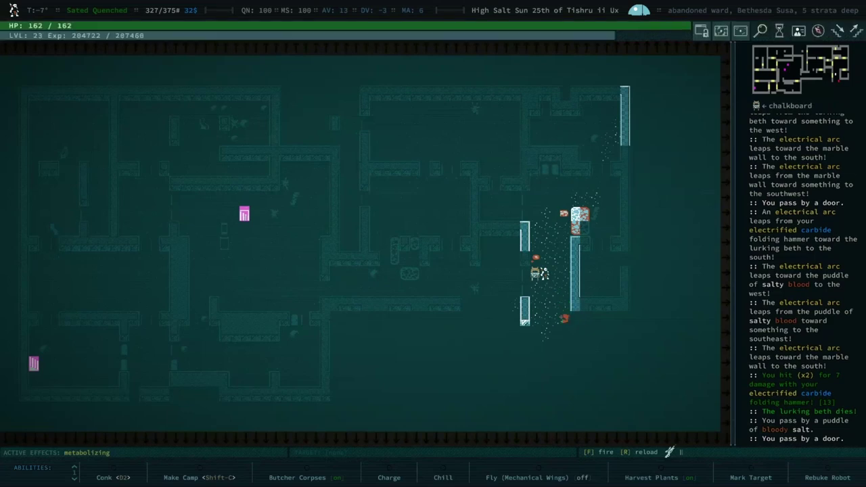
Step: Look at the rustacean, then leave look mode
key(l)
key(Down)
key(Down)
key(Down)
key(Right)
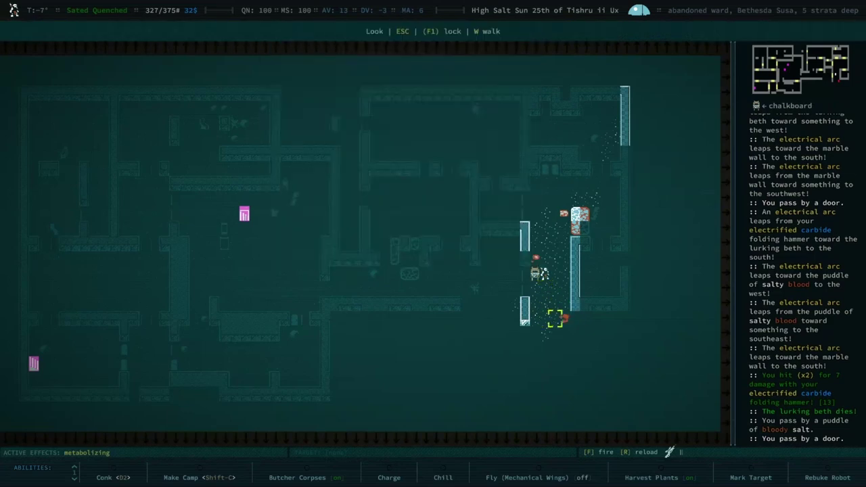
key(Right)
key(Escape)
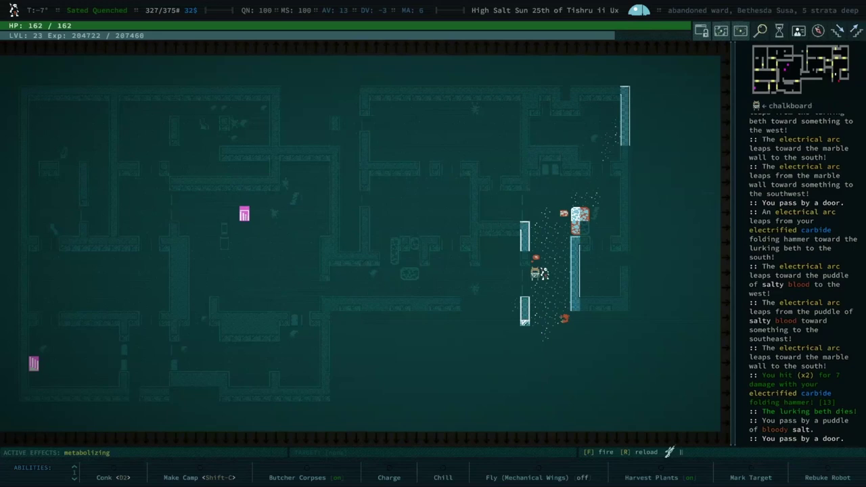
Step: Open the west door and kill the rustacean with hammer blows and Conk
key(Left)
key(Page_Down)
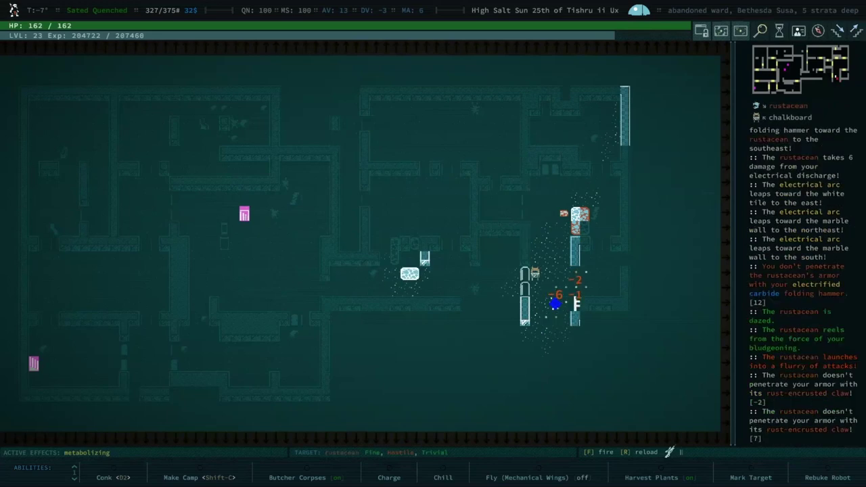
key(2)
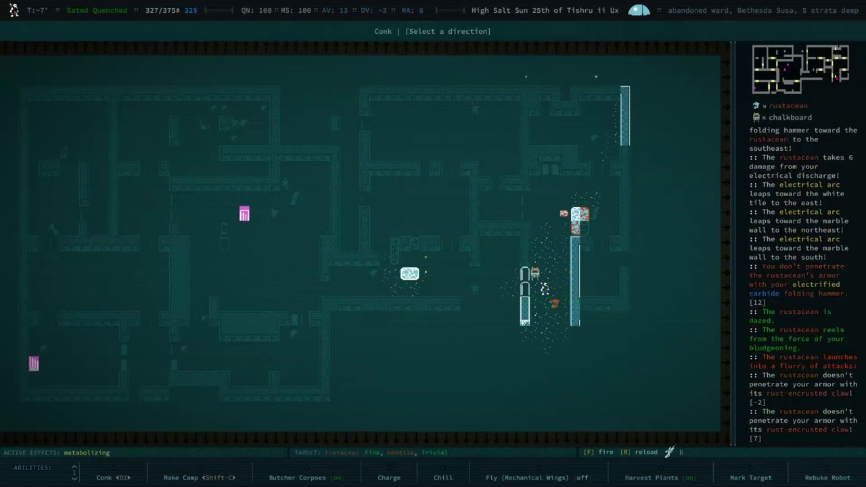
key(Page_Down)
key(Page_Down)
key(Page_Down)
key(Down)
key(Down)
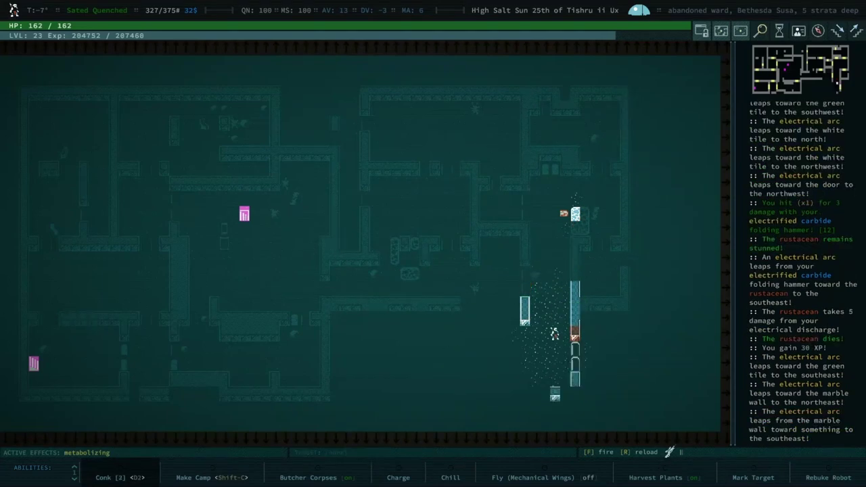
Step: Walk east over the pistols and lead slugs to pick them up, ending beside the rummager
key(Down)
key(Right)
key(Right)
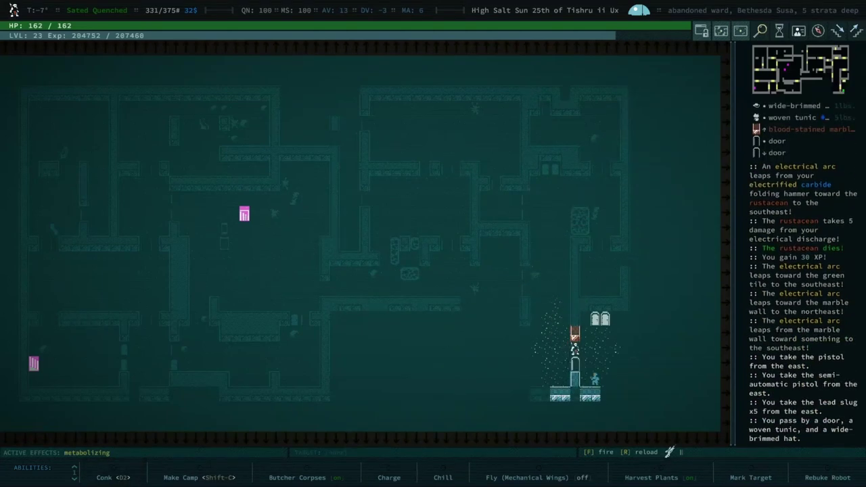
key(Right)
key(Down)
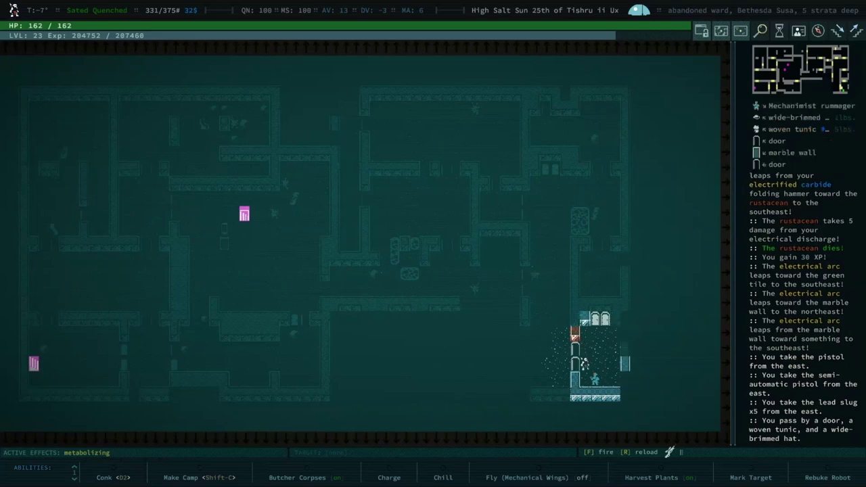
key(Right)
Step: Talk to the Mechanimist rummager, browse its trade goods, and leave the trade screen
key(Down)
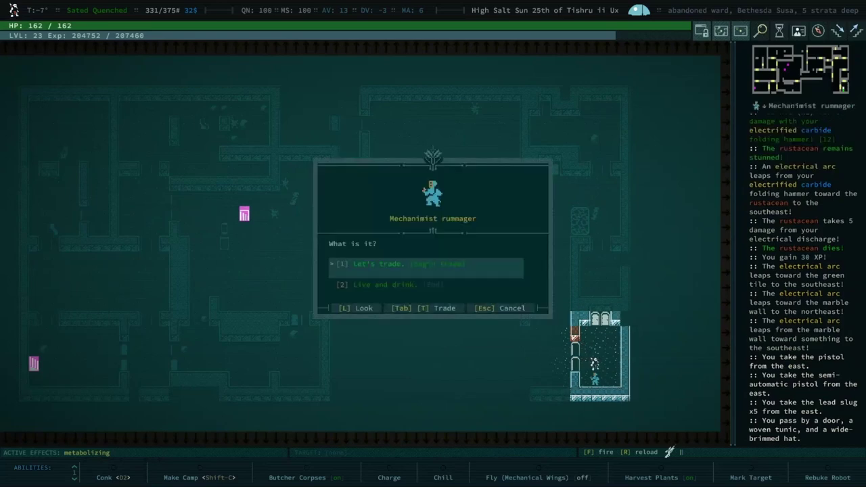
key(Return)
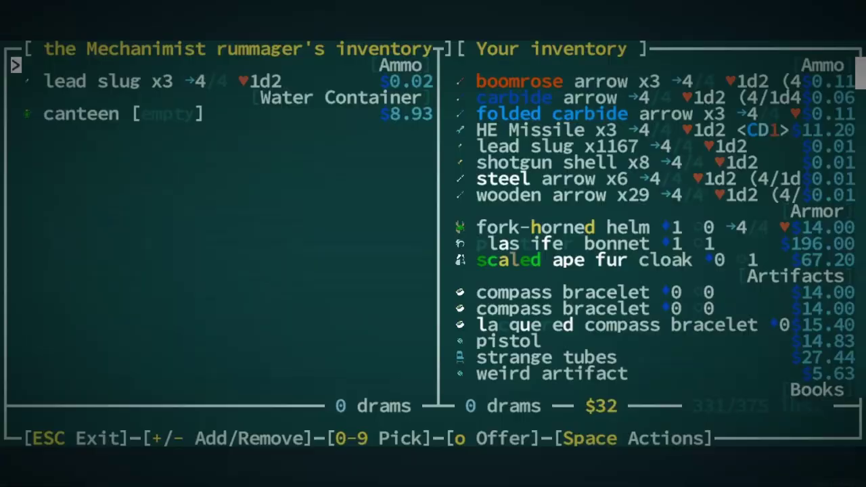
key(Escape)
key(Escape)
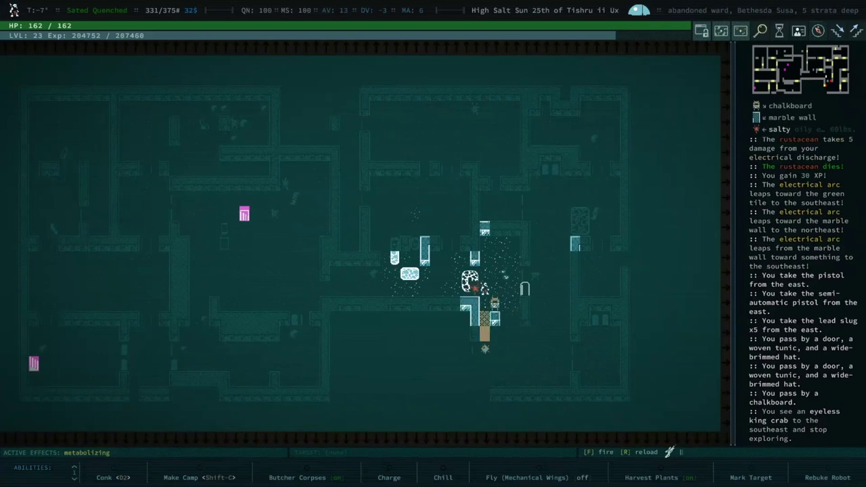
Step: Attack the eyeless king crab with the hammer and stun it with Conk
key(Up)
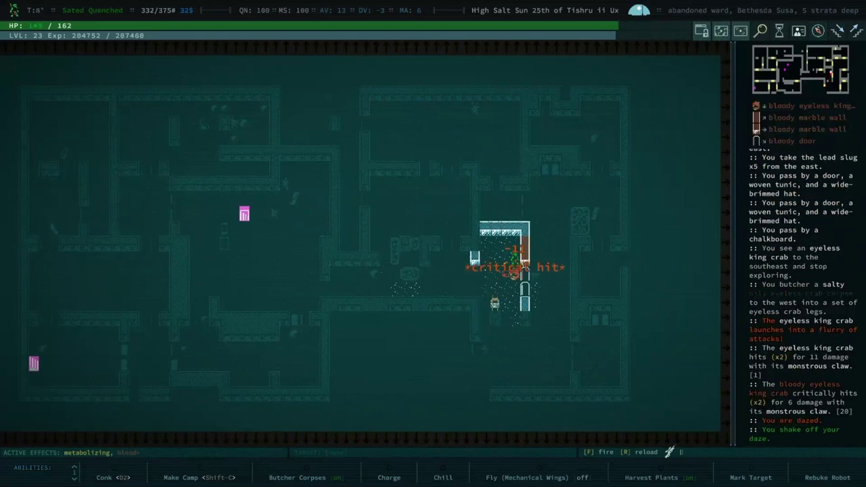
key(Up)
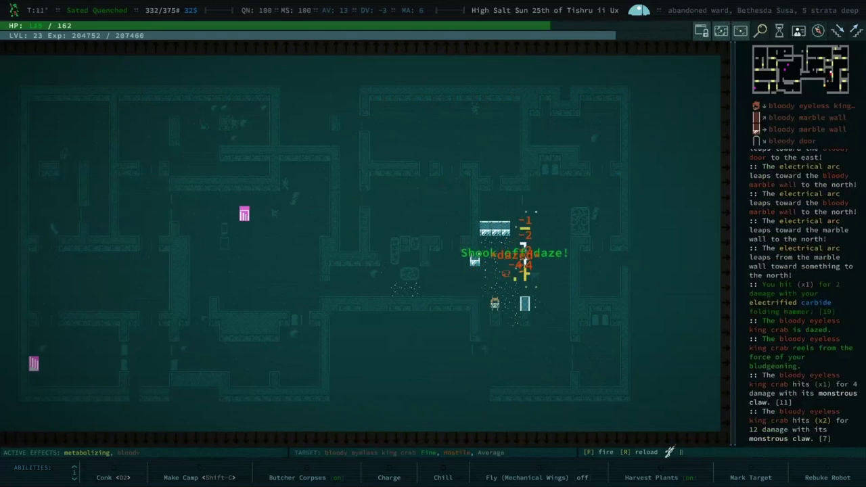
key(2)
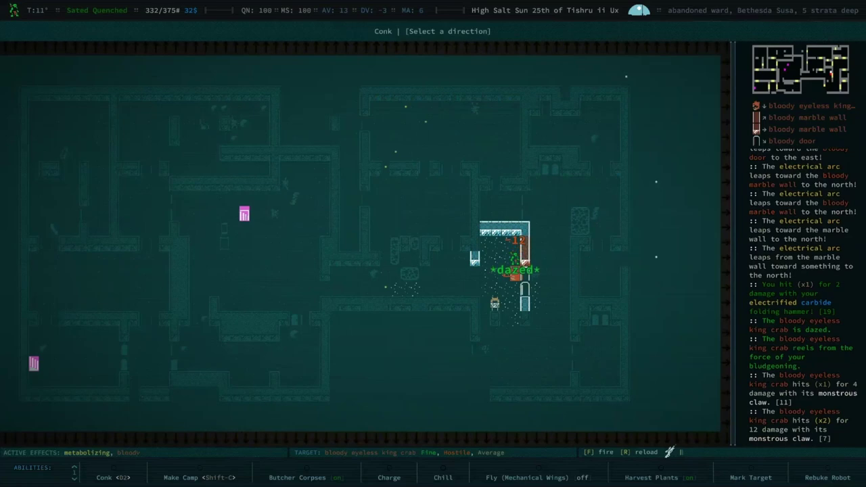
key(Down)
key(Down)
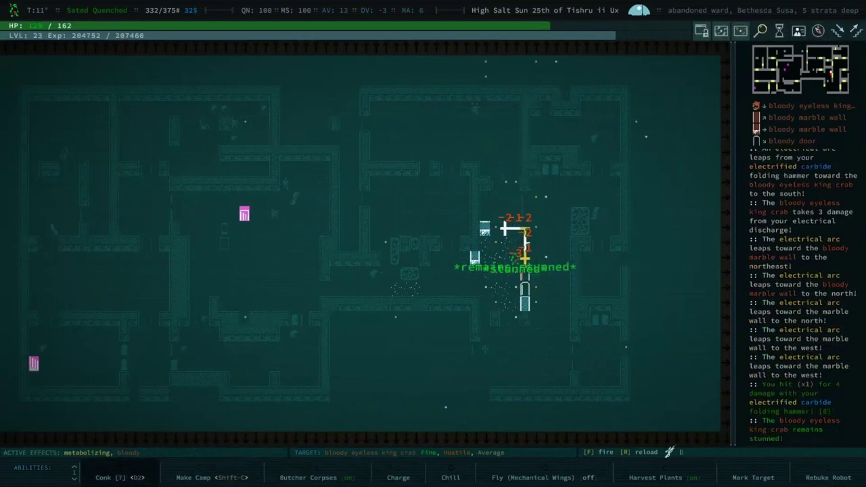
key(Down)
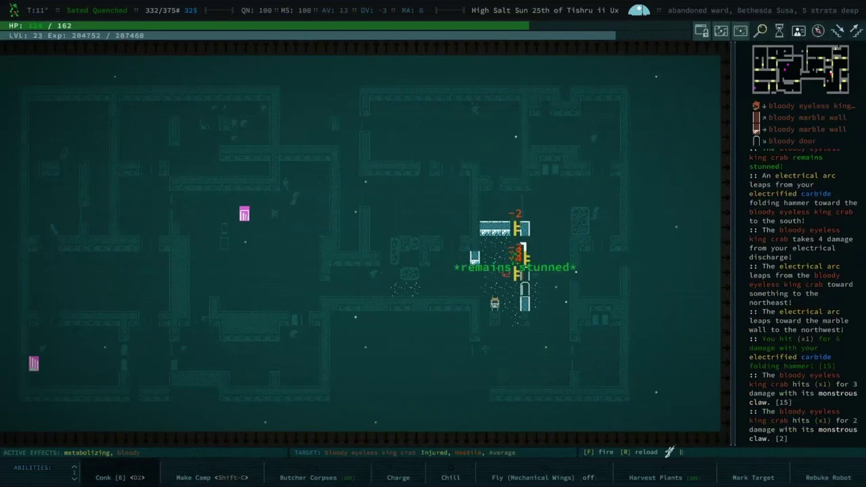
Step: Keep hammering the crab until it dies for 525 XP, then move on
key(Down)
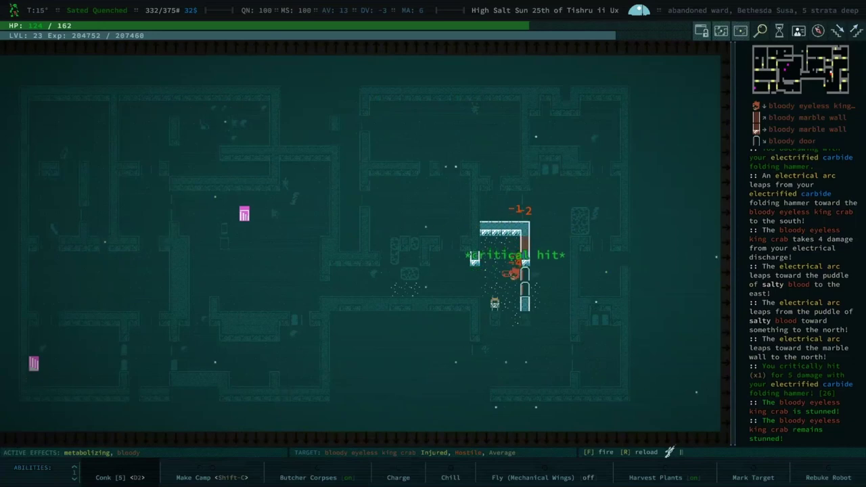
key(Down)
key(Down)
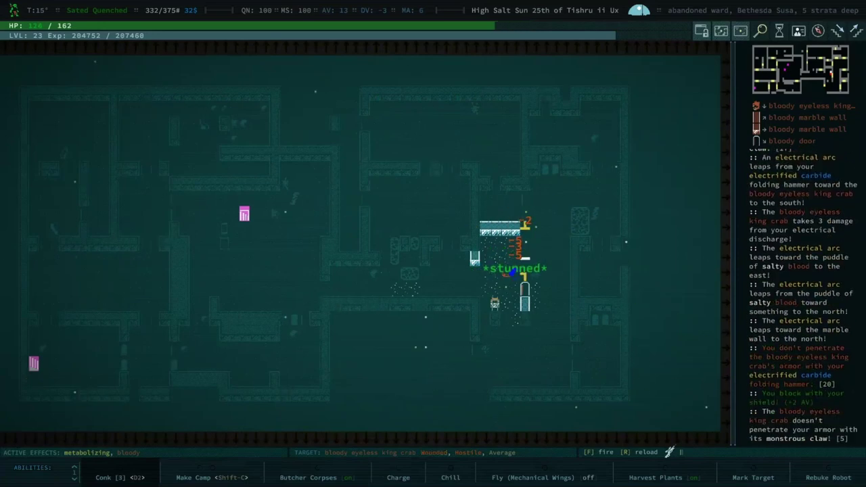
key(Down)
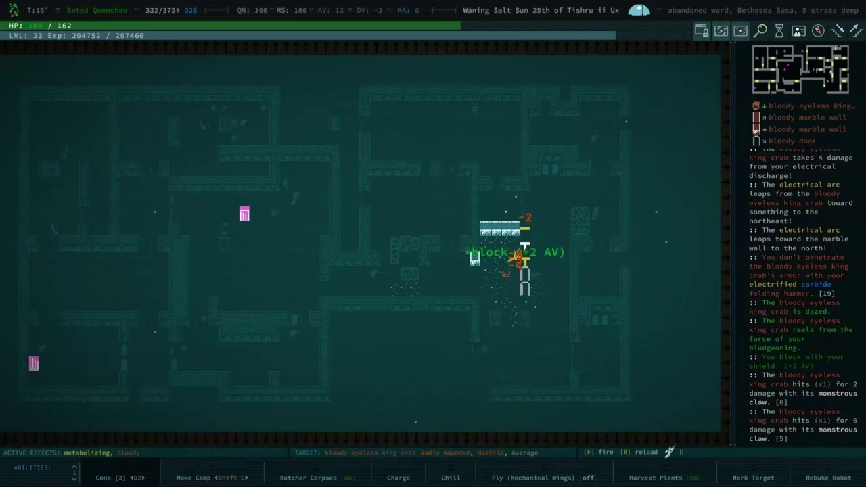
key(Down)
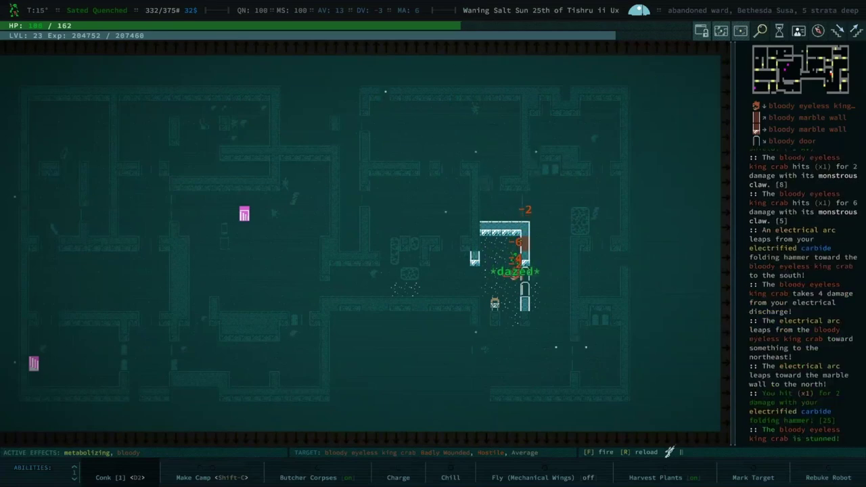
key(Down)
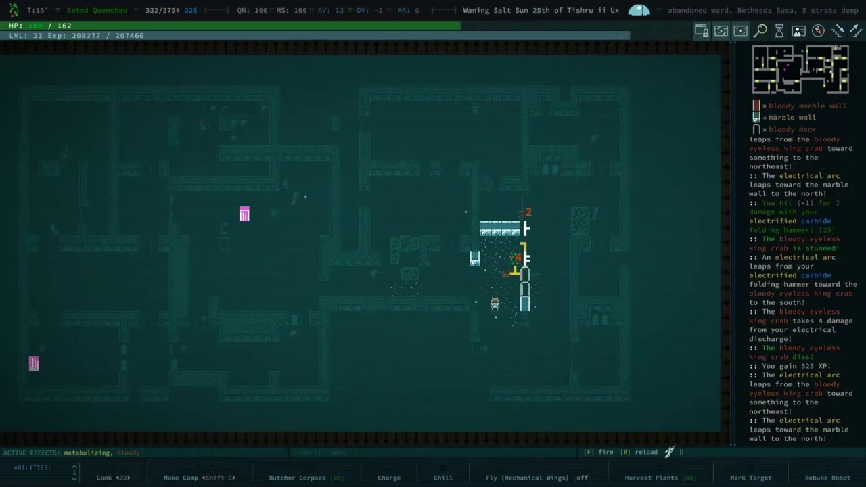
key(Down)
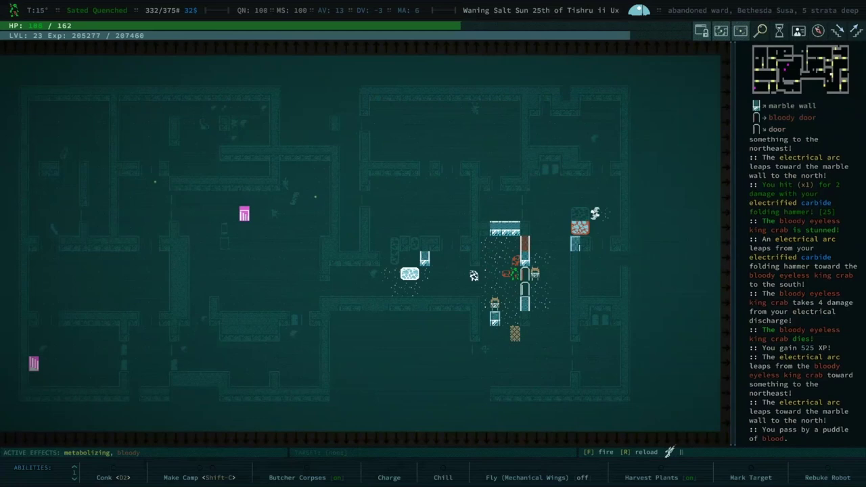
key(x)
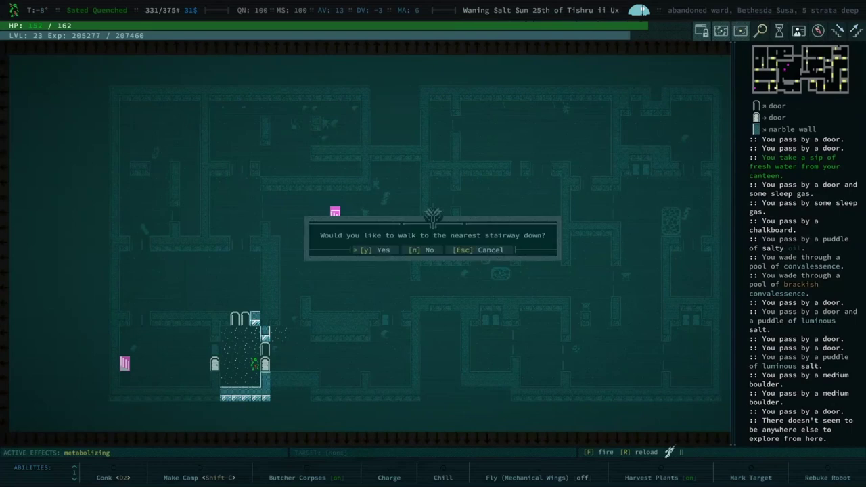
Step: Accept the prompt to walk to the nearest stairway down
key(y)
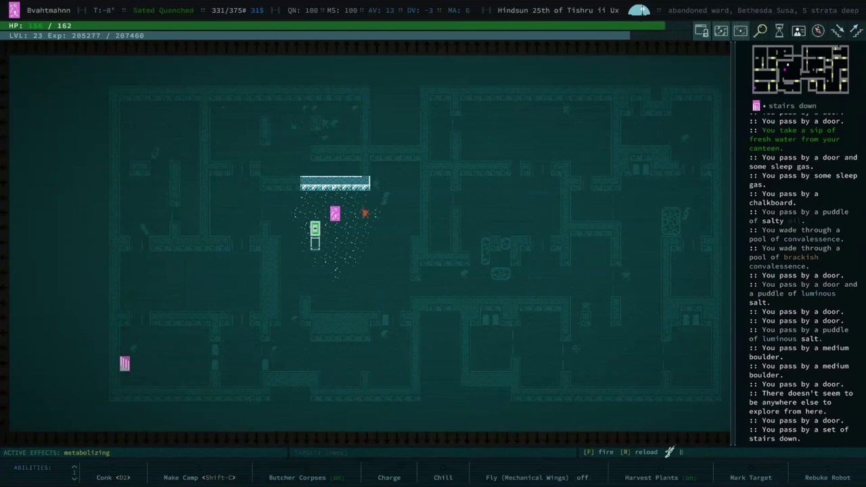
Step: Rest until fully healed before descending the stairs
key(shift+z)
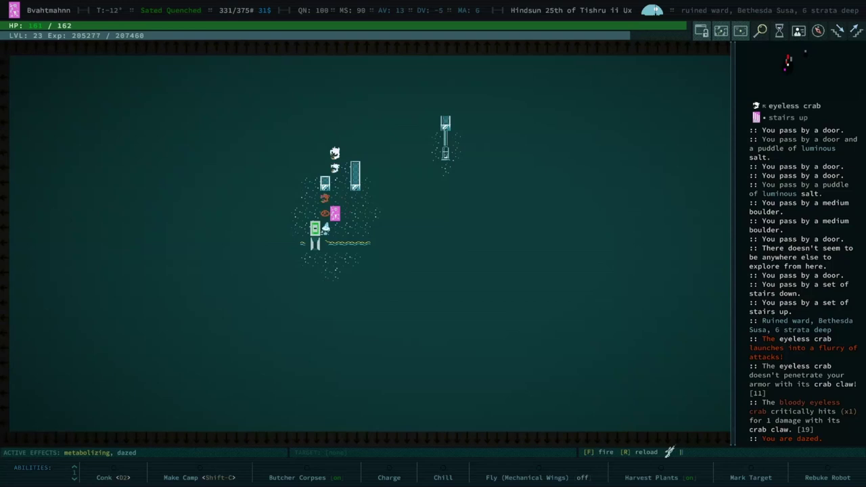
Step: Examine the bloody eyeless crab north of the character with Look
key(l)
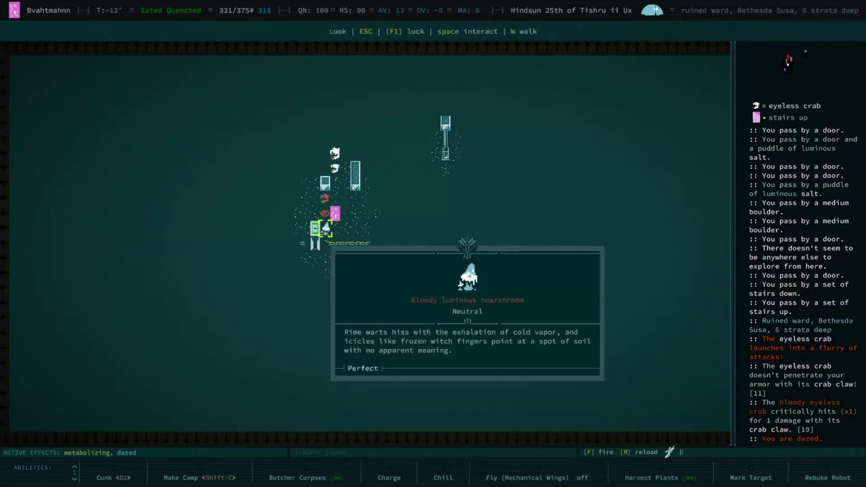
key(Up)
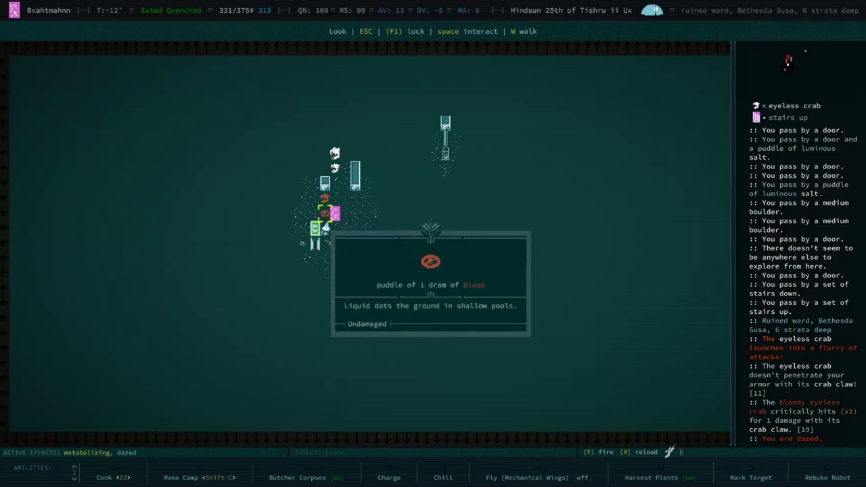
key(Up)
key(Escape)
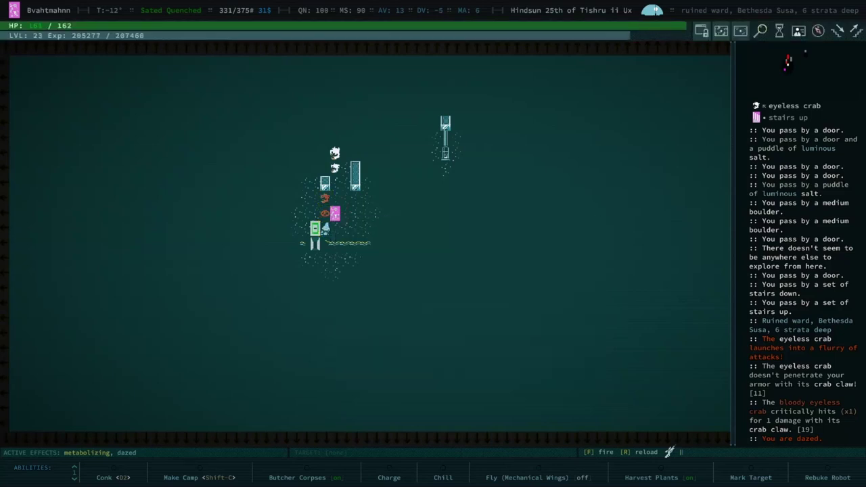
Step: Cancel Conk, shoot the crab with the rifle, then finish it with a hammer blow
key(2)
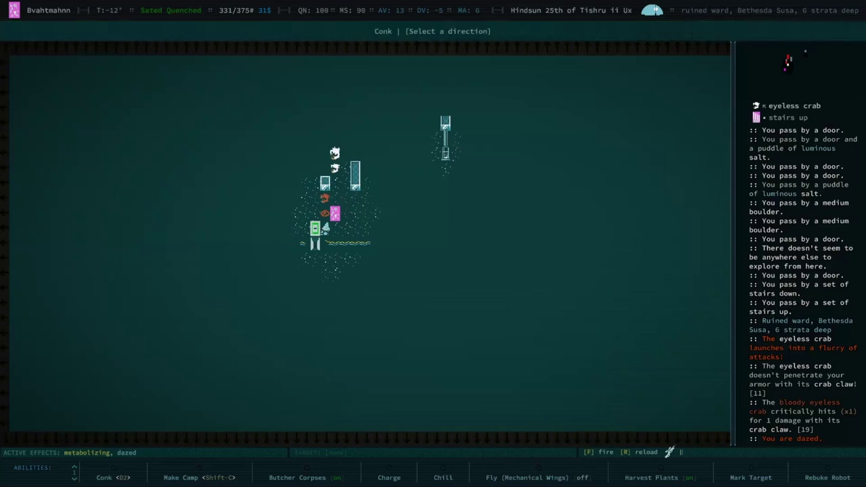
key(Escape)
key(f)
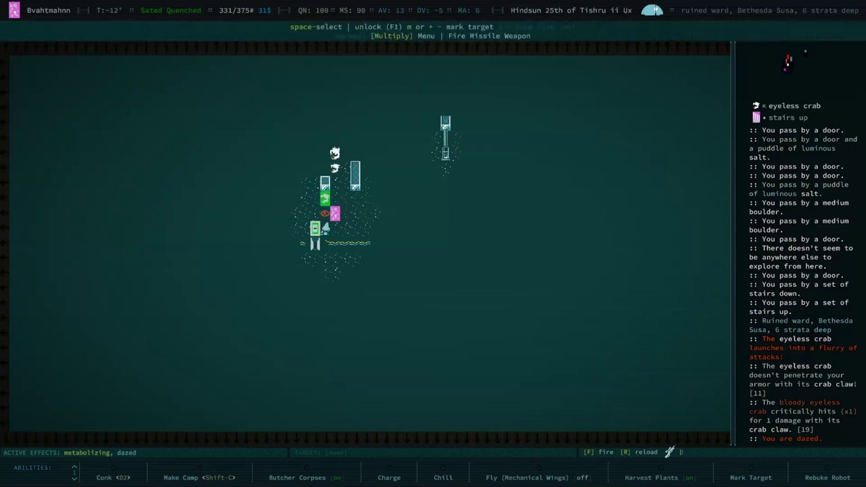
key(space)
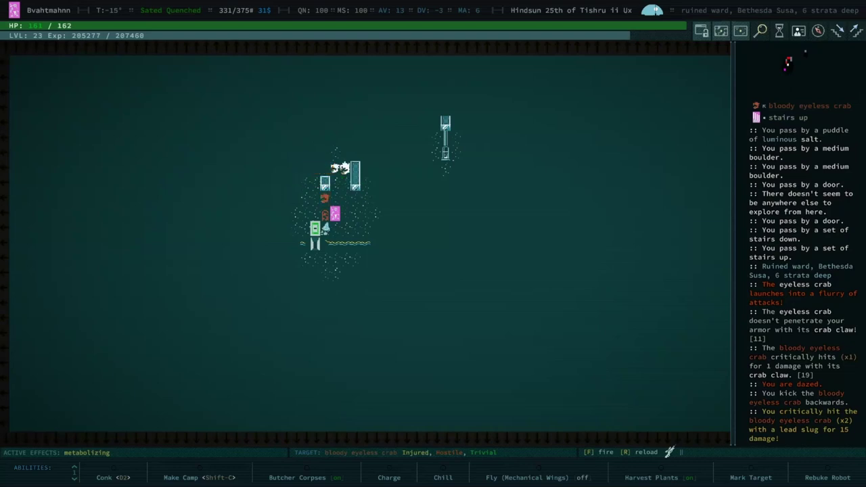
key(KP_7)
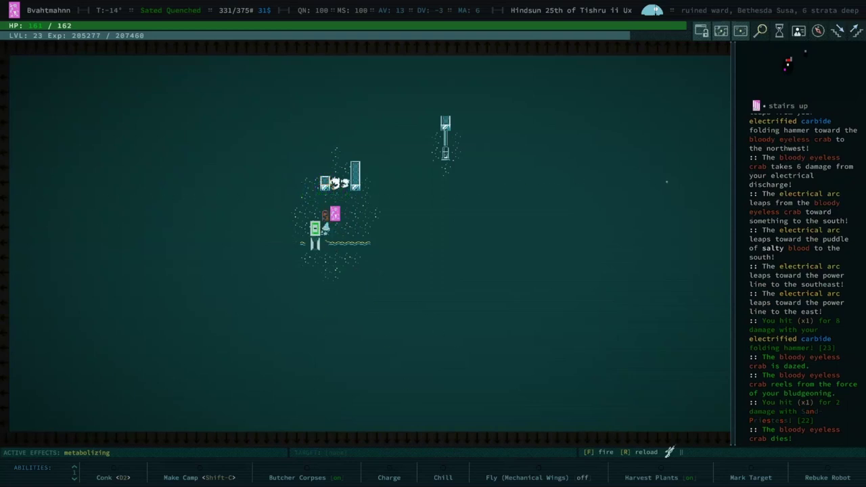
Step: Dismiss the reload reminder and climb the stairs back up
key(f)
key(space)
key(less)
Step: Reload the sniper rifle, wait as the crabs close in, and examine the nearby king crab
key(r)
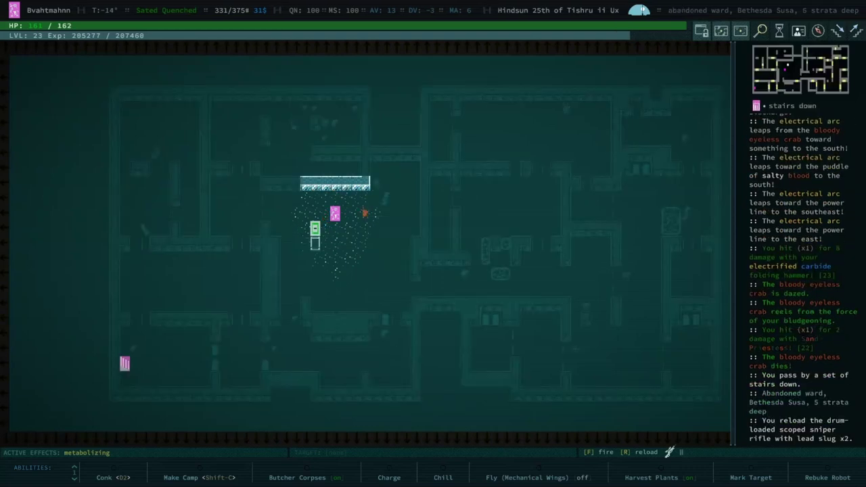
key(period)
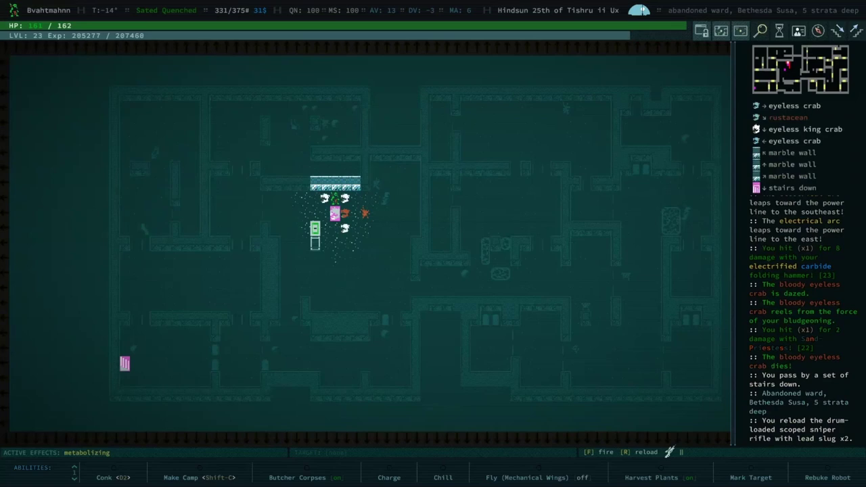
key(l)
key(Return)
key(Right)
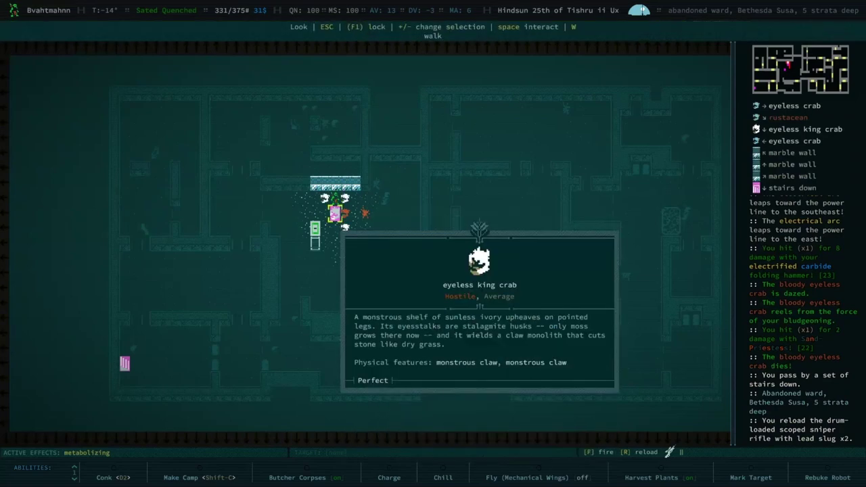
Step: Read the eyeless crab and eyeless king crab descriptions, then show the other abilities
key(Down)
key(Up)
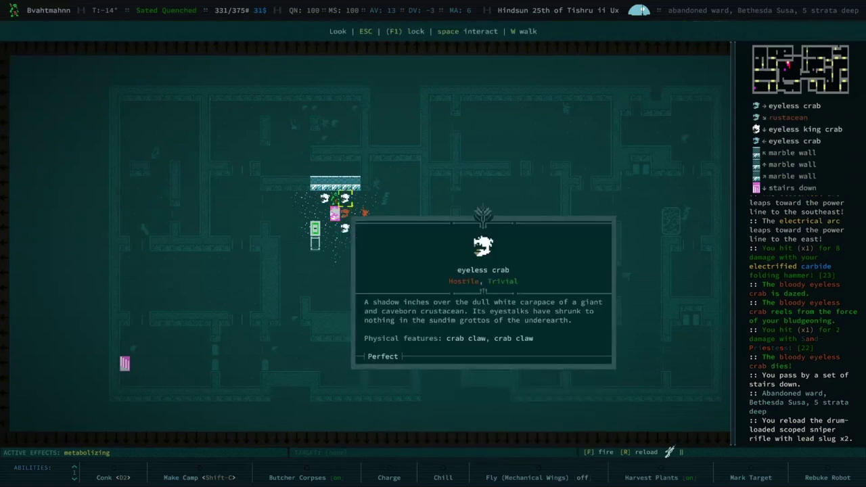
key(Left)
key(Left)
key(Down)
key(Down)
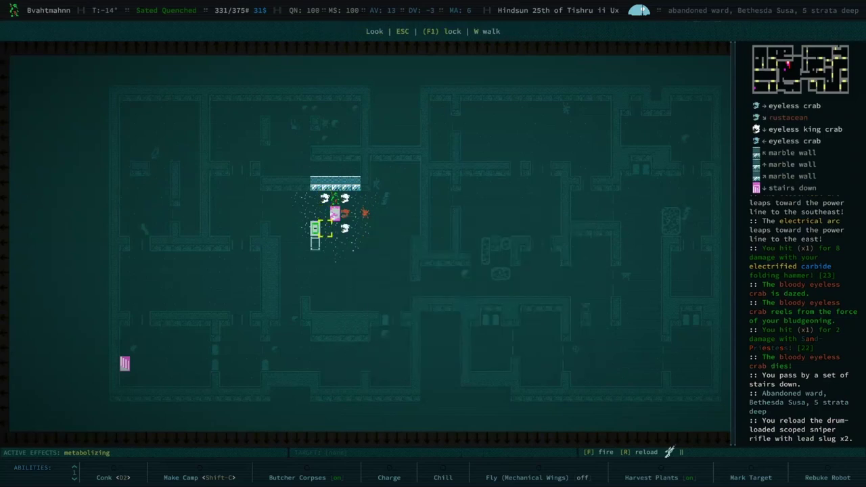
key(Right)
key(Right)
key(Up)
key(Left)
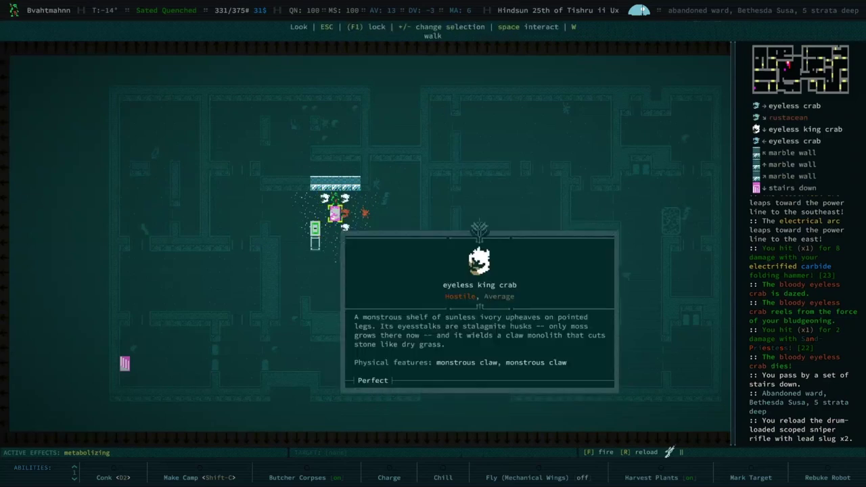
key(Escape)
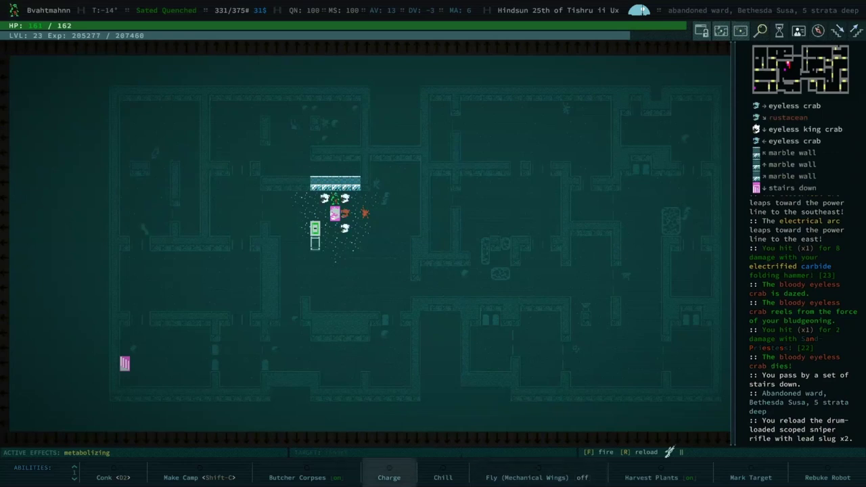
click(76, 478)
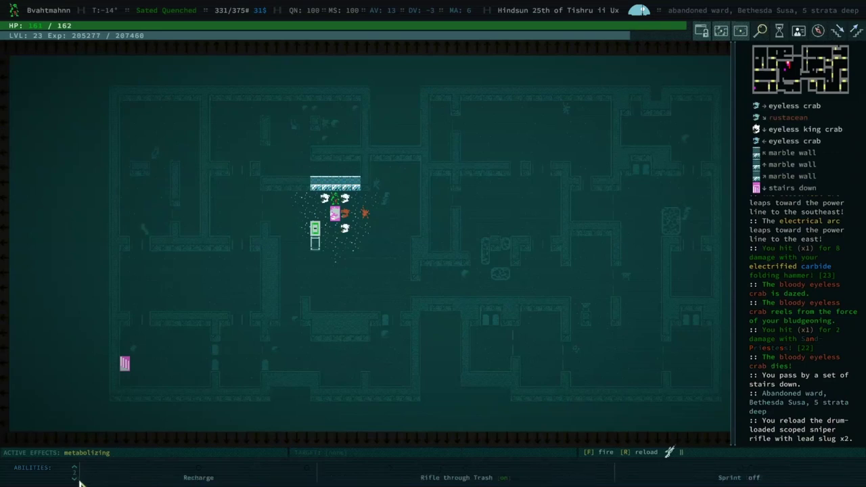
Step: Sprint three tiles southwest and two south from the king crab, then aim a missile weapon
click(687, 477)
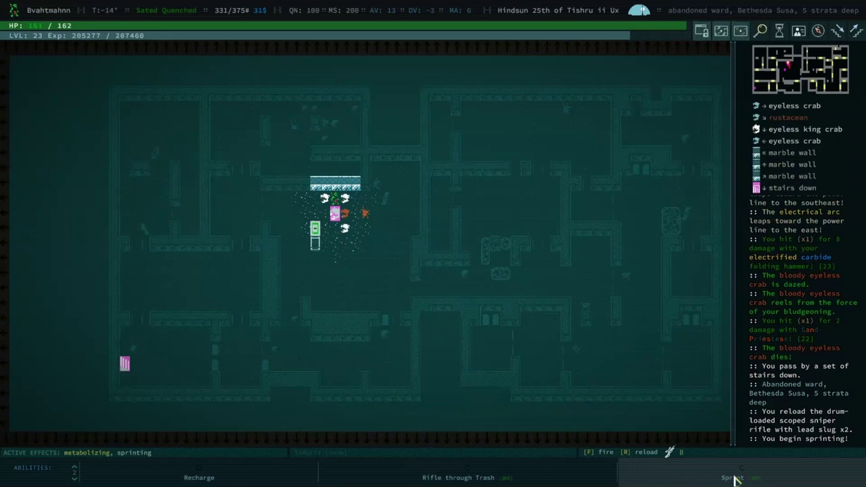
key(KP_1)
key(KP_1)
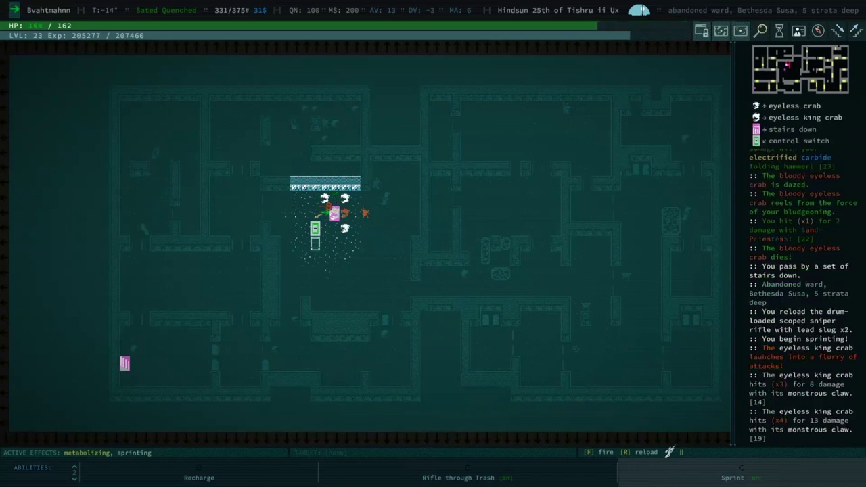
key(KP_1)
key(KP_1)
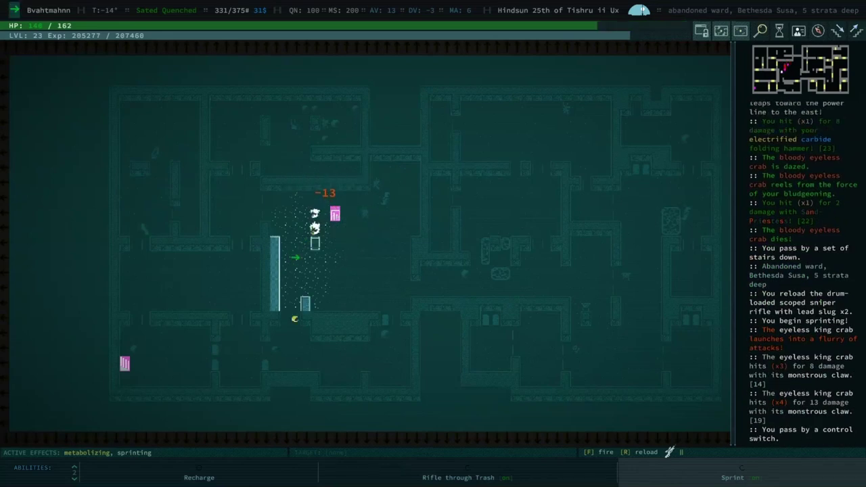
key(KP_1)
key(KP_2)
key(KP_2)
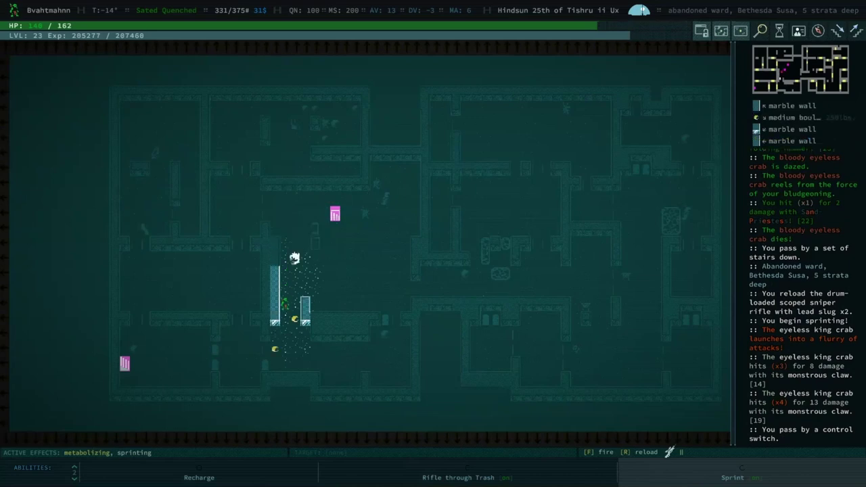
key(KP_2)
key(KP_2)
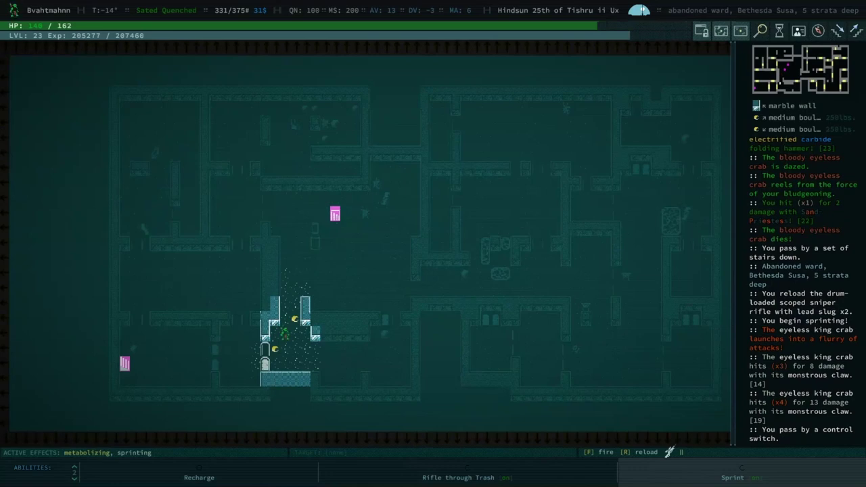
key(f)
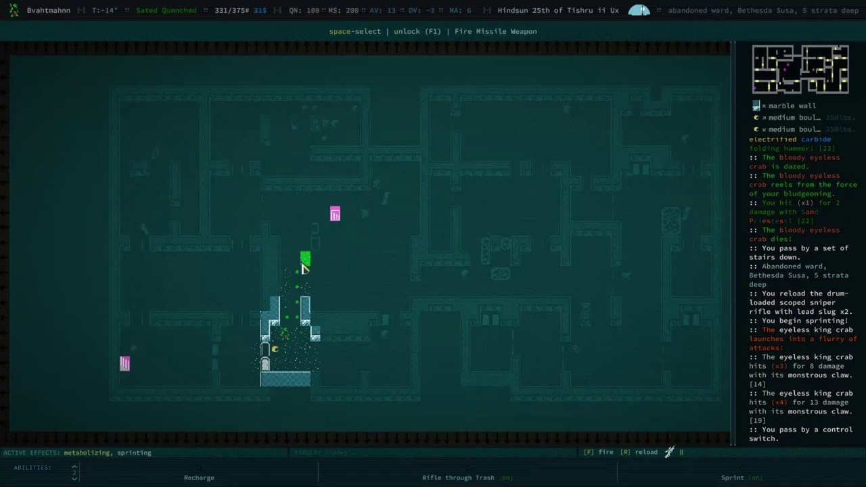
Step: Equip the high explosive grenade mk II and throw it onto both crabs
click(303, 267)
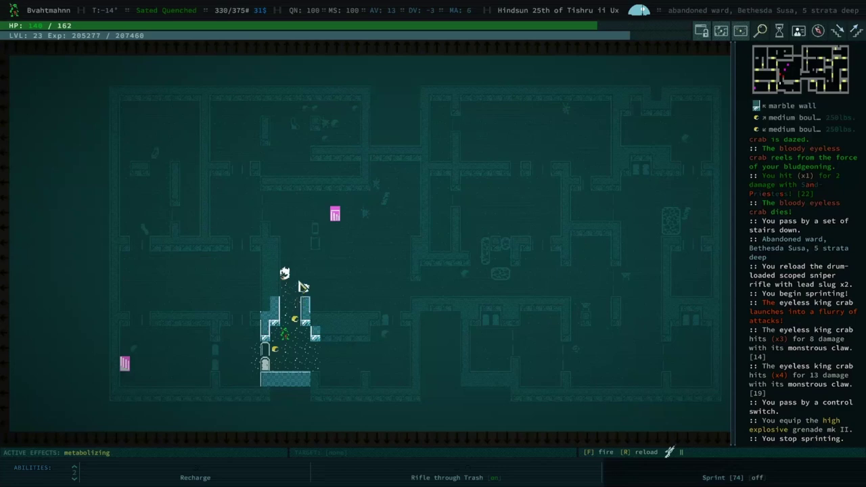
key(f)
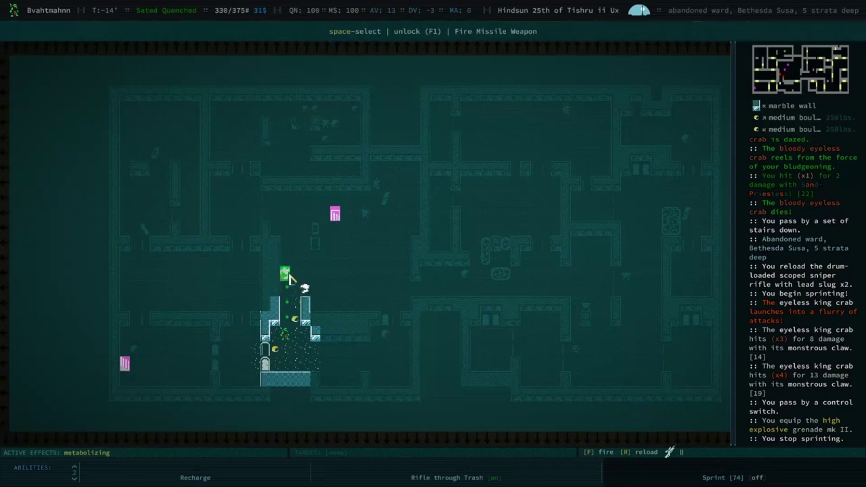
click(291, 276)
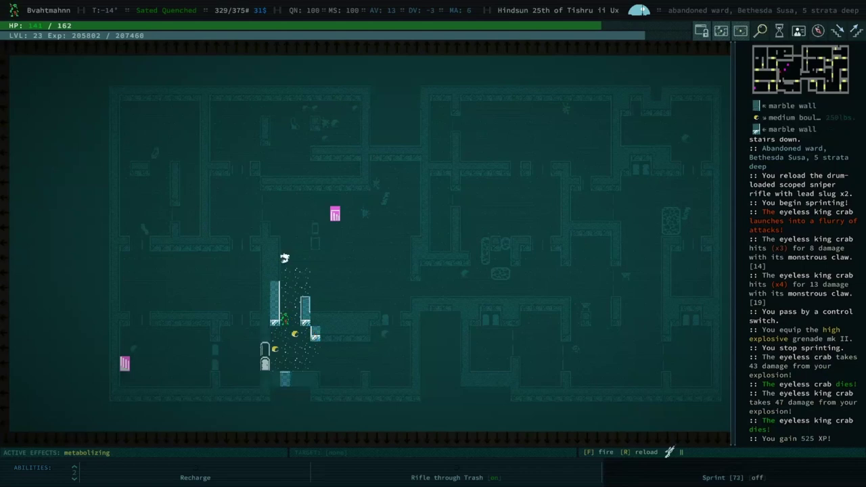
Step: Step south, attempt resting, dismiss the warning, and shoot the eyeless crab
key(Down)
key(shift+z)
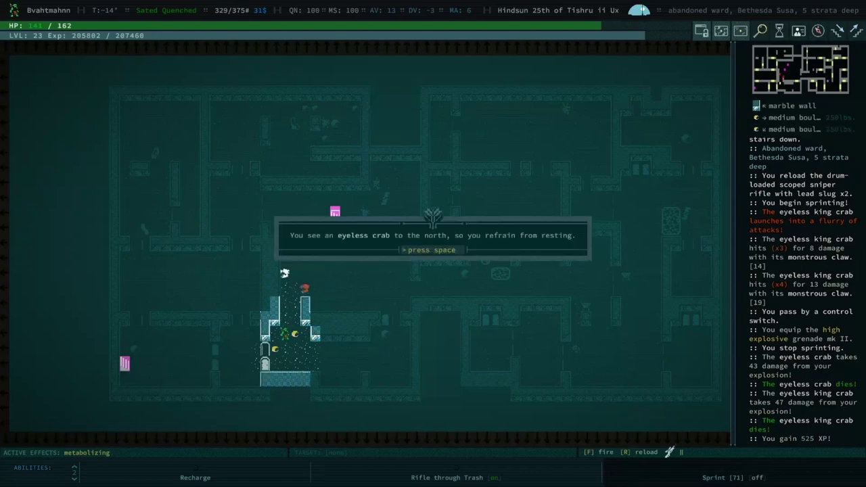
key(space)
key(f)
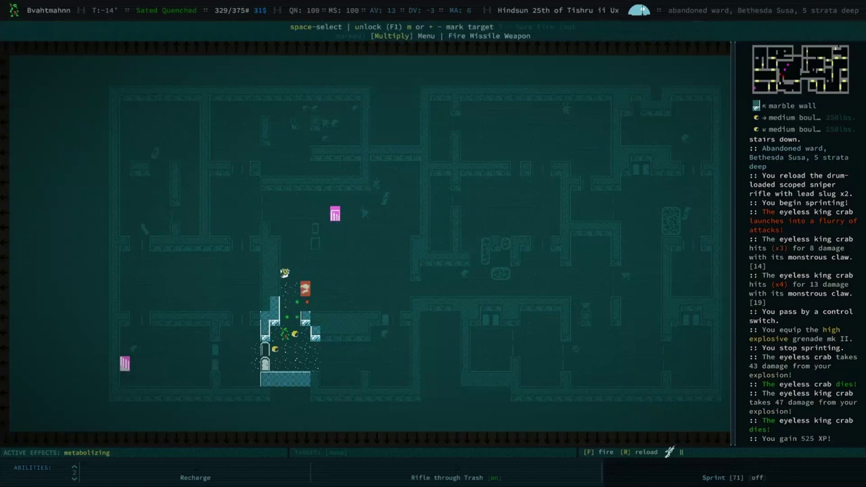
key(space)
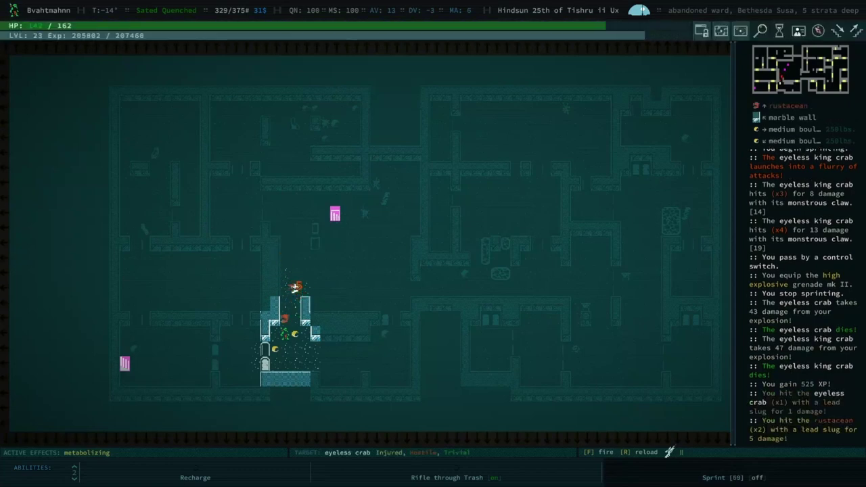
Step: Hammer the rustacean and eyeless crab to the north until both die, then step north
key(Up)
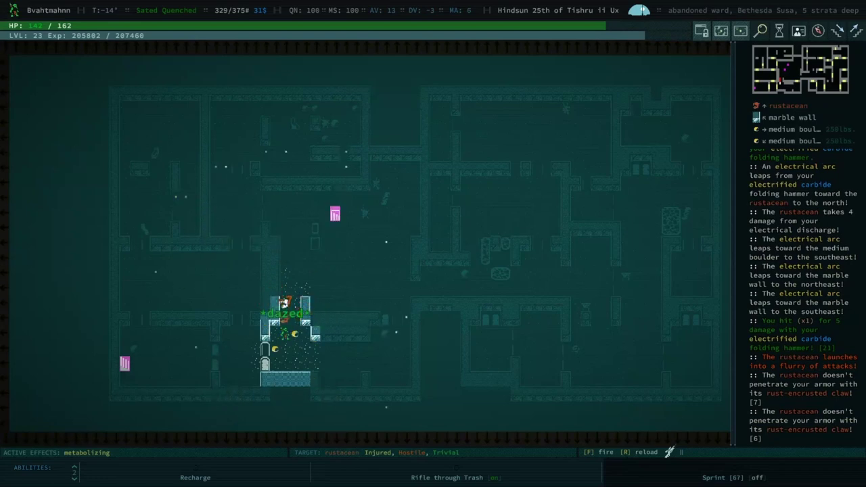
key(Up)
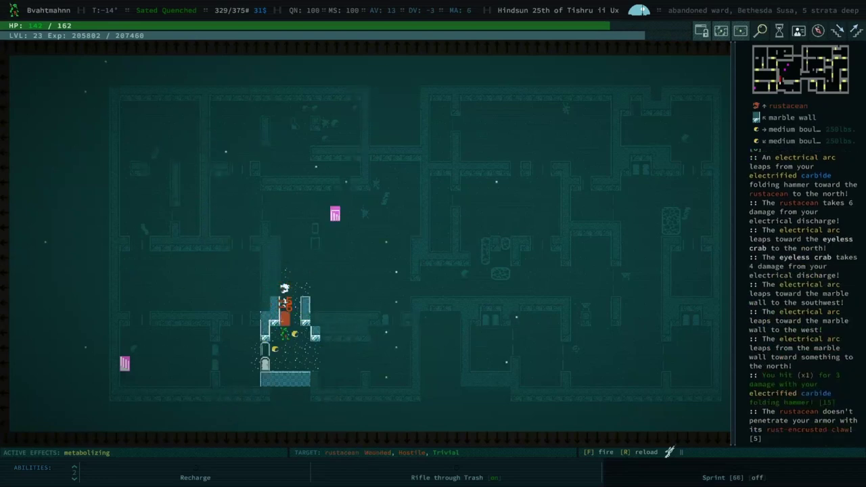
key(Up)
key(Up)
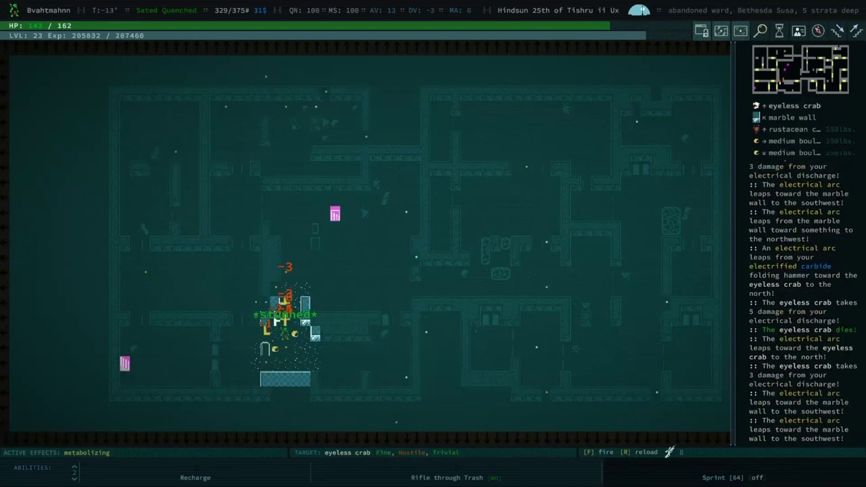
key(Up)
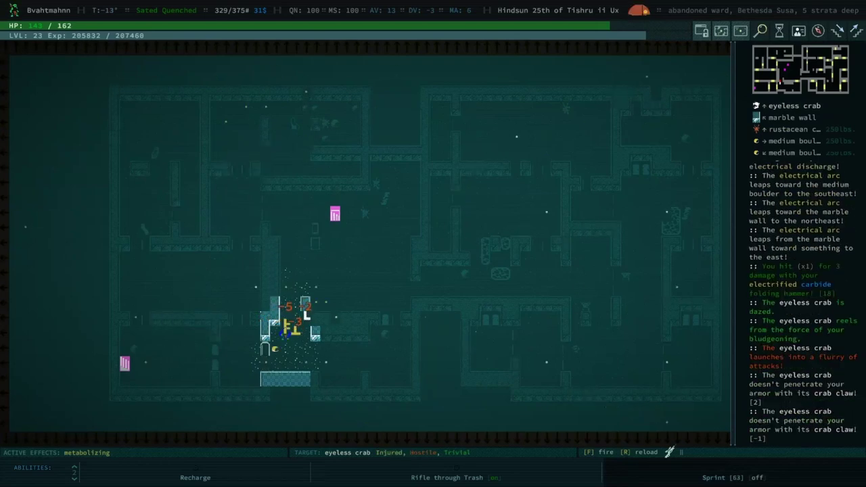
key(Up)
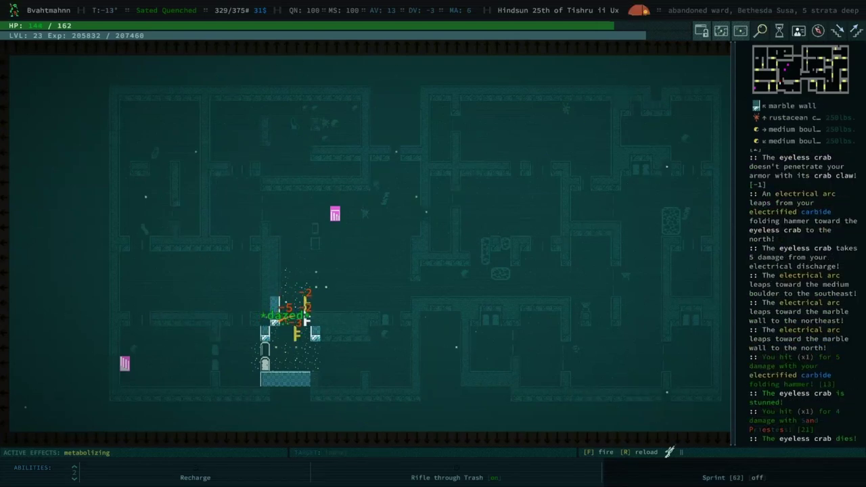
key(Up)
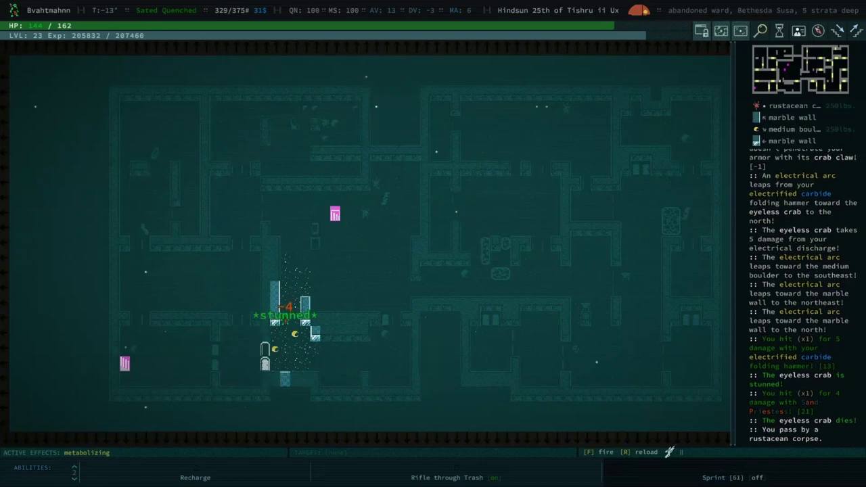
key(Up)
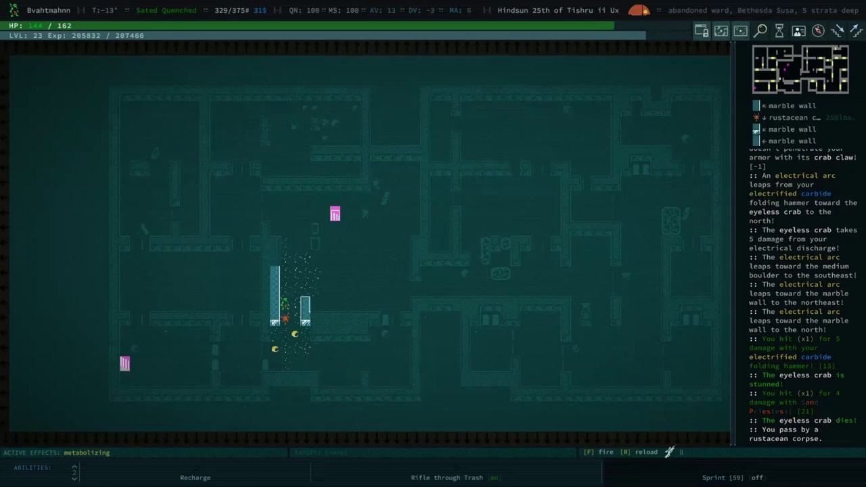
Step: Walk east, north along the wall, then west onto the stairs down
key(Up)
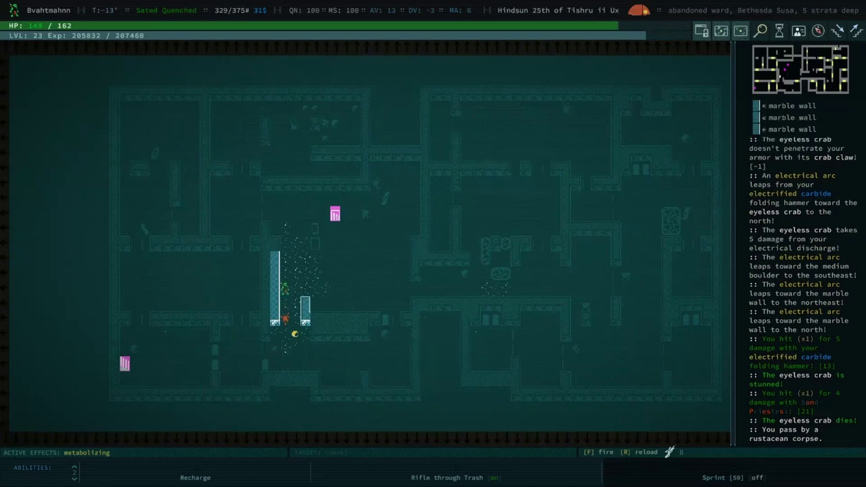
key(Right)
key(Right)
key(Right)
key(Right)
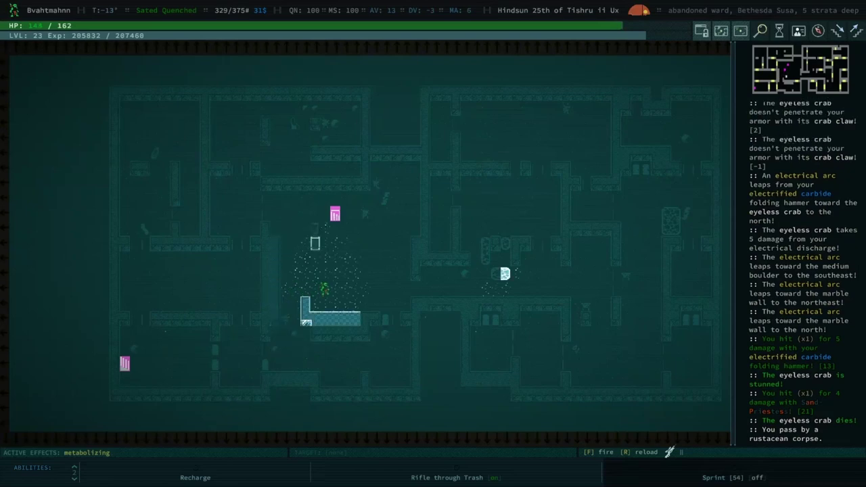
key(Up)
key(Up)
key(Up)
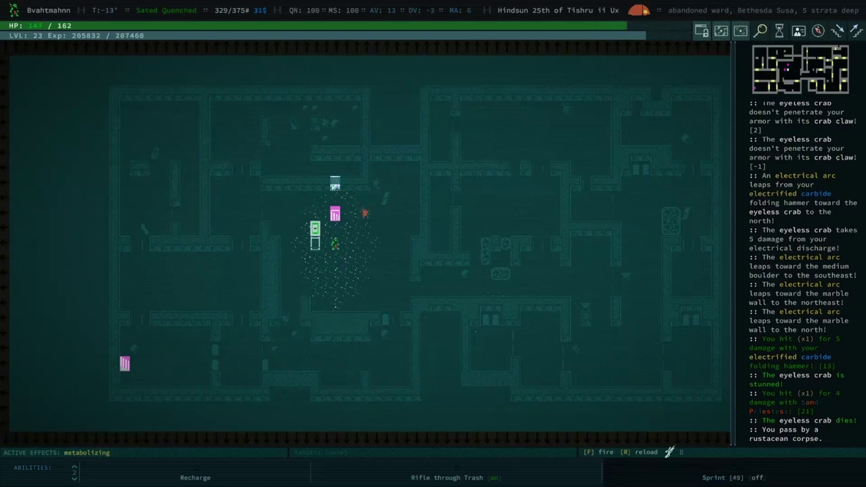
key(Up)
key(Right)
key(Right)
key(Right)
key(Right)
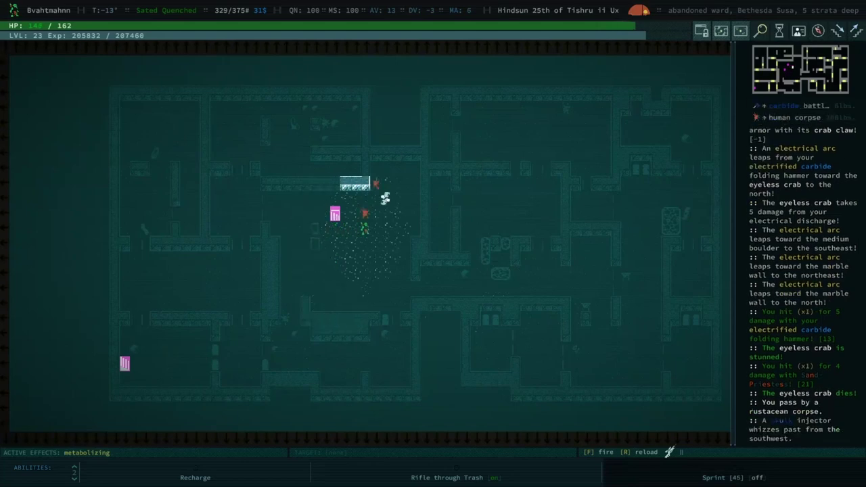
key(Up)
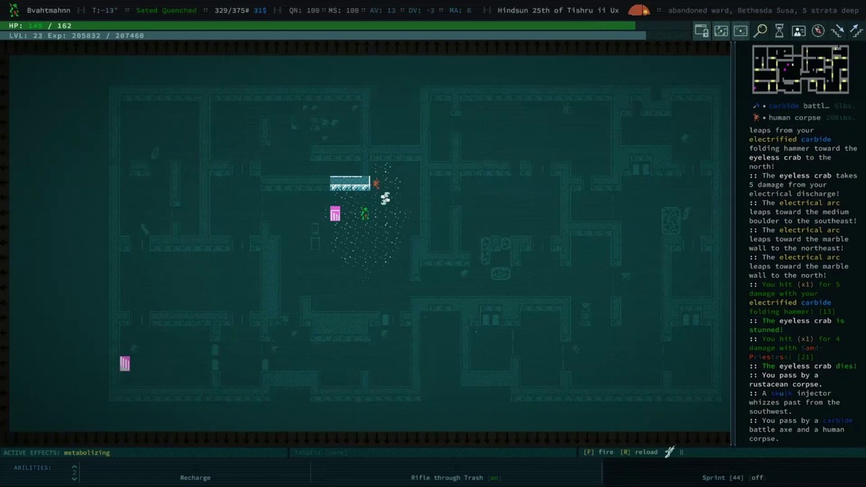
key(Left)
key(Left)
key(Left)
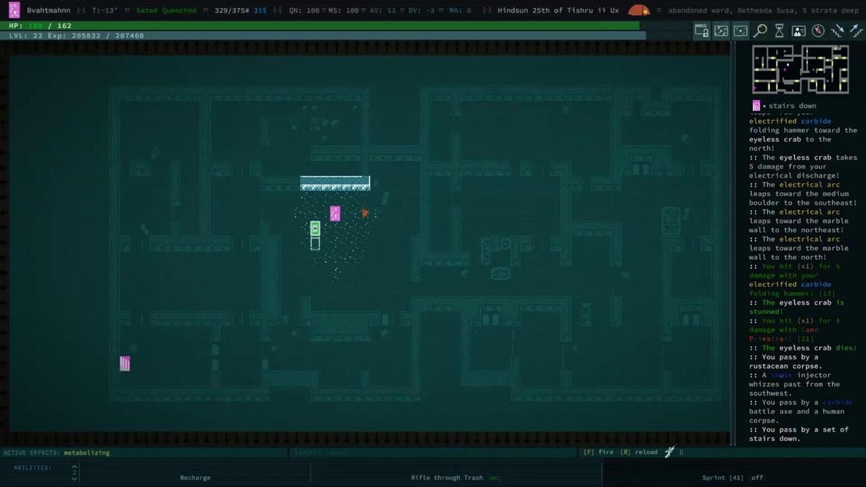
Step: Decline stepping into the acidic slime puddle and rest until HP reaches 162
key(Down)
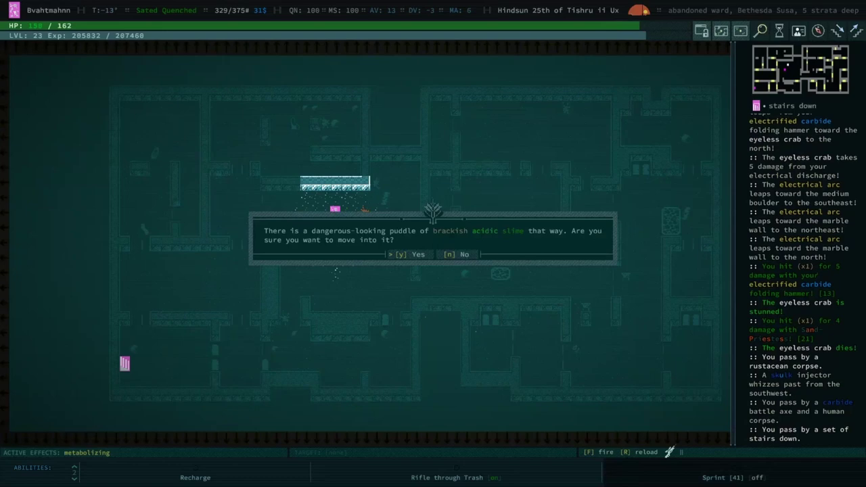
key(n)
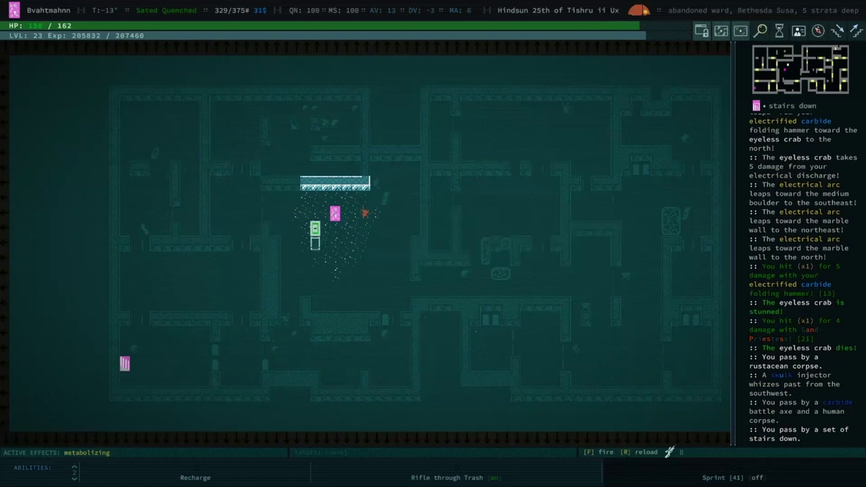
key(shift+z)
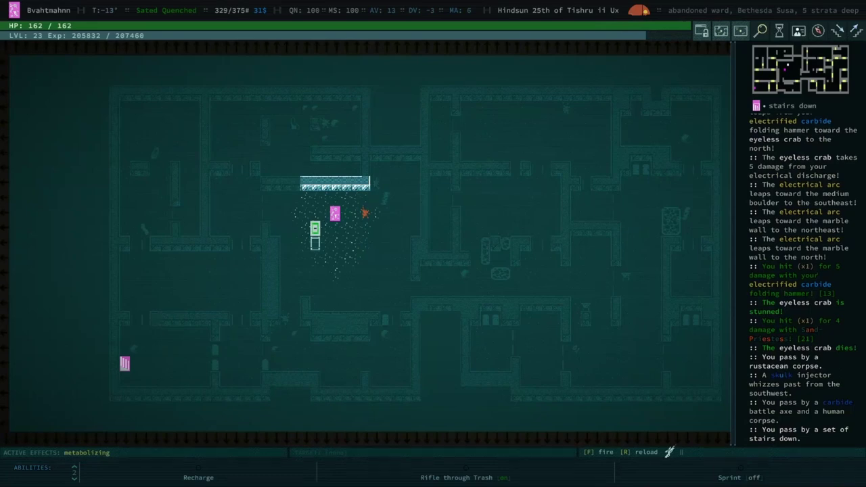
Step: Descend through the slime, attack the lurking beth to the west, then step northeast and north
key(Down)
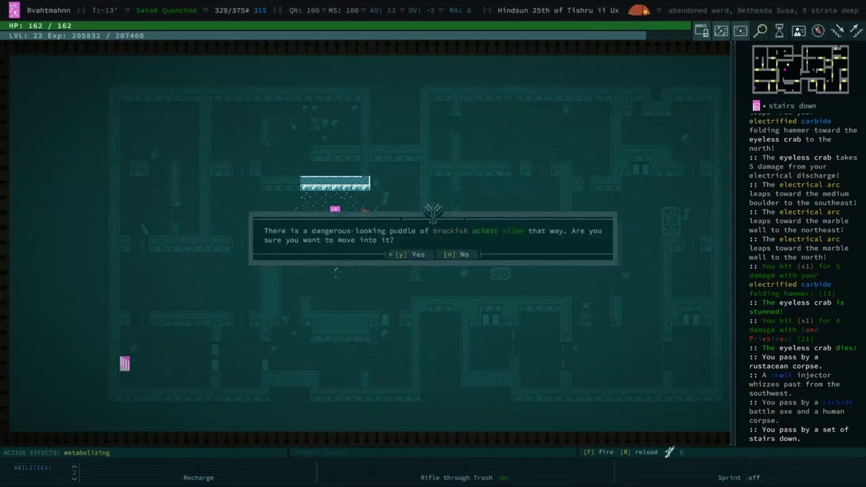
key(y)
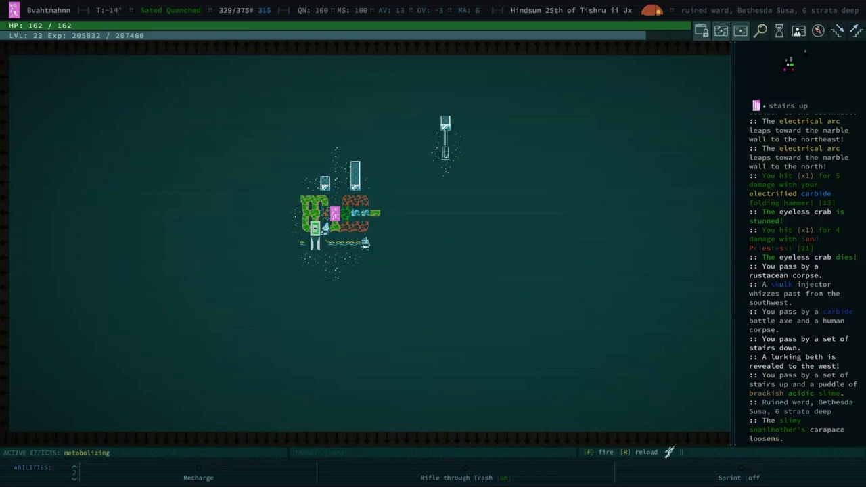
key(Left)
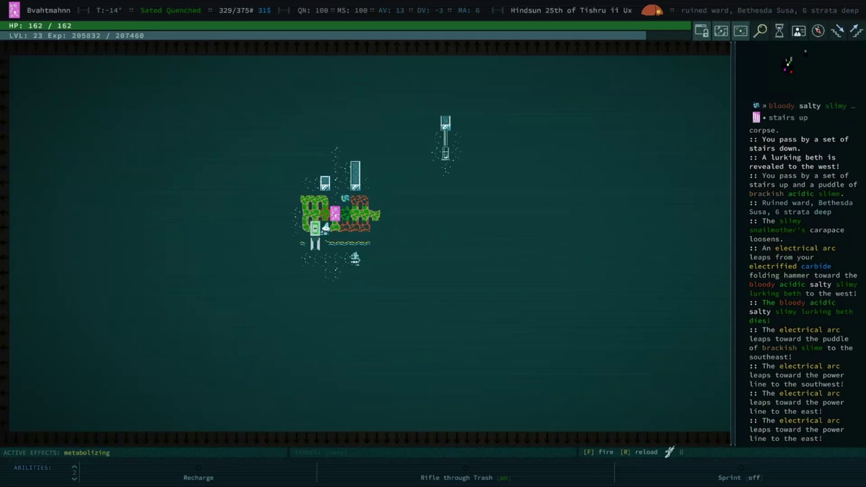
key(KP_9)
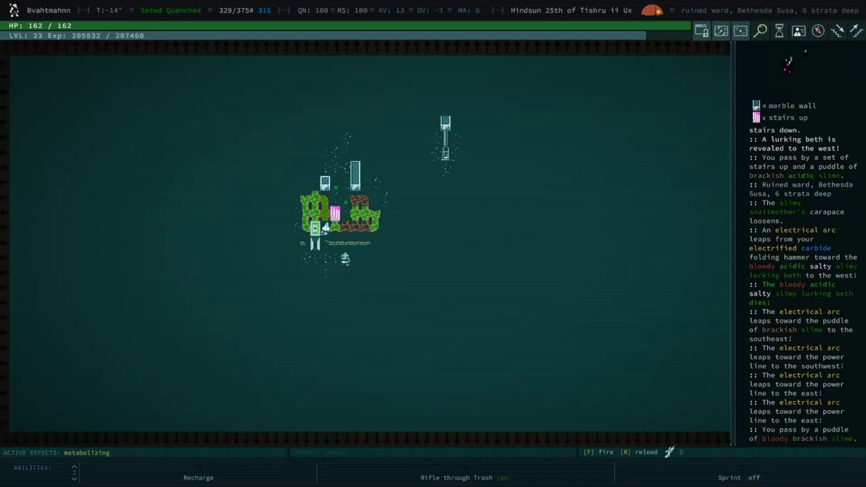
key(KP_8)
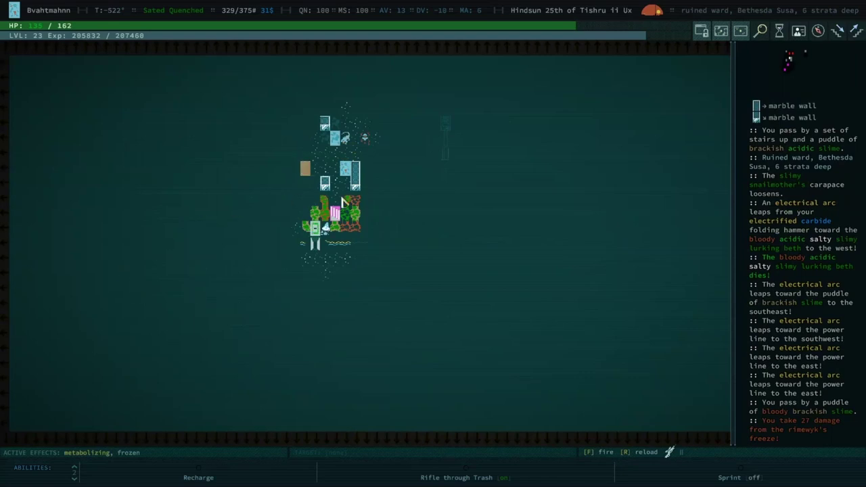
Step: Collapse the Missile Weapon category in the inventory
key(i)
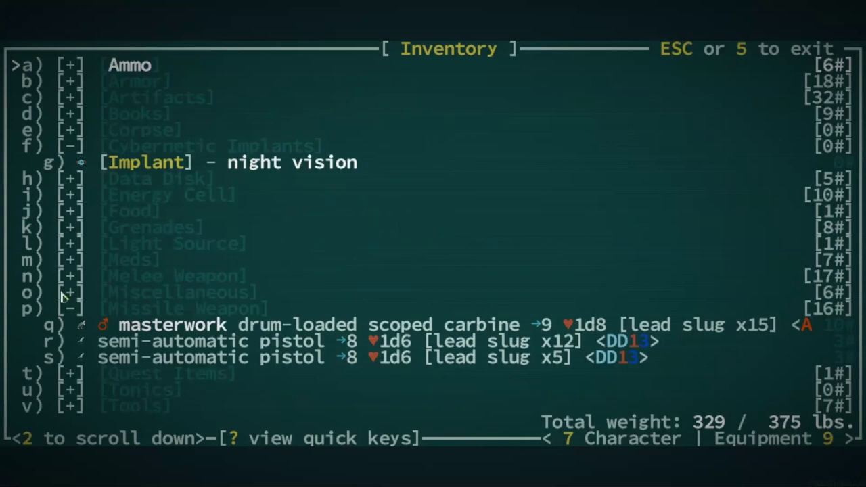
key(Down)
key(Down)
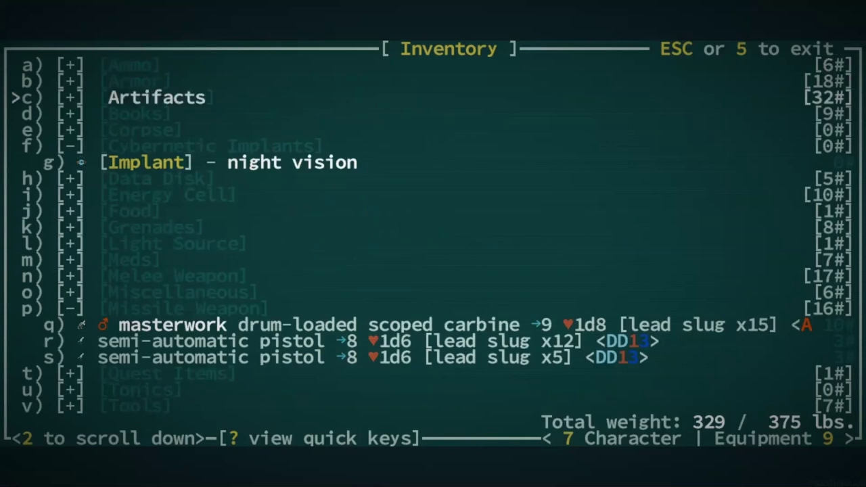
key(Down)
key(Down)
key(Down)
key(Down)
key(Down)
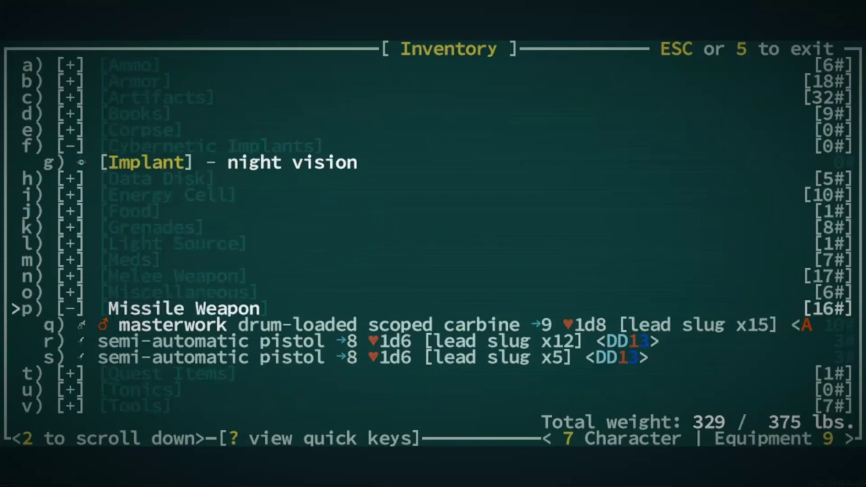
key(space)
Step: Expand Tonics to review the injectors, then collapse the category again
key(Down)
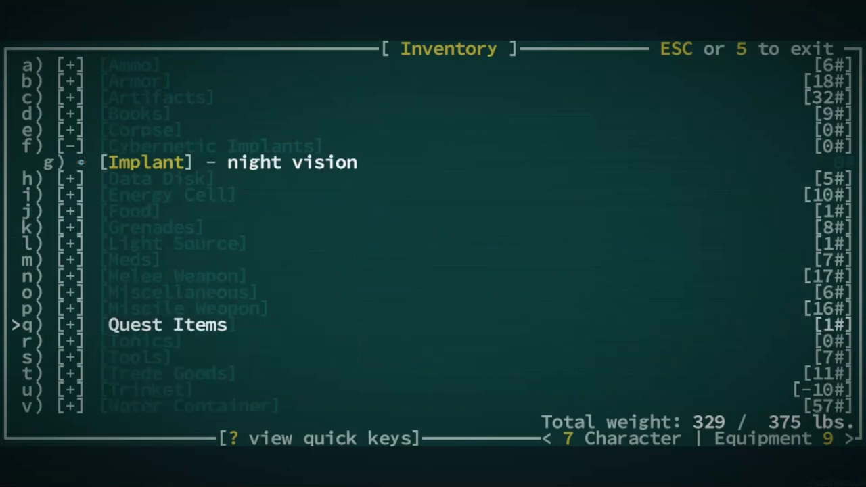
key(Down)
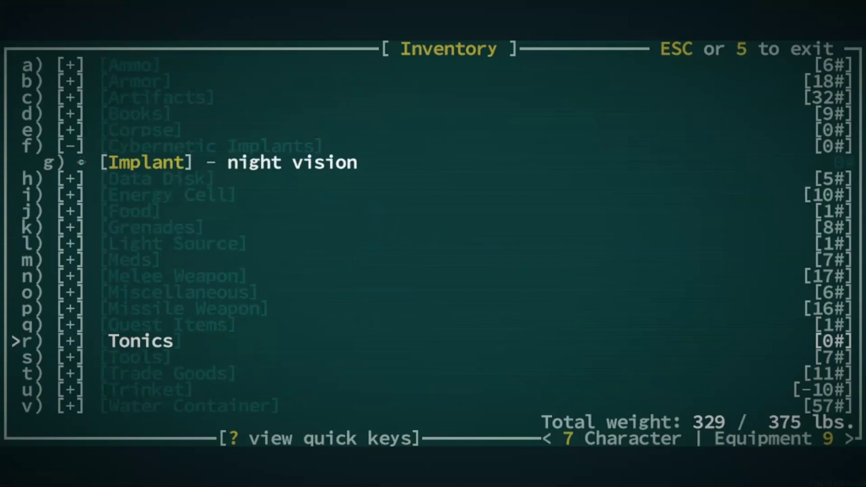
key(space)
key(Down)
key(Down)
key(Down)
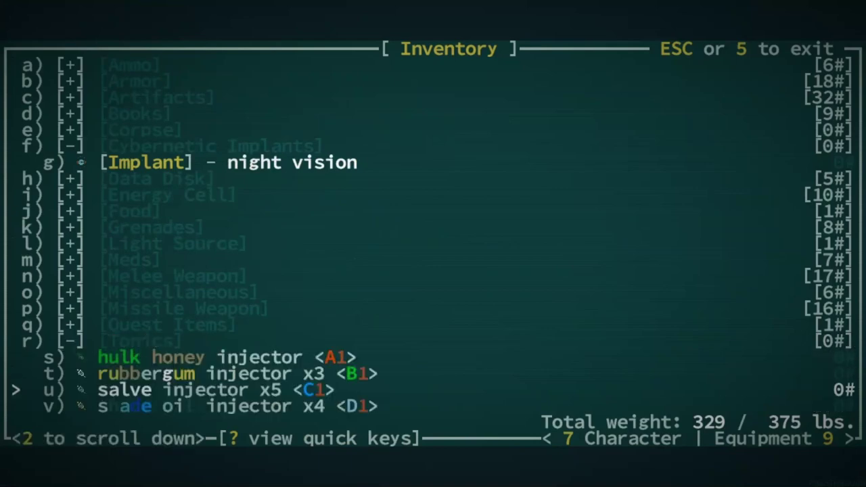
key(Down)
key(Down)
key(Down)
key(Down)
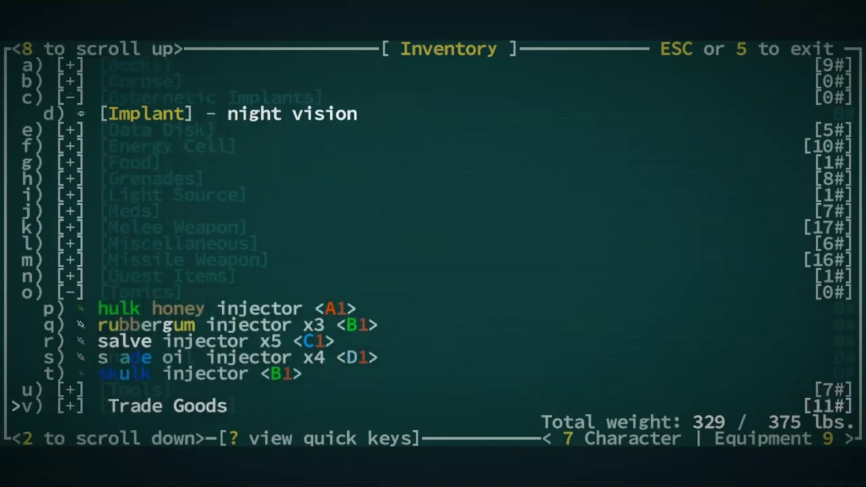
key(Up)
key(Up)
key(Up)
key(Up)
key(Up)
key(Up)
key(Up)
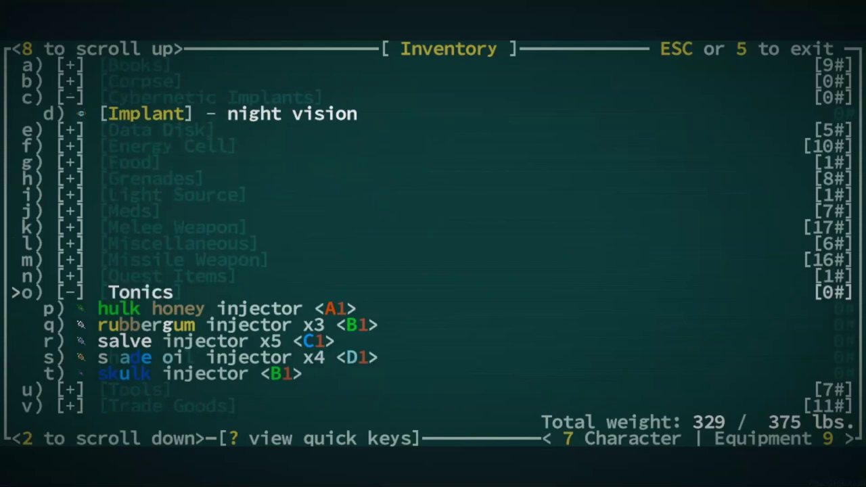
key(space)
Step: Return to the map, dismiss the frozen solid message, and bring up the equipment screen
key(Escape)
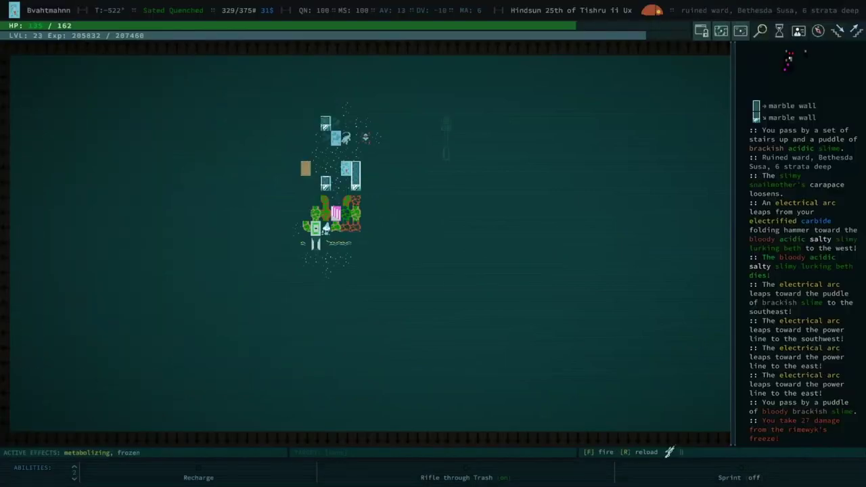
key(Up)
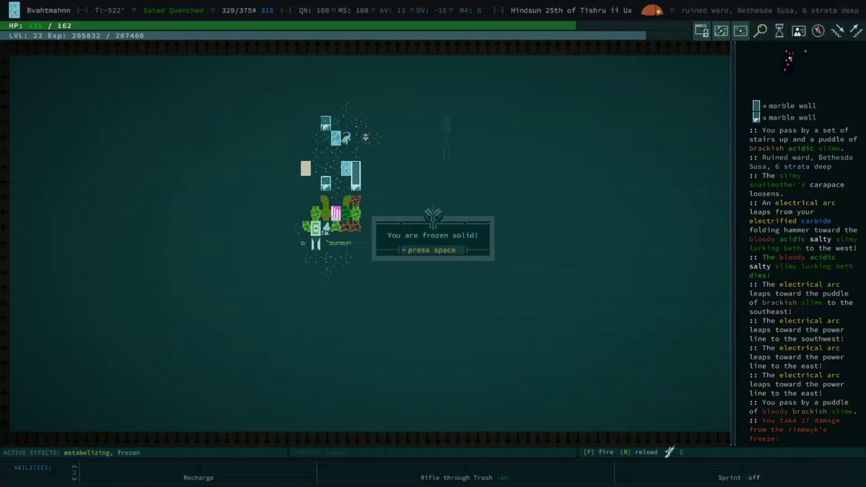
key(space)
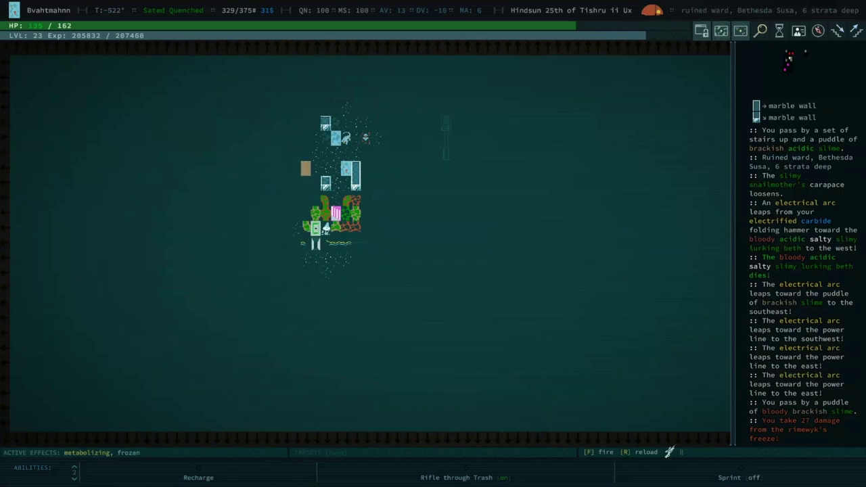
key(e)
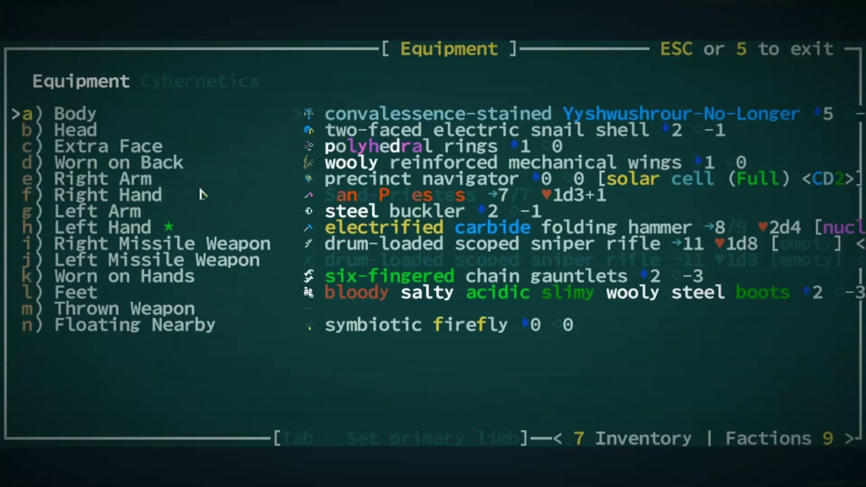
Step: Check the mechanical wings on the back slot, close equipment, and pass frozen turns
key(d)
key(space)
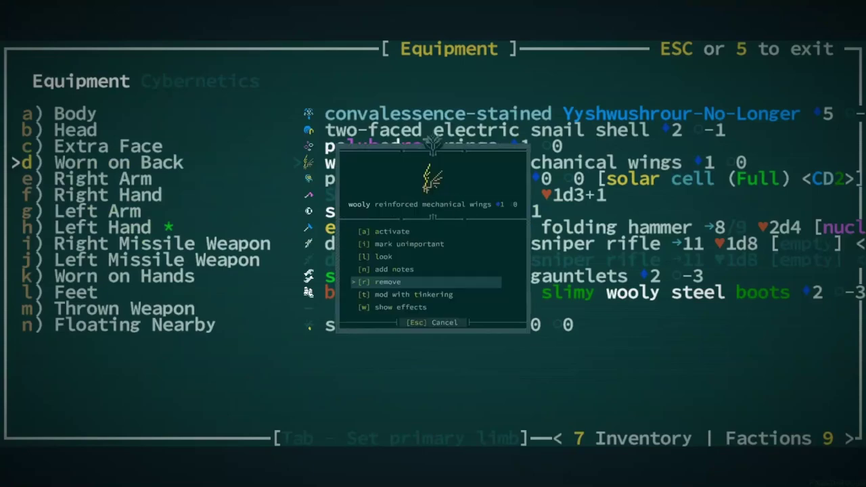
key(Escape)
key(Escape)
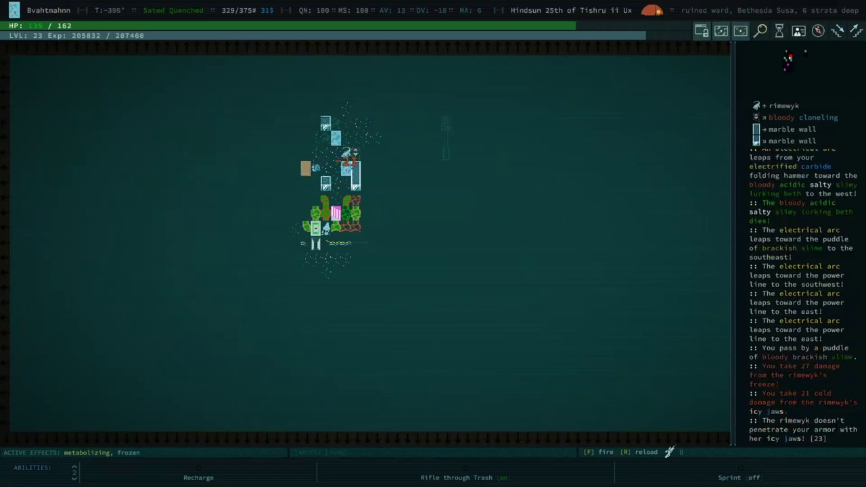
key(space)
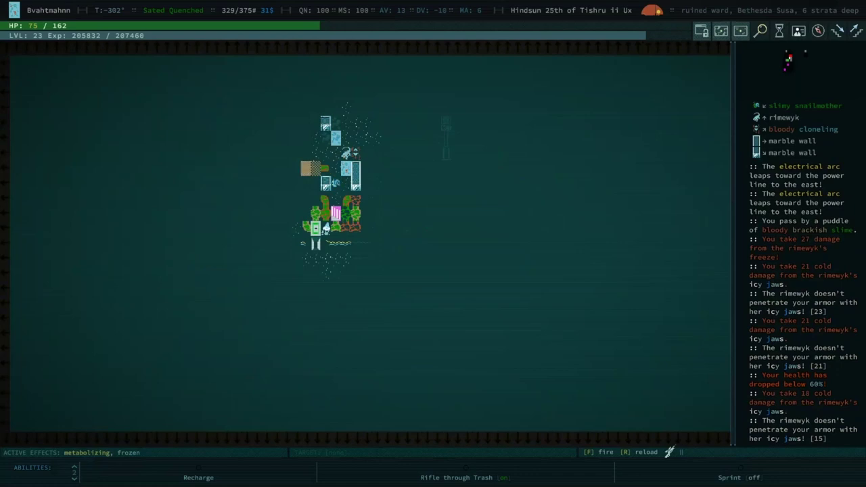
Step: Glance through the Armor and Melee Weapon inventory categories, then close the inventory
key(i)
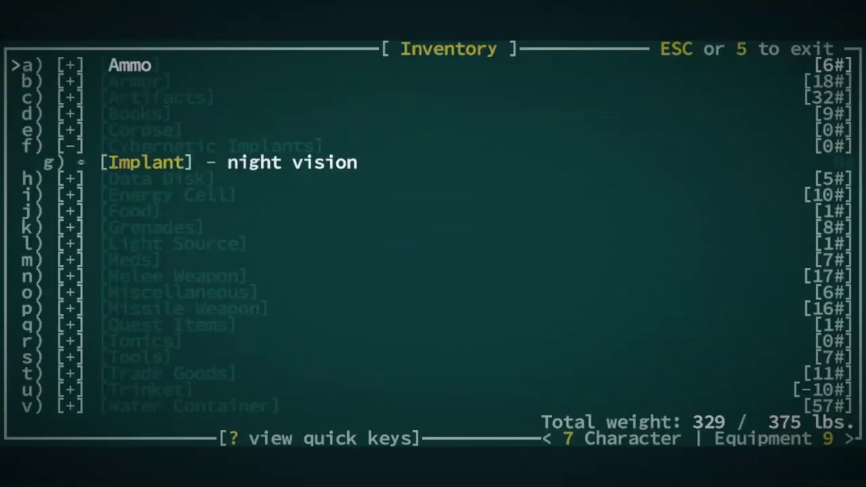
key(Down)
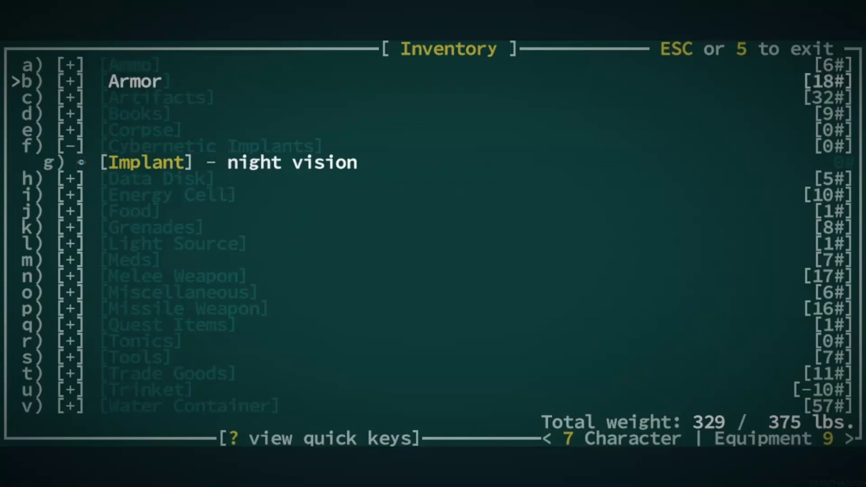
key(Down)
key(Down)
key(Down)
key(Escape)
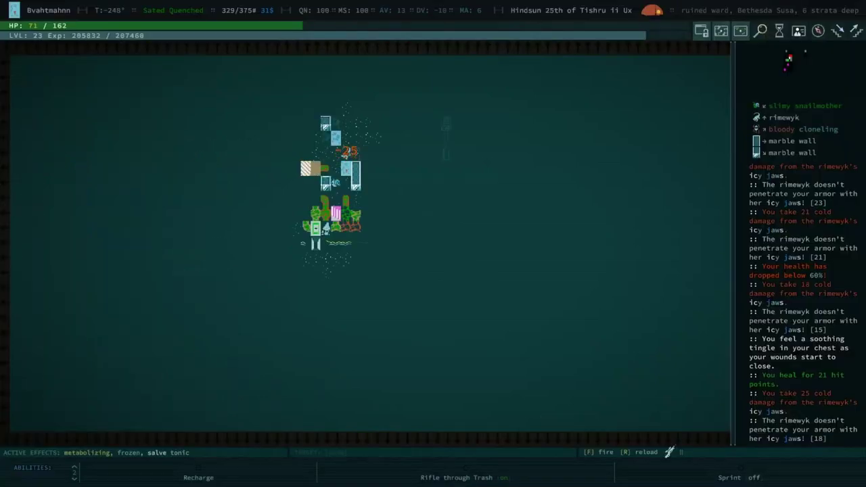
Step: Wait out frozen turns until the rimewyk kills the character
key(Up)
key(space)
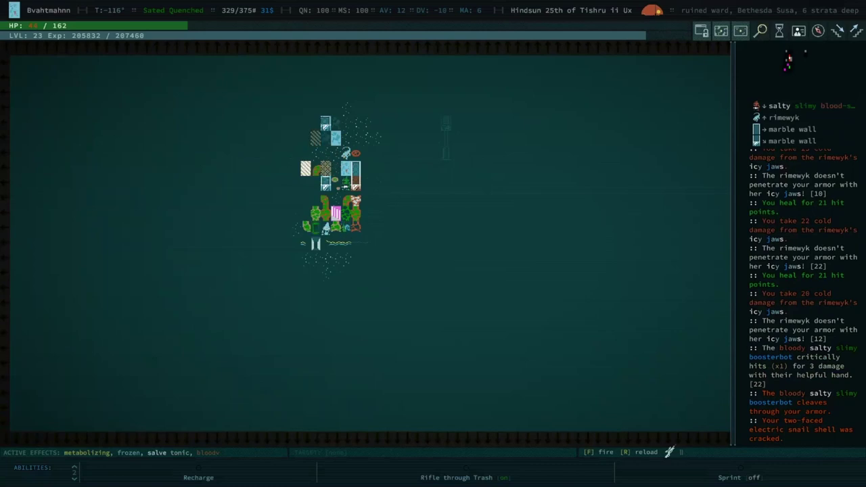
key(5)
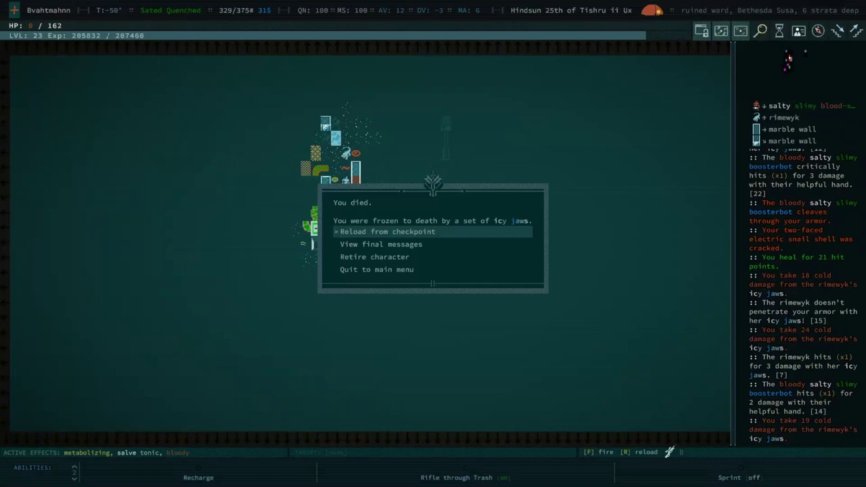
Step: Reload from the checkpoint, check the Face and Extra Face equipment slots, and return to the map
key(Return)
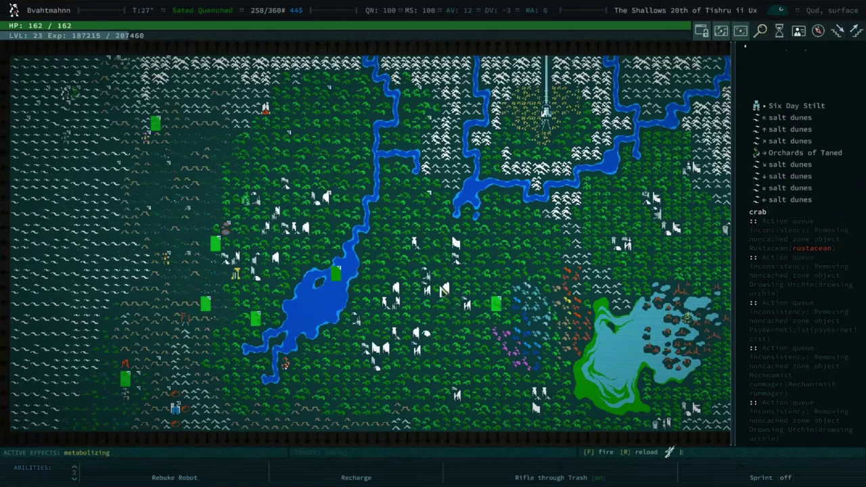
key(e)
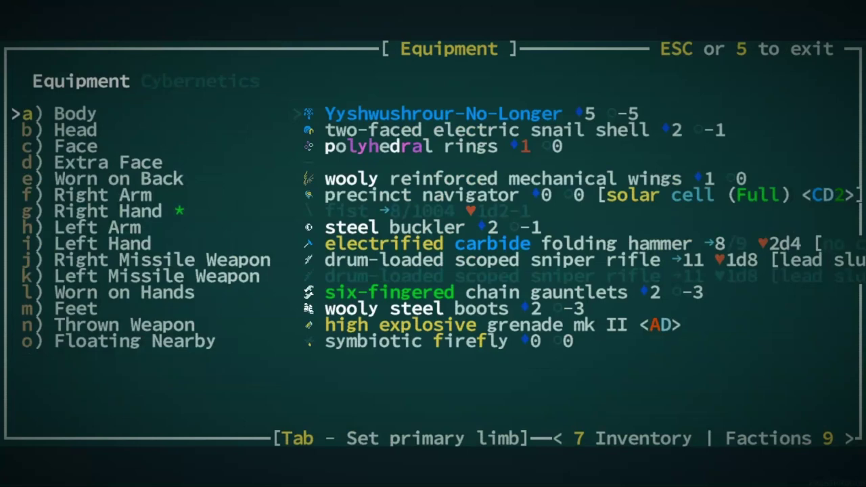
key(Down)
key(Down)
key(Down)
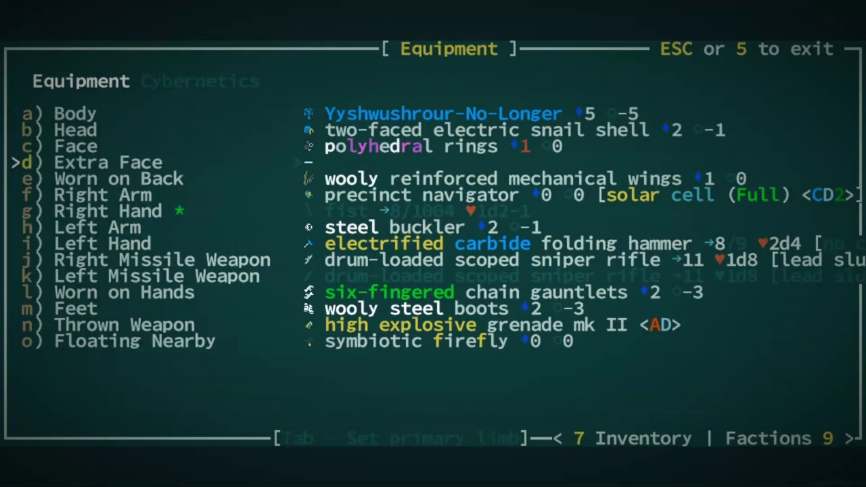
key(Up)
key(Escape)
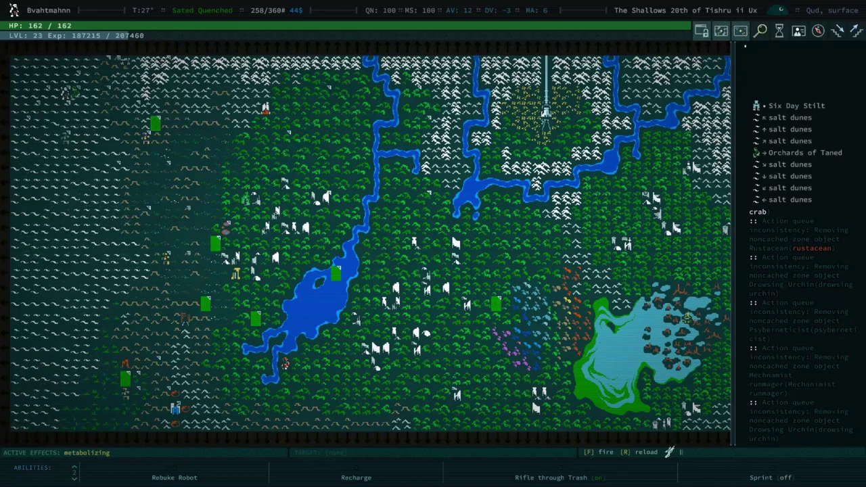
Step: After a quick inventory check, build a blaze injector from the tinkering list
key(i)
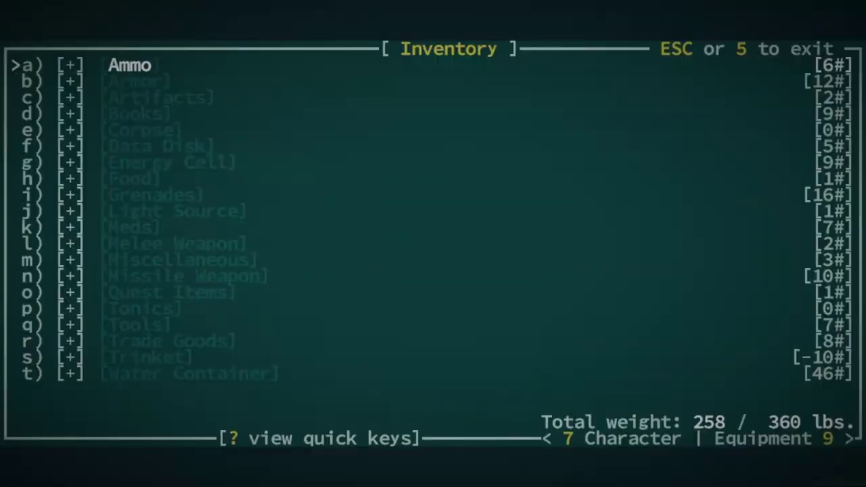
key(Escape)
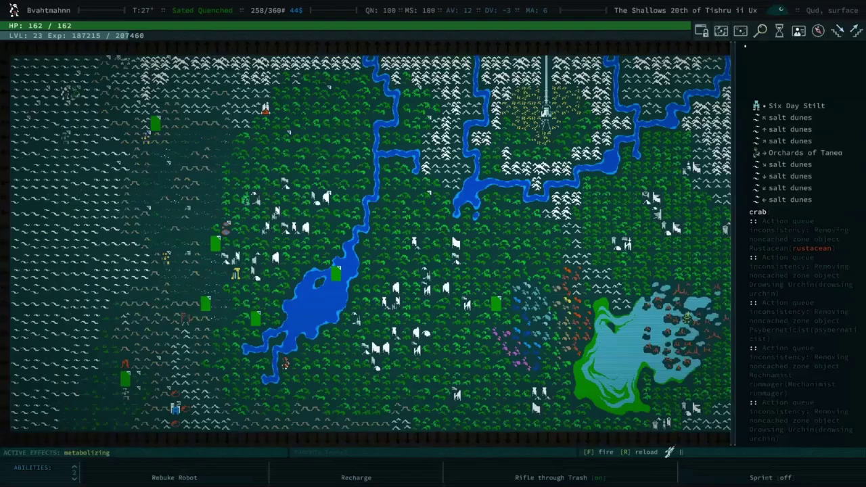
key(n)
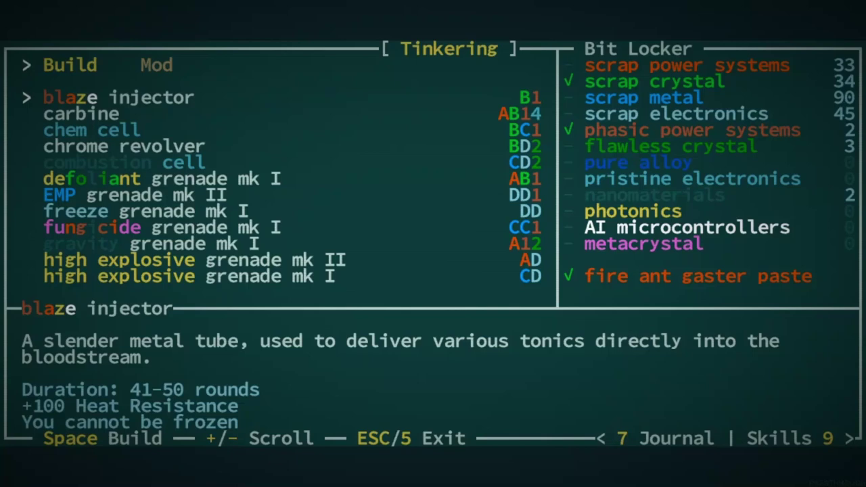
key(space)
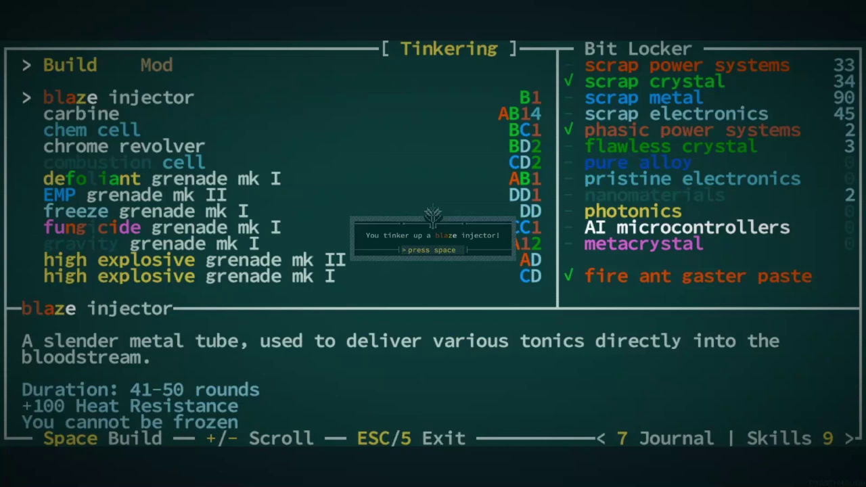
key(space)
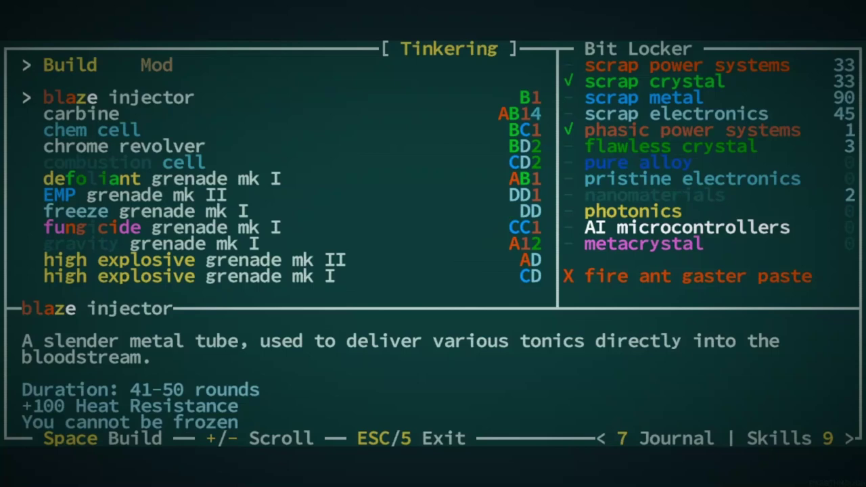
Step: Browse the carbine and gravity grenade mk I recipes, then build the blaze injector and exit
key(Down)
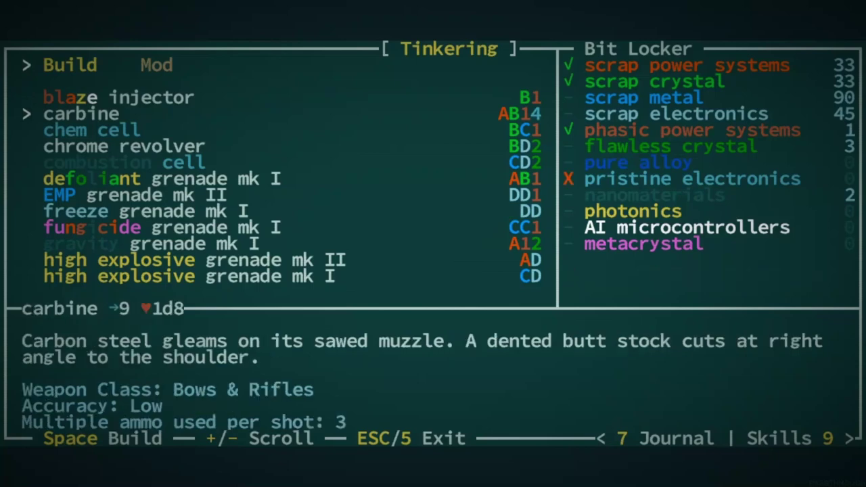
key(Up)
key(Down)
key(Down)
key(Down)
key(Down)
key(Down)
key(Down)
key(Down)
key(Down)
key(Down)
key(Down)
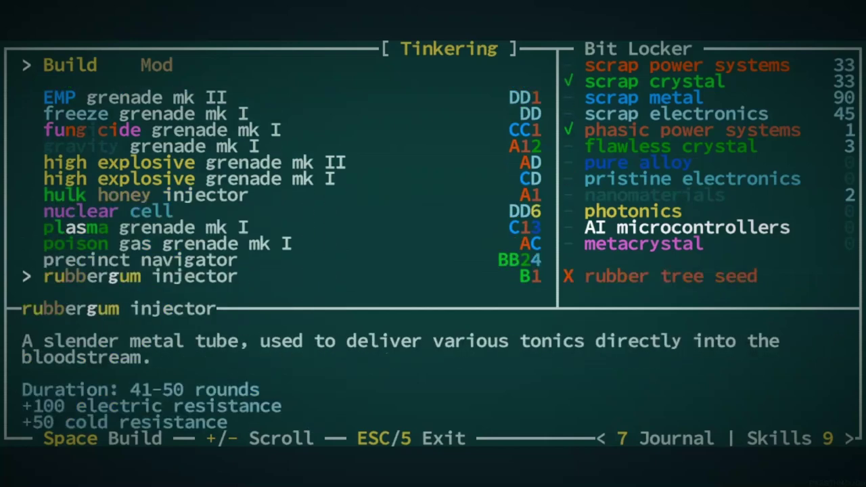
key(Up)
key(Up)
key(Up)
key(Up)
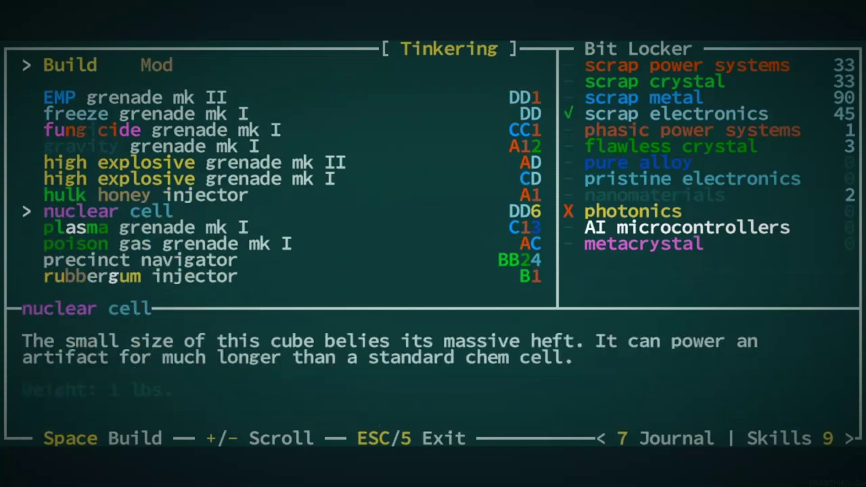
key(Up)
key(Up)
key(Up)
key(space)
key(Escape)
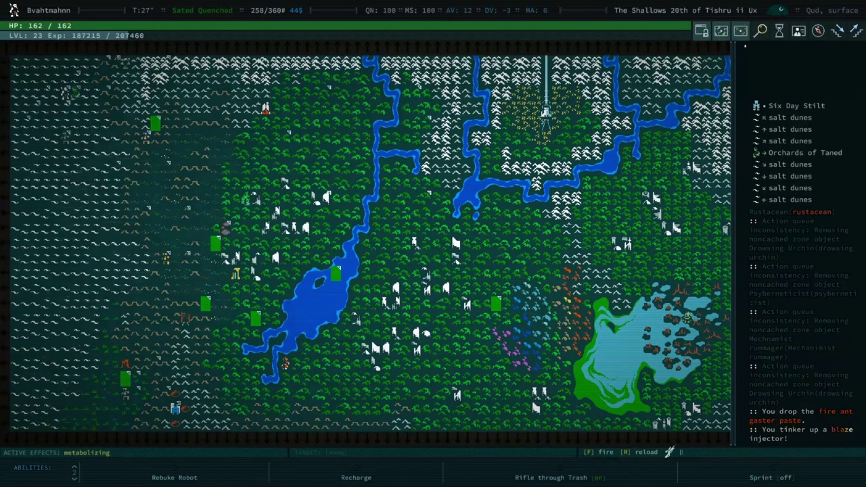
Step: Travel past the Orchards of Taned across the salt dunes and enter the salt desert zone
key(Right)
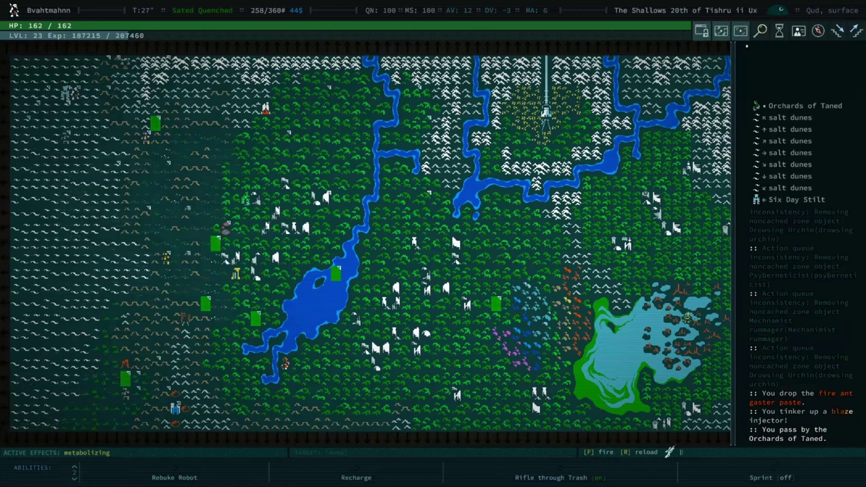
key(Down)
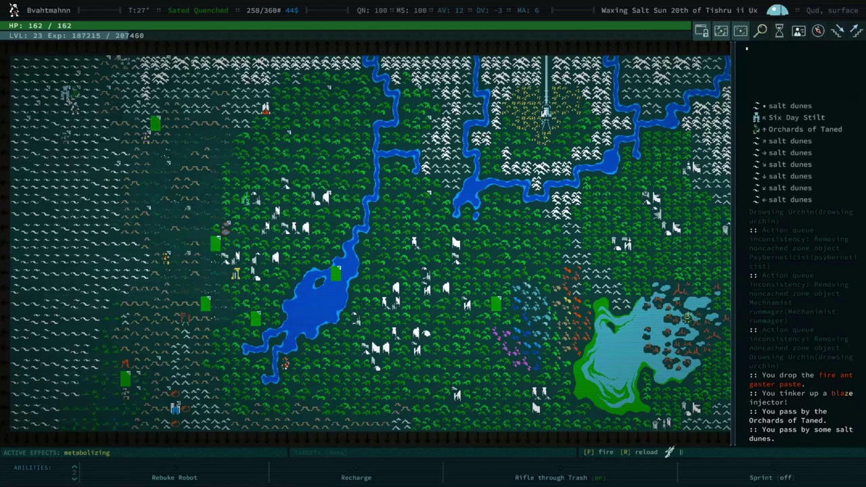
key(Left)
key(Left)
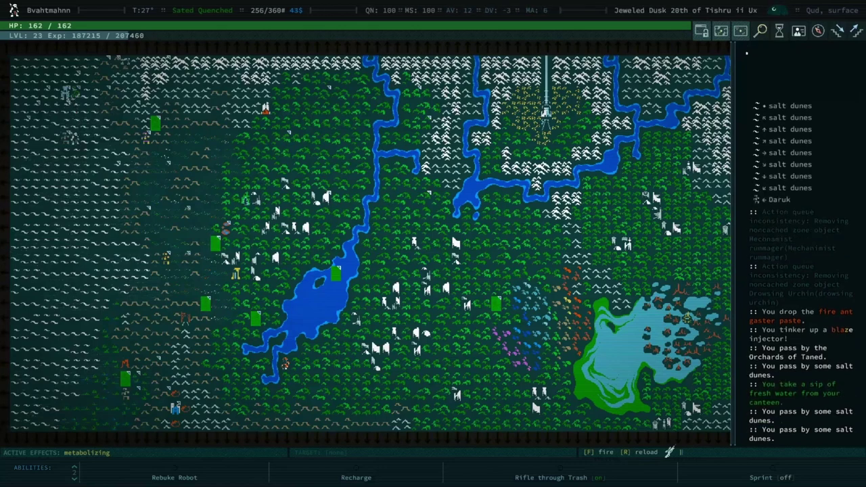
key(Down)
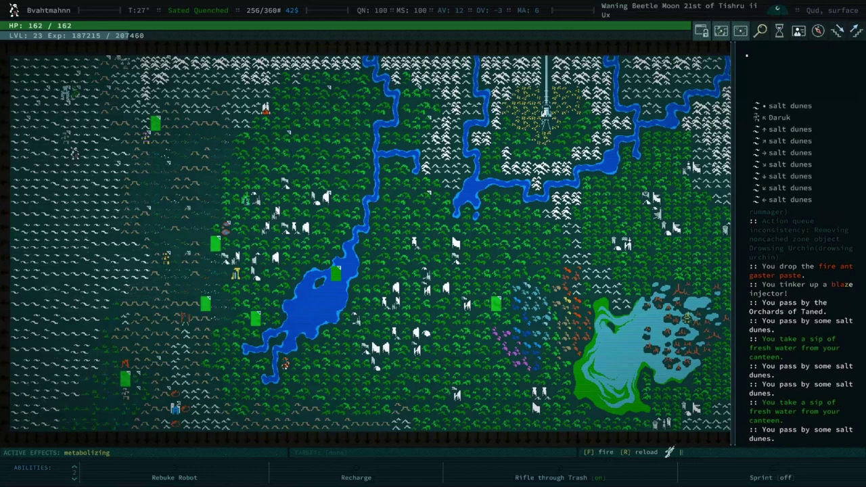
key(greater)
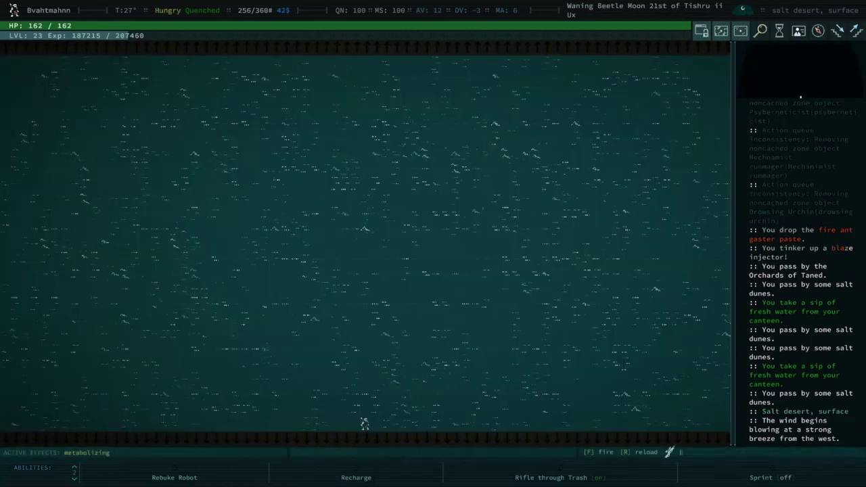
key(Down)
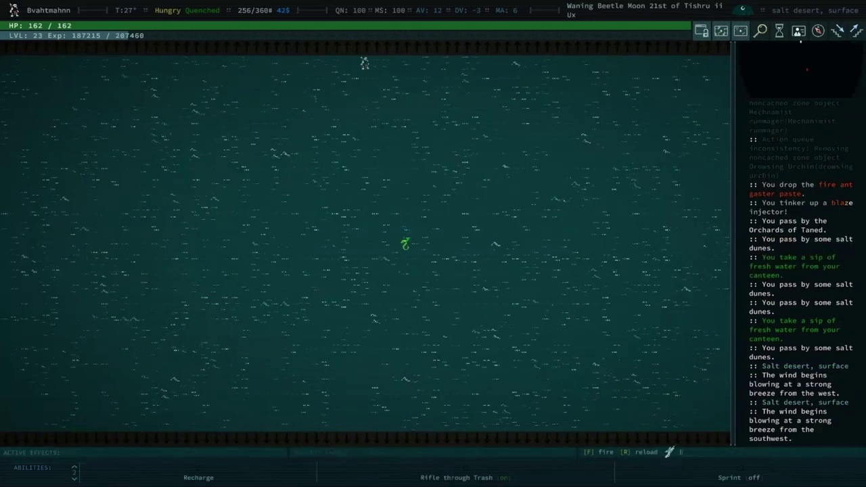
Step: Kill the dawnglider with rifle shots, reloading once, for 187 XP
key(f)
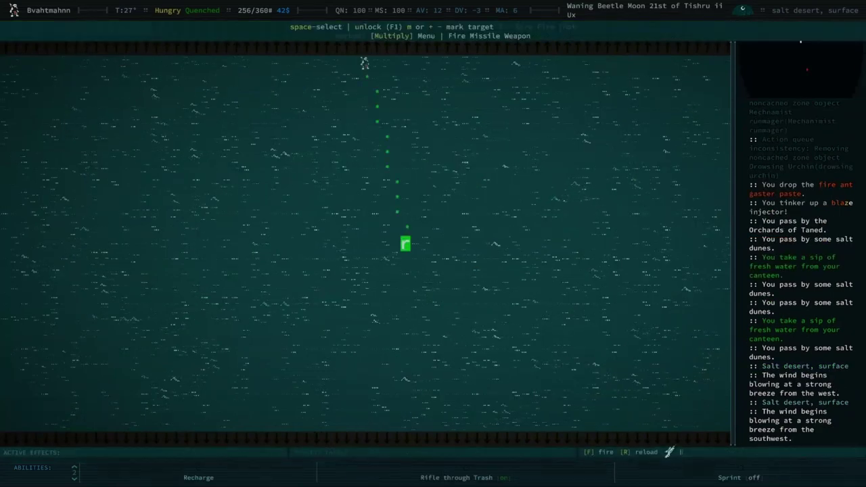
key(space)
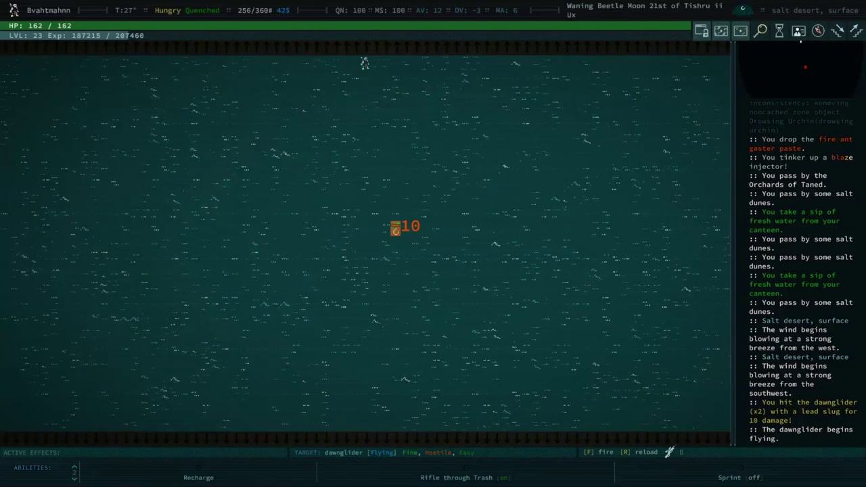
key(f)
key(space)
key(e)
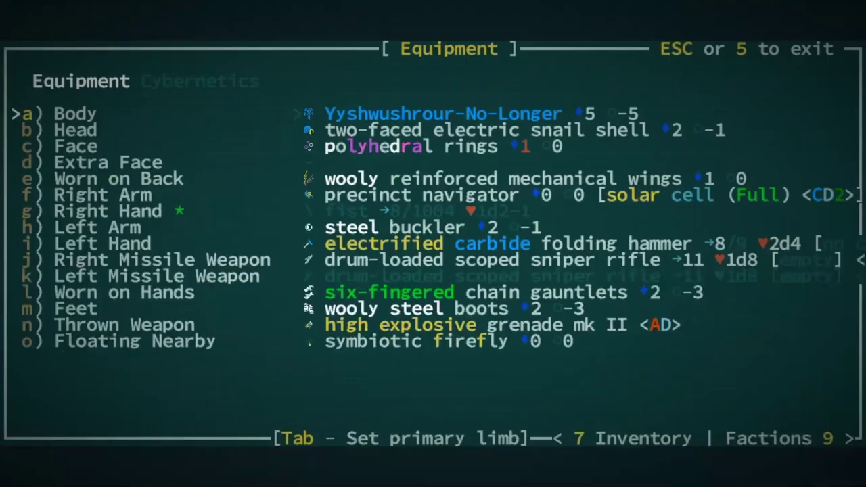
key(Escape)
key(r)
key(f)
key(space)
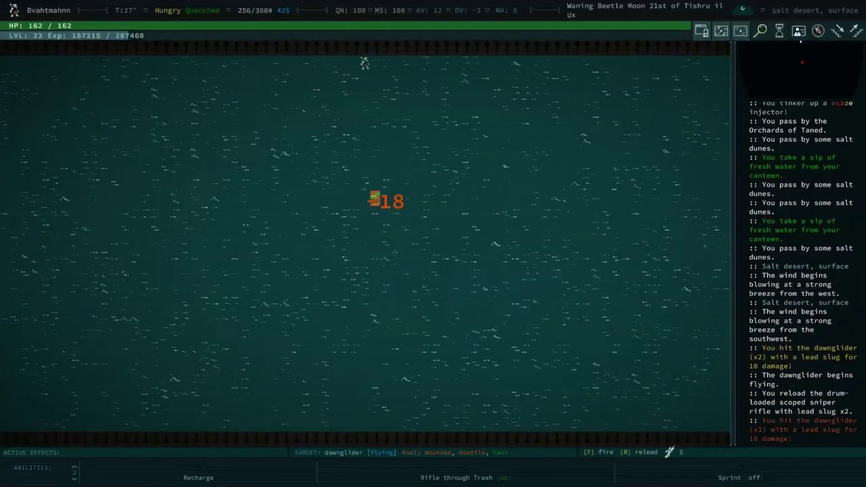
key(f)
key(space)
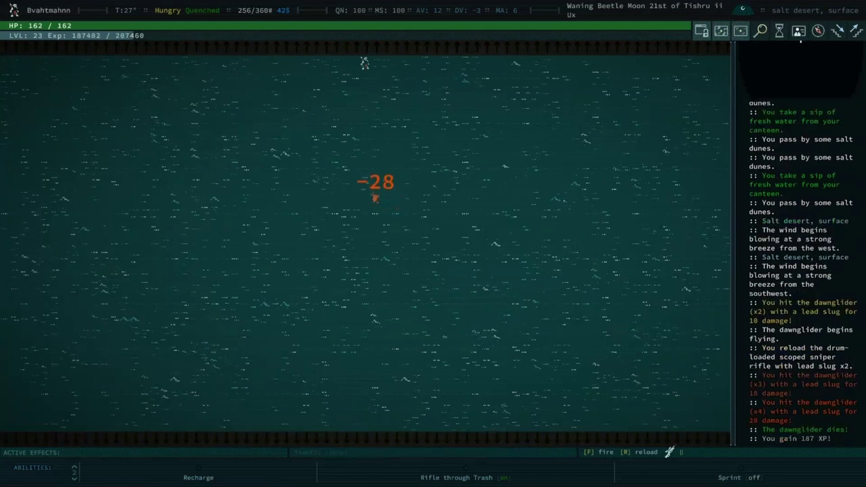
key(Down)
Step: Walk south to the dawnglider corpse, butcher it into a tail, and continue south
key(Down)
key(Down)
key(Down)
key(Down)
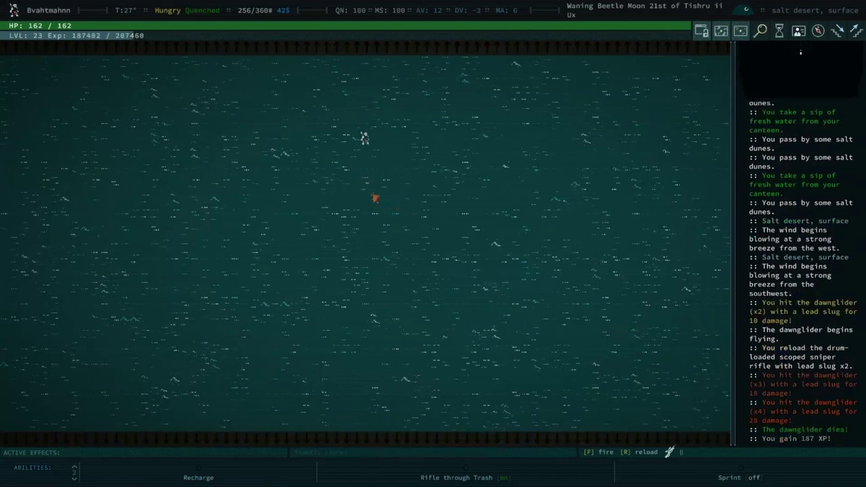
key(Down)
key(Down)
key(Down)
key(Down)
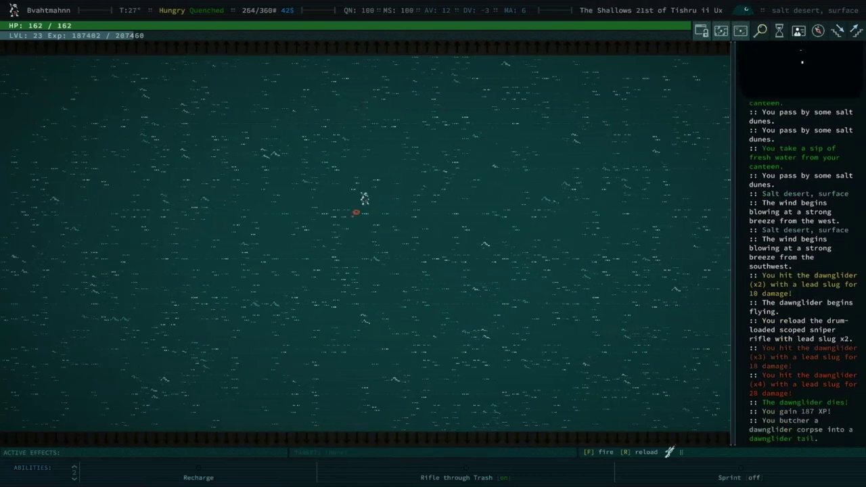
key(Down)
key(Down)
key(Down)
key(Down)
key(Down)
key(Down)
key(Down)
key(Down)
key(Down)
key(Down)
key(Down)
key(Down)
key(Down)
key(Down)
key(Down)
key(Down)
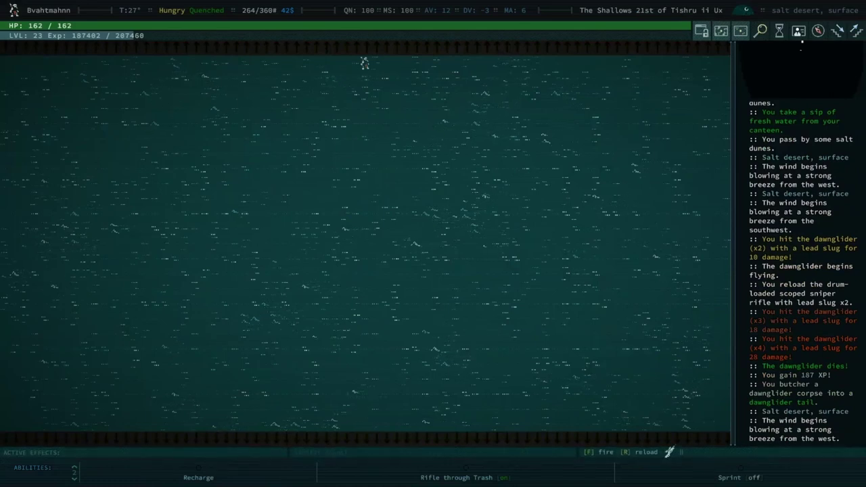
Step: Auto-walk south past the caravan note, head west, and talk to the dromad trader
key(w)
key(Down)
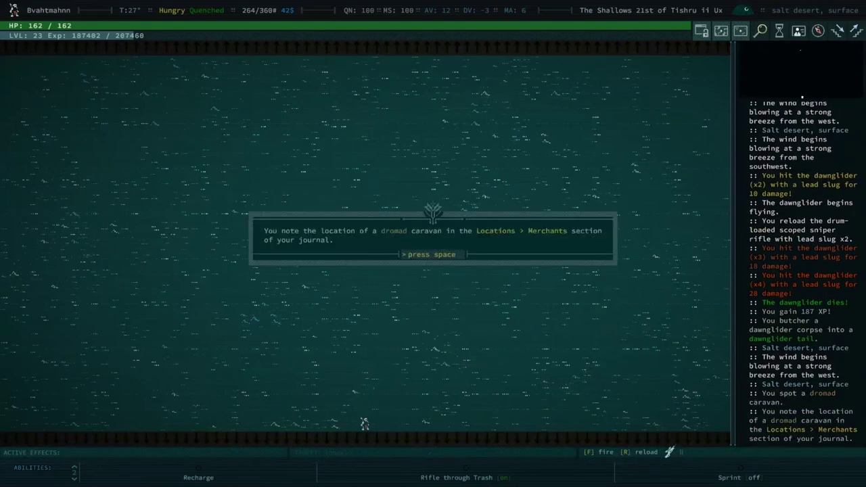
key(space)
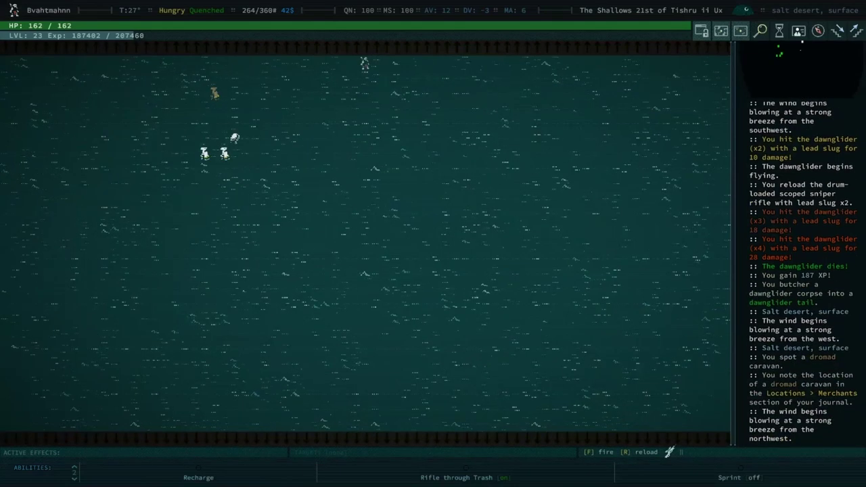
key(Down)
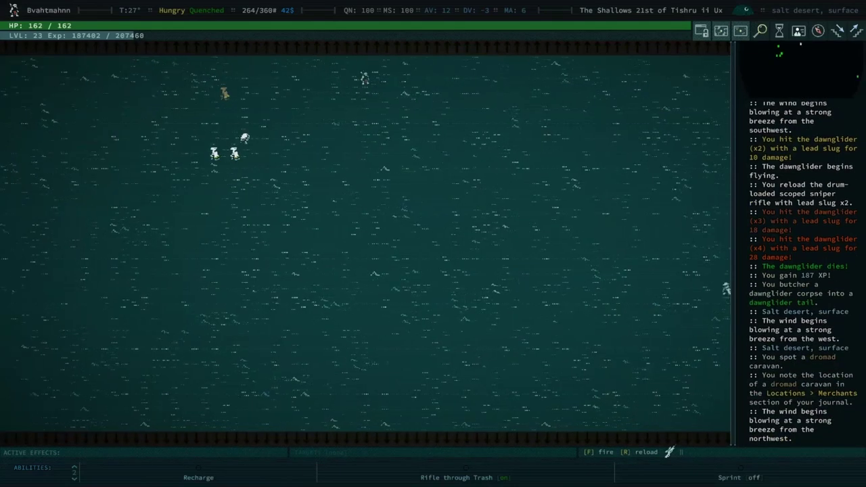
key(Down)
key(Left)
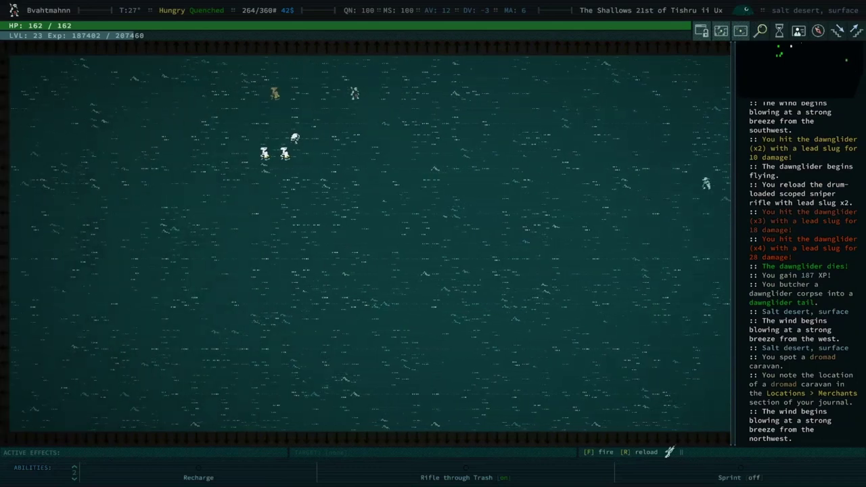
key(Left)
key(Left)
key(Left)
key(Left)
key(Left)
key(Left)
key(c)
key(Left)
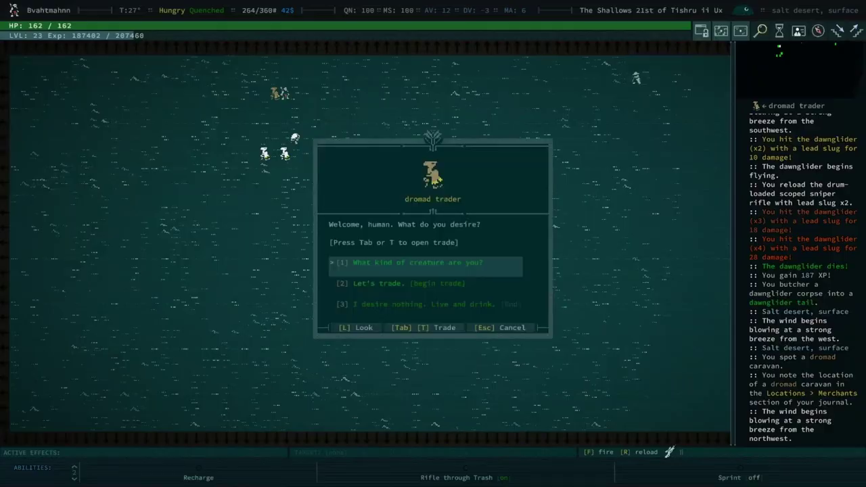
key(2)
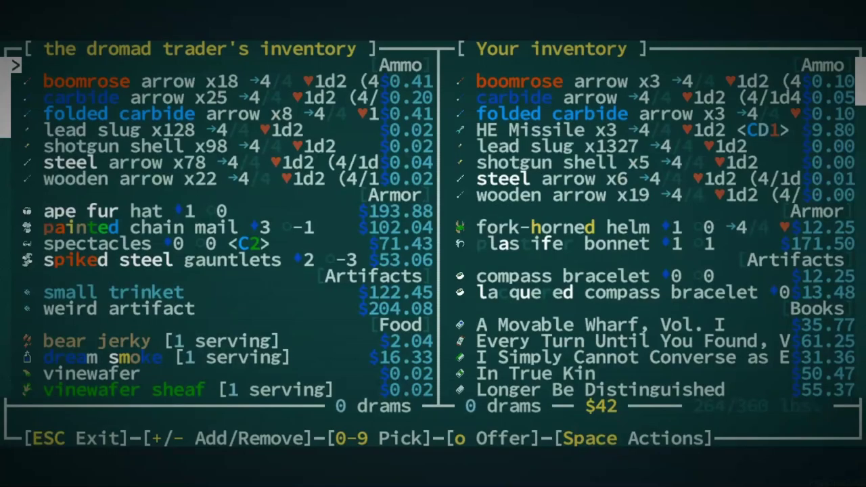
key(Down)
key(Down)
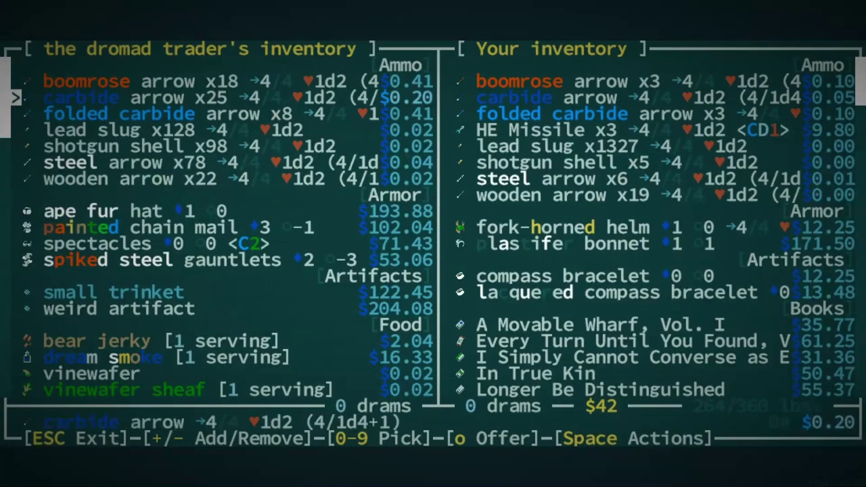
key(Down)
key(Down)
key(Down)
key(Down)
key(Down)
key(Down)
key(Down)
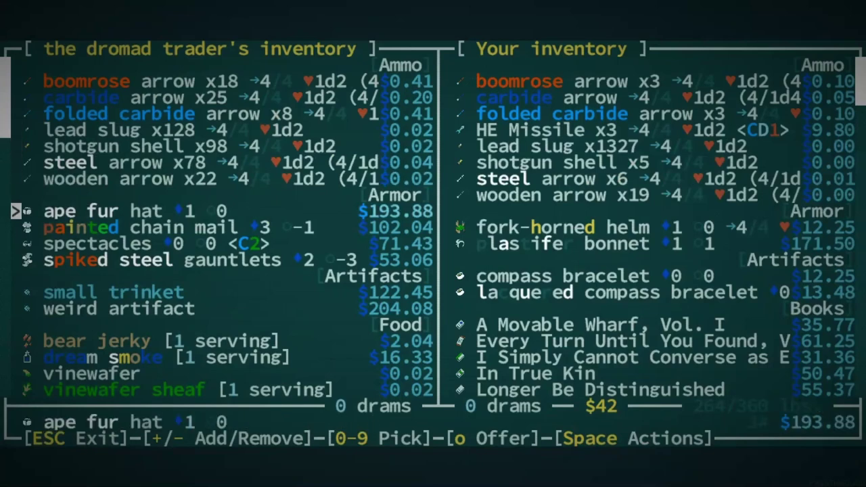
key(Down)
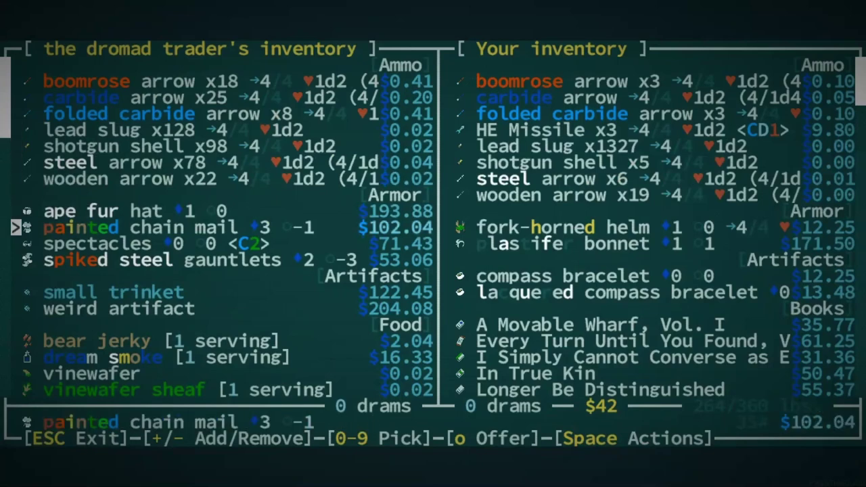
key(space)
key(l)
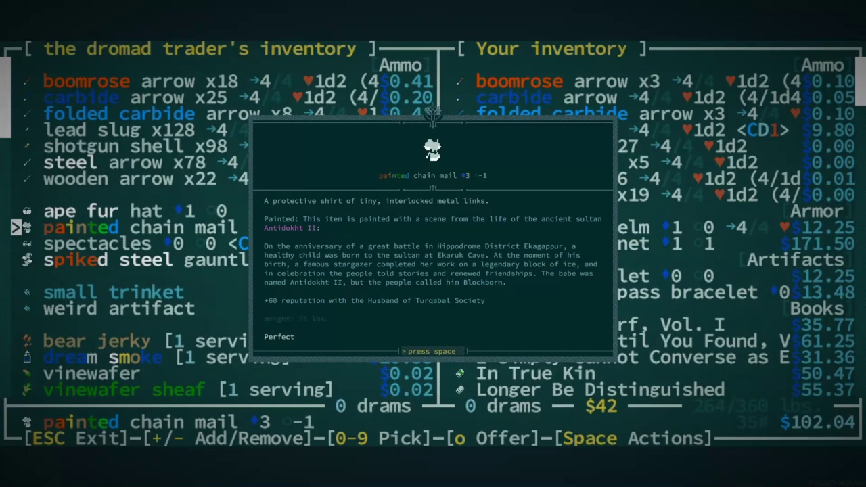
key(space)
key(space)
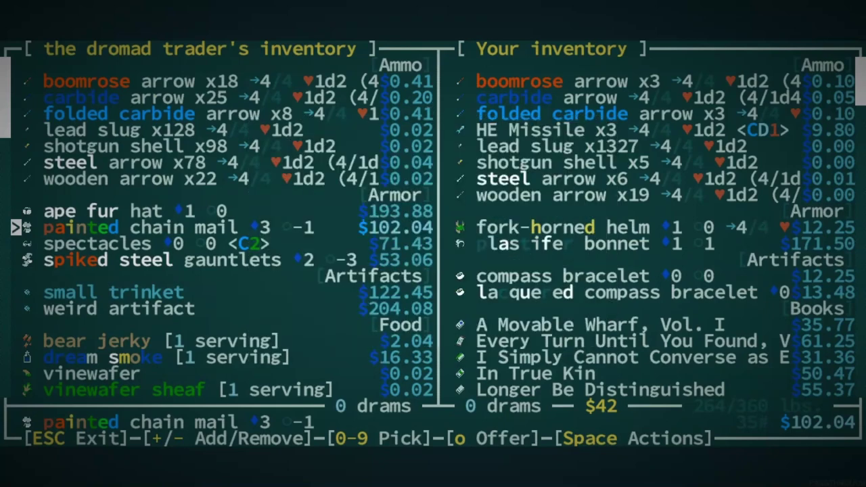
key(Down)
key(Down)
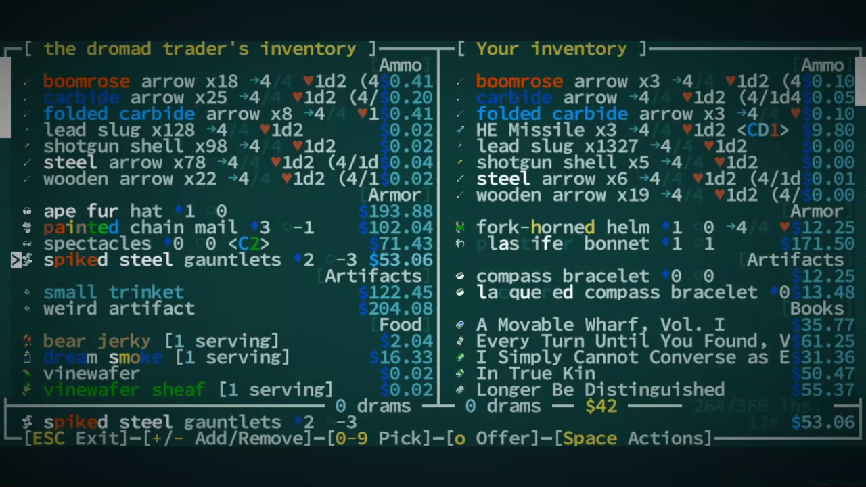
key(Down)
key(Down)
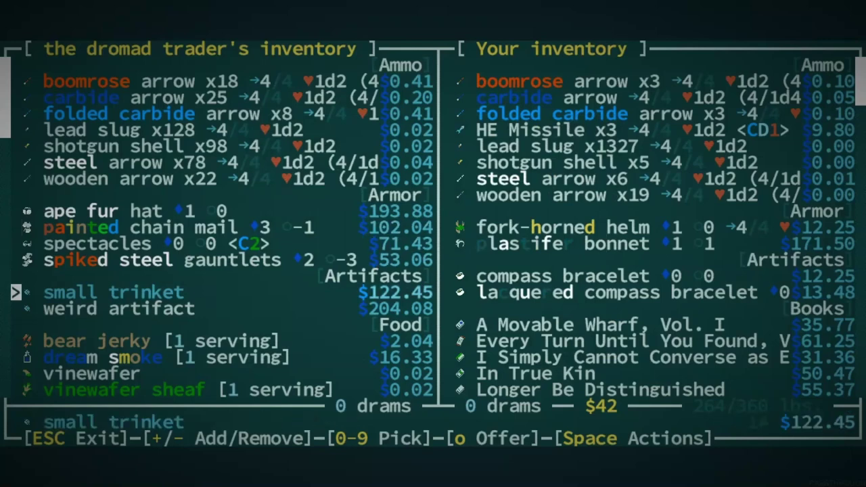
key(Down)
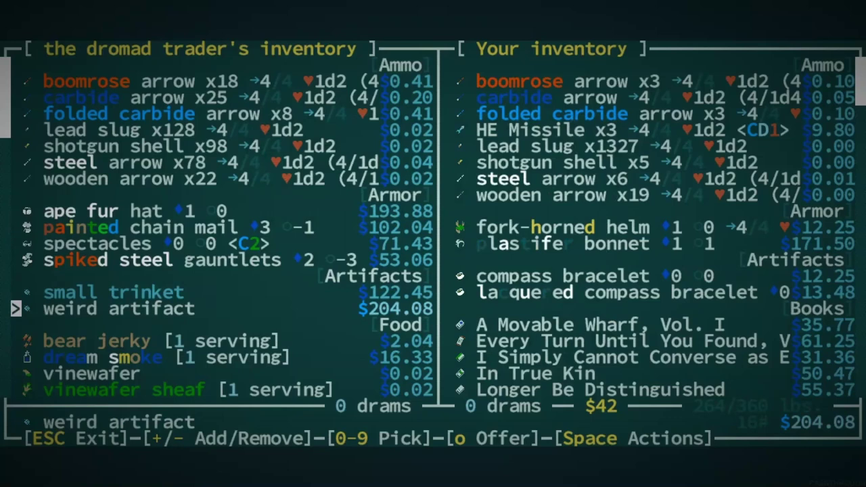
key(space)
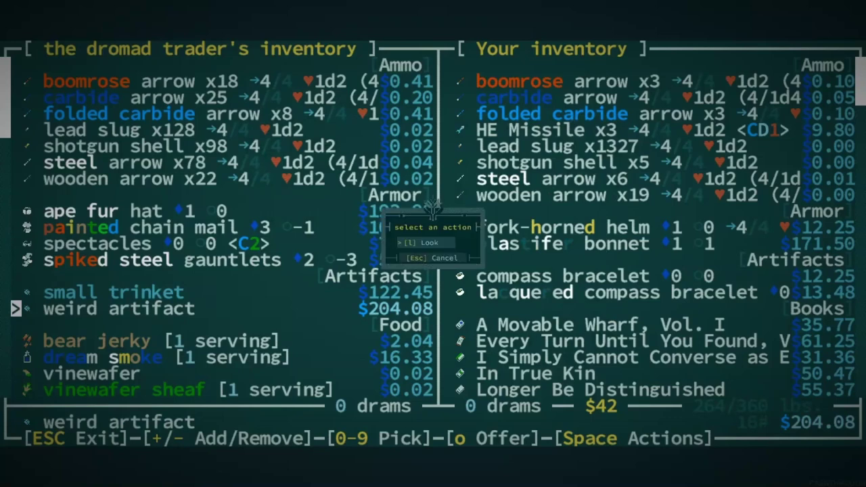
key(l)
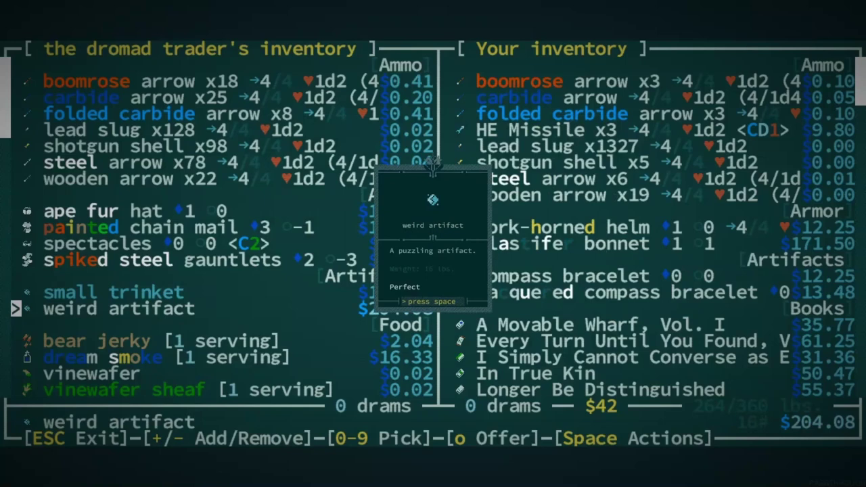
key(space)
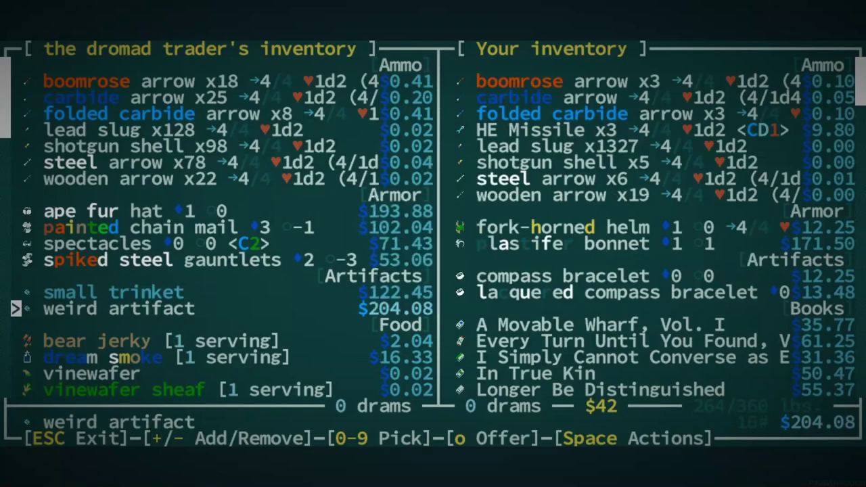
key(Down)
Step: Add one dream smoke to the trade and browse the trader's goods down to the water containers
key(Down)
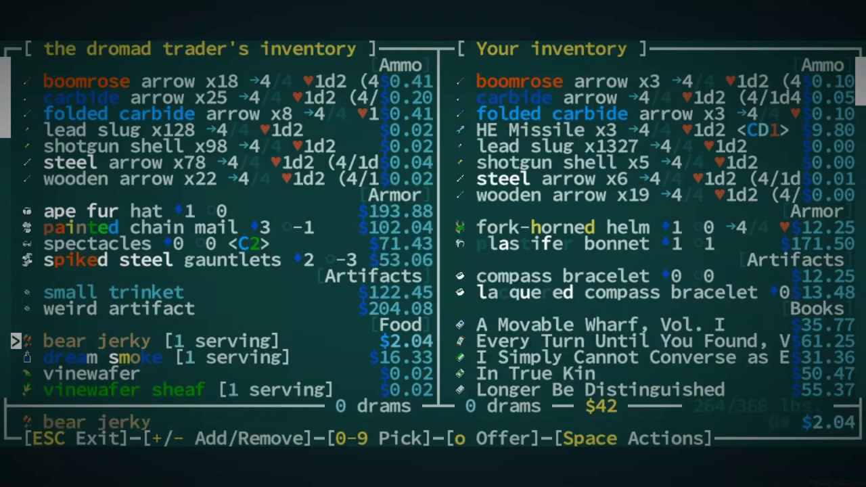
key(Down)
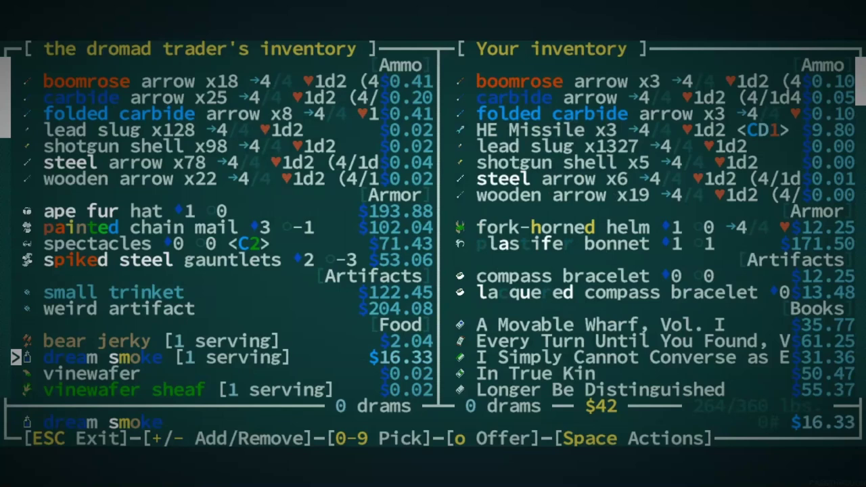
key(plus)
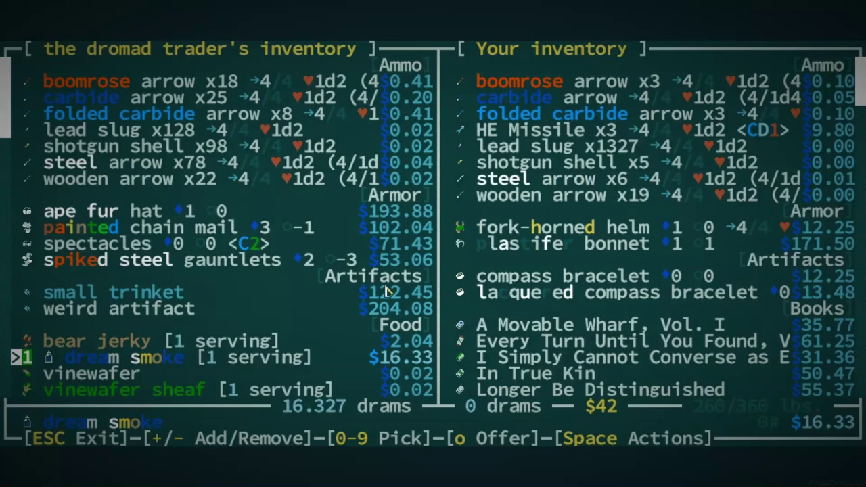
key(Down)
key(Down)
key(Down)
key(Down)
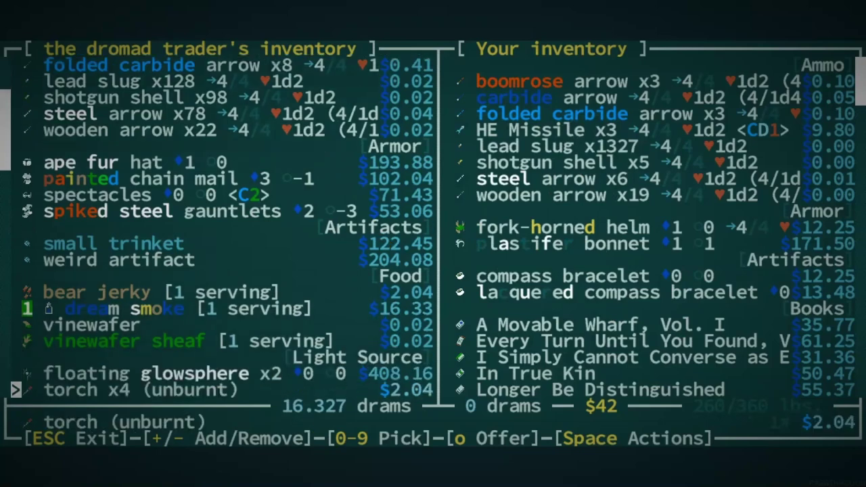
key(Down)
key(Down)
key(Down)
key(Down)
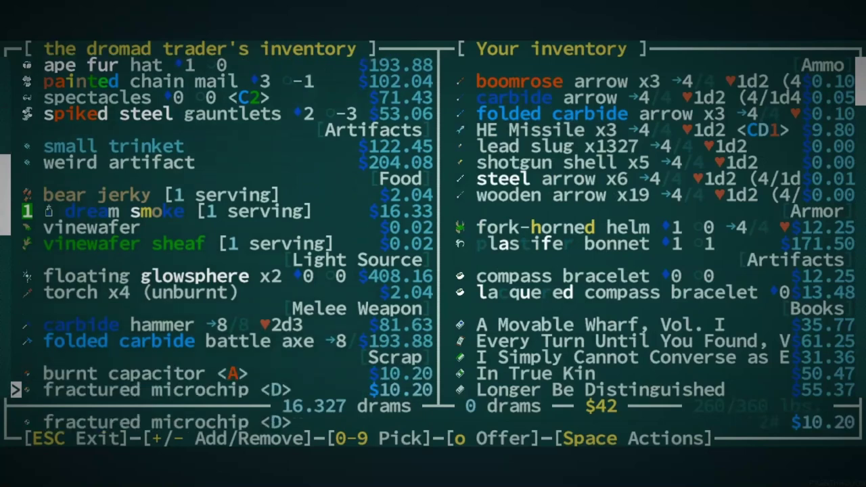
key(Down)
key(Down)
key(Down)
key(Down)
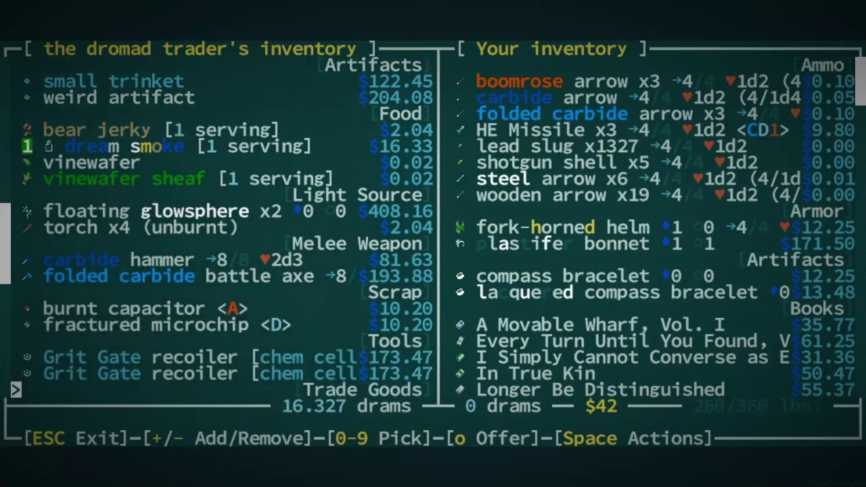
key(Down)
key(Down)
key(Down)
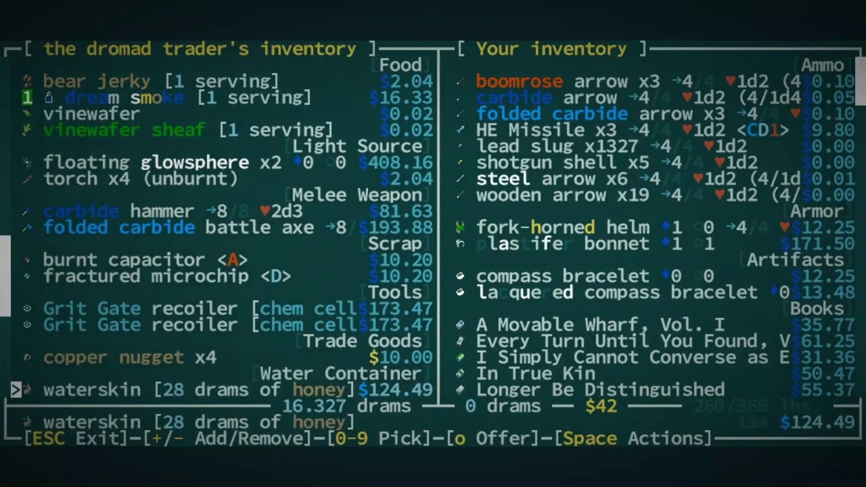
key(Down)
key(Down)
key(Down)
key(Down)
key(Down)
key(Down)
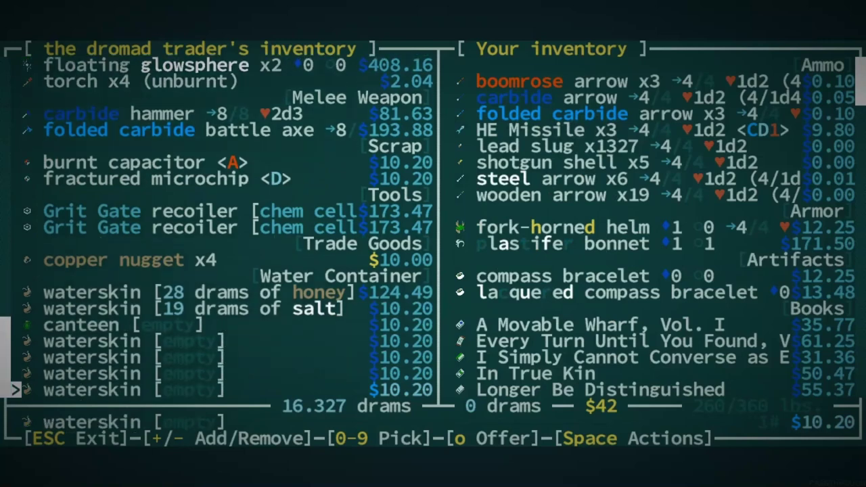
Step: Compare the prices of the trader's small trinket and weird artifact
key(Up)
key(Up)
key(Up)
key(Up)
key(Up)
key(Up)
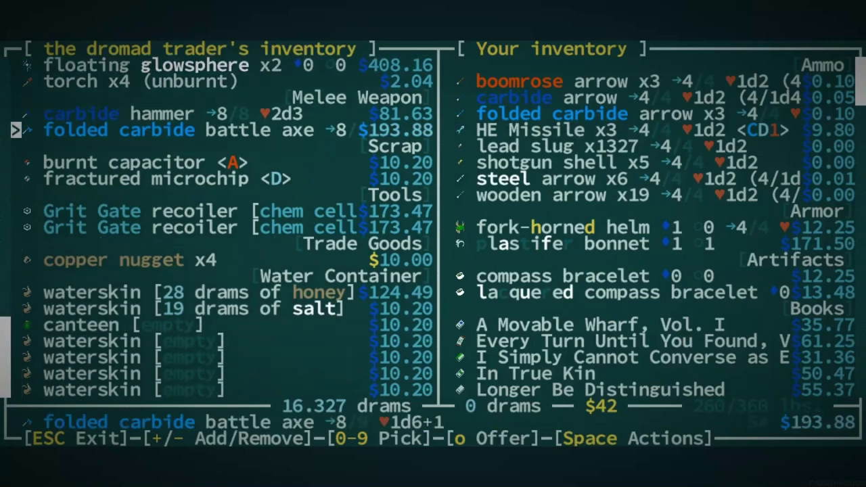
key(Up)
key(Up)
key(Up)
key(Up)
key(Up)
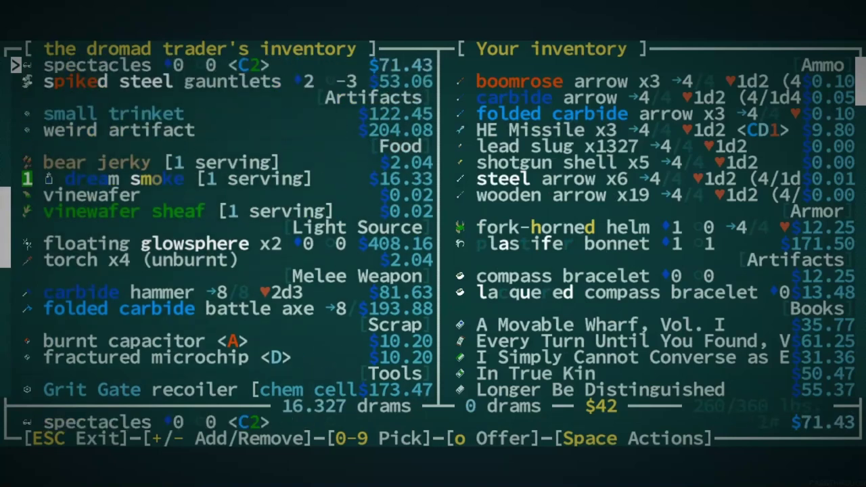
key(Up)
key(Down)
key(Down)
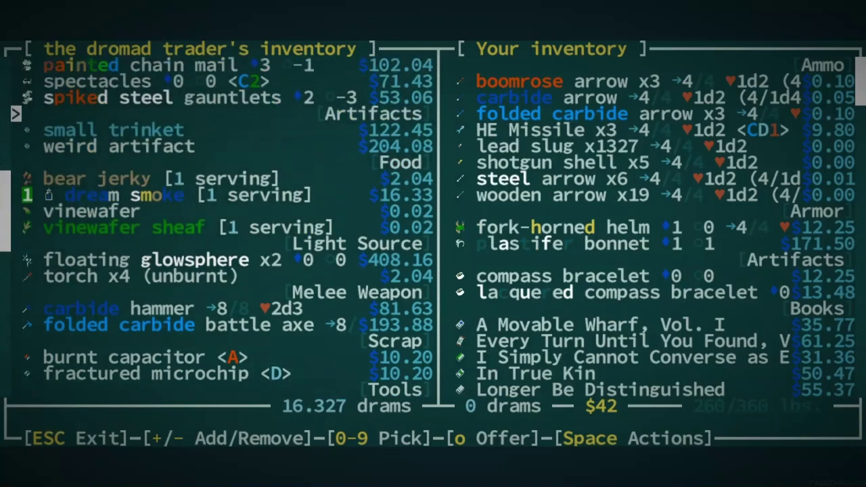
key(Down)
key(Down)
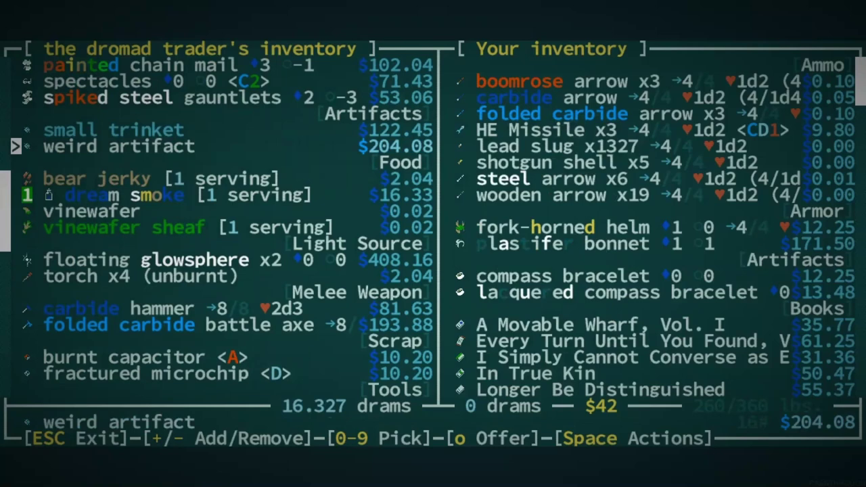
key(Up)
key(Down)
key(Up)
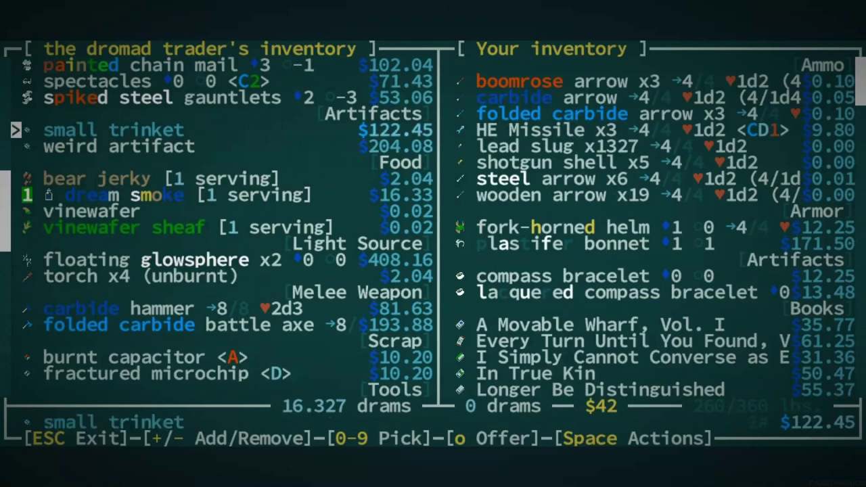
key(Down)
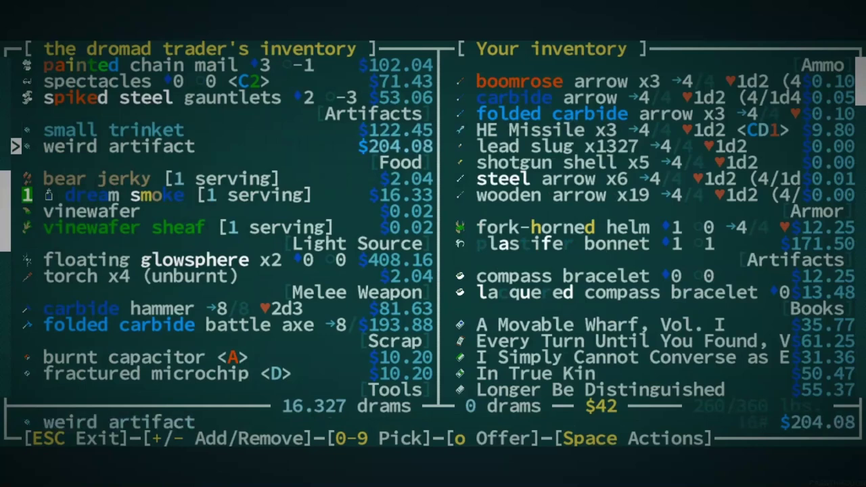
key(Up)
key(Up)
key(Up)
key(Up)
key(Up)
key(Up)
key(Up)
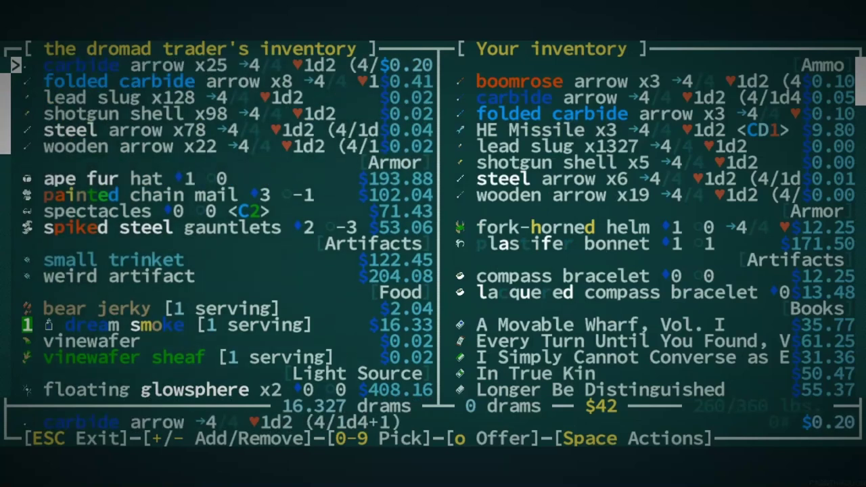
key(Up)
key(Up)
key(Down)
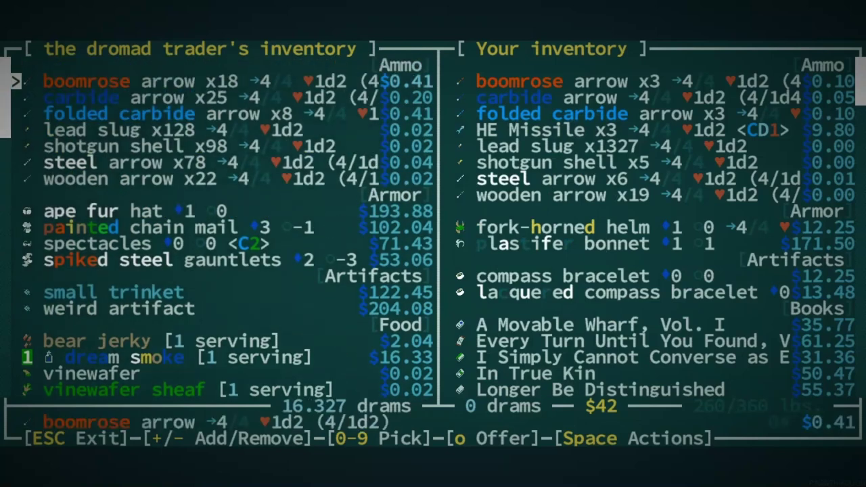
key(Down)
key(Down)
key(Down)
key(Down)
key(Down)
key(Down)
key(Down)
key(Down)
key(Down)
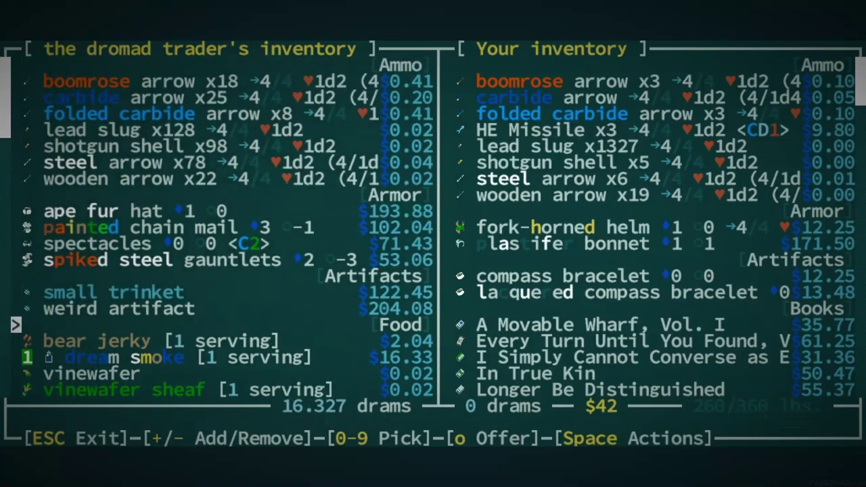
key(Down)
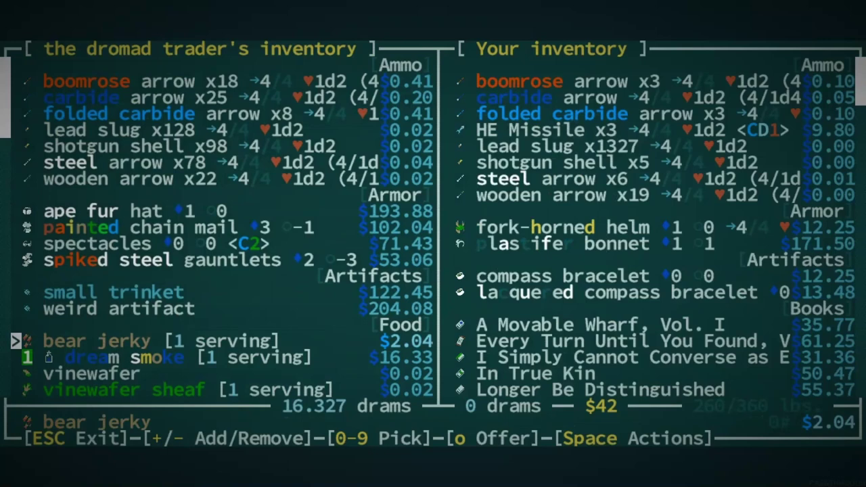
key(Up)
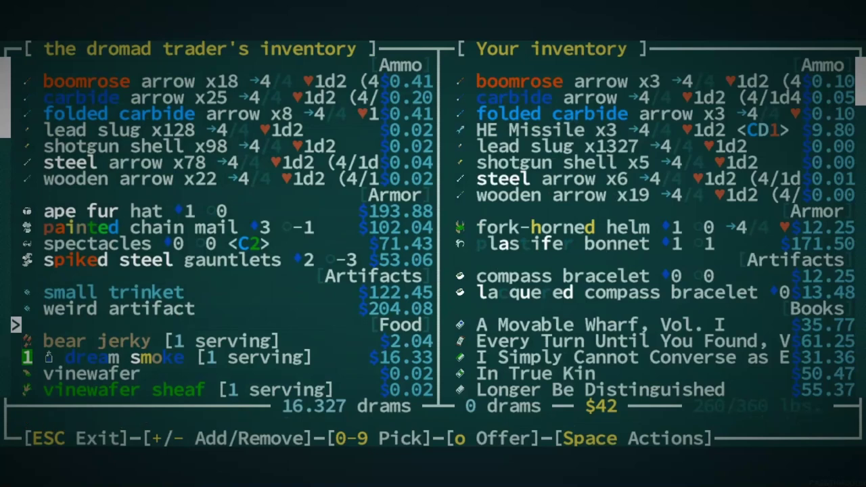
Step: In your own inventory, mark all three HE Missiles for trade, for 29.4 drams
key(Right)
key(Up)
key(Up)
key(Up)
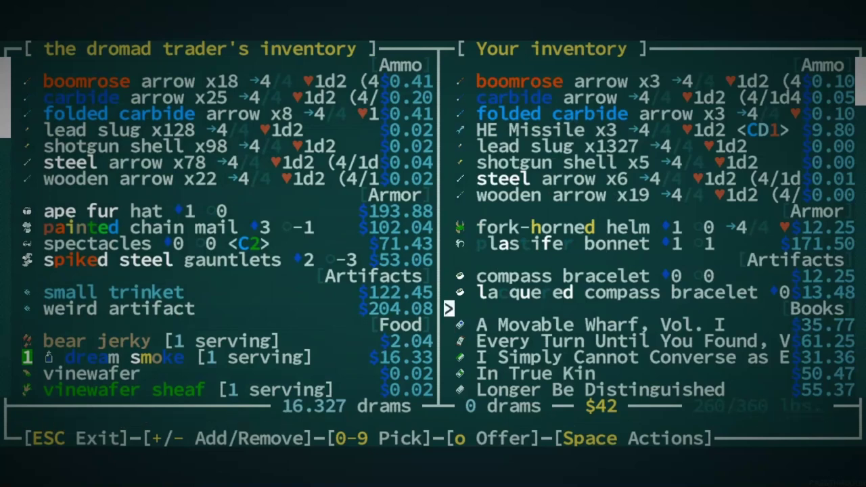
key(Up)
key(Up)
key(Up)
key(Up)
key(Up)
key(Up)
key(Up)
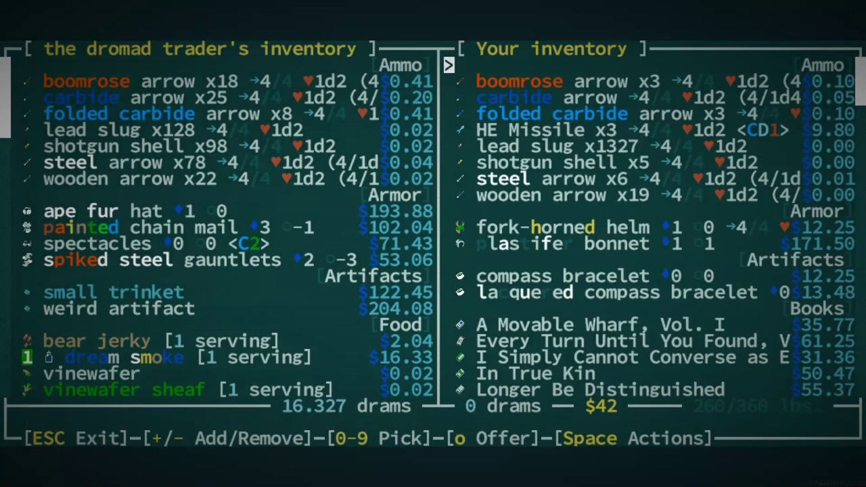
key(Down)
key(Down)
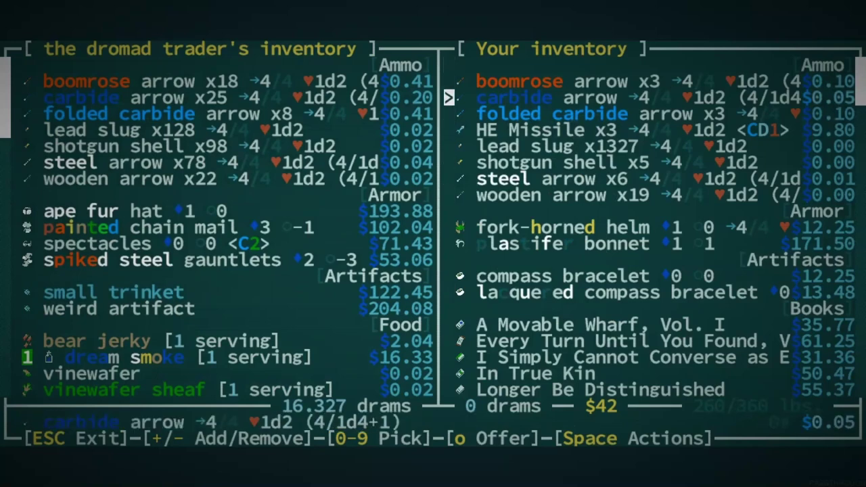
key(Down)
key(Down)
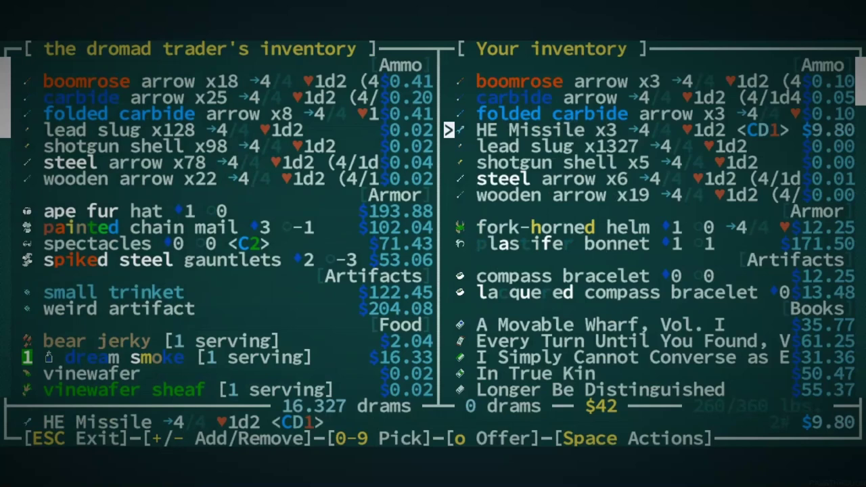
key(space)
key(Escape)
key(3)
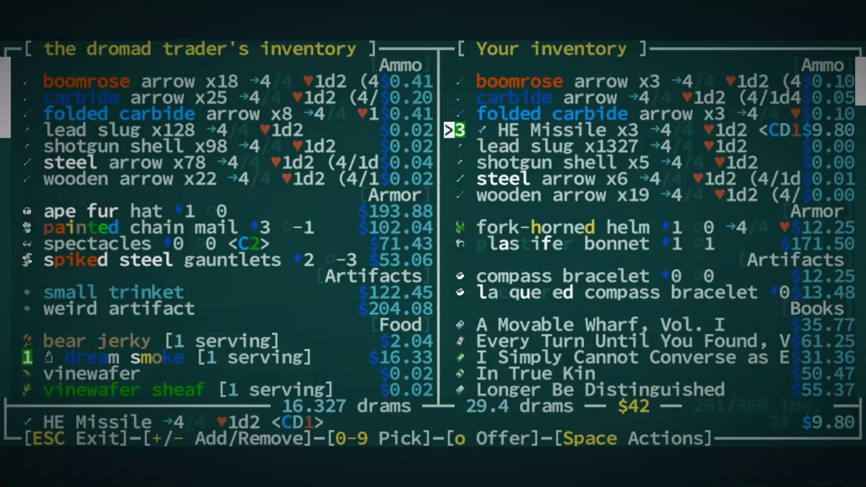
key(Down)
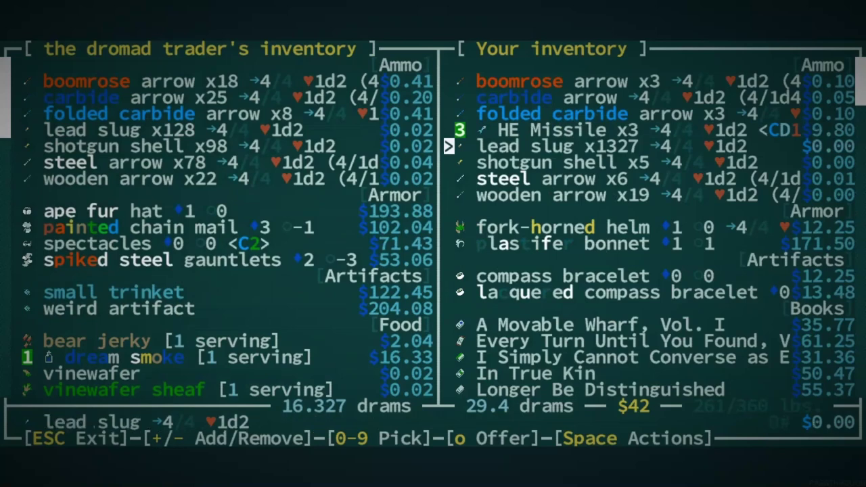
key(Down)
key(Down)
key(Down)
key(Down)
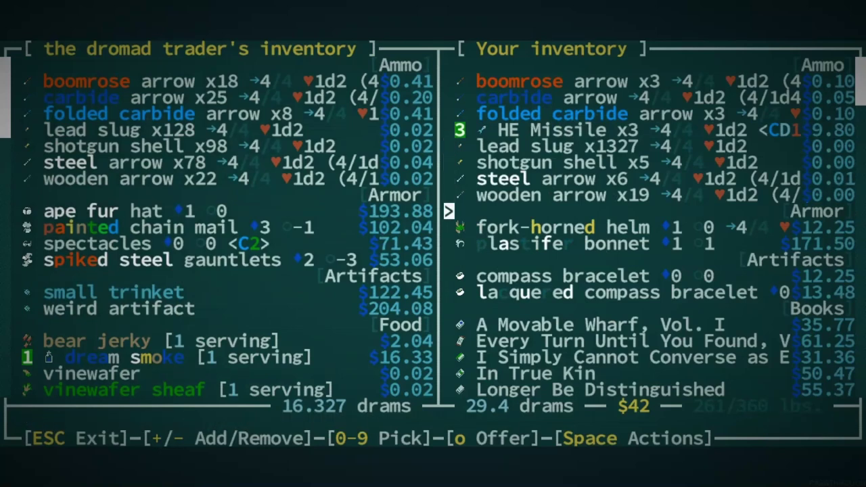
key(Down)
key(Down)
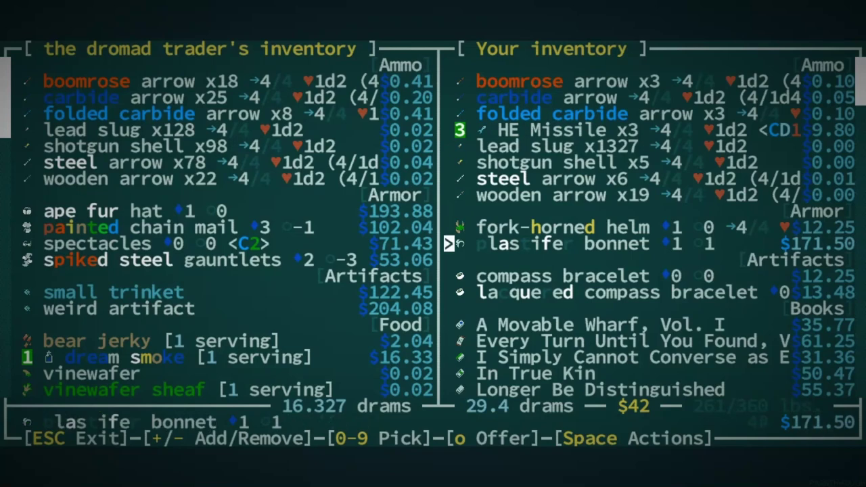
key(Down)
key(Down)
key(Down)
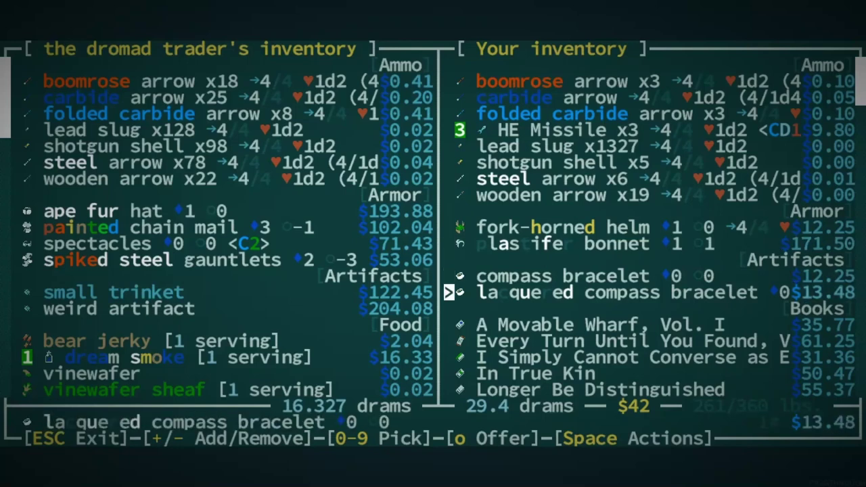
key(Down)
key(Down)
key(Down)
key(Down)
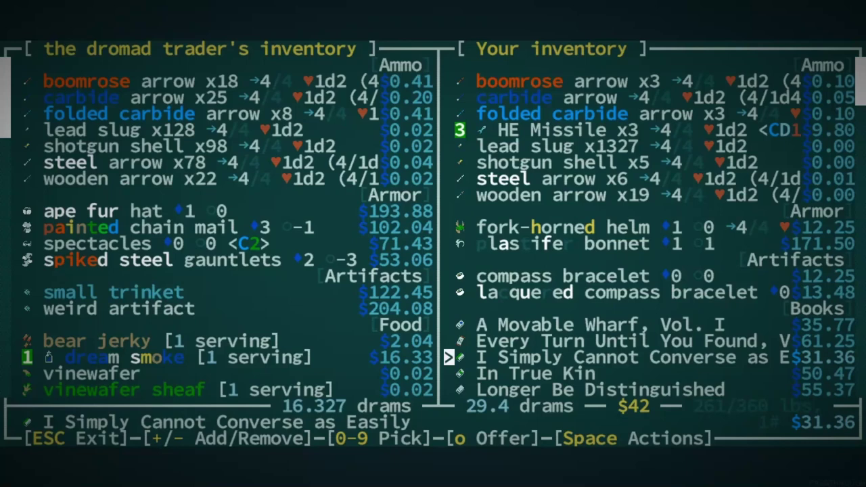
key(Down)
key(Down)
key(Down)
key(Down)
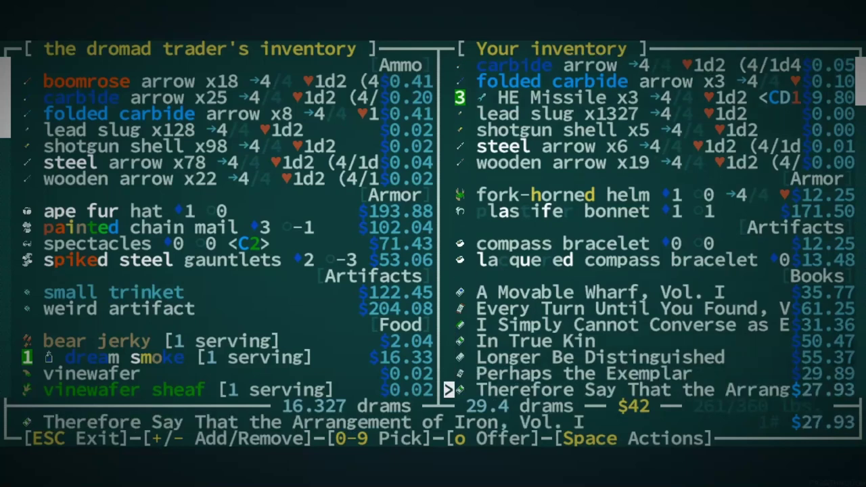
key(Down)
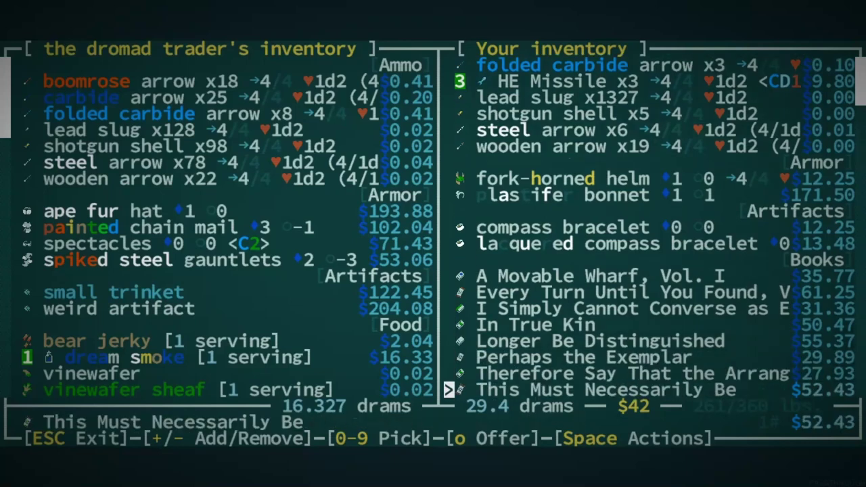
key(Down)
key(Down)
key(Down)
key(Down)
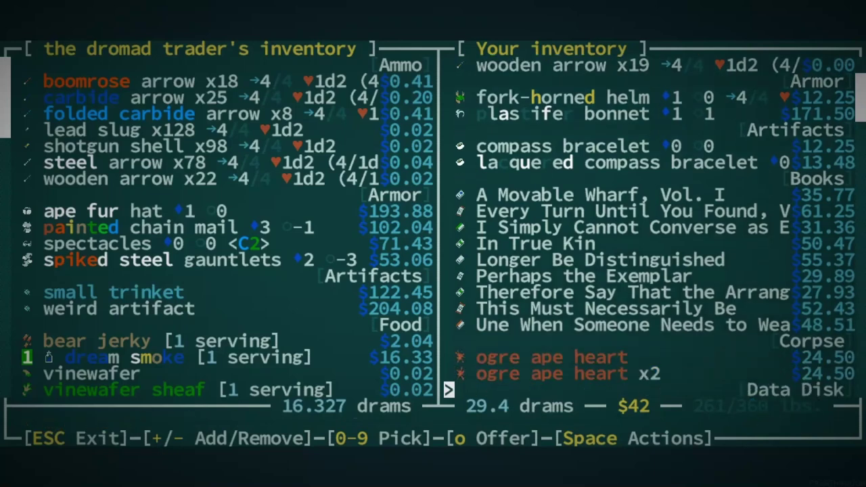
key(Down)
key(Down)
key(Down)
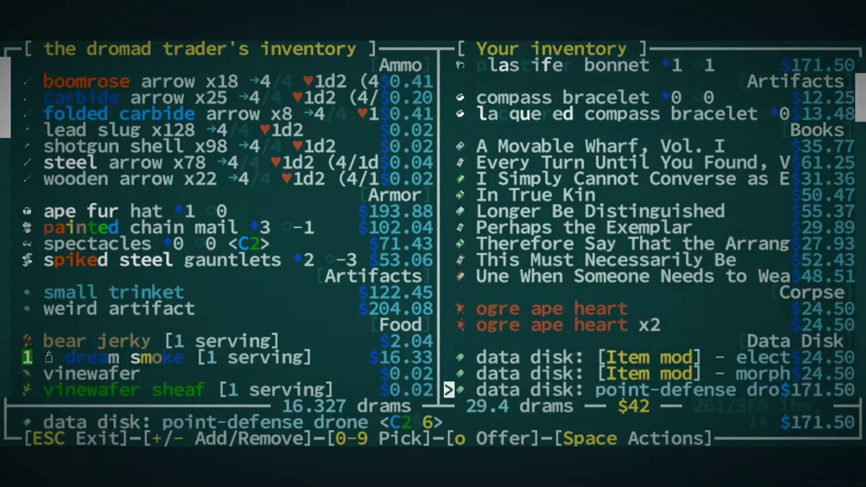
key(Down)
key(Down)
key(Down)
key(Down)
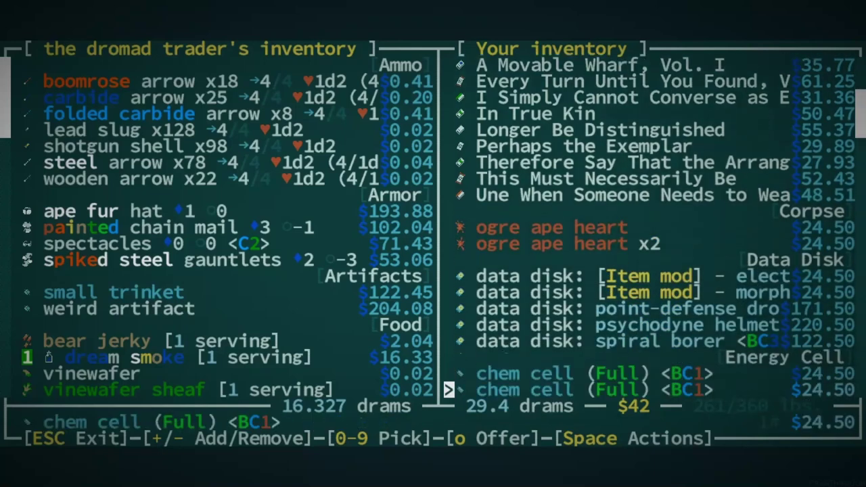
key(Down)
key(Down)
key(Down)
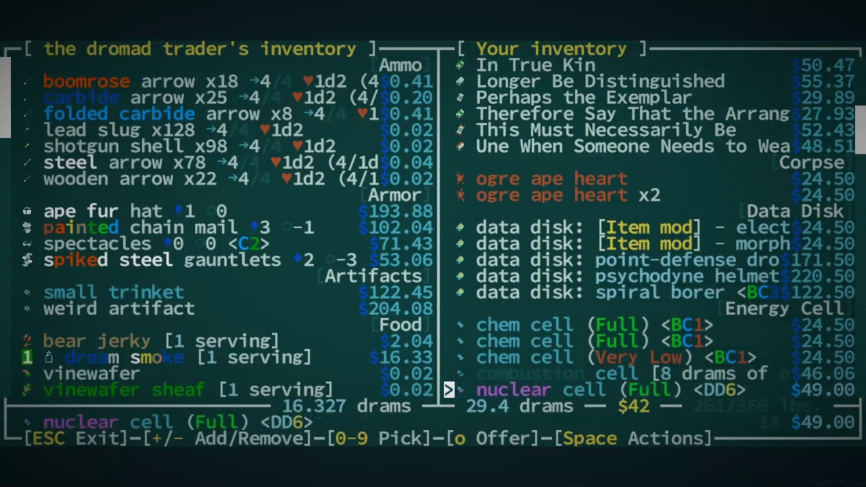
key(Down)
key(Down)
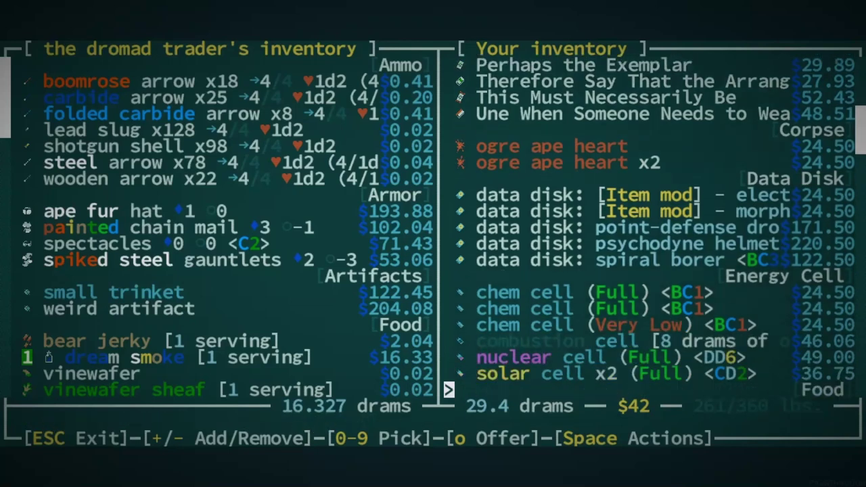
key(Down)
key(Down)
key(Down)
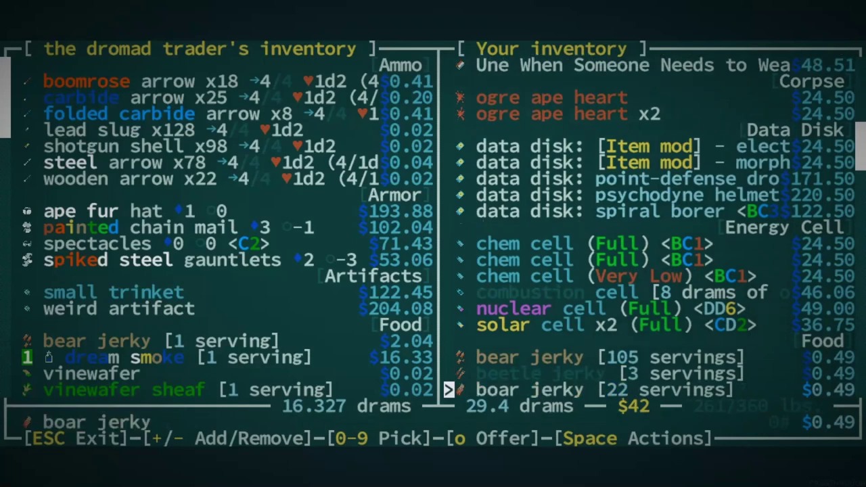
key(Down)
key(Down)
key(Down)
key(Down)
key(Down)
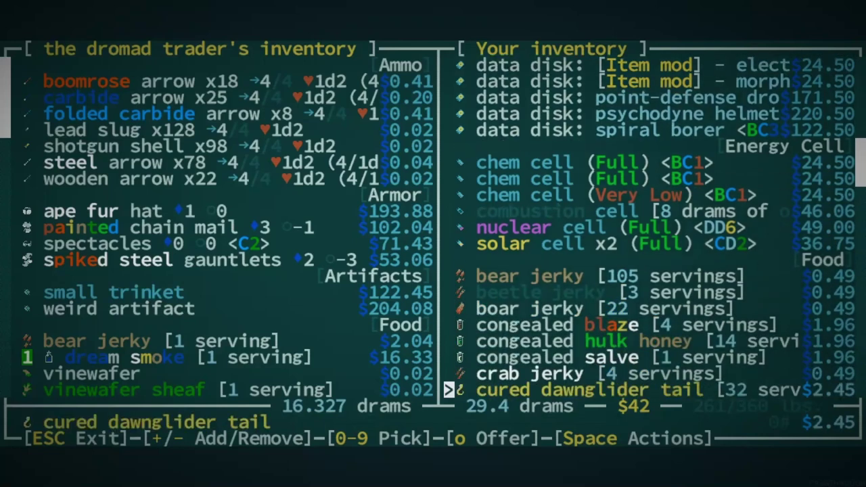
key(Down)
key(Down)
key(Down)
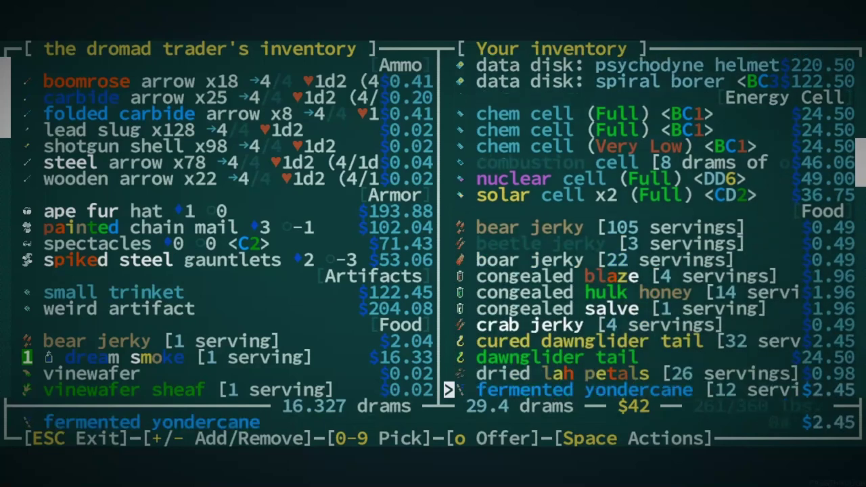
key(Down)
key(Down)
key(Down)
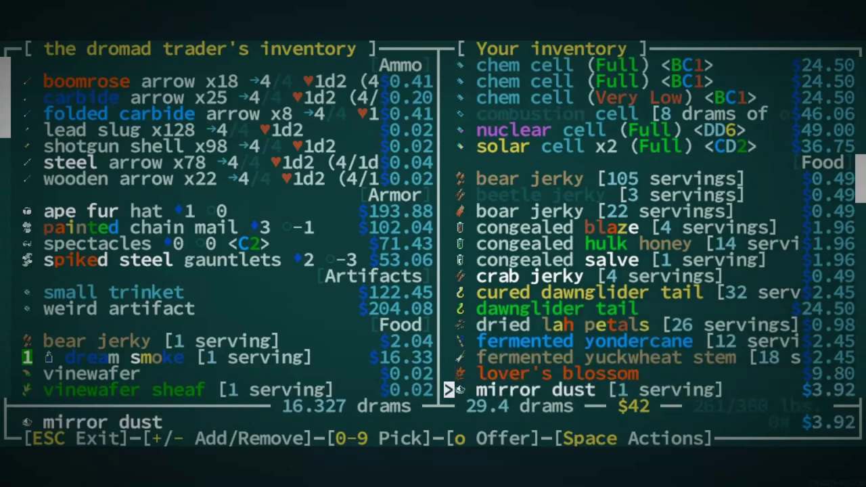
key(Down)
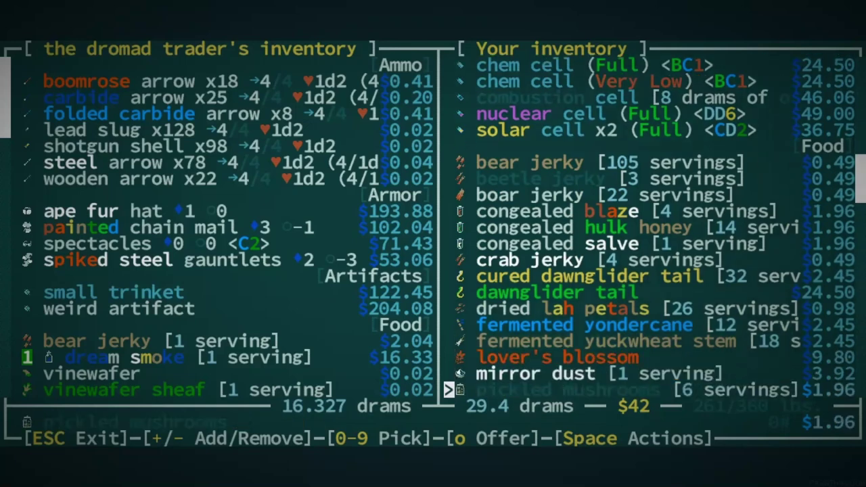
key(Down)
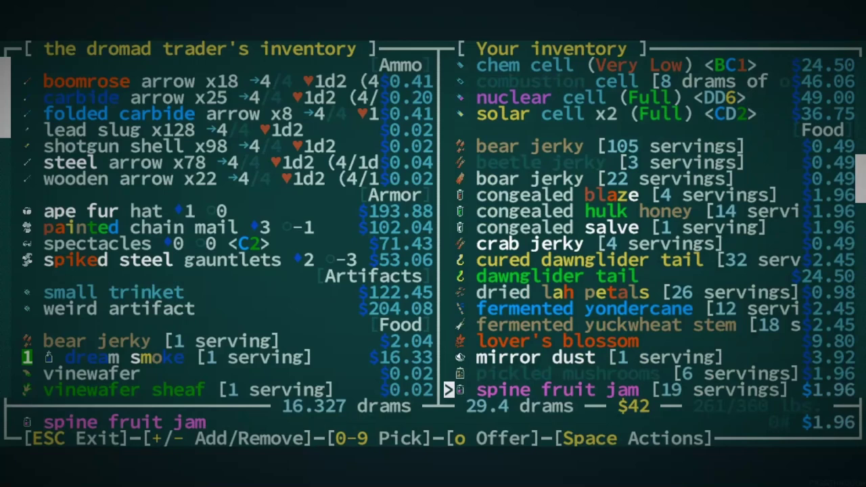
key(Down)
key(Down)
key(Down)
key(Down)
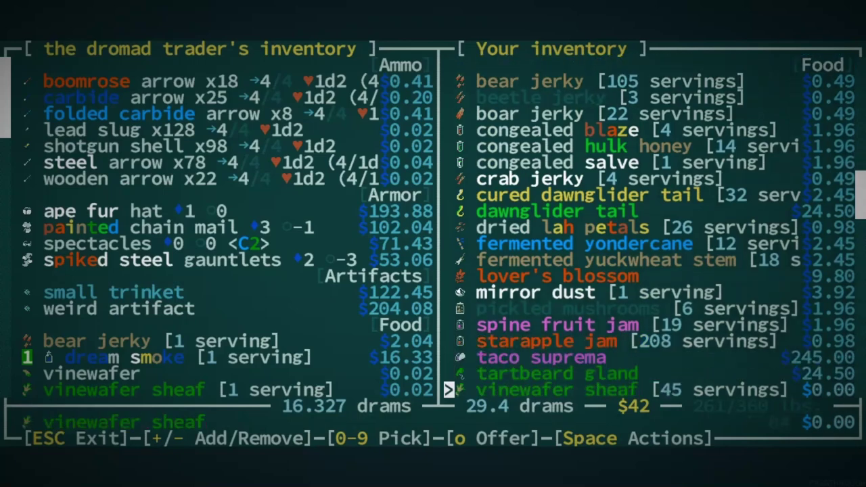
key(Down)
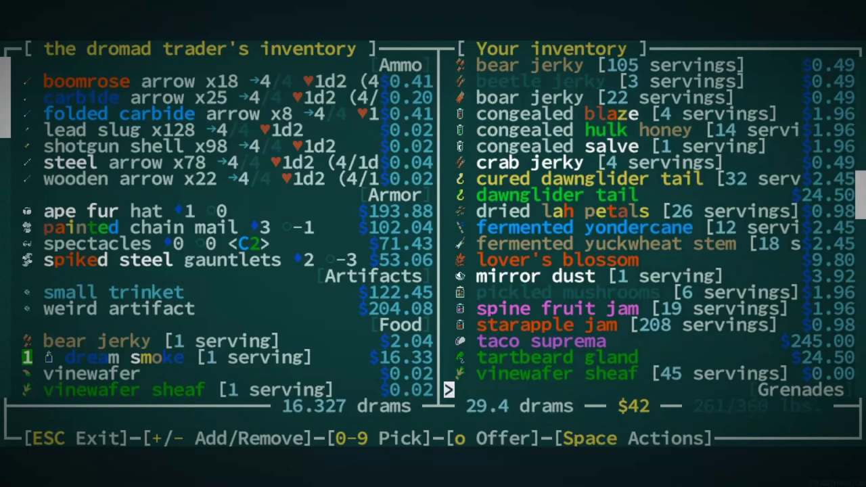
key(Down)
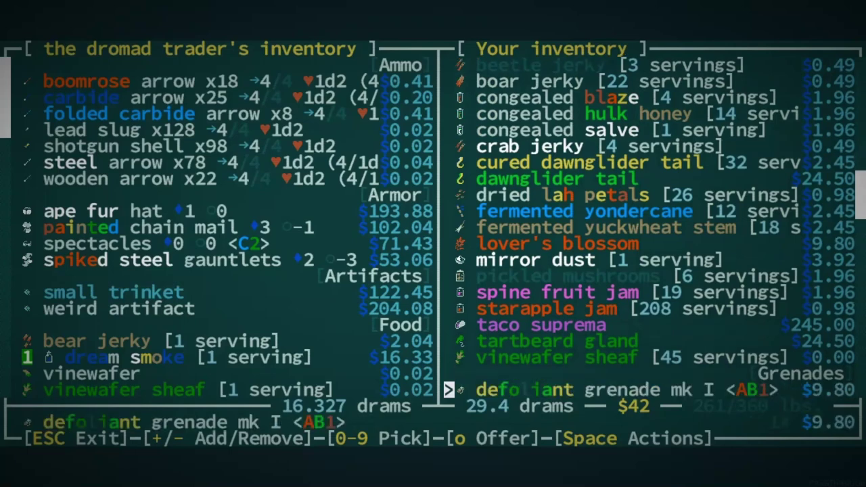
key(Down)
key(Down)
key(Down)
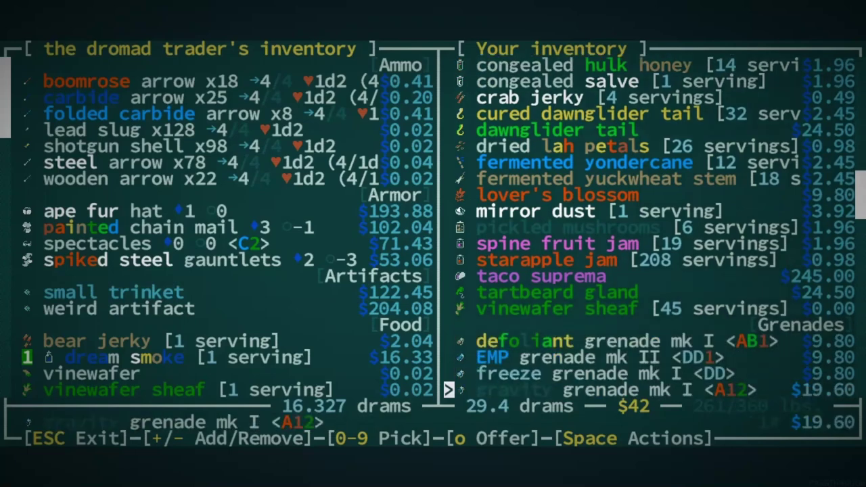
key(Down)
key(Down)
key(Down)
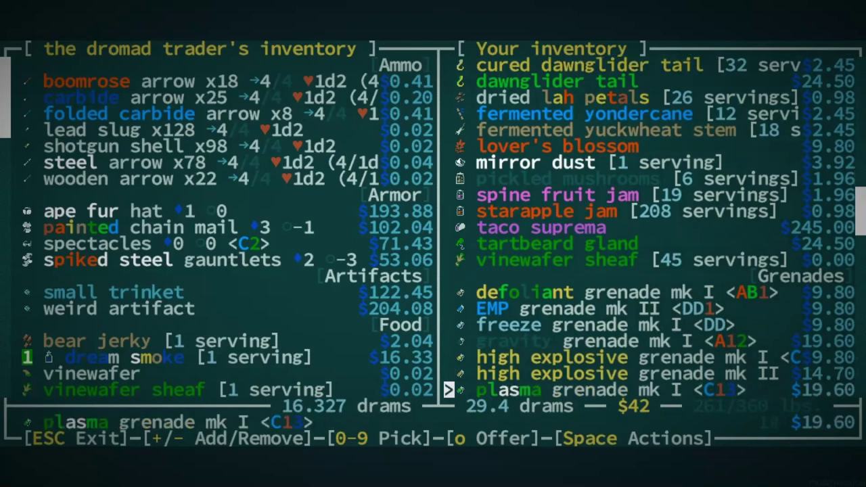
key(Down)
key(Down)
key(Down)
key(Down)
key(Down)
key(Down)
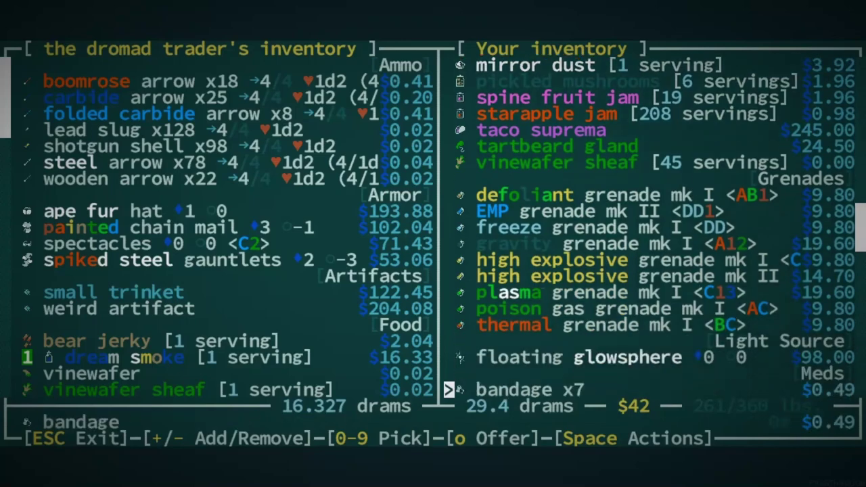
key(Down)
key(Down)
key(Down)
key(Down)
key(Down)
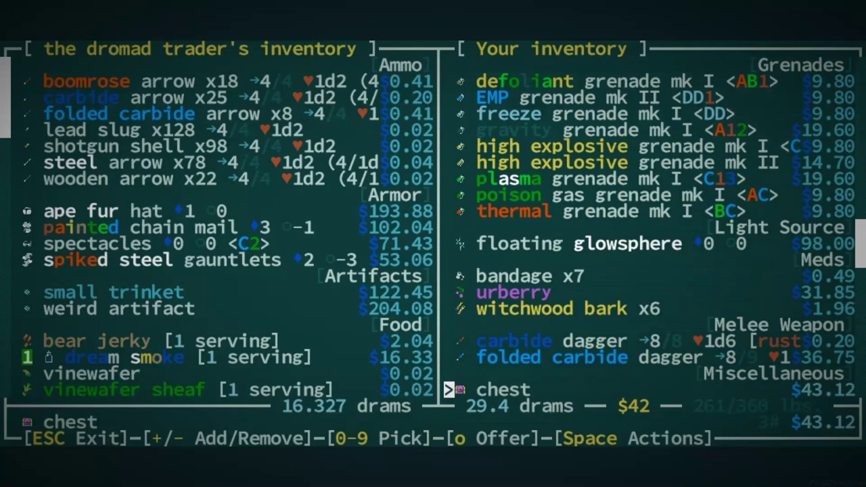
key(Up)
key(Up)
key(Up)
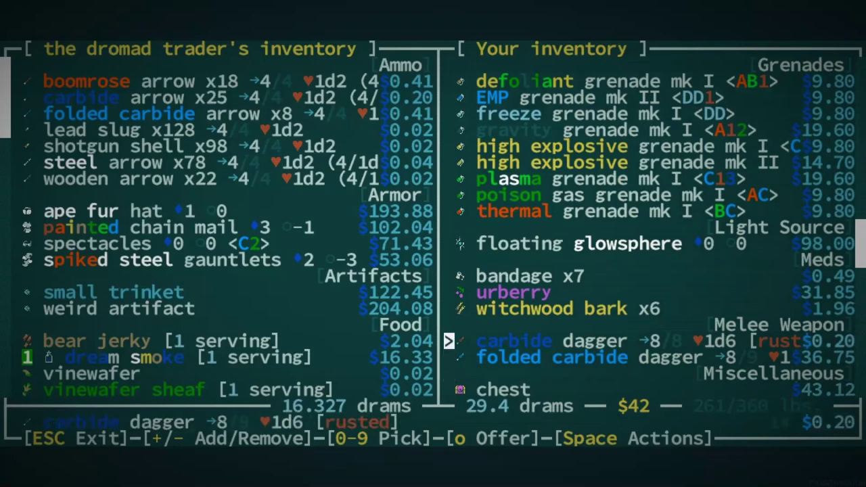
Step: Offer the rusted carbide dagger and folded carbide dagger, raising the offer to 66.346 drams
key(plus)
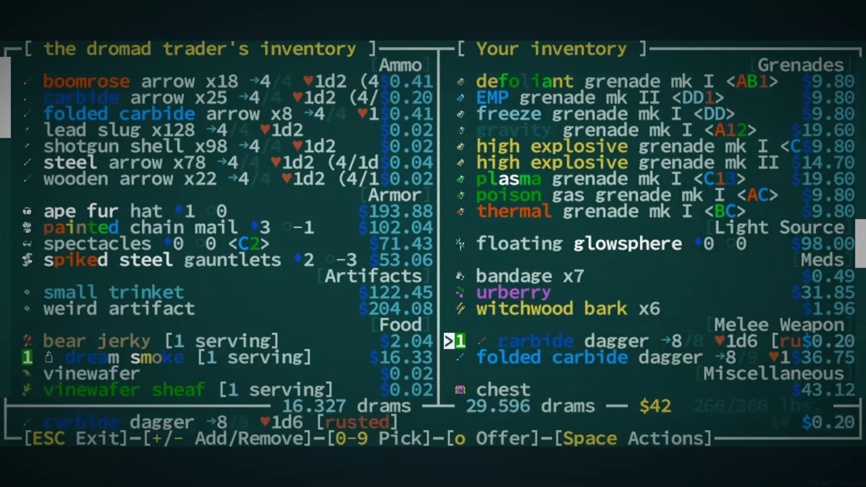
key(Down)
key(plus)
Step: Browse down your inventory past the chest to the last waterskins
key(Down)
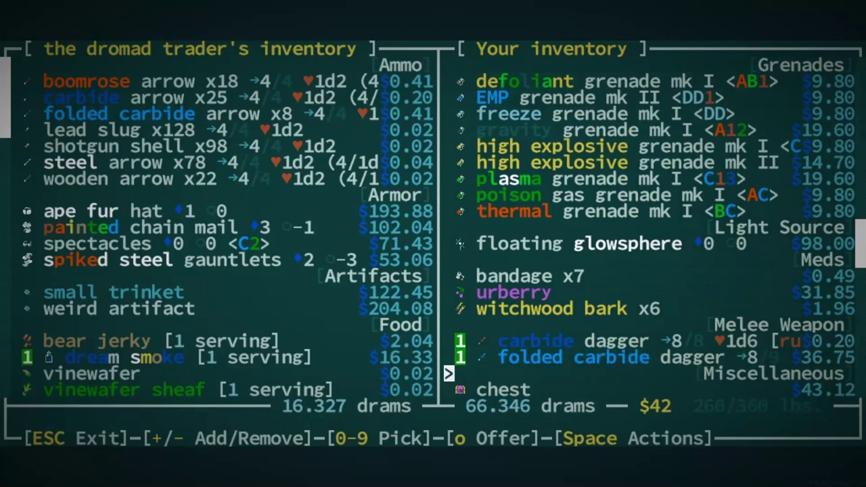
key(Down)
key(Down)
key(Down)
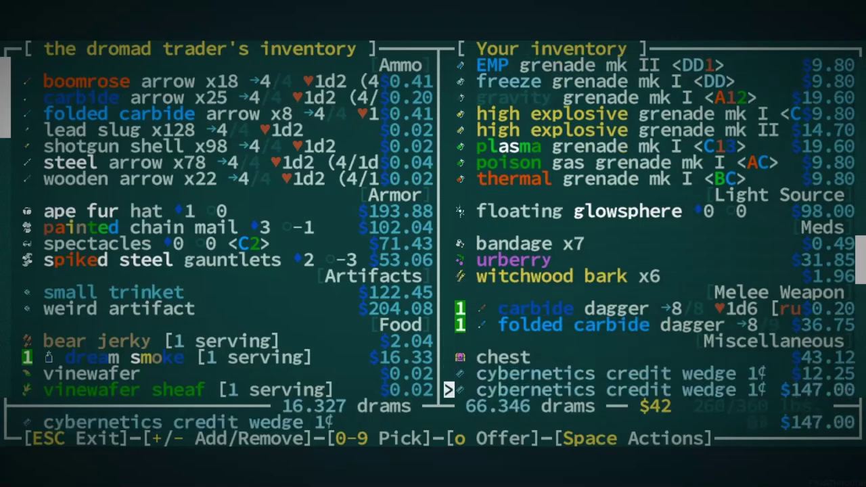
key(Down)
key(Down)
key(Down)
key(Down)
key(Down)
key(Down)
key(Down)
key(Down)
key(Down)
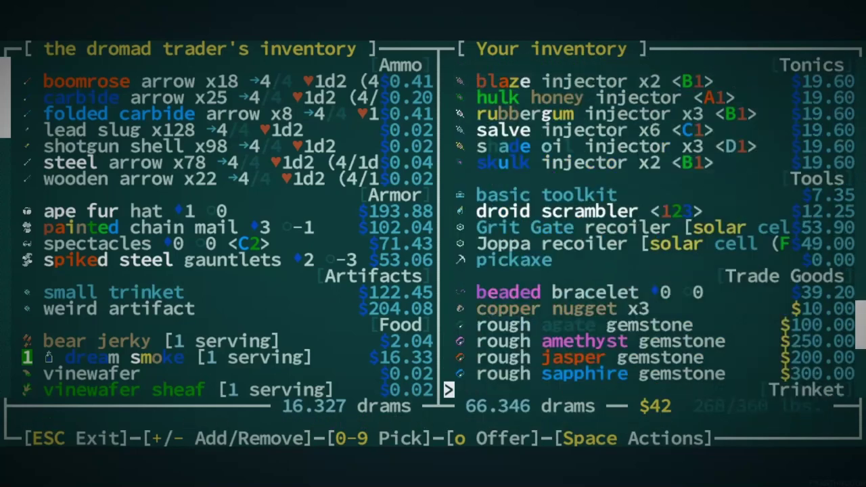
key(Down)
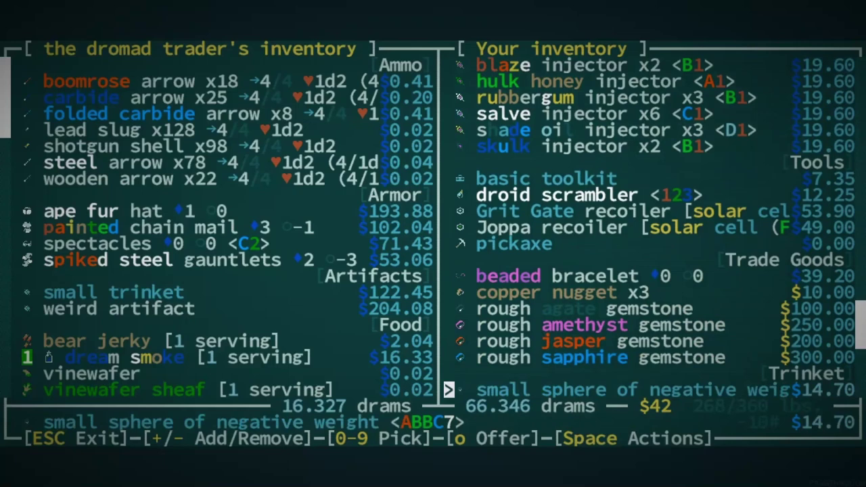
key(Down)
key(Down)
key(Down)
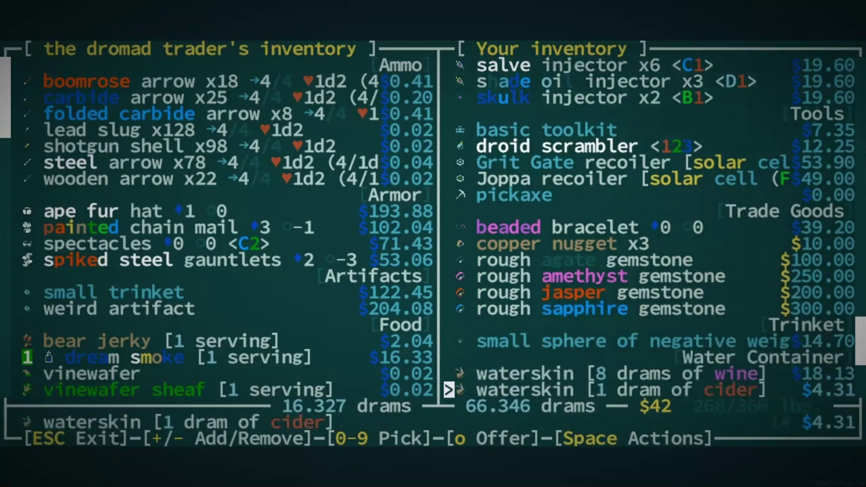
key(Down)
key(Down)
key(Down)
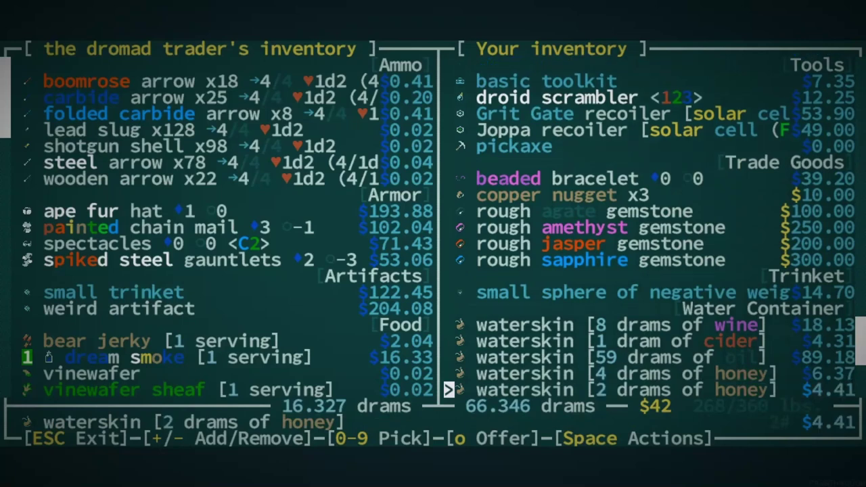
key(Down)
key(Down)
key(Down)
key(Down)
key(Down)
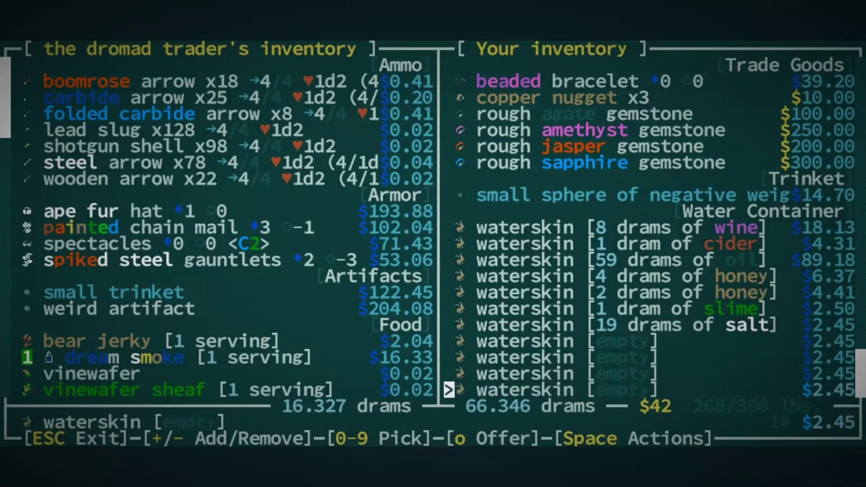
Step: Offer the trade, accept the 50-dram deal for the dream smoke, and leave the trade screen
key(o)
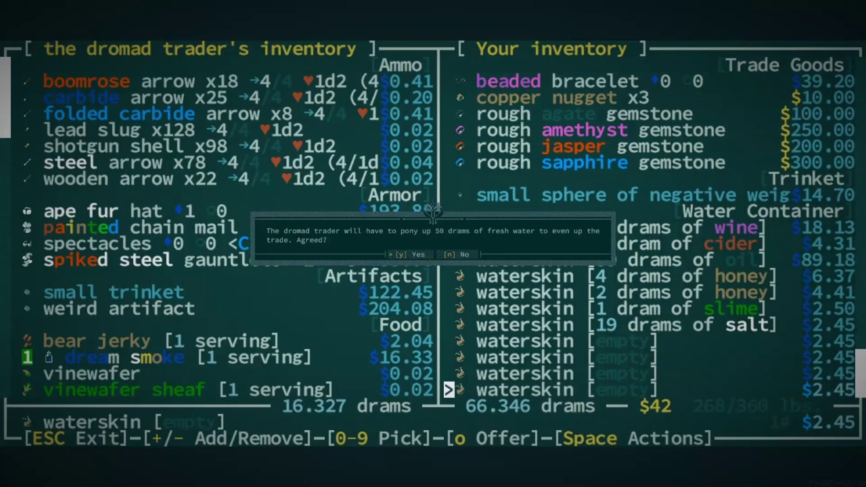
key(y)
key(space)
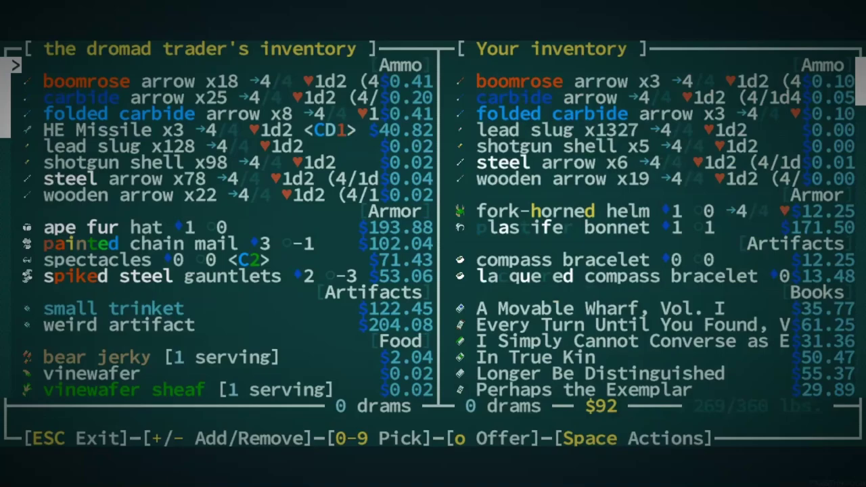
key(Escape)
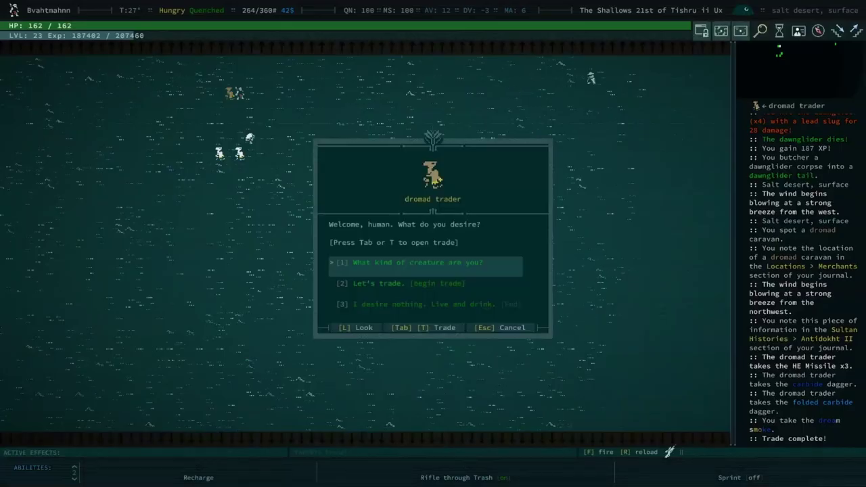
Step: Choose the goodbye option with the dromad trader, then bring up the tinkering build list
key(Down)
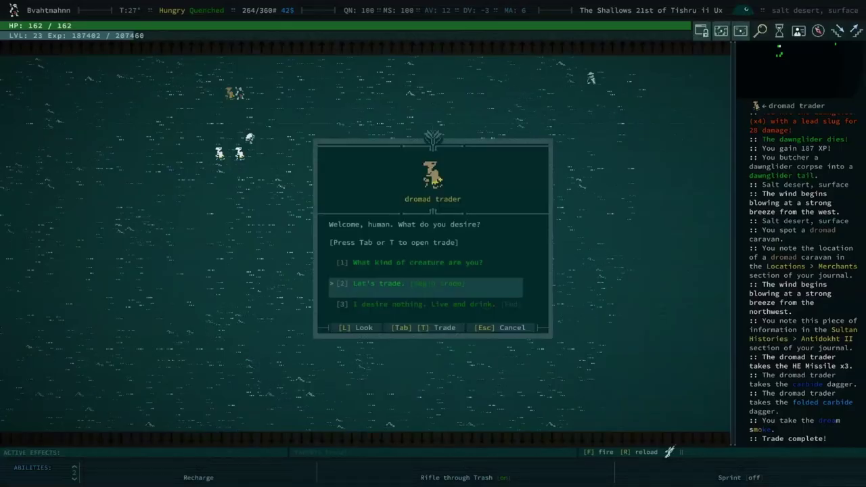
key(Down)
key(Return)
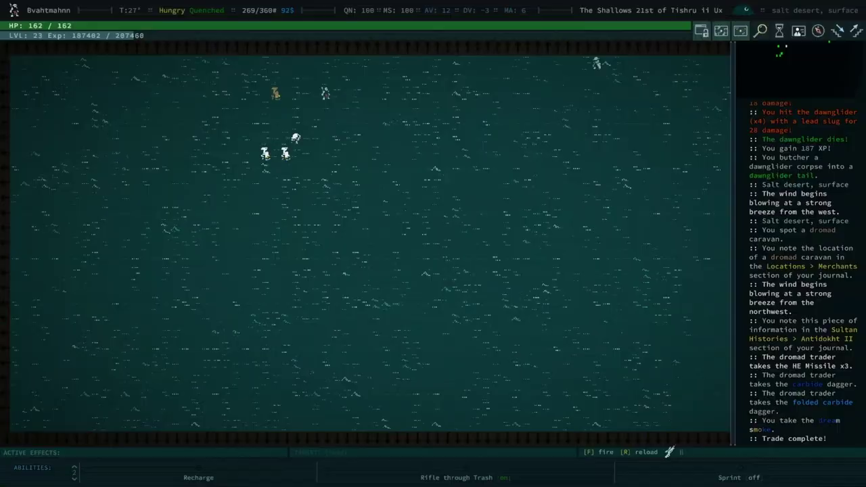
key(n)
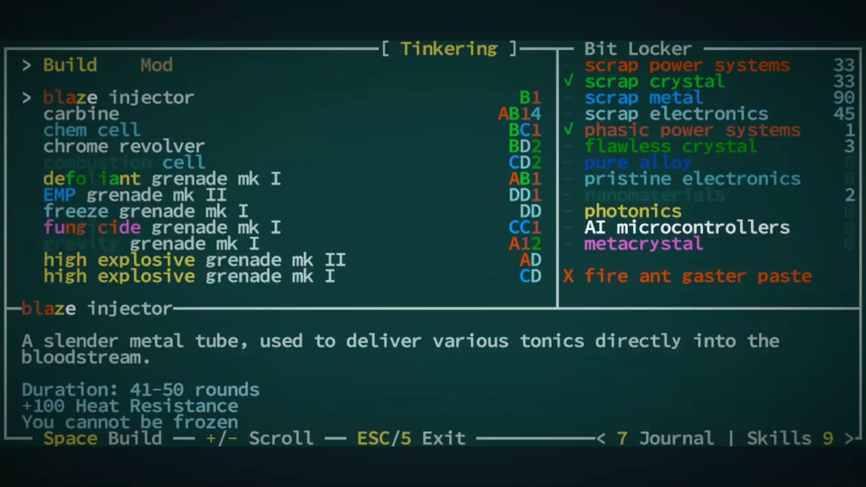
Step: Browse the carbine, freeze grenade, solar cell and thermal grenade recipes to the hulk honey injector
key(Down)
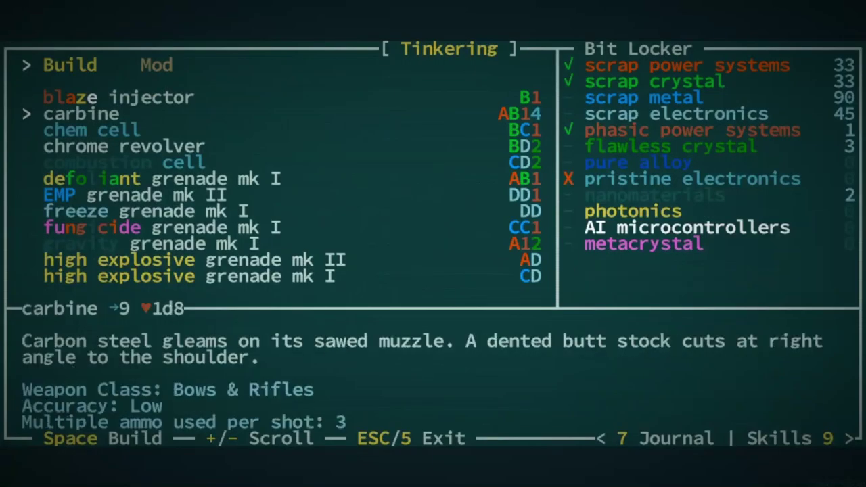
key(Down)
key(Down)
key(Down)
key(Down)
key(Down)
key(Down)
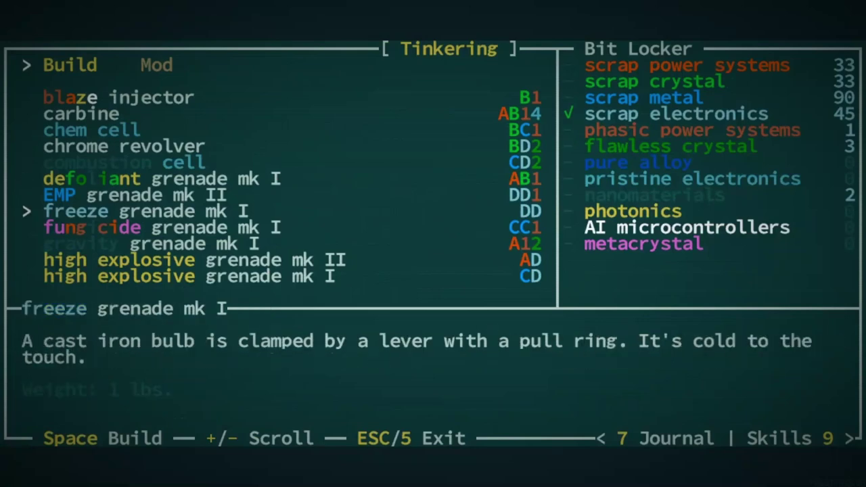
key(Down)
key(Down)
key(Down)
key(Down)
key(Down)
key(Down)
key(Down)
key(Down)
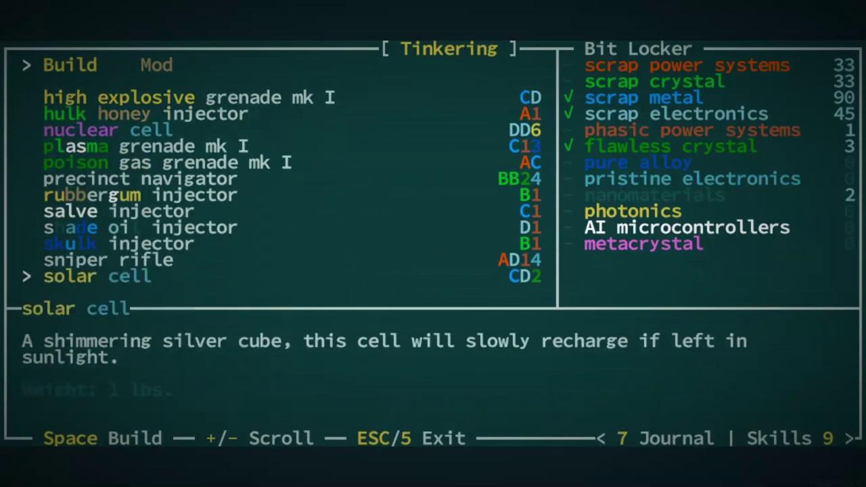
key(Down)
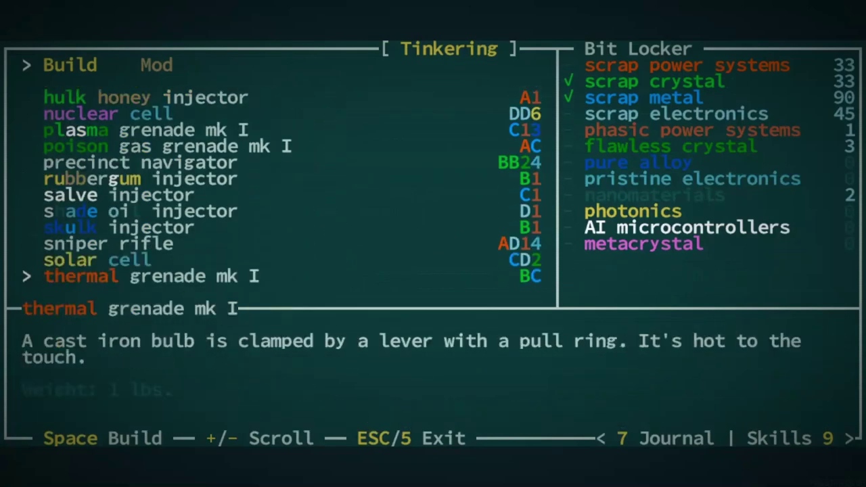
key(Up)
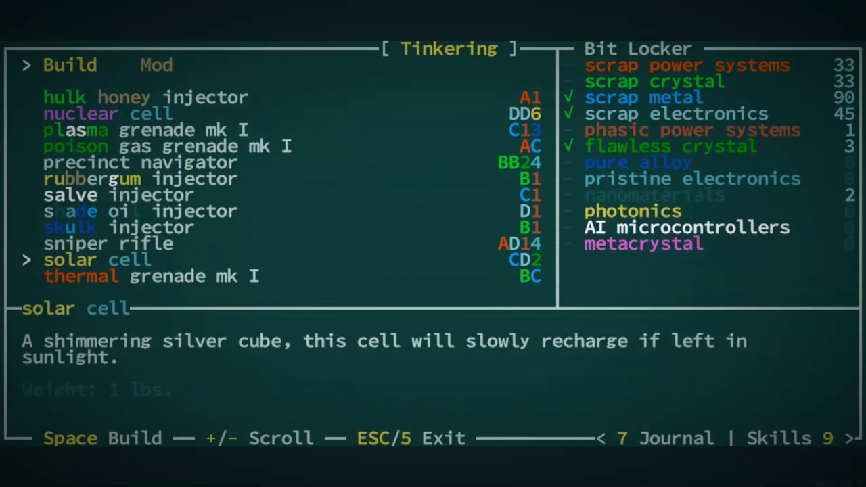
key(Down)
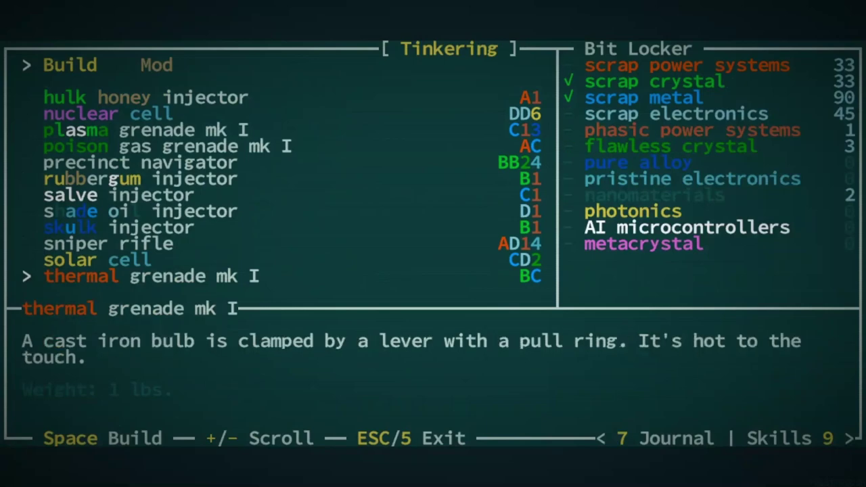
key(Up)
key(Up)
key(Up)
key(Up)
key(Up)
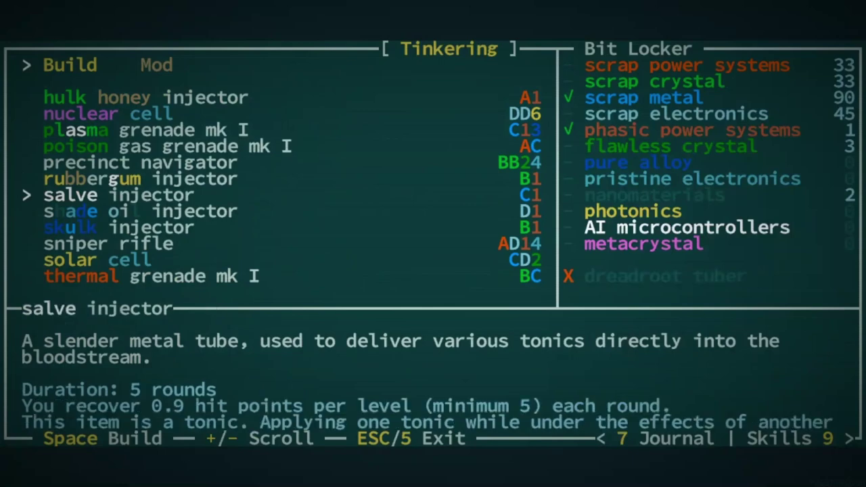
key(Up)
key(Up)
key(Up)
key(Up)
key(Up)
key(Up)
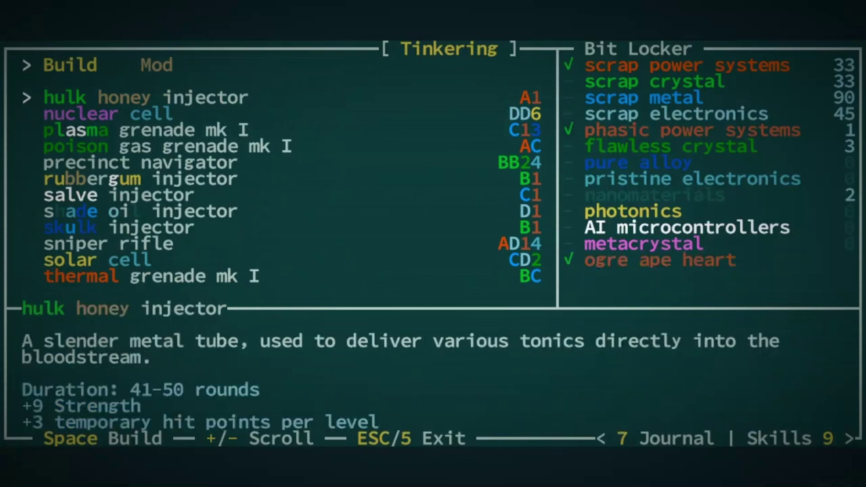
Step: Build a hulk honey injector, dismiss the success and missing-bits popups, and exit tinkering
key(space)
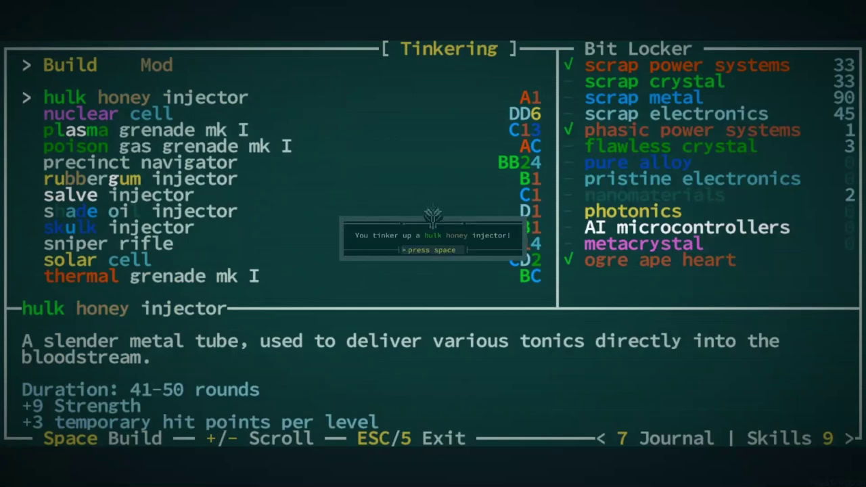
key(space)
key(space)
key(space)
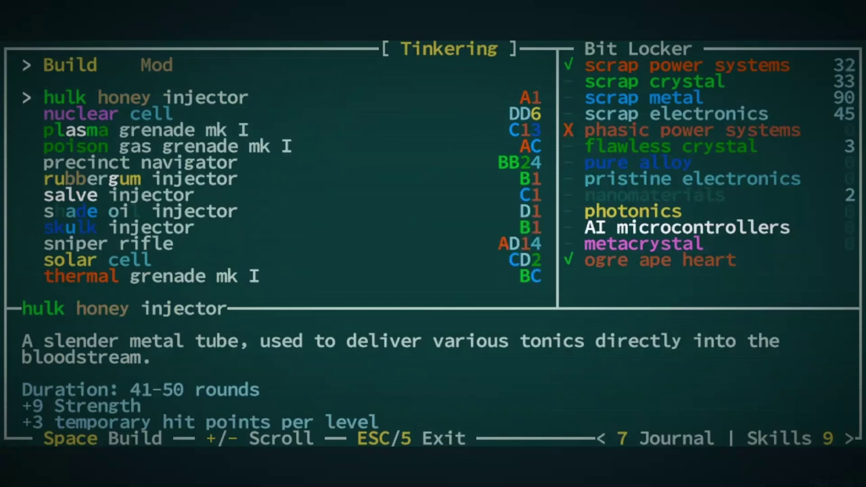
key(space)
key(space)
key(Escape)
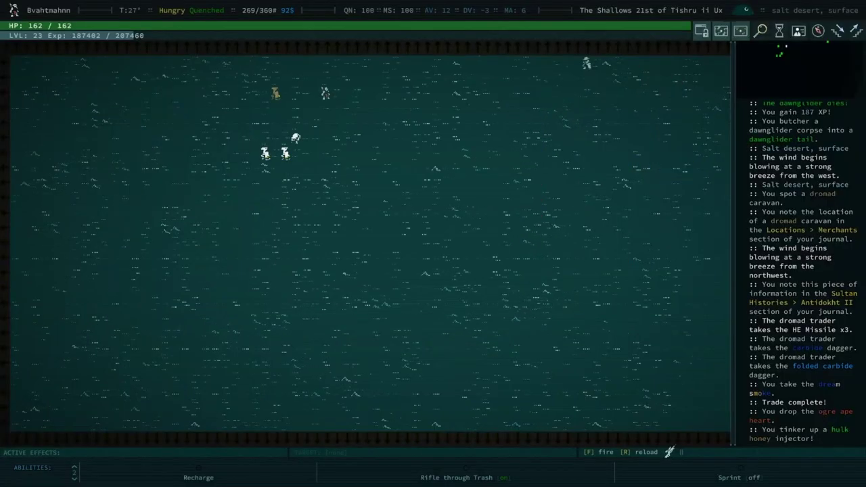
Step: Walk four steps south across the salt desert and open the inventory (269/360 lbs)
key(period)
key(period)
key(period)
key(period)
key(period)
key(period)
key(period)
key(period)
key(period)
key(period)
key(period)
key(period)
key(period)
key(i)
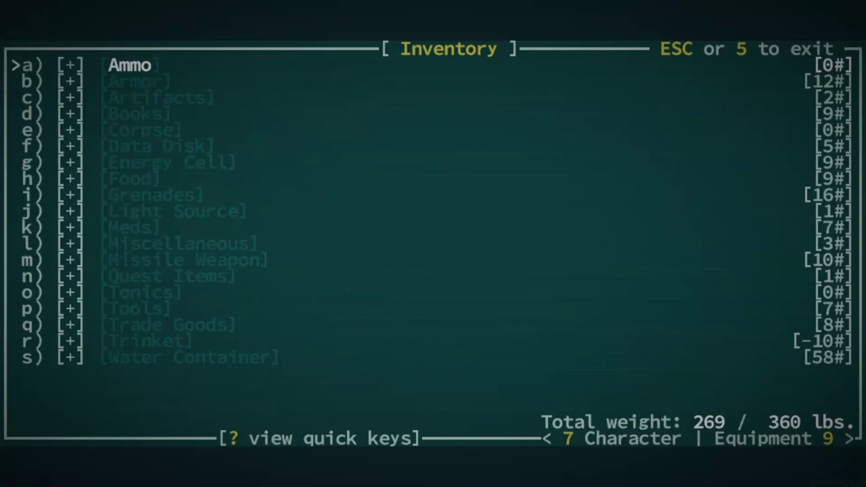
Step: Browse the inventory categories from Meds to Trade Goods, then close it and step south
key(Down)
key(Down)
key(Down)
key(Down)
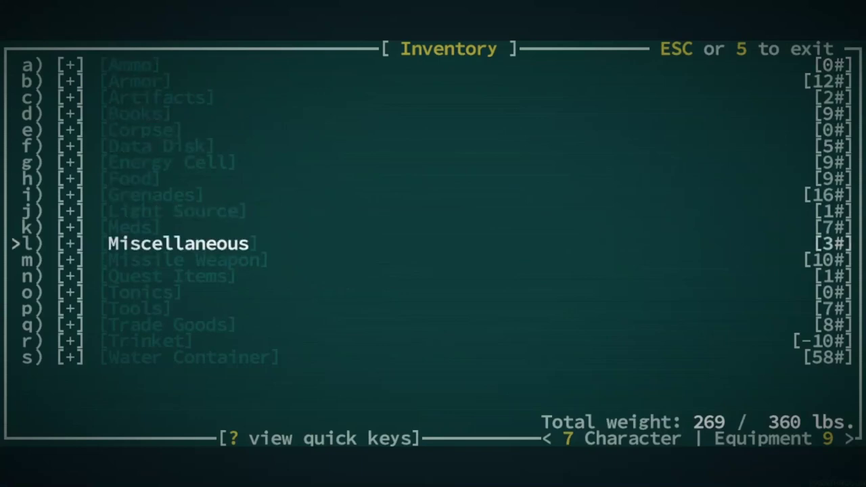
key(Down)
key(Down)
key(Up)
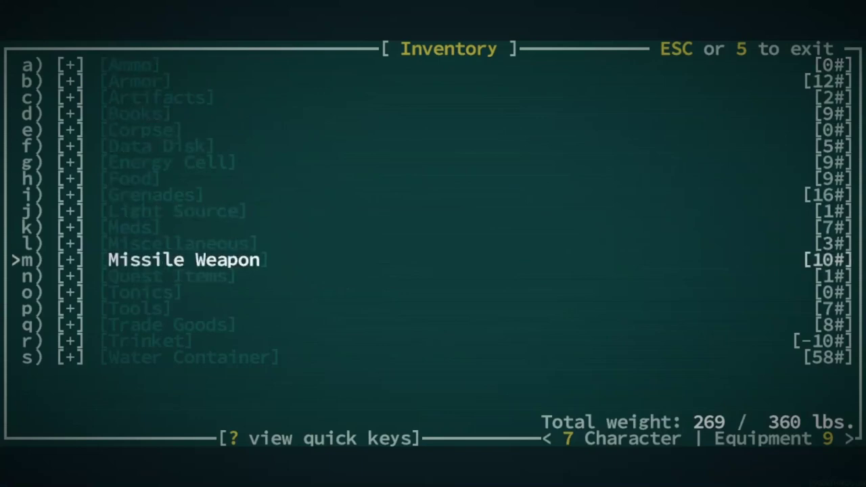
key(Up)
key(Up)
key(Down)
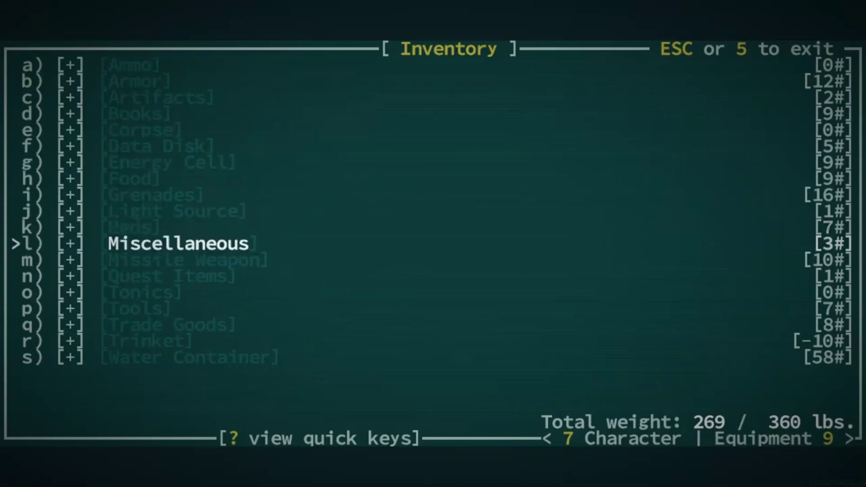
key(Down)
key(Down)
key(Down)
key(Down)
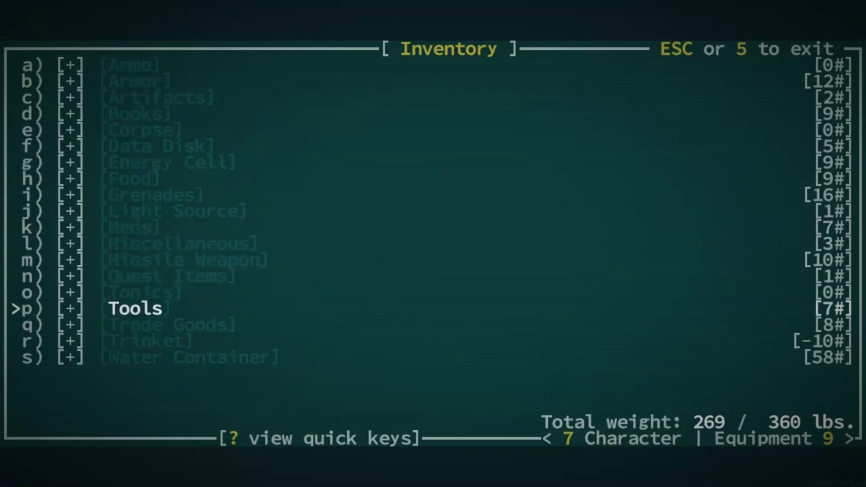
key(Down)
key(Escape)
key(Down)
key(Down)
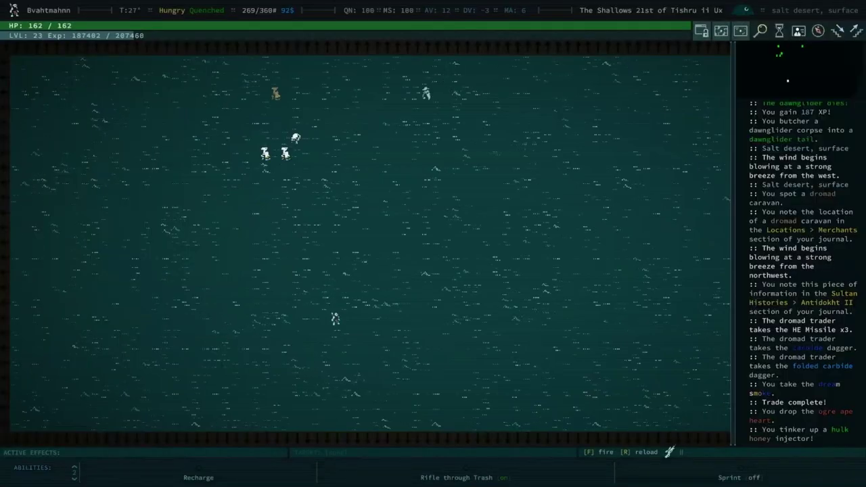
Step: Auto-walk south across several salt desert zones
key(w)
key(Down)
key(Down)
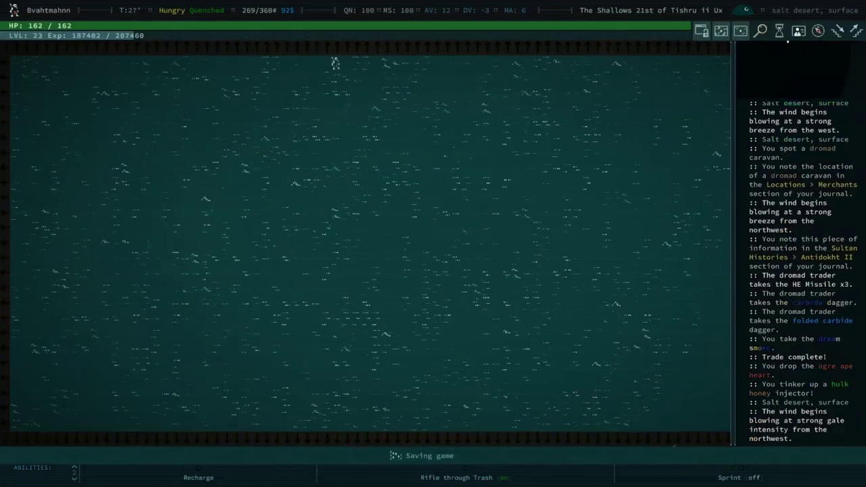
key(w)
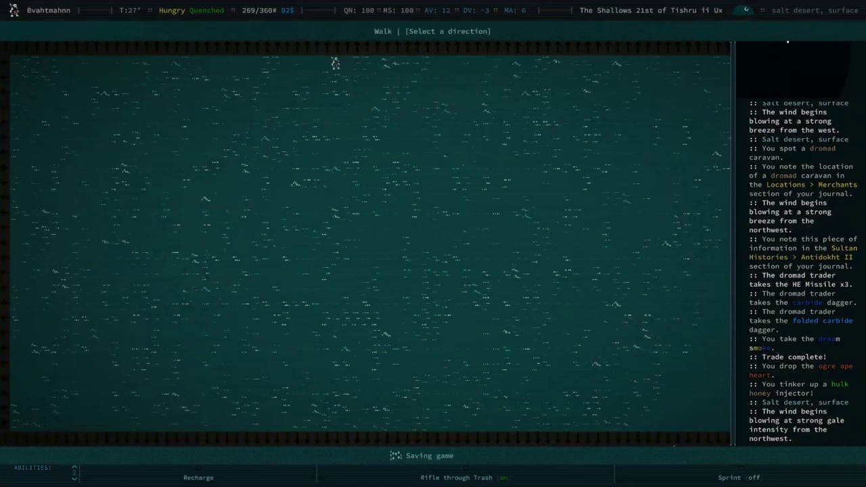
key(Down)
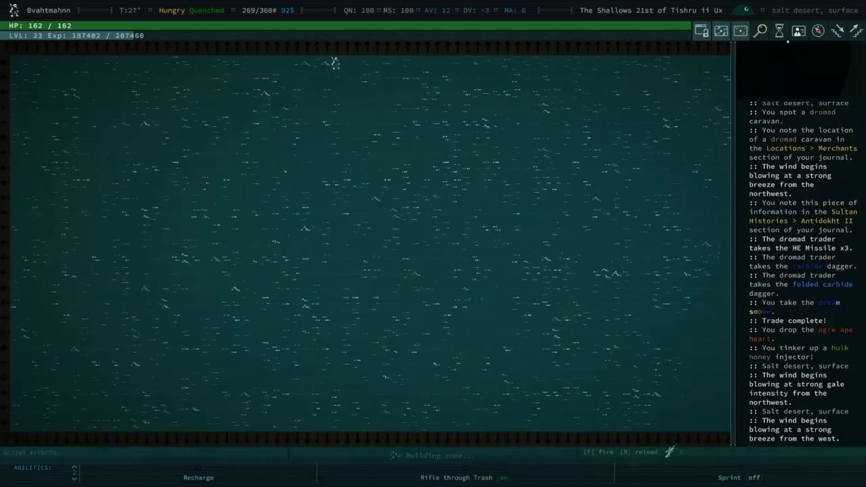
key(w)
key(Down)
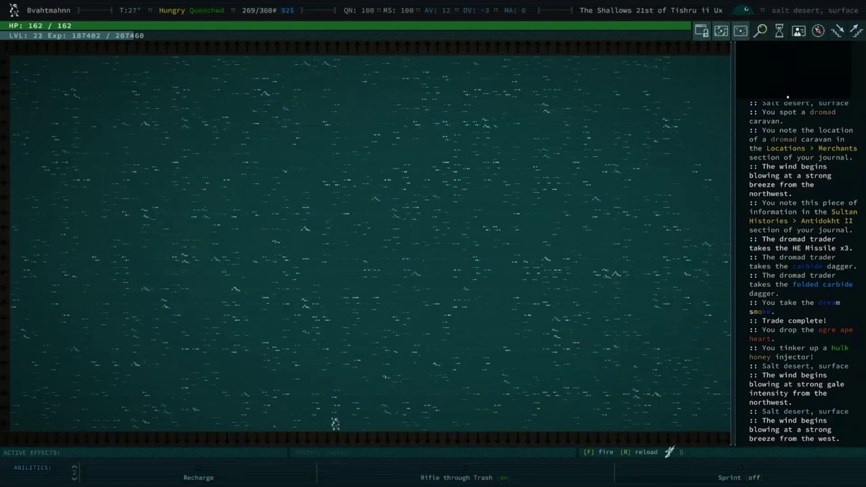
key(space)
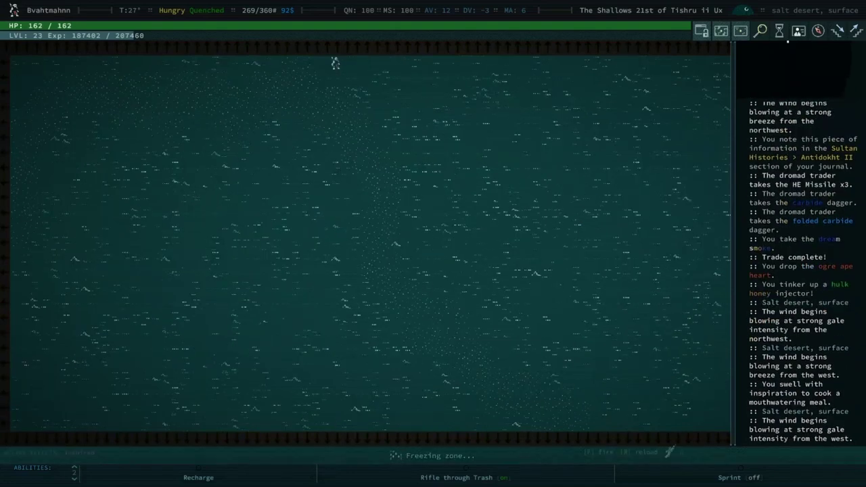
Step: Step a few tiles south and east, then make camp with the campfire to the east
key(Down)
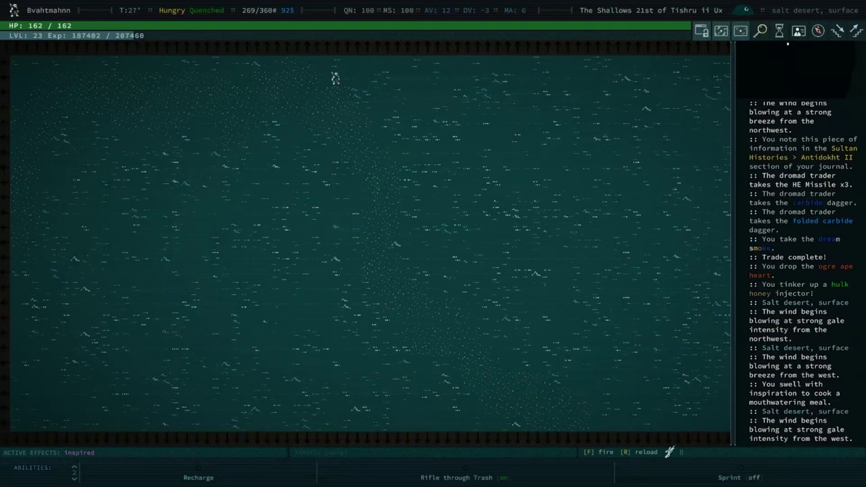
key(Down)
key(Down)
key(Down)
key(Right)
key(Down)
key(Right)
key(Right)
key(a)
key(Right)
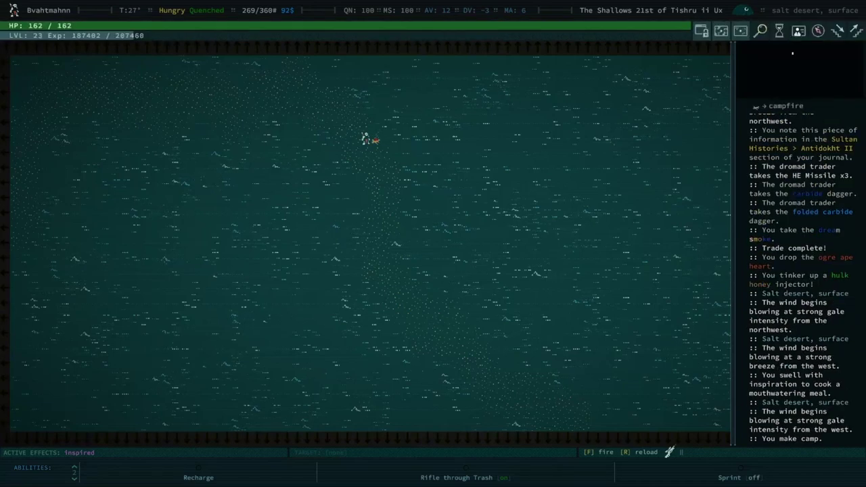
Step: Preserve the fresh dawnglider tail into 10 servings of cured tail
key(Down)
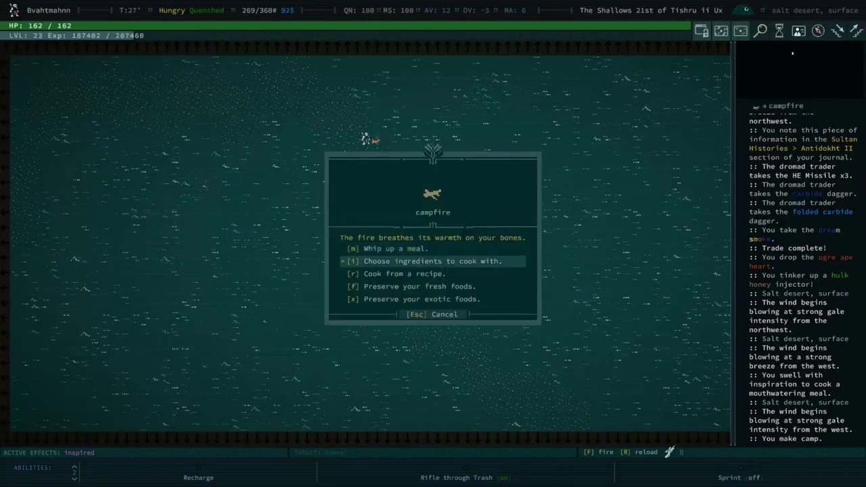
key(Down)
key(Down)
key(Return)
key(space)
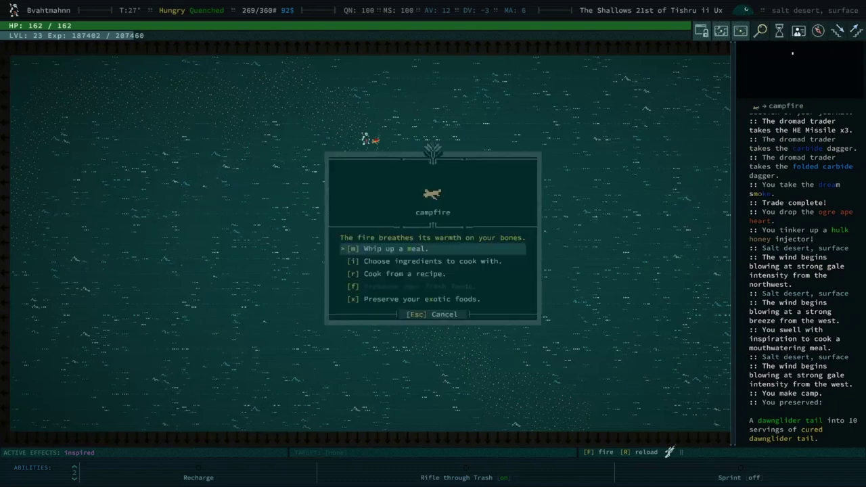
Step: View the cooking ingredients list, leave the campfire, and bring up the skills screen
key(Down)
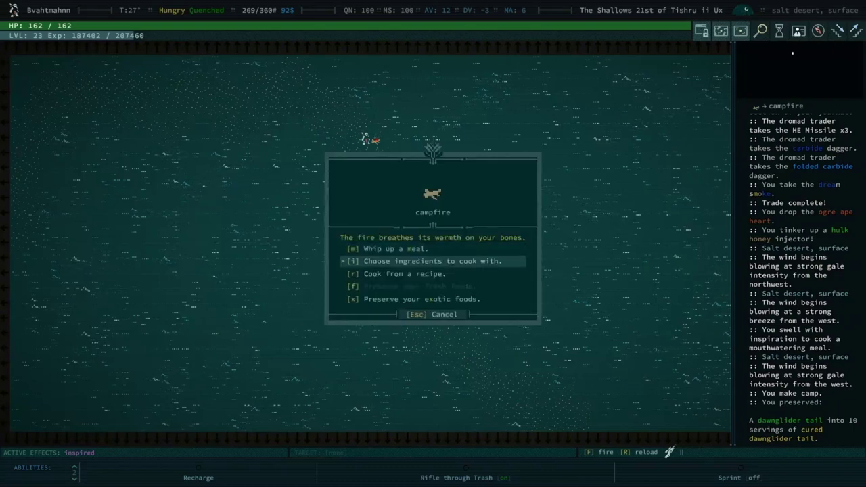
key(Return)
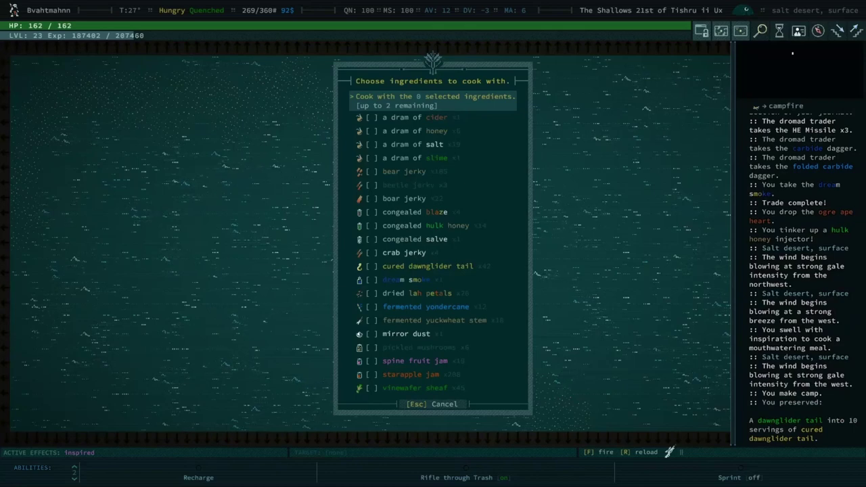
key(Escape)
key(Escape)
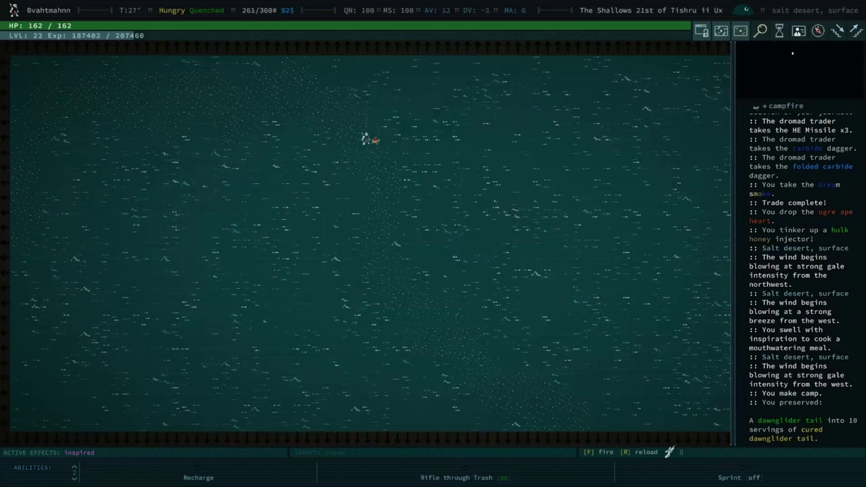
key(p)
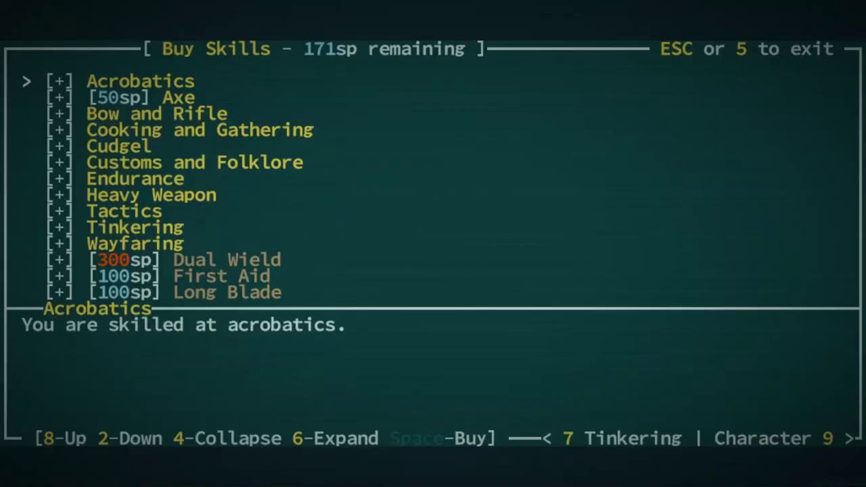
key(Down)
key(Down)
key(Right)
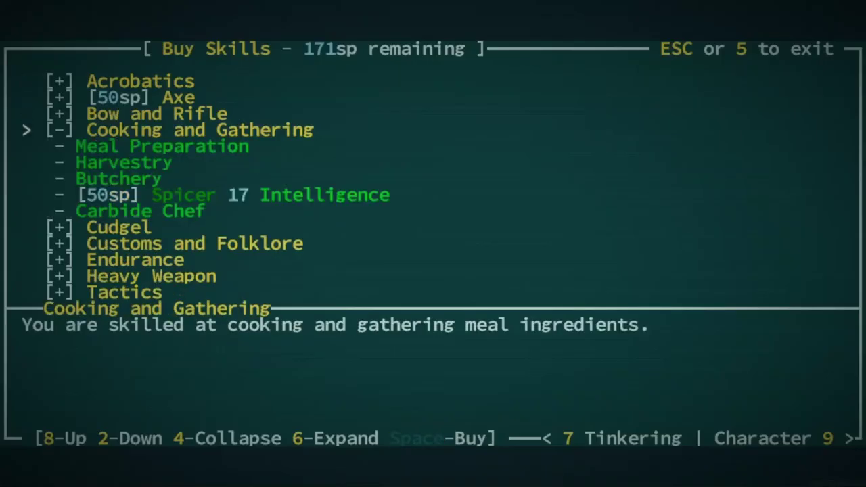
key(Down)
key(Down)
key(Down)
key(Down)
key(space)
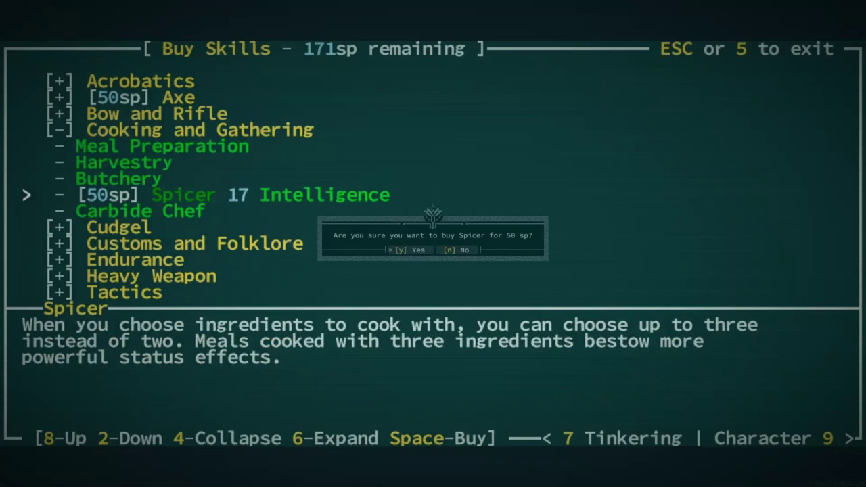
key(y)
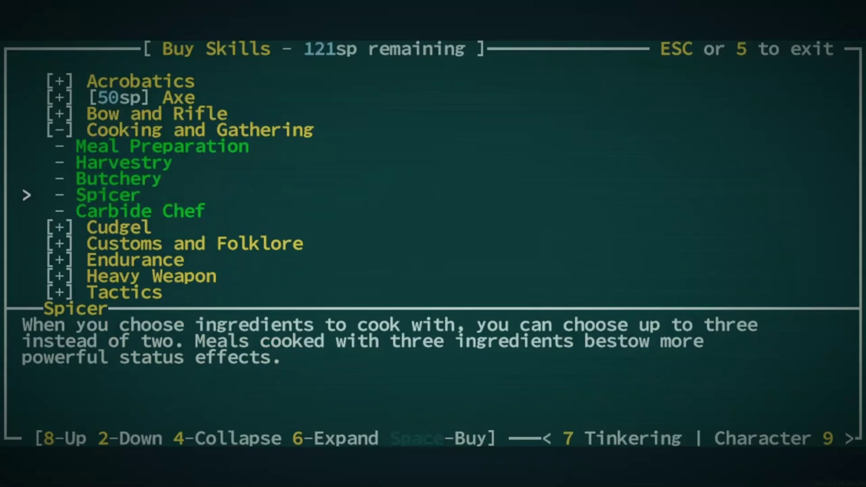
key(Up)
key(Up)
key(Up)
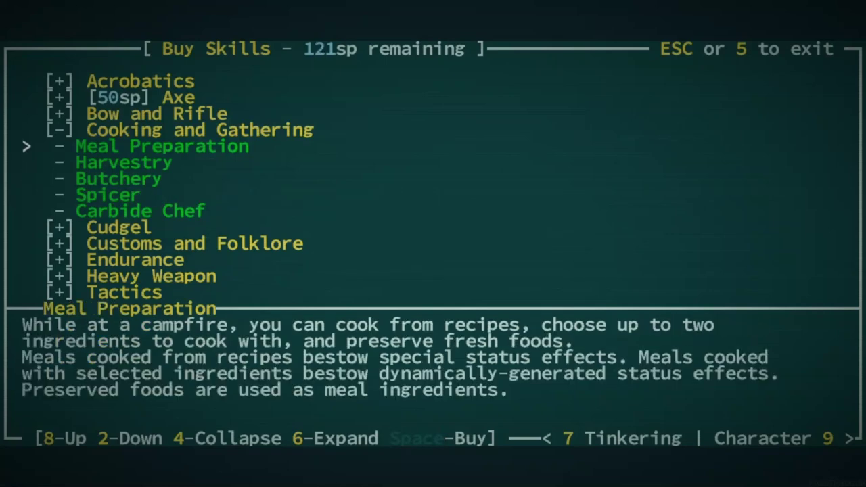
key(Up)
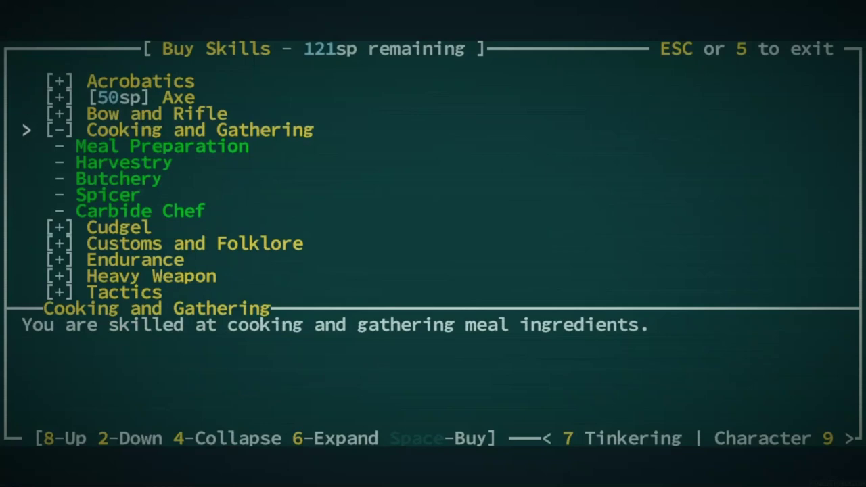
key(Left)
key(Down)
key(Down)
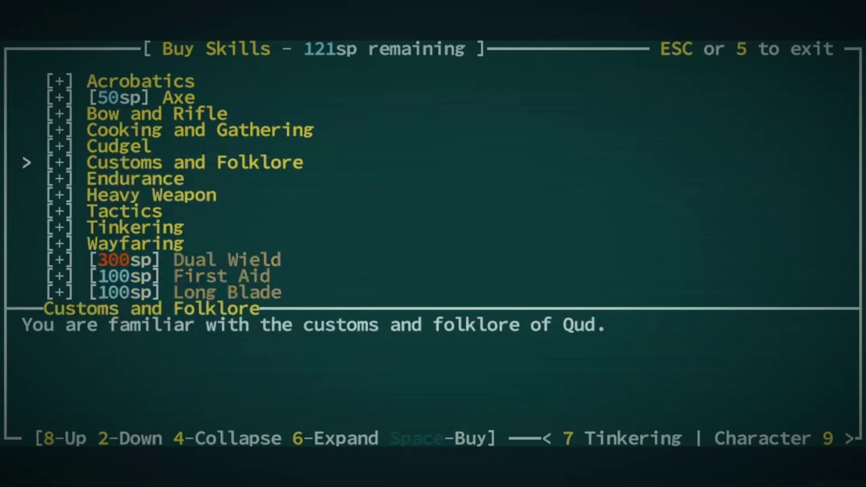
key(Down)
key(Down)
key(Down)
key(Down)
key(Down)
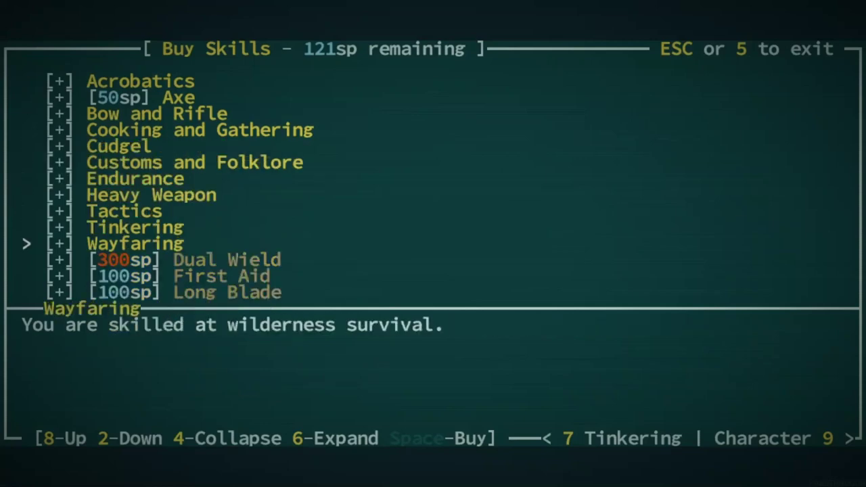
key(Up)
key(Up)
key(Up)
key(Up)
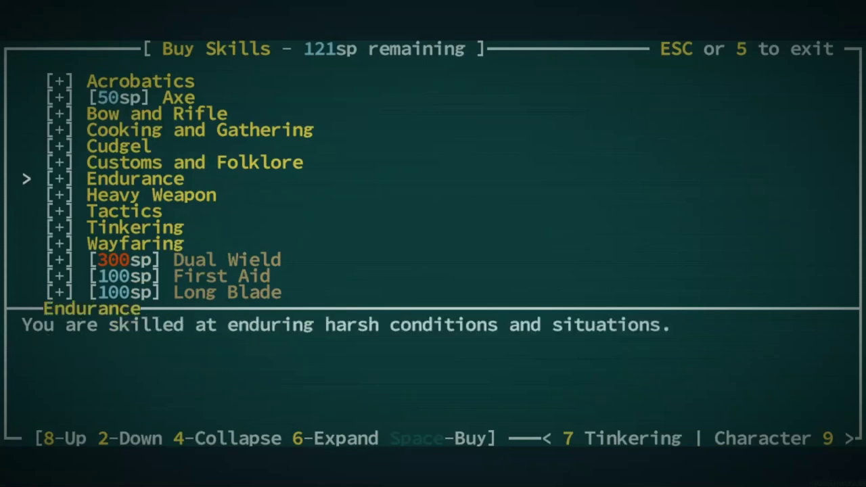
key(Up)
key(Up)
key(Up)
key(Up)
key(Up)
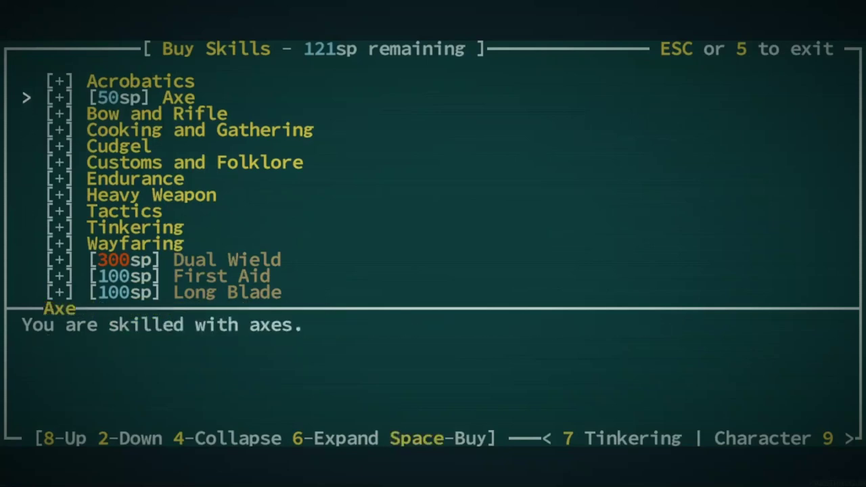
key(Up)
key(Right)
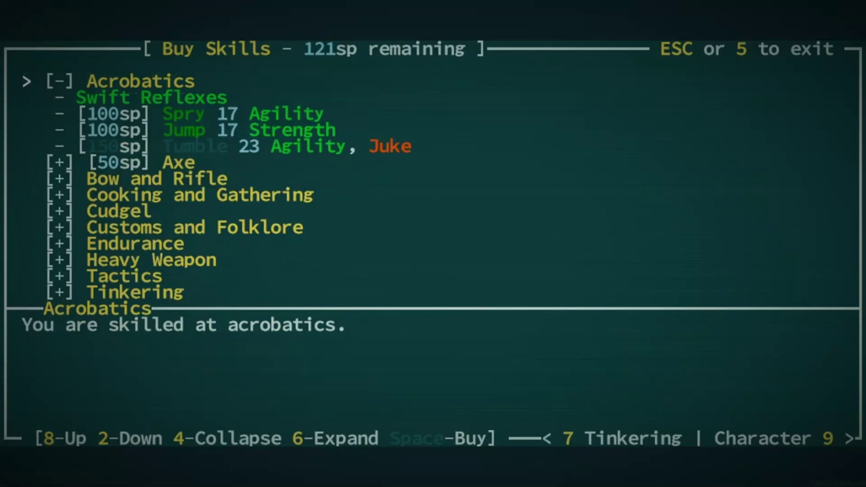
key(Down)
key(Down)
key(Up)
key(Up)
key(Left)
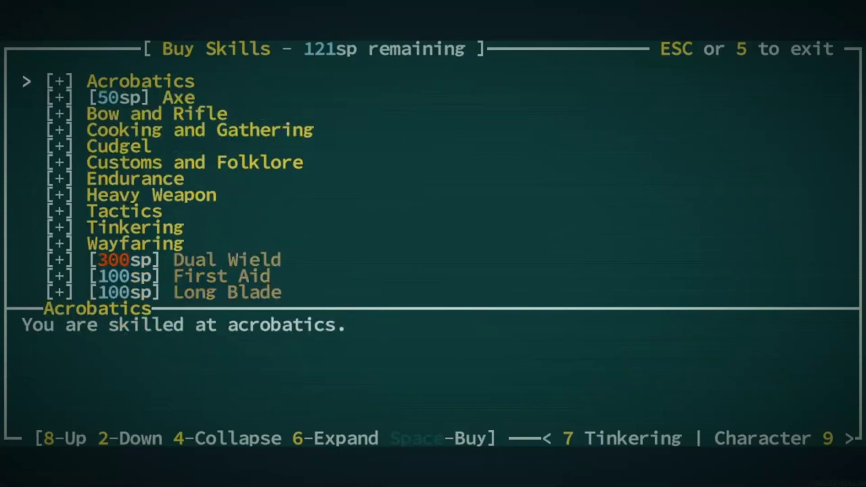
key(Down)
key(Down)
key(Down)
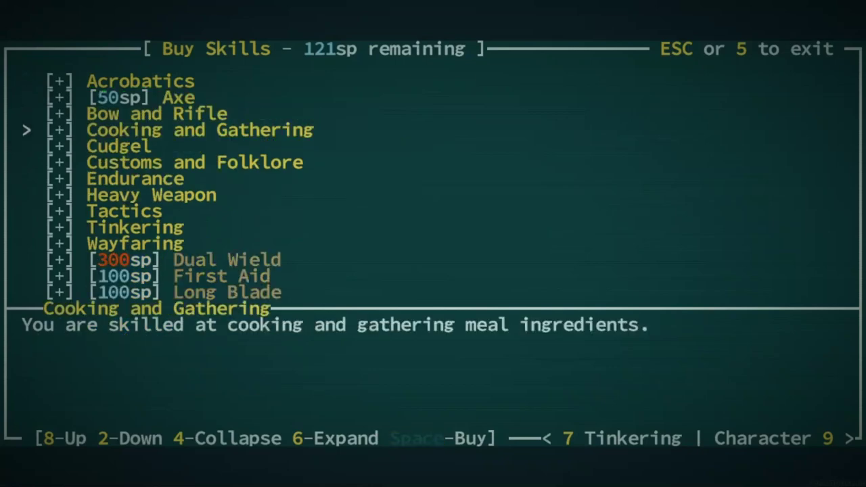
key(Down)
key(Down)
key(Down)
key(Down)
key(Down)
key(Right)
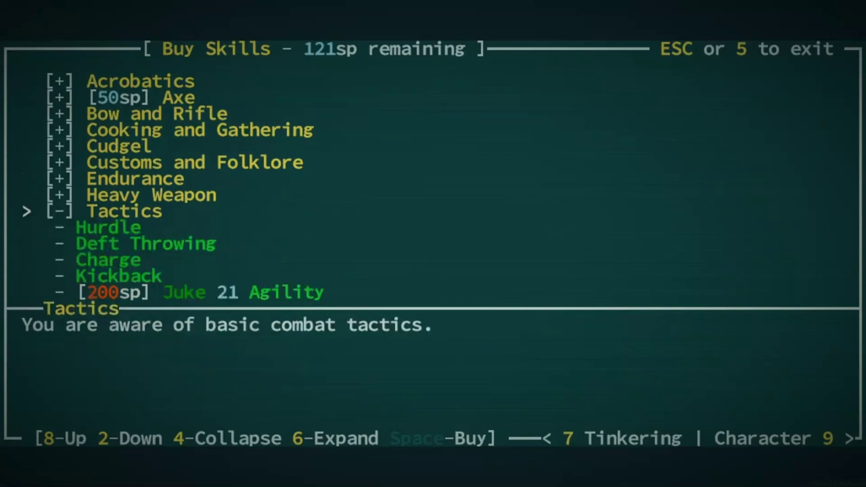
key(Down)
key(Down)
key(Down)
key(Down)
key(Down)
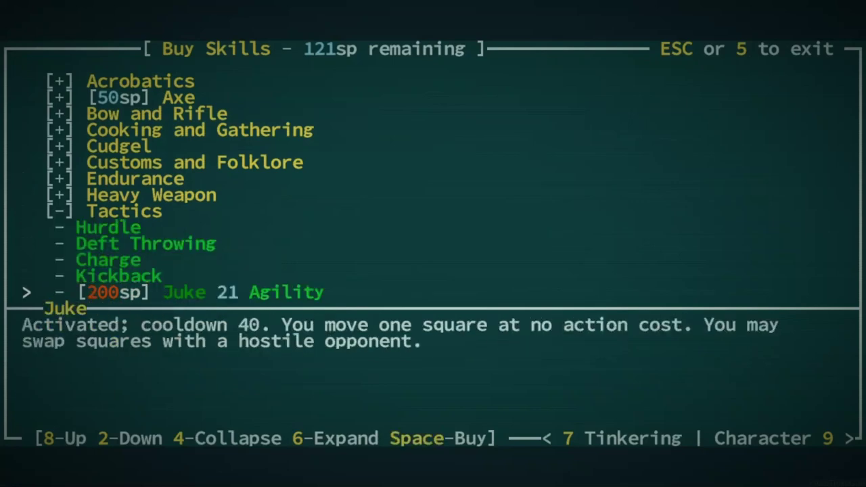
key(Down)
key(Up)
key(Up)
key(Up)
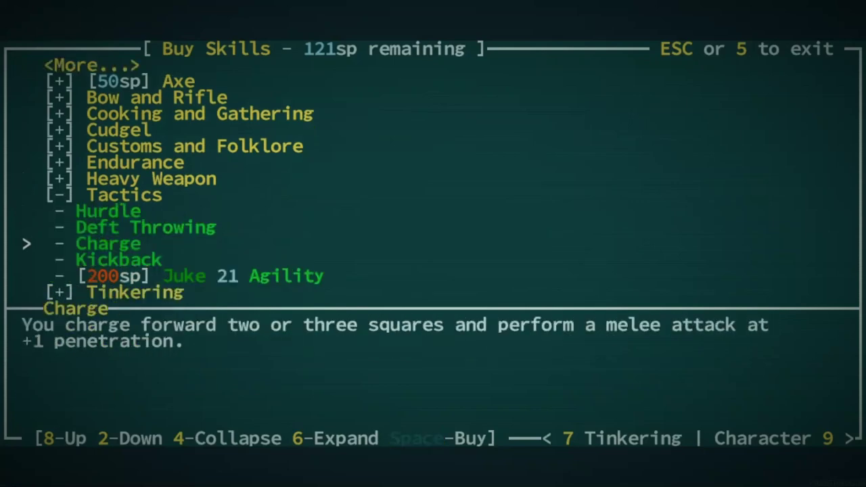
key(Up)
key(Up)
key(Up)
key(Left)
key(Down)
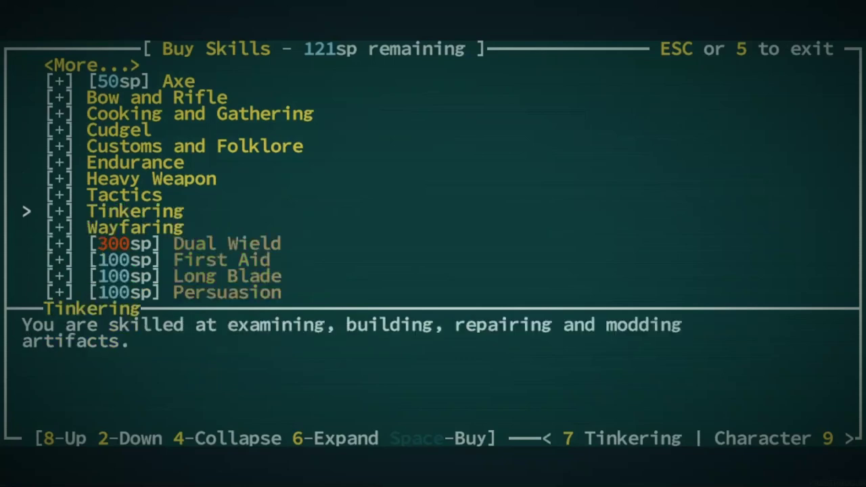
key(Up)
key(Up)
key(Up)
key(Right)
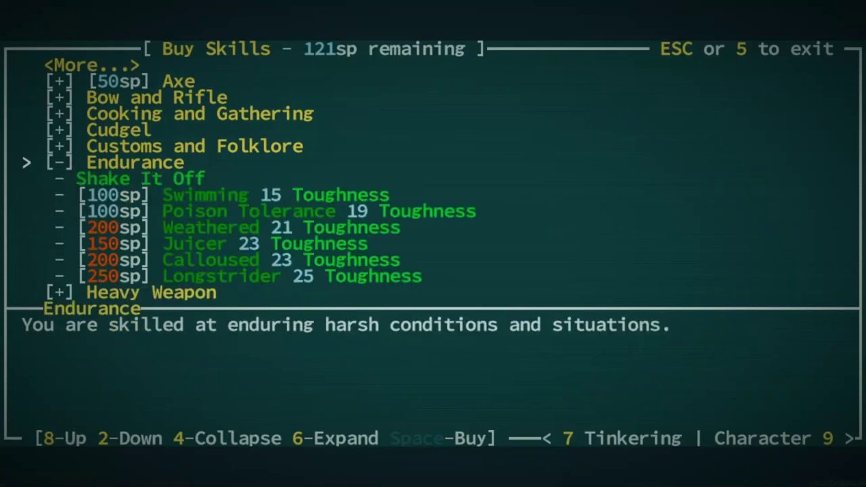
key(Down)
key(Down)
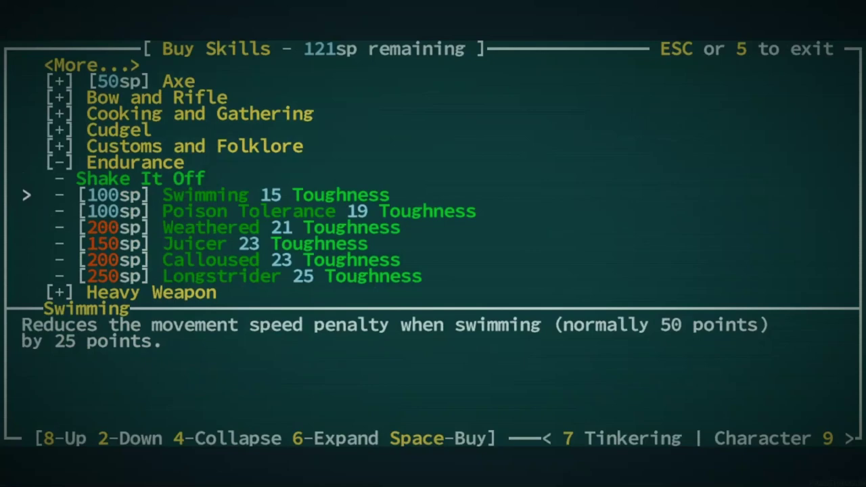
key(Up)
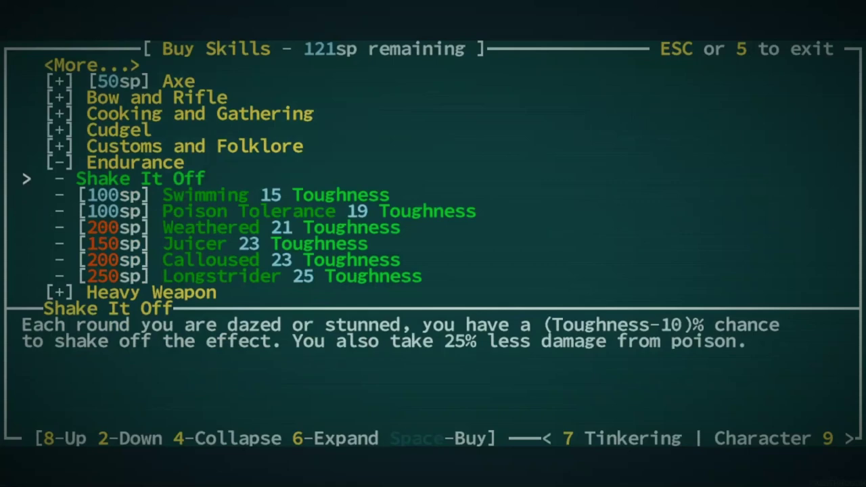
key(Up)
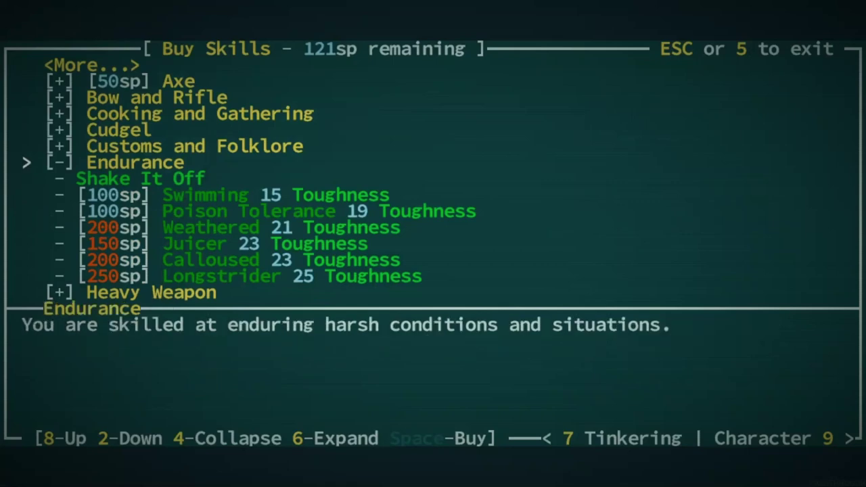
key(Left)
key(Down)
key(Right)
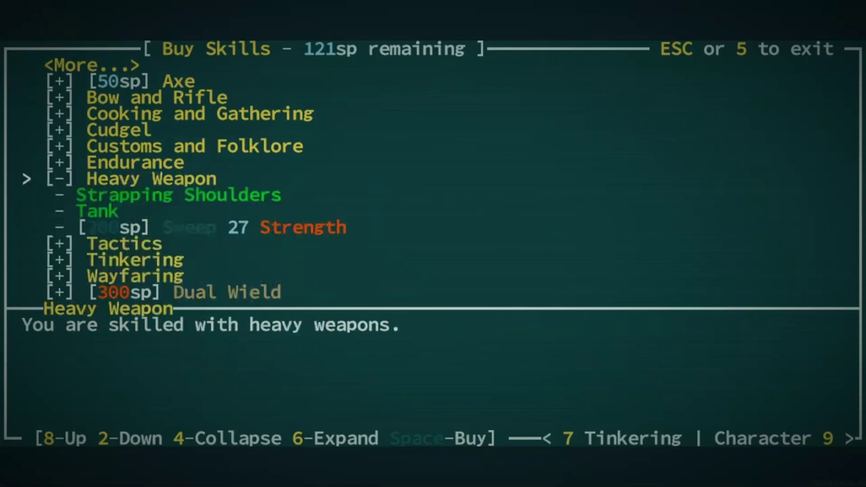
key(Left)
key(Down)
key(Right)
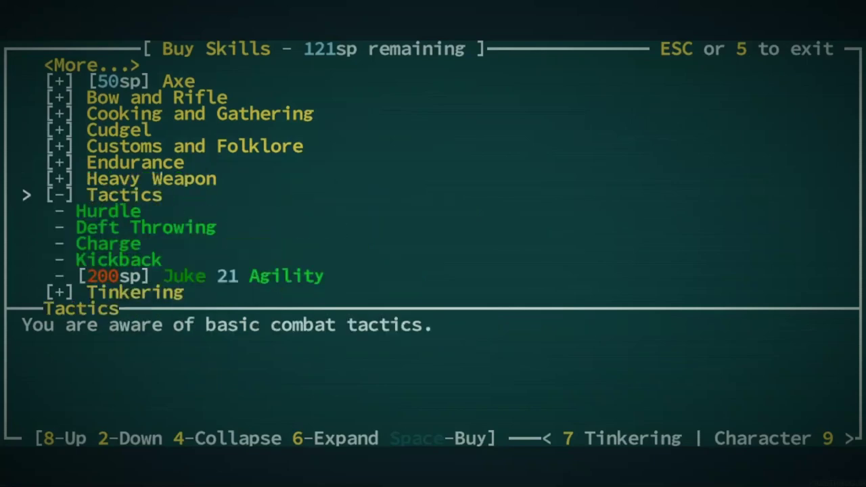
key(Left)
key(Down)
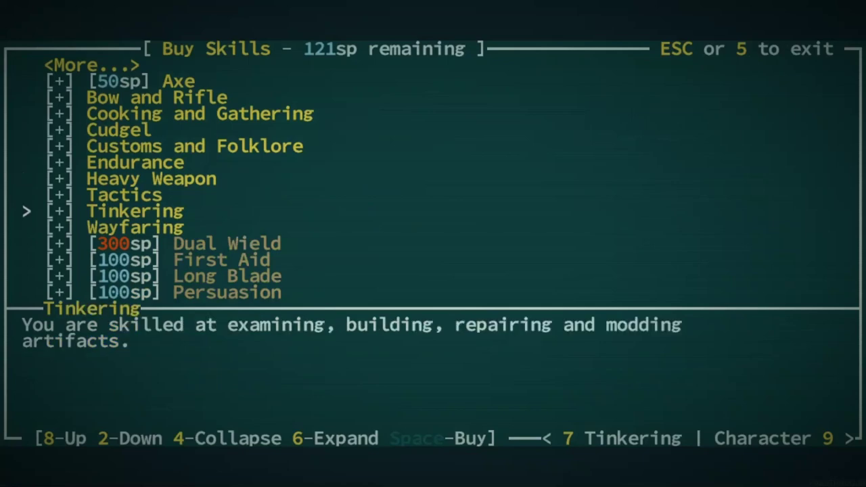
key(Right)
key(Down)
key(Down)
key(Down)
key(Down)
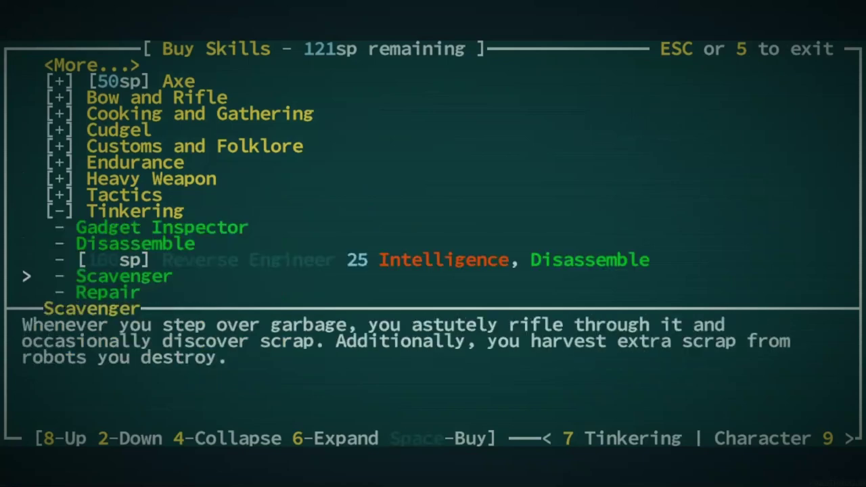
key(Down)
key(Down)
key(Down)
key(Down)
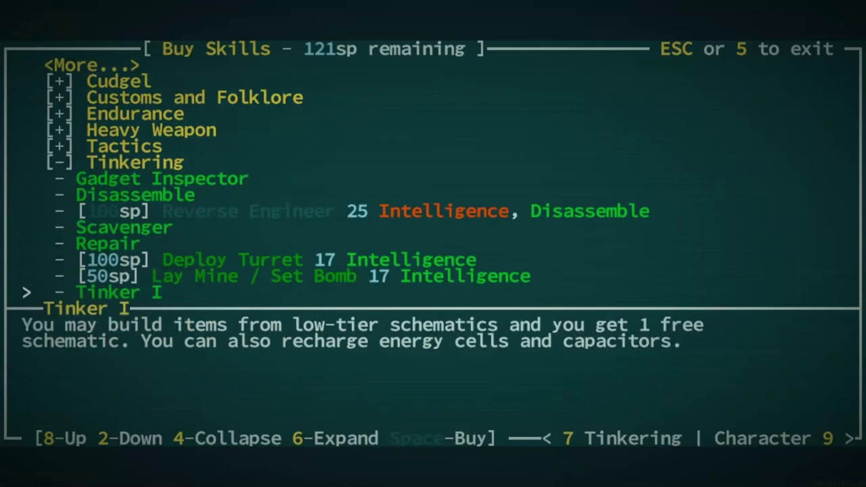
key(Down)
key(Up)
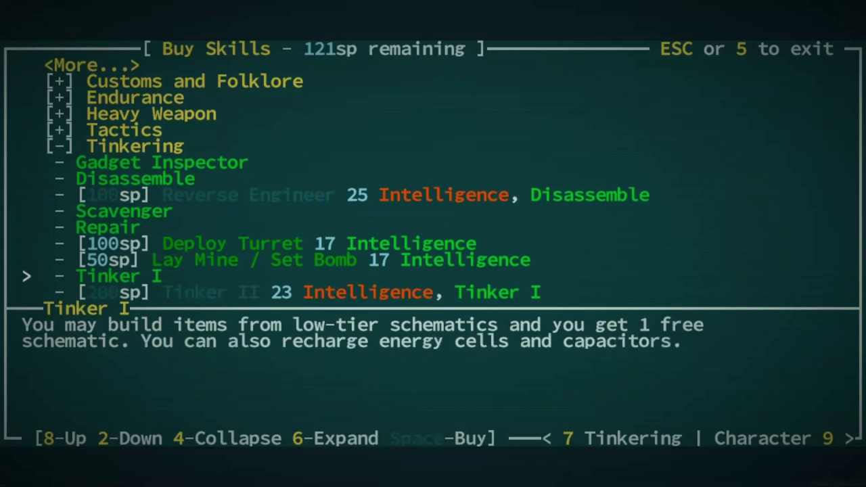
key(Up)
key(Up)
key(Up)
key(Up)
key(Up)
key(Up)
key(Up)
key(Up)
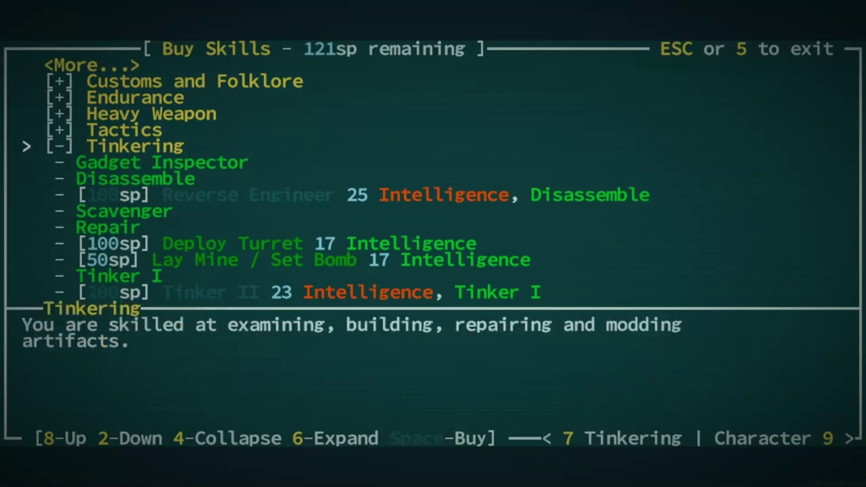
key(Left)
key(Down)
key(Down)
key(Up)
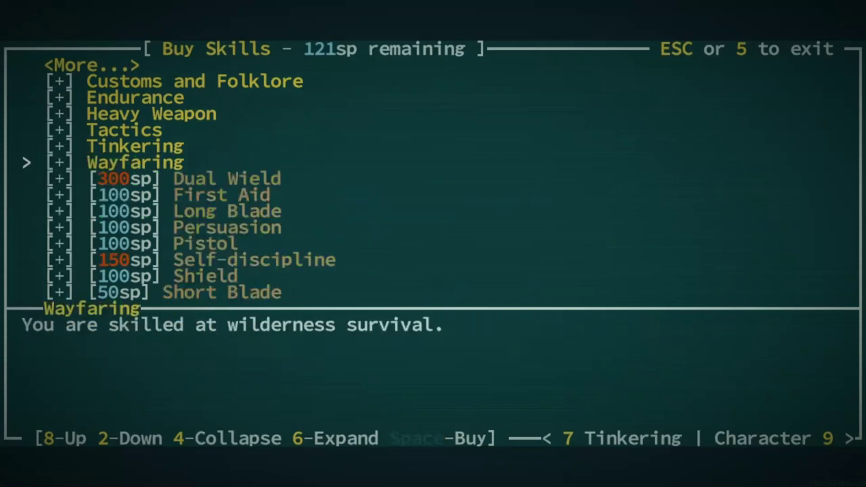
Step: Browse the Wayfaring and Wilderness Lore skills, then go down to the Shield category
key(Right)
key(Down)
key(Down)
key(Down)
key(Down)
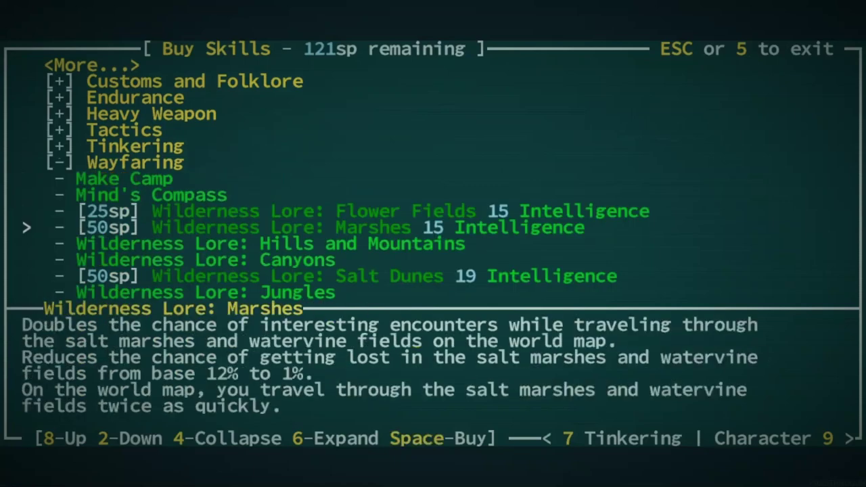
key(Down)
key(Down)
key(Down)
key(Down)
key(Down)
key(Down)
key(Down)
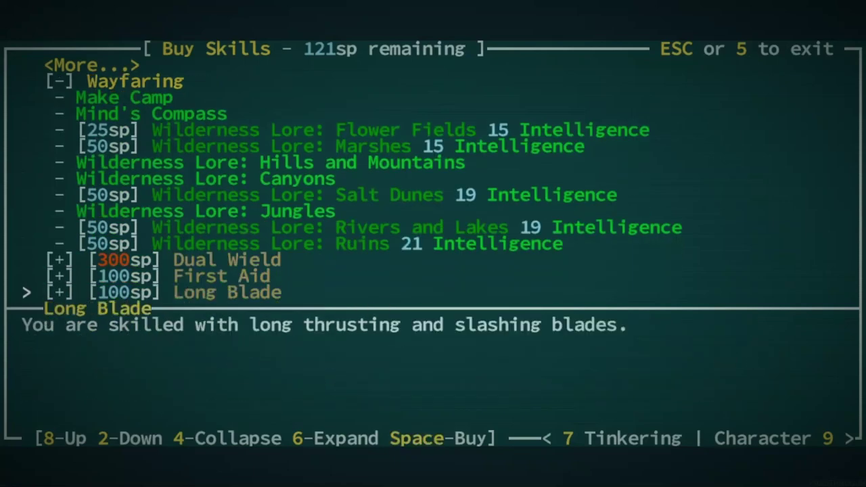
key(Down)
key(Down)
key(Down)
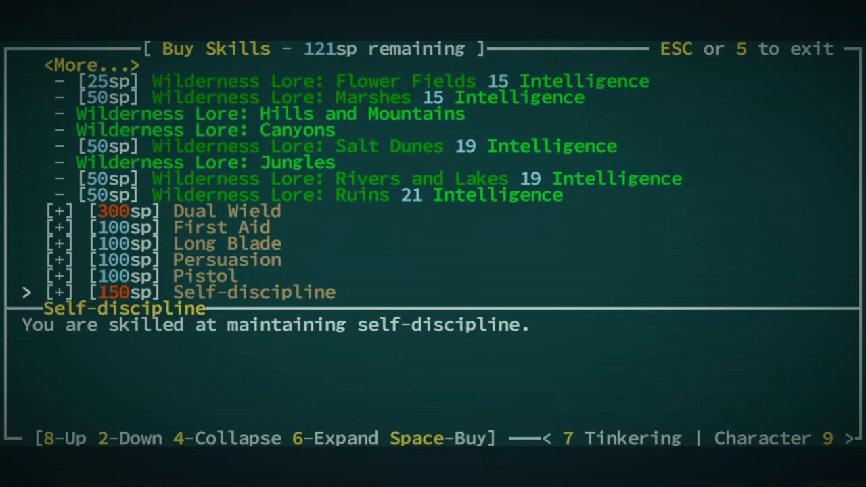
key(Down)
key(Down)
key(Up)
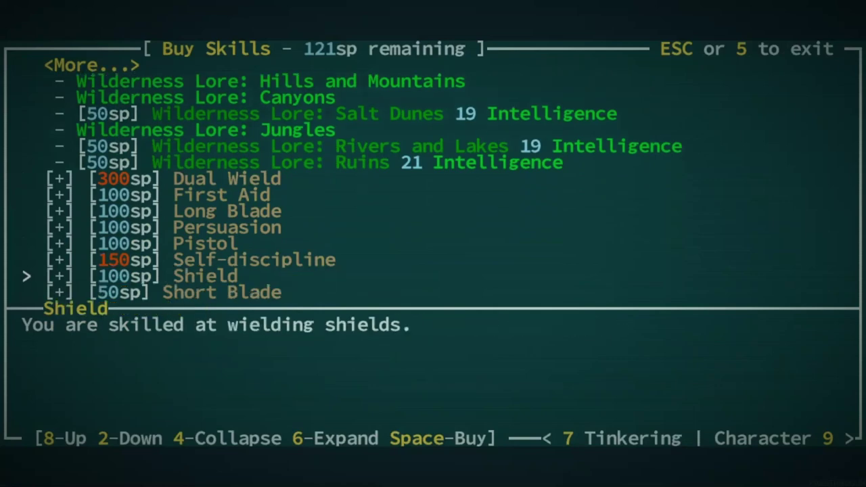
Step: Expand the Shield category and read its sub-skills, including Block
key(Right)
key(Down)
key(Down)
key(Down)
key(Down)
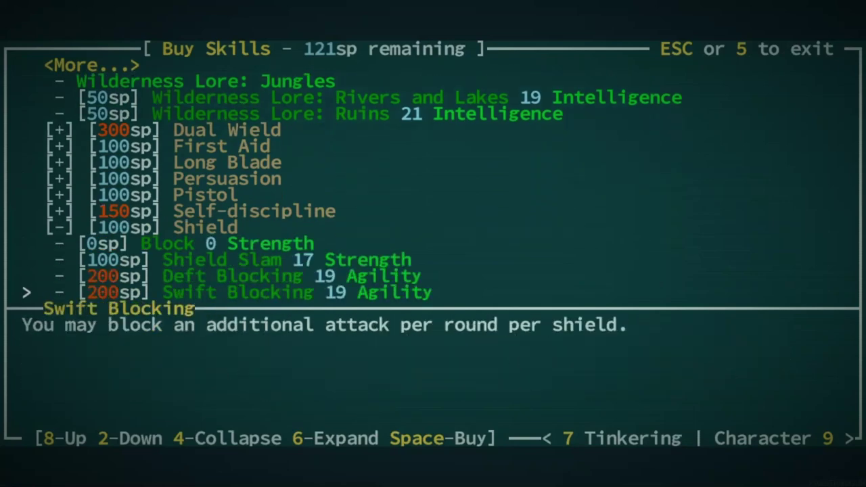
key(Down)
key(Down)
key(Down)
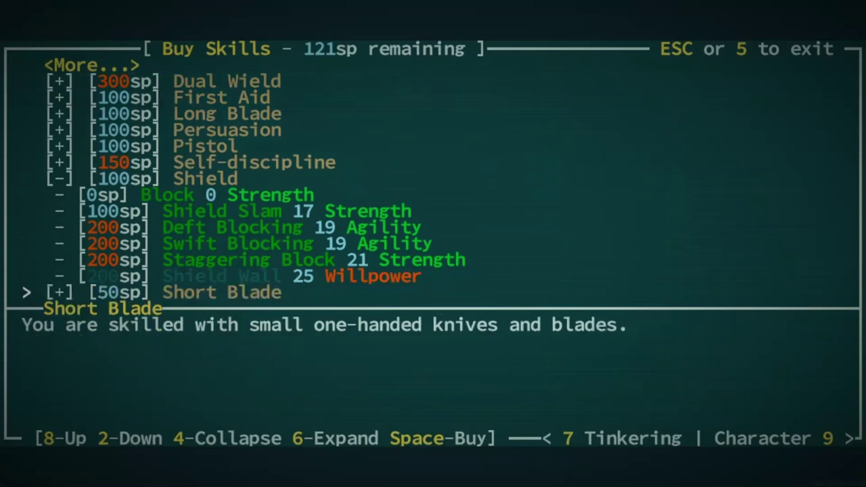
key(Up)
key(Up)
key(Up)
key(Up)
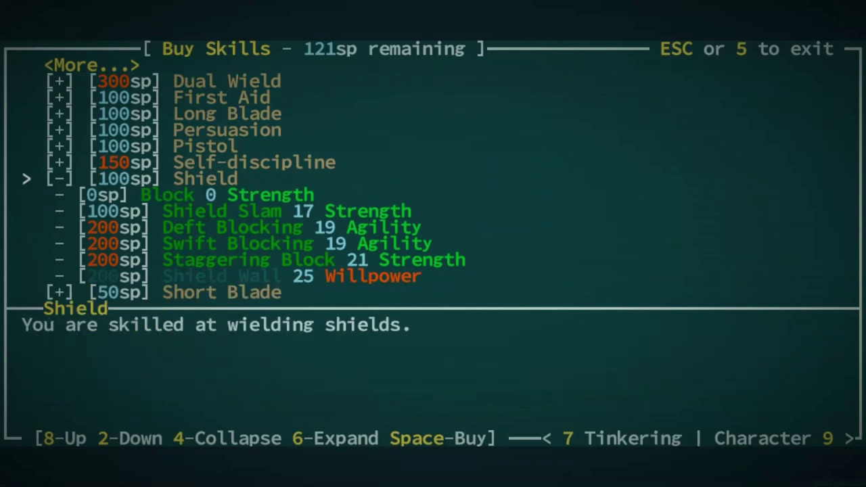
key(4)
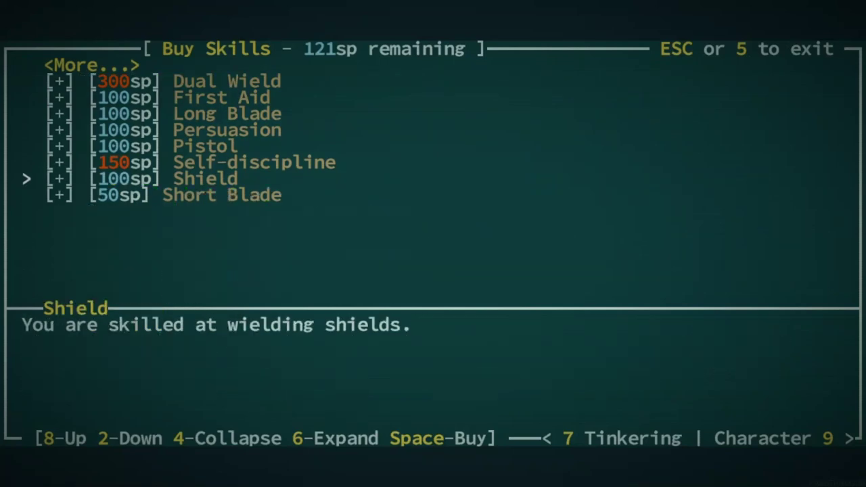
key(6)
key(Down)
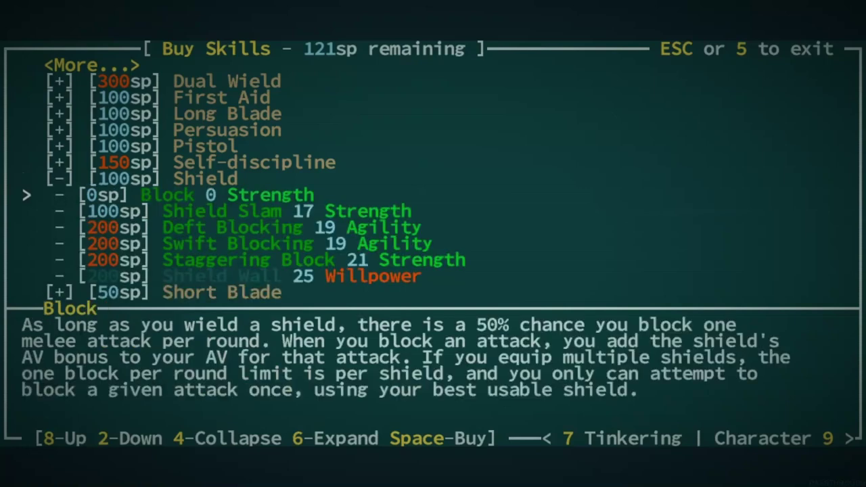
Step: Buy Shield for 100 sp, leaving 21 sp, and collapse its sub-skills
key(Up)
key(space)
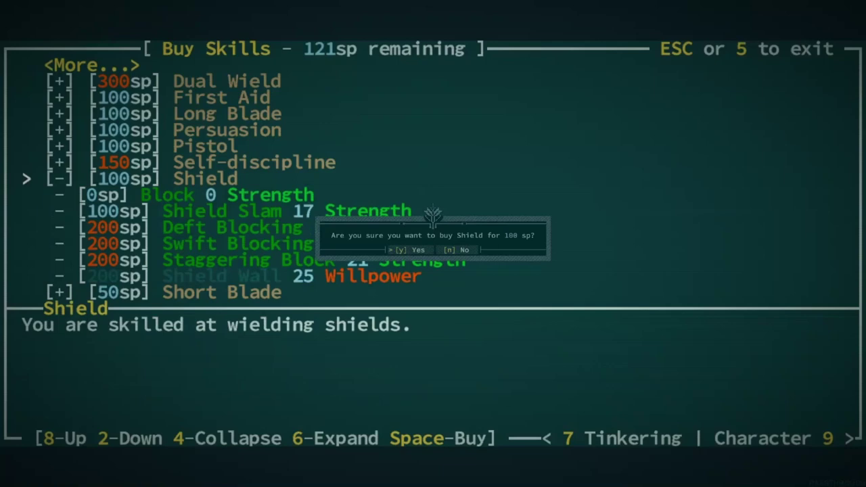
key(y)
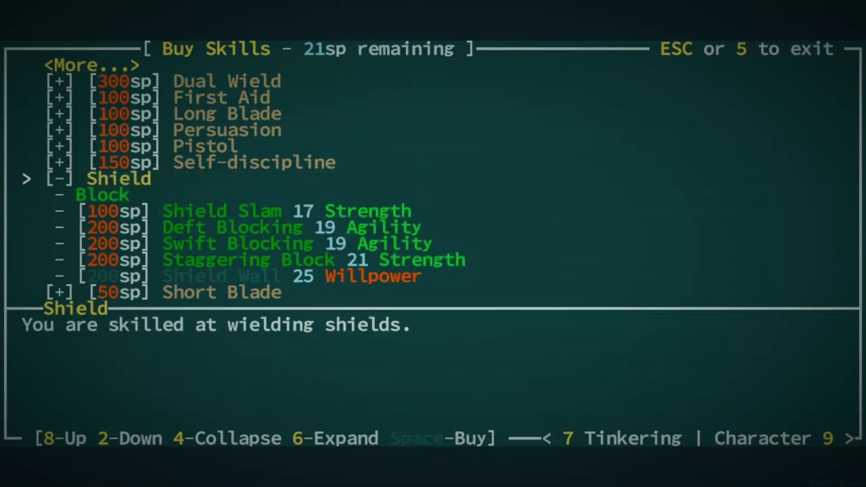
key(4)
Step: Leave skill buying, open the campfire menu, and highlight 'Preserve your exotic foods'
key(Escape)
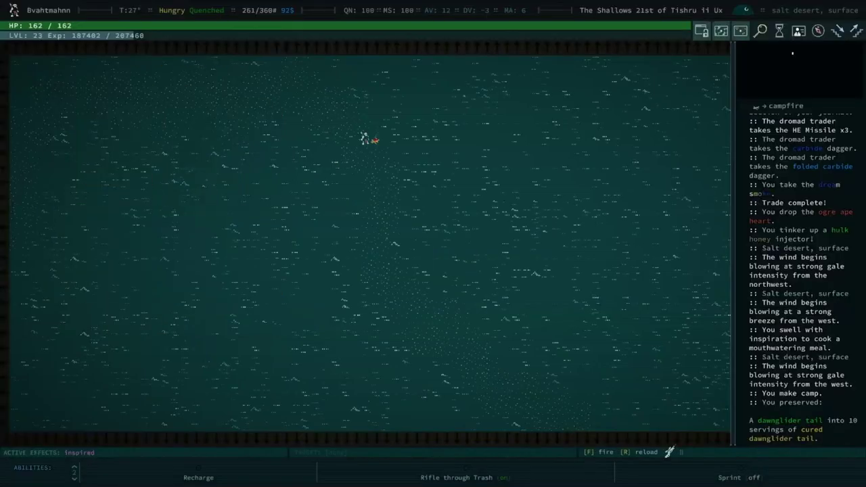
key(Right)
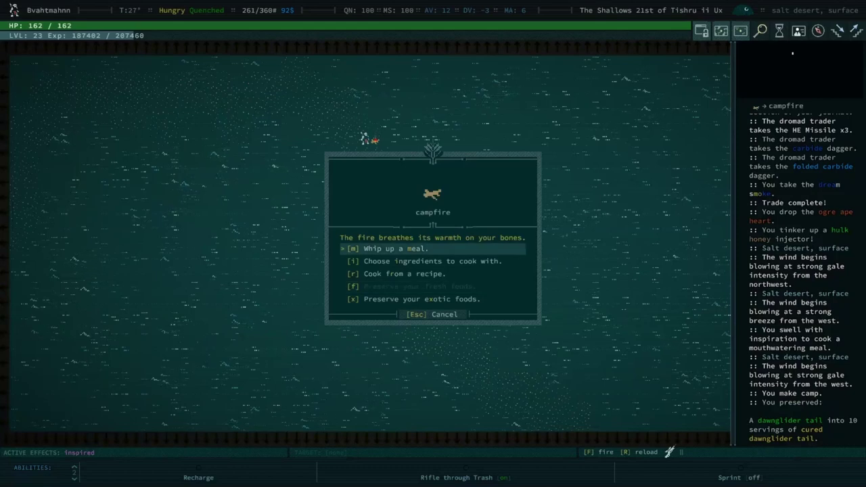
key(Up)
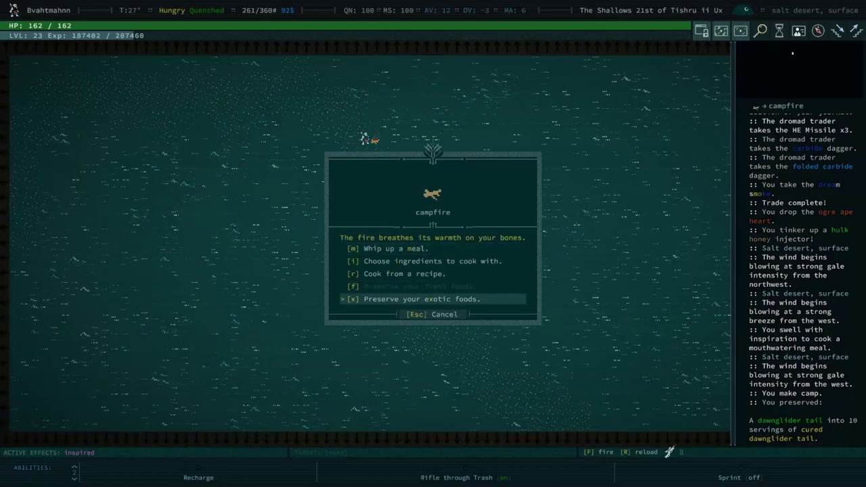